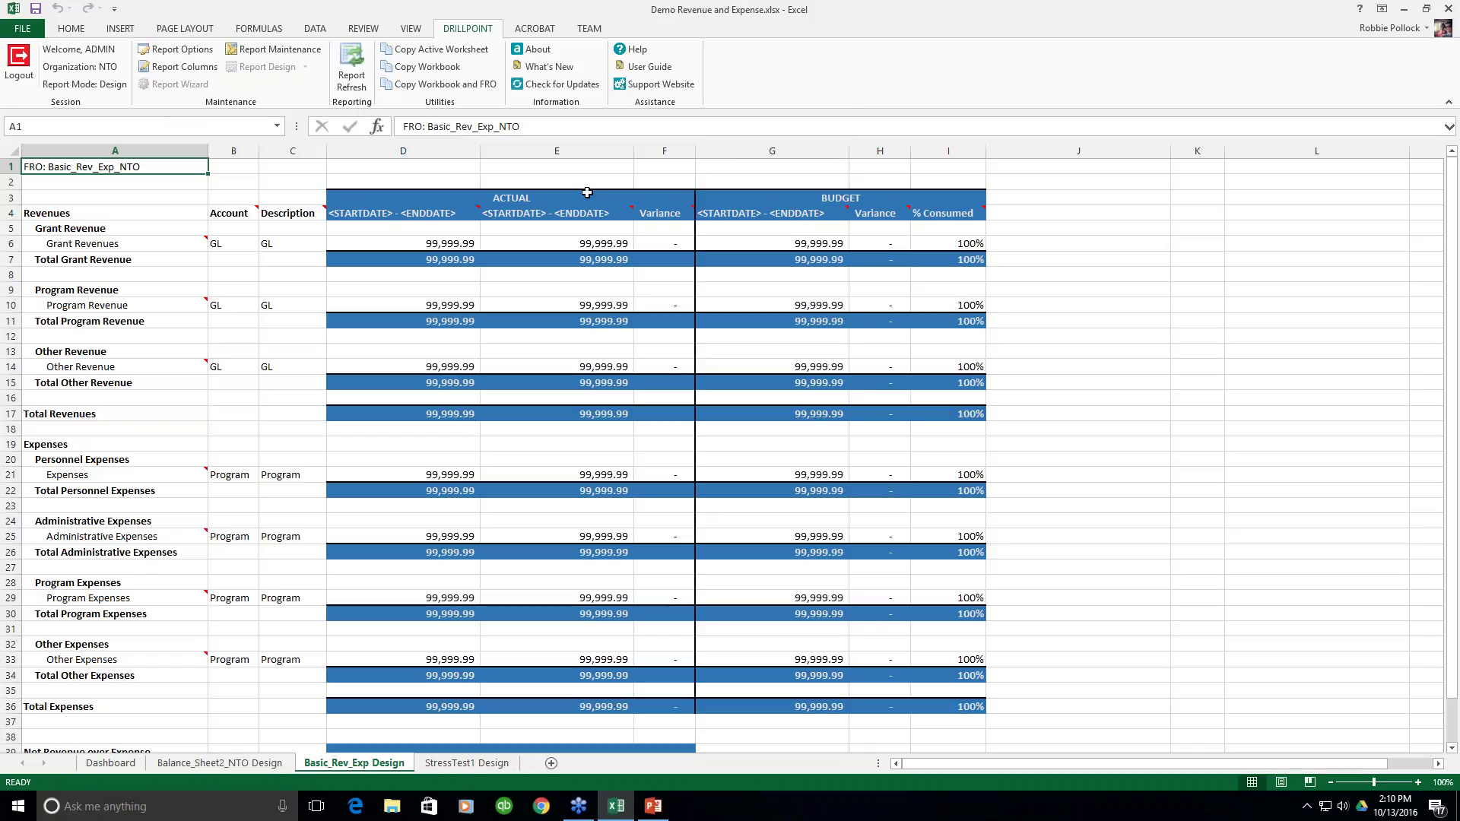
Examine the report design's effective date cell, revenue and expense rows, personnel Expenses node details, budget column and Grant Revenues variance formula
click(108, 188)
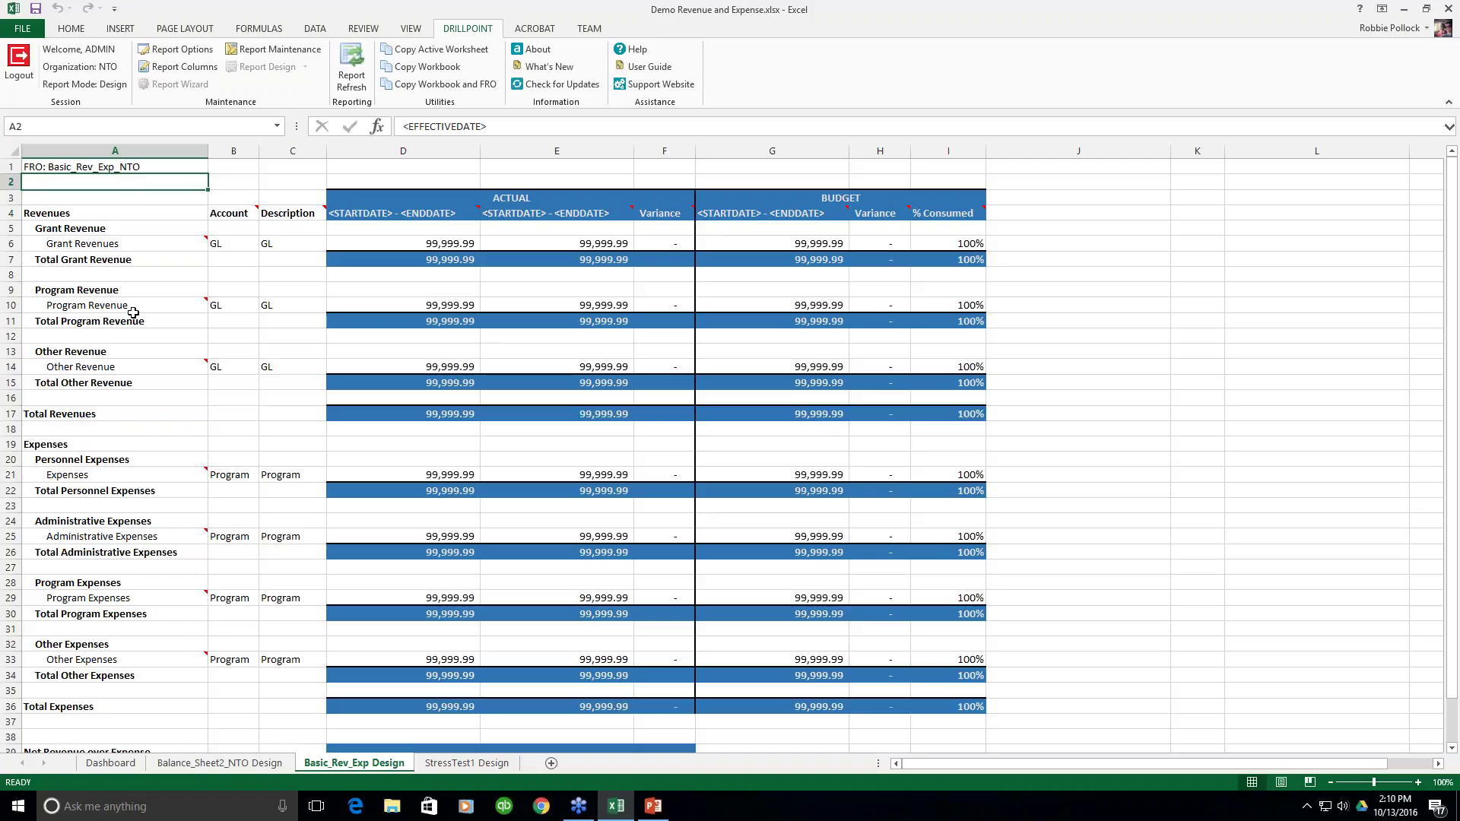
scroll(131, 341, down, 1)
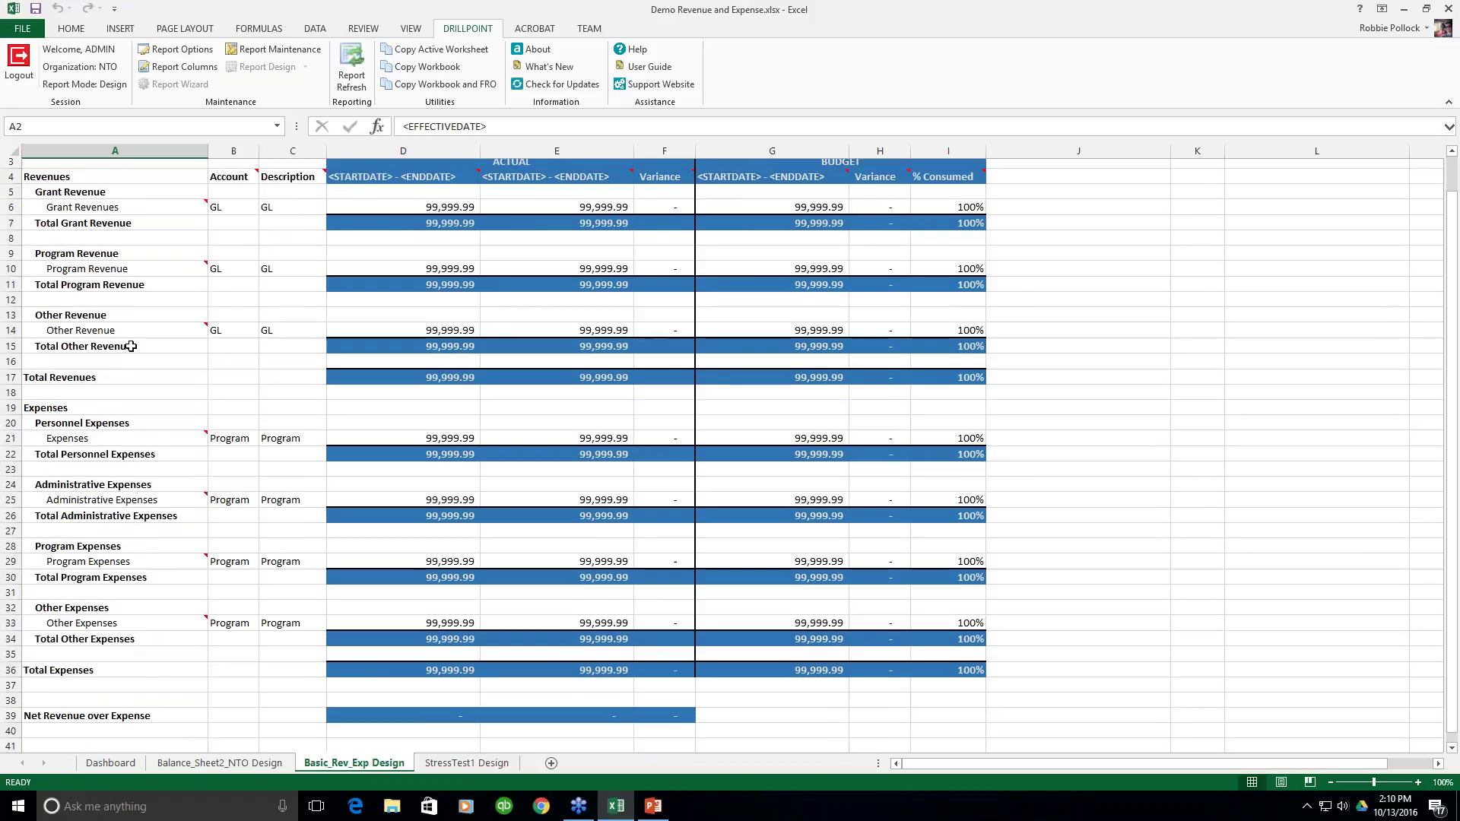
scroll(134, 343, up, 1)
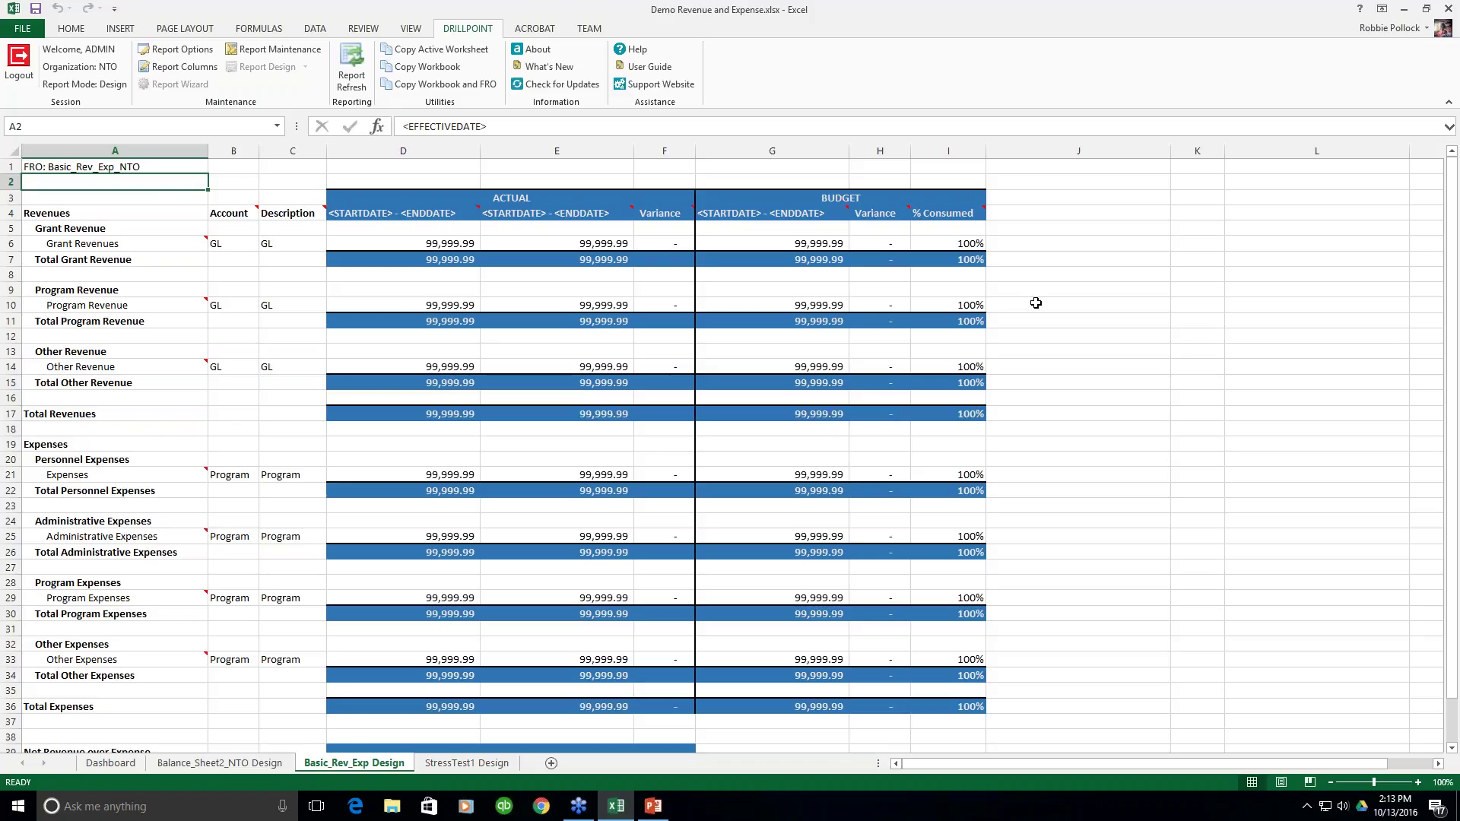
click(1070, 288)
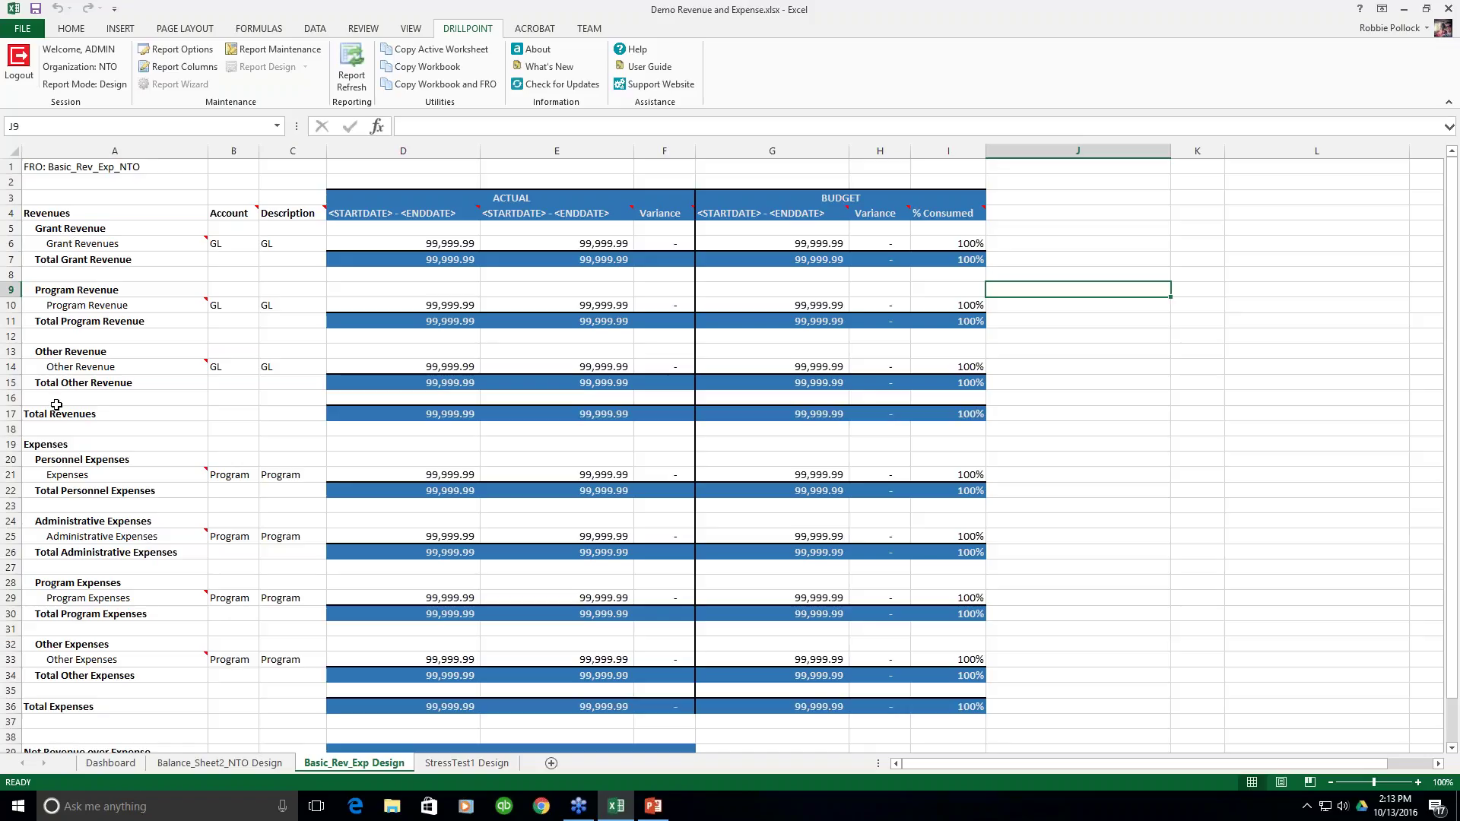
scroll(56, 404, down, 1)
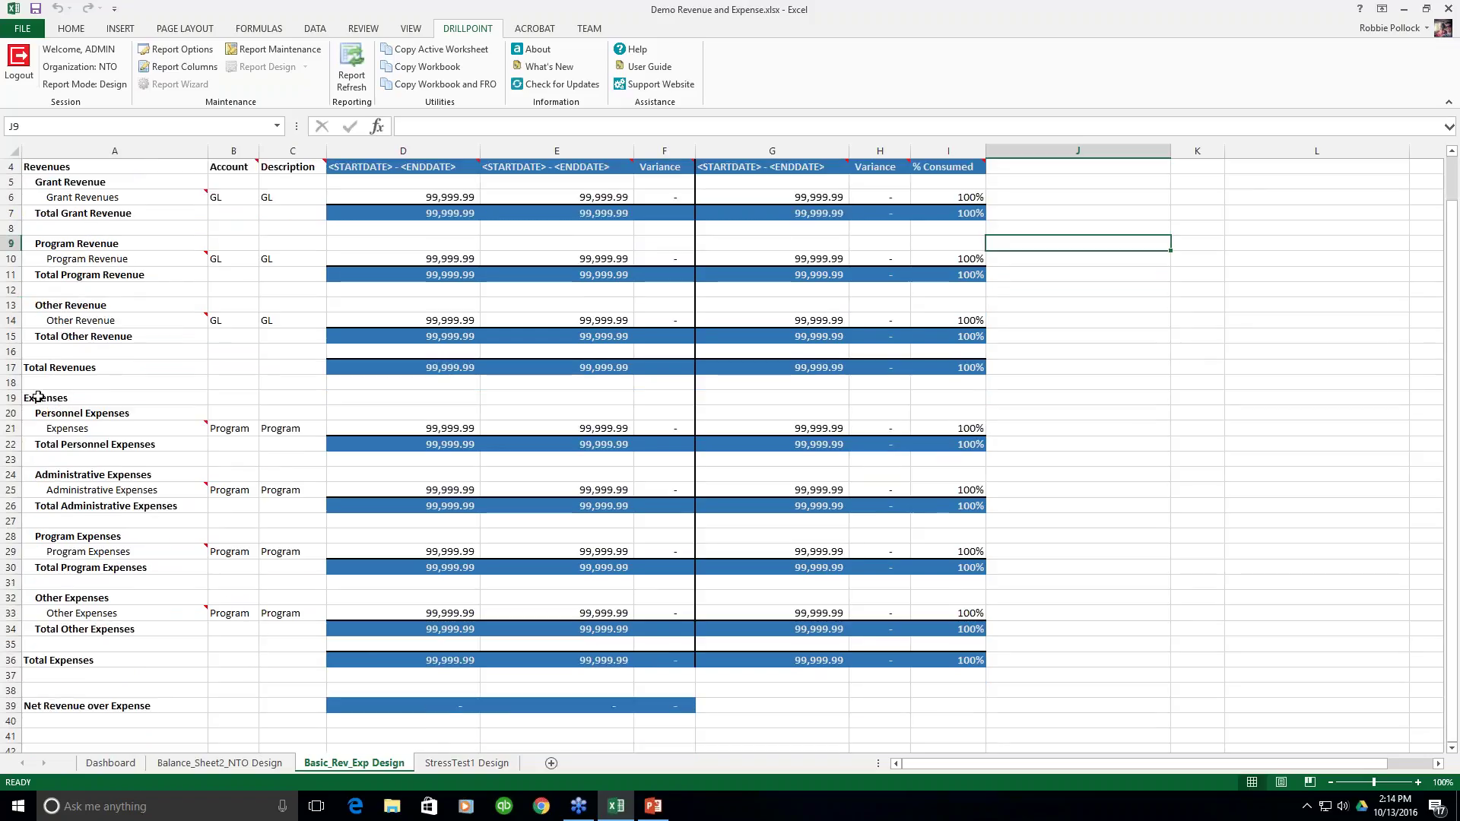
mouse_move(119, 432)
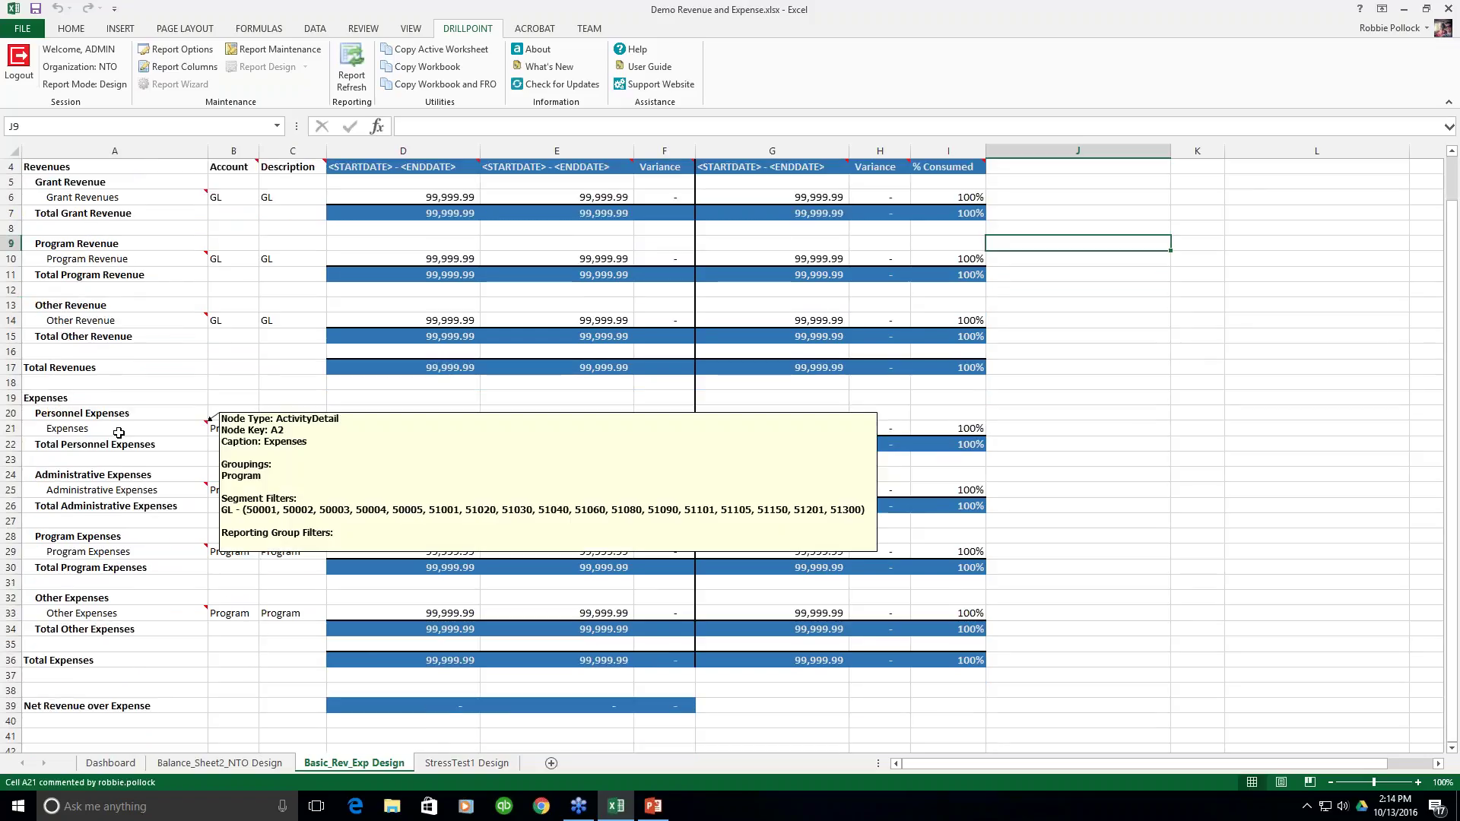
scroll(50, 220, up, 1)
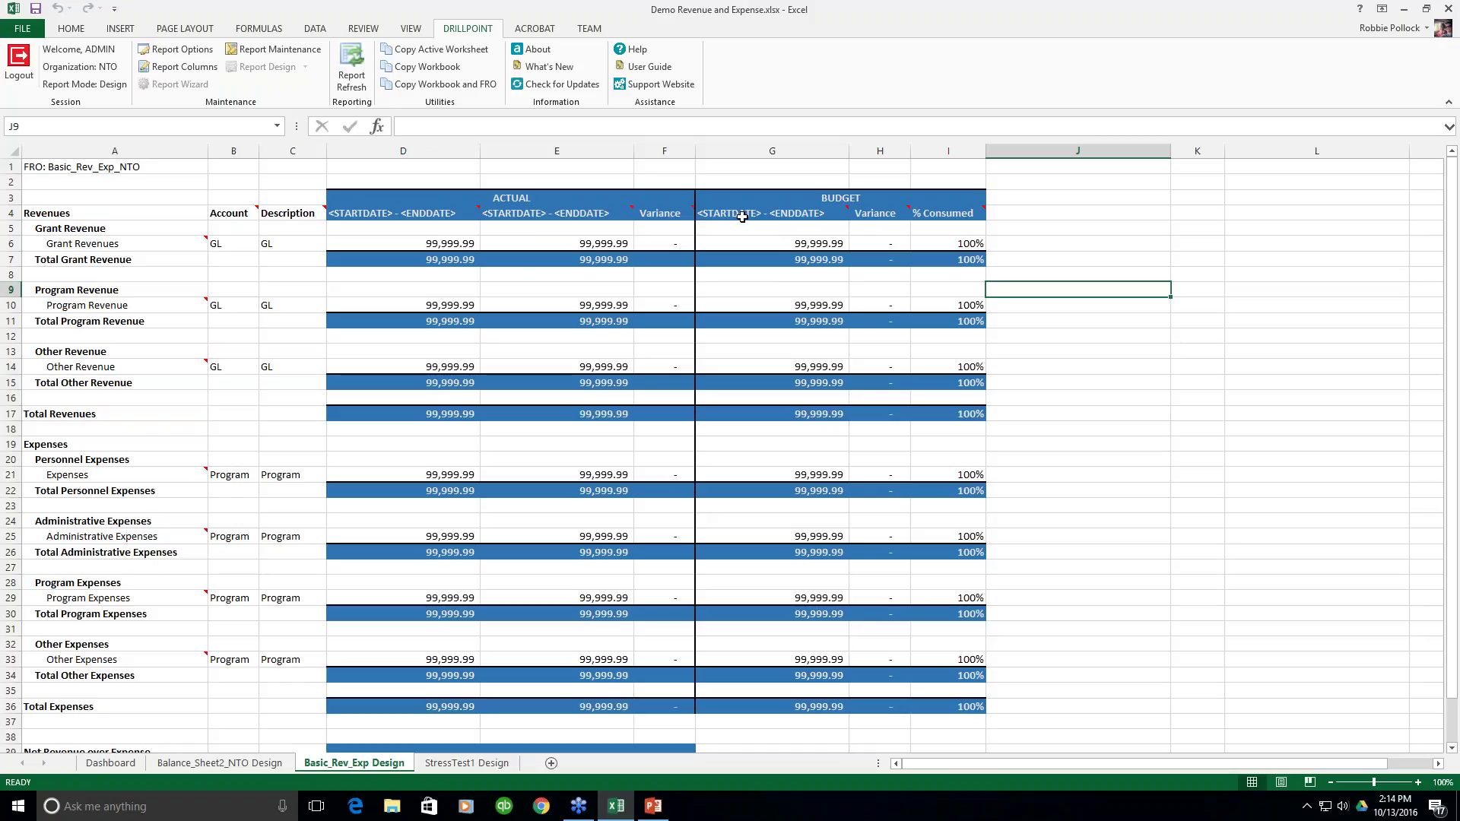
mouse_move(743, 215)
click(668, 243)
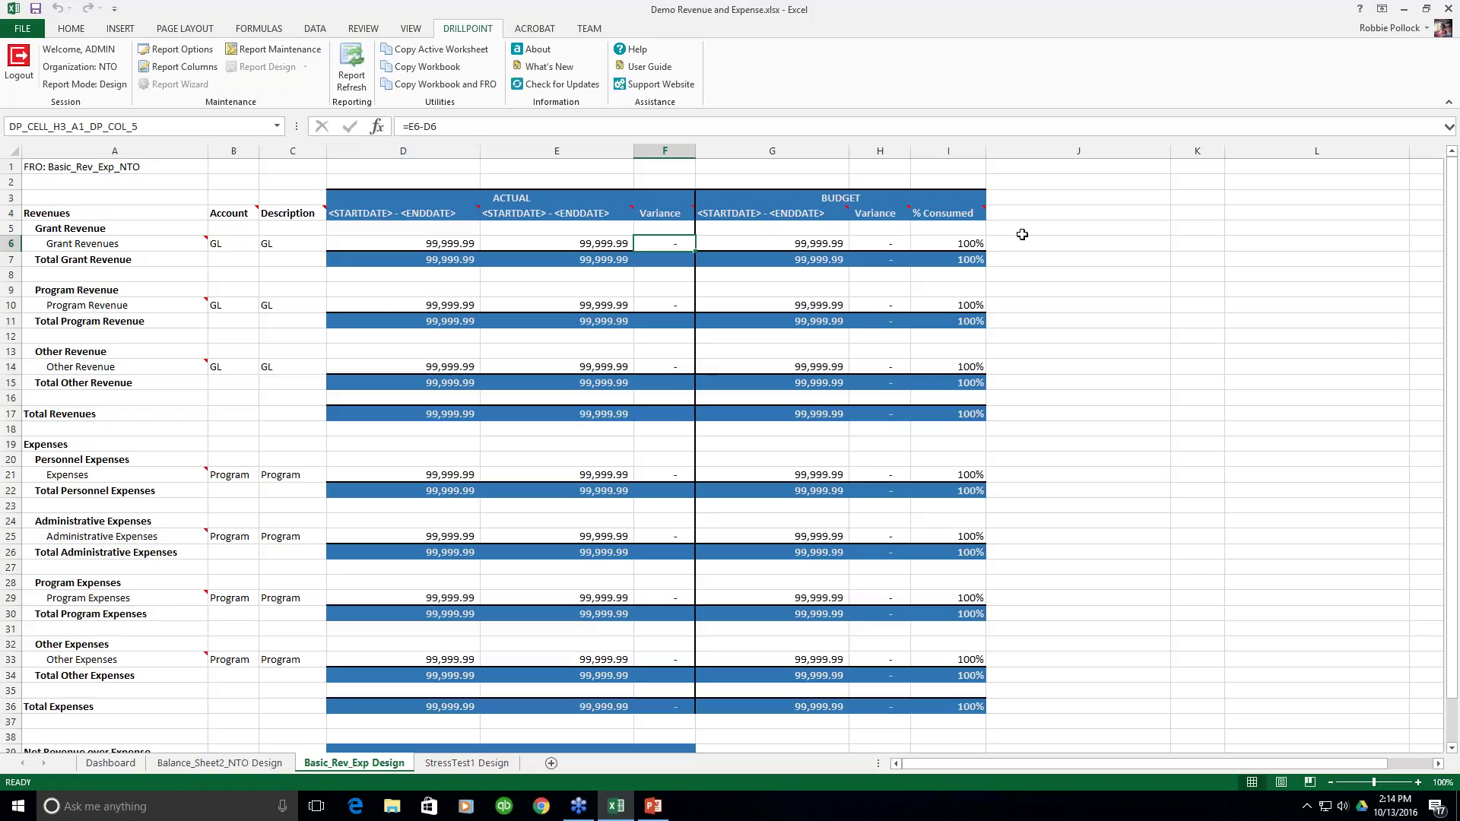
click(1069, 247)
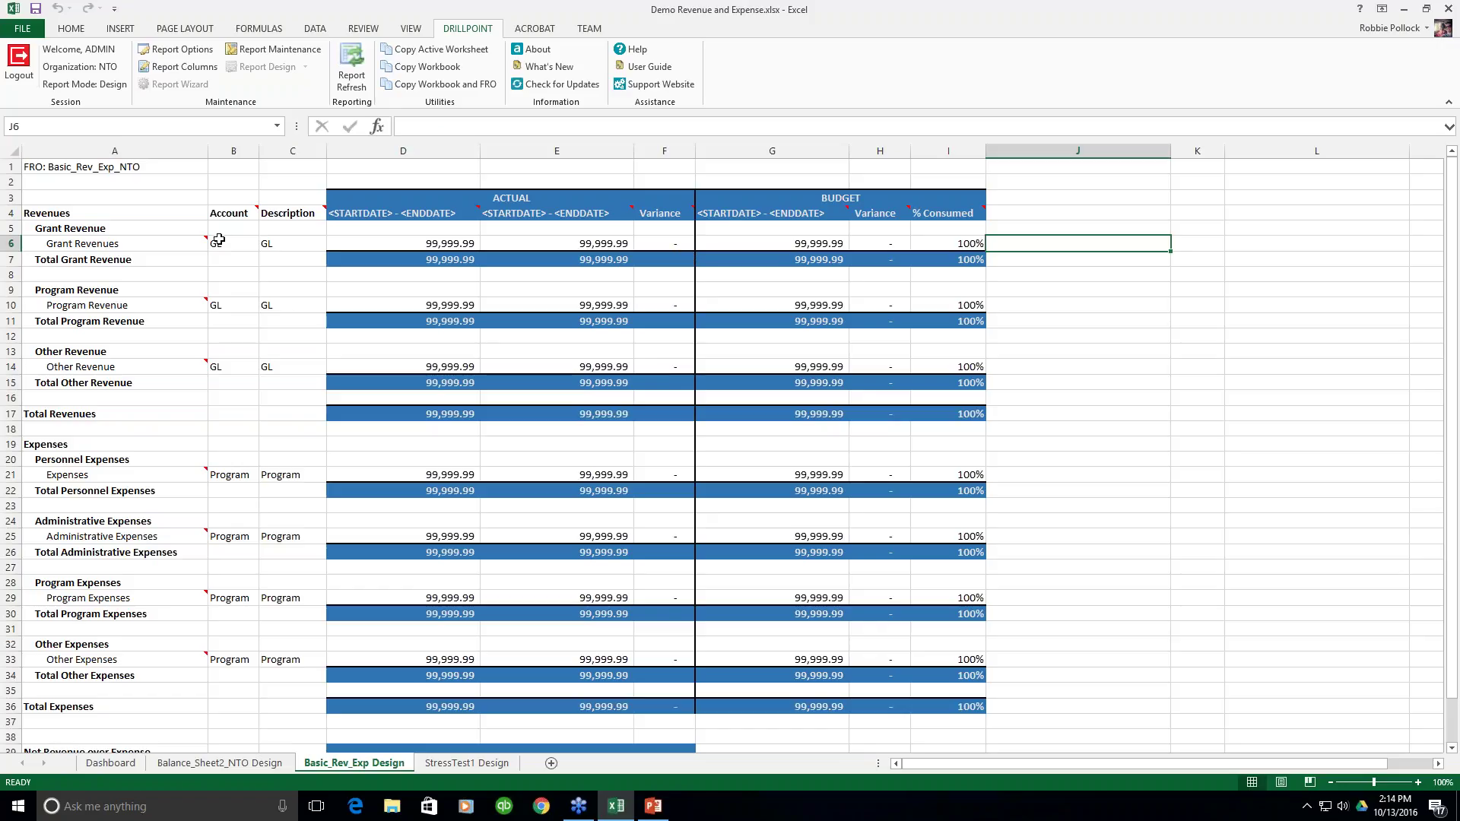
Examine the groupings in the Account and Description columns, from the Grant Revenues row down to the personnel Expenses row
drag(232, 150, 282, 151)
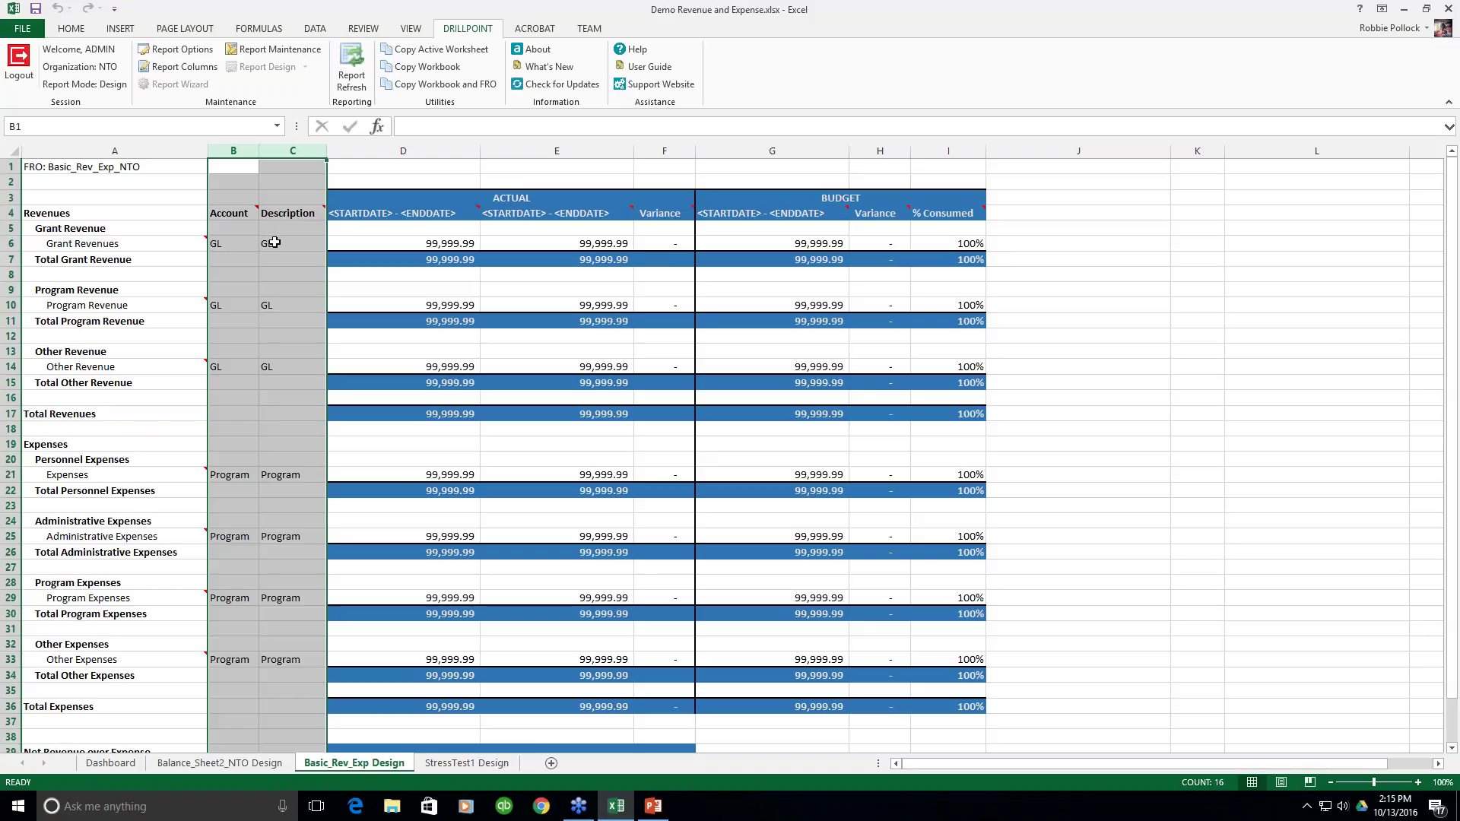
click(222, 244)
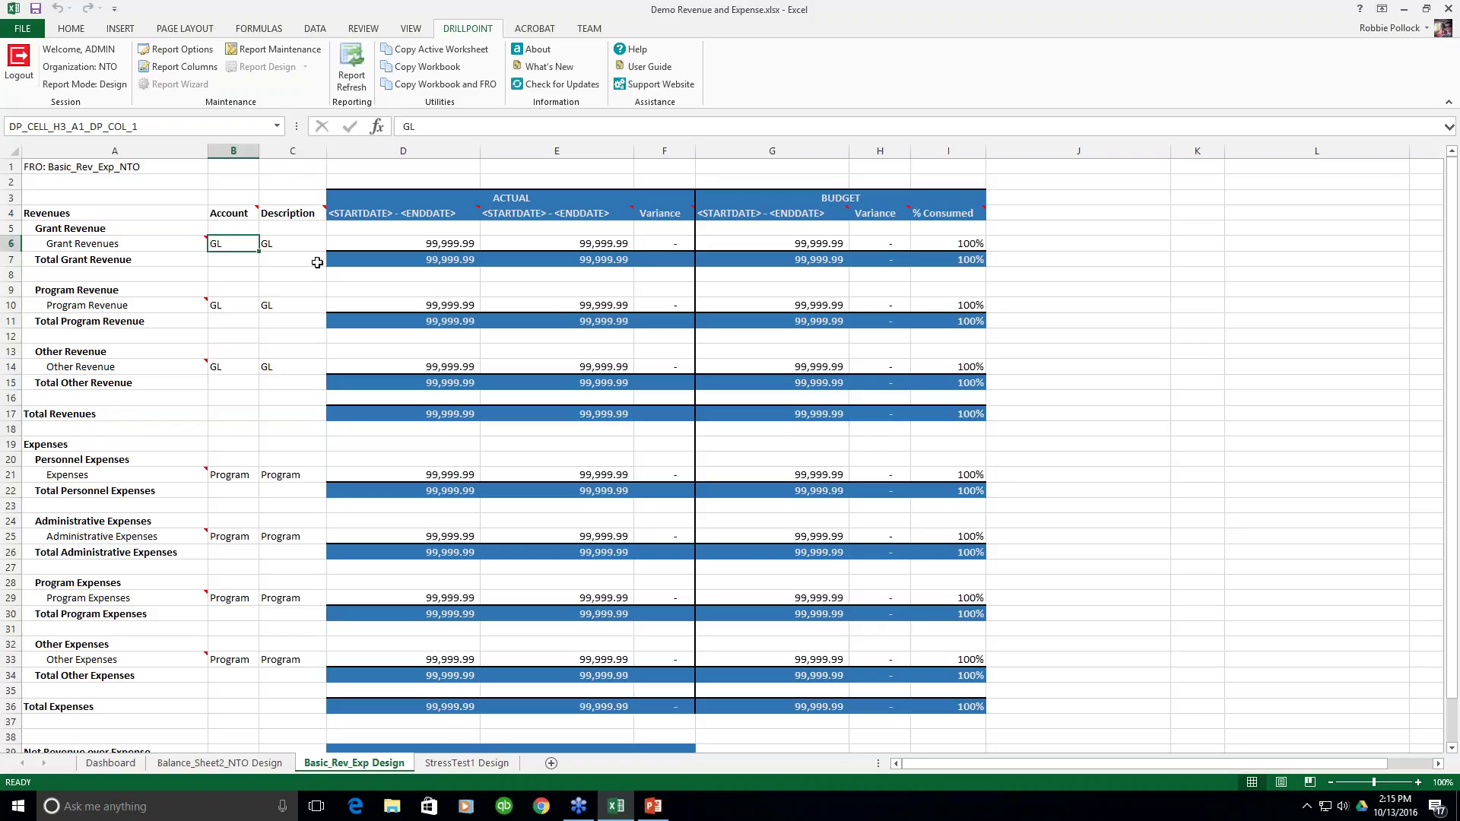
key(Down)
key(Down)
key(Down)
key(Down)
key(Down)
key(Down)
key(Down)
key(Down)
key(Down)
key(Down)
key(Down)
key(Down)
key(Down)
key(Down)
key(Down)
key(Down)
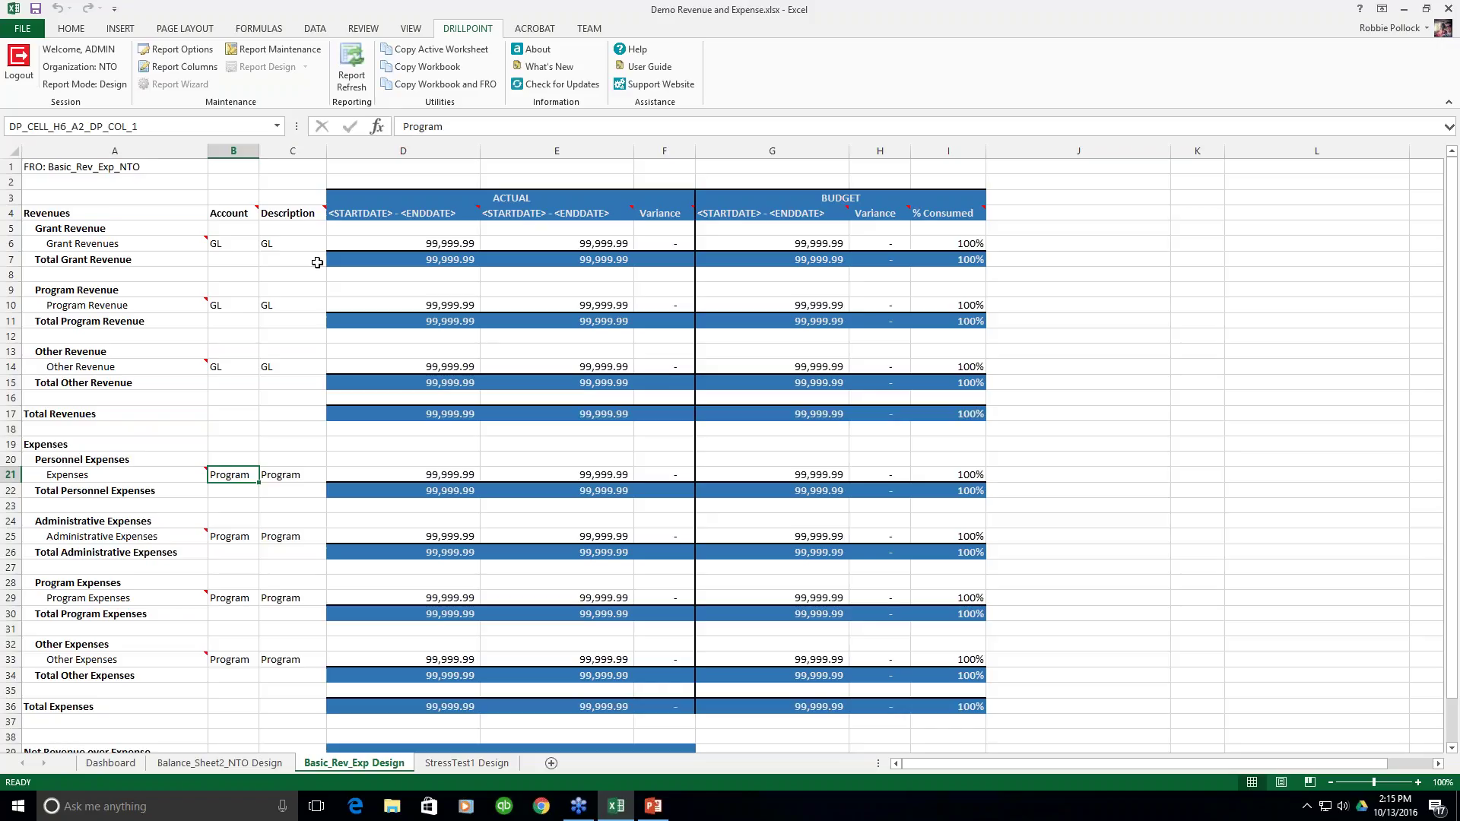
key(Up)
key(Up)
key(Up)
key(Up)
key(Up)
key(Up)
key(Up)
key(Up)
key(Up)
key(Up)
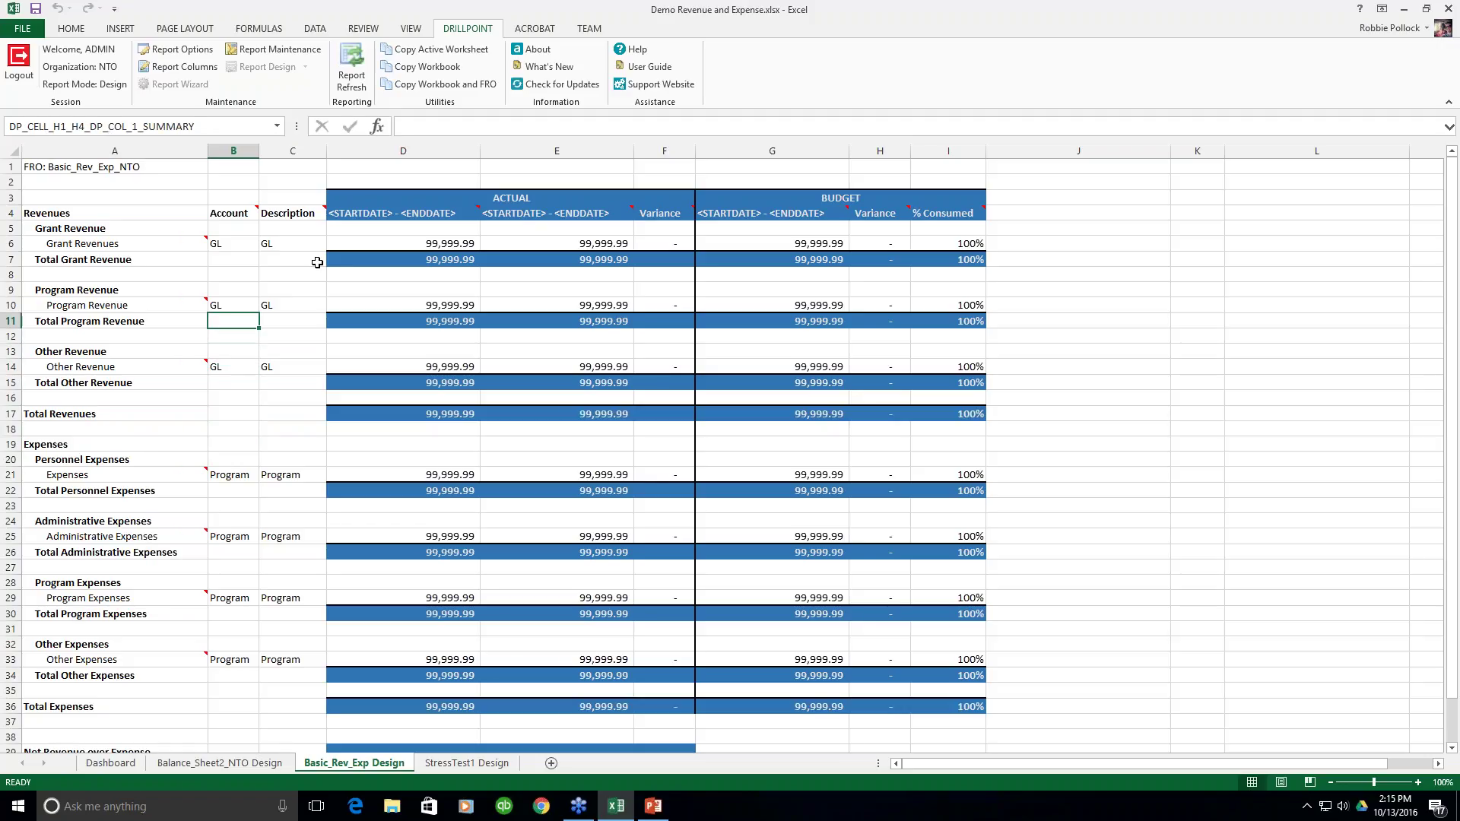
key(Up)
key(Up)
key(Up)
key(Up)
key(Up)
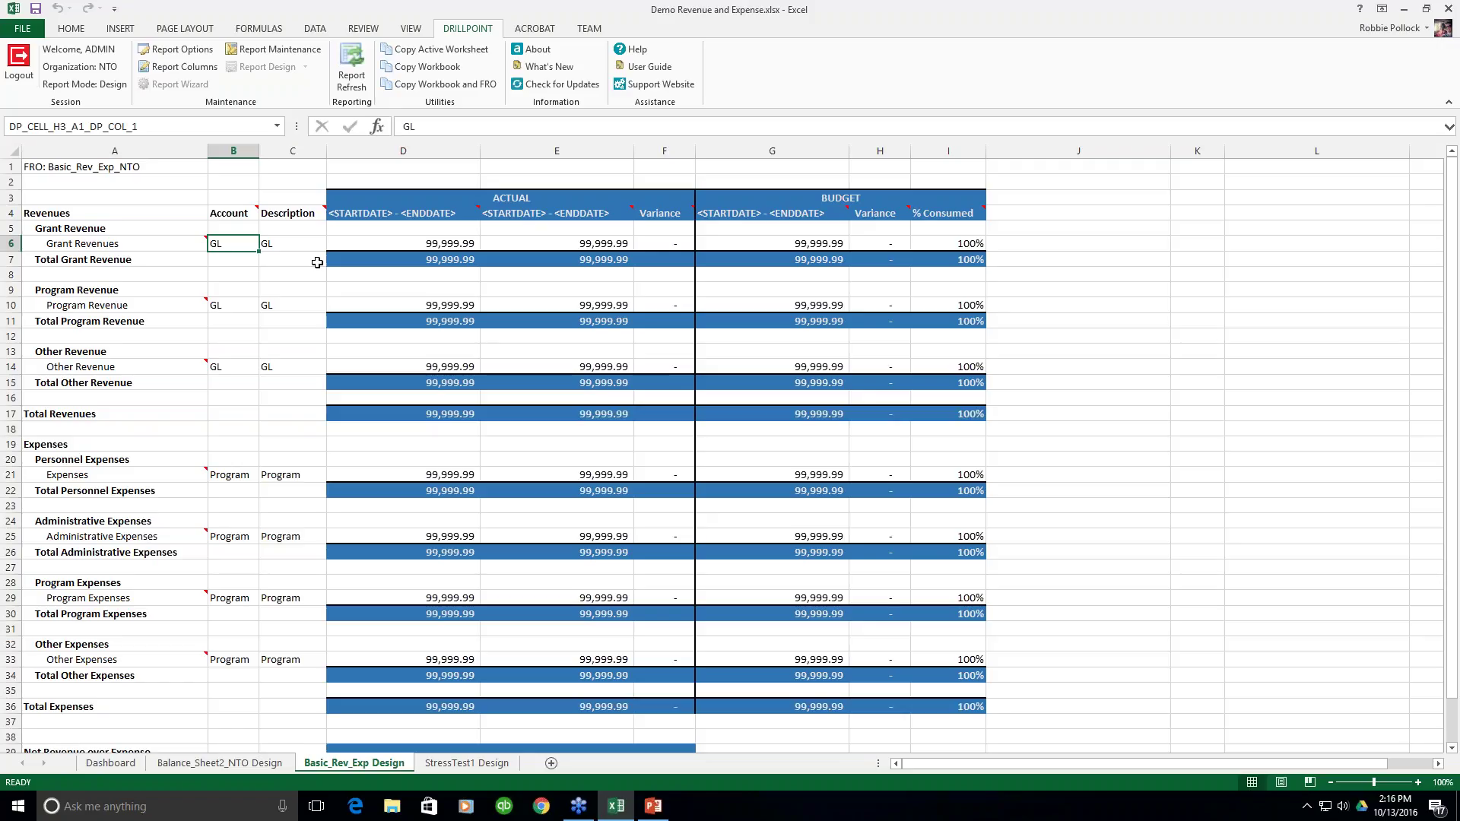
Run a Report Refresh into one report worksheet with effective date 10/31/2015, keeping the preset segment filters and report options
click(114, 184)
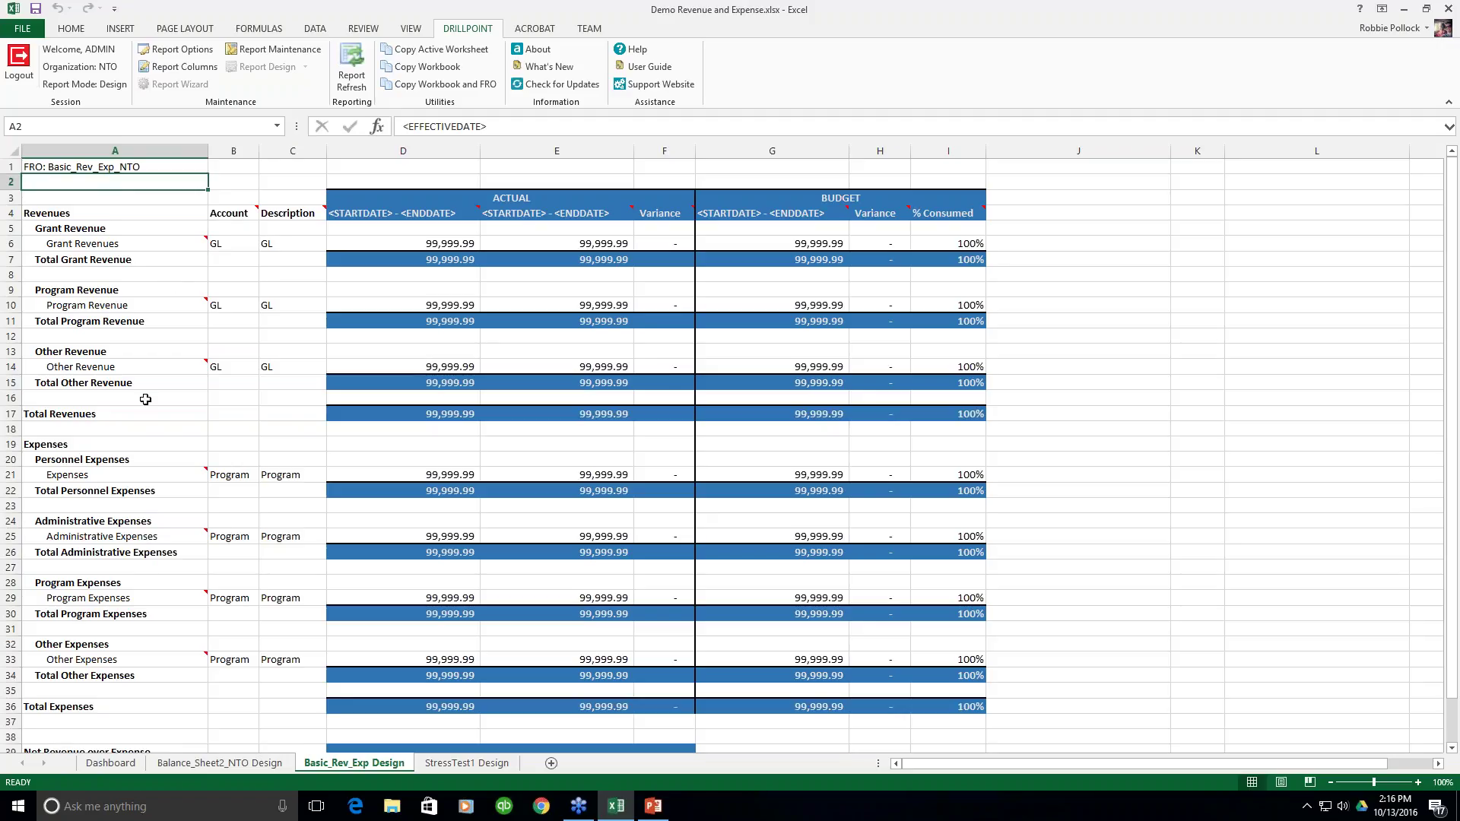
click(354, 70)
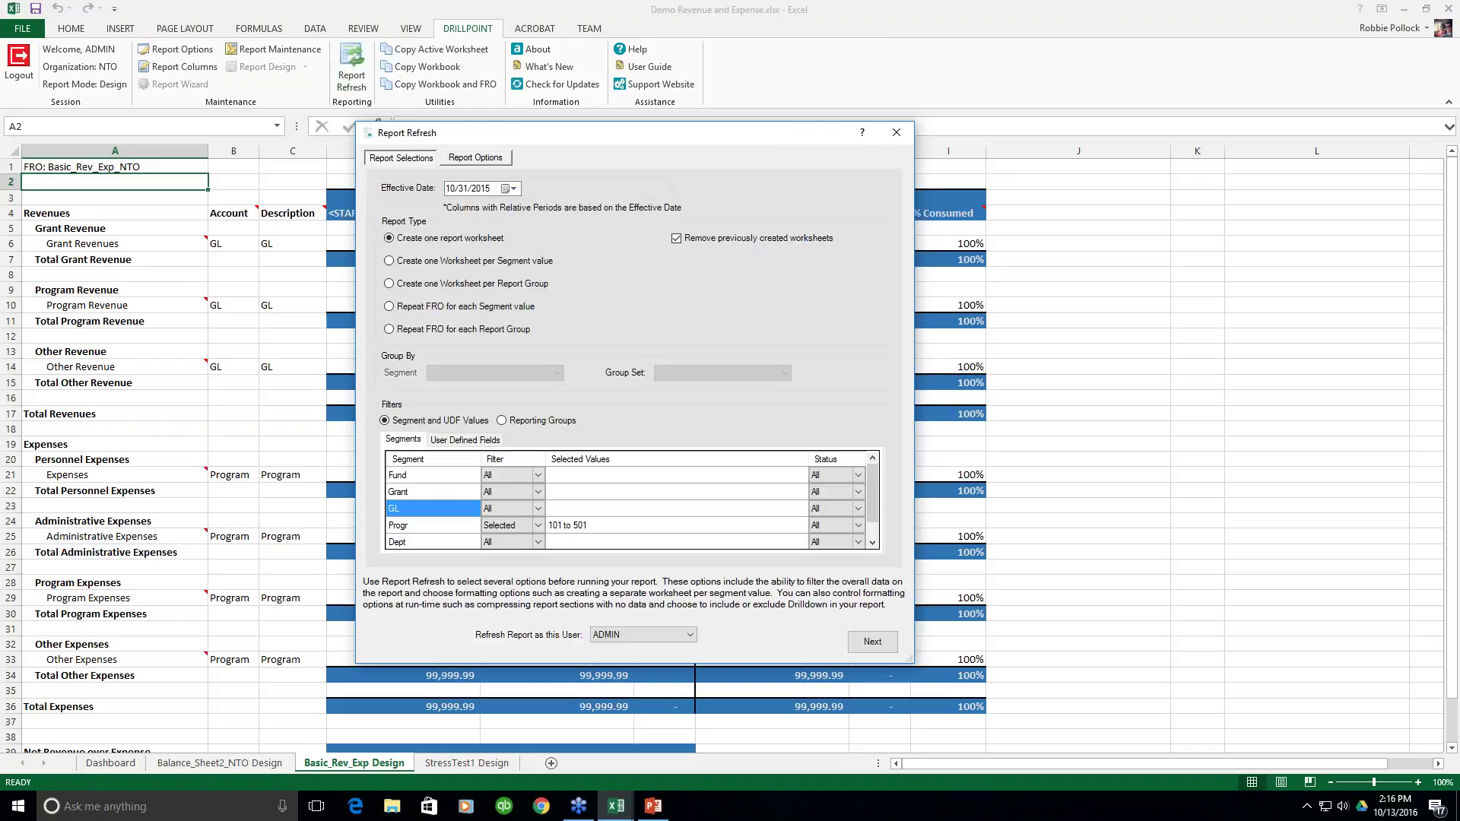
drag(462, 139, 556, 136)
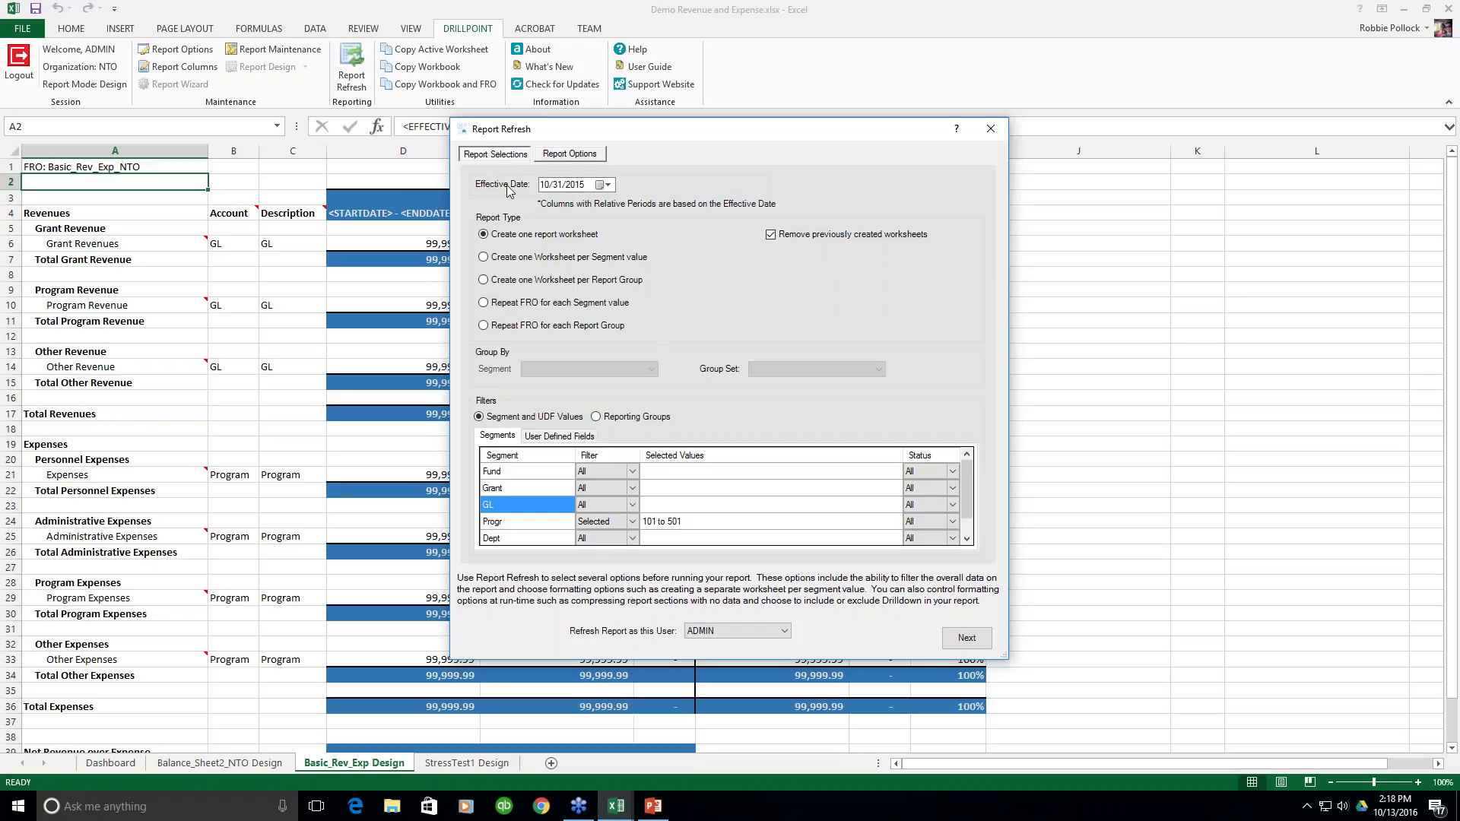
click(608, 186)
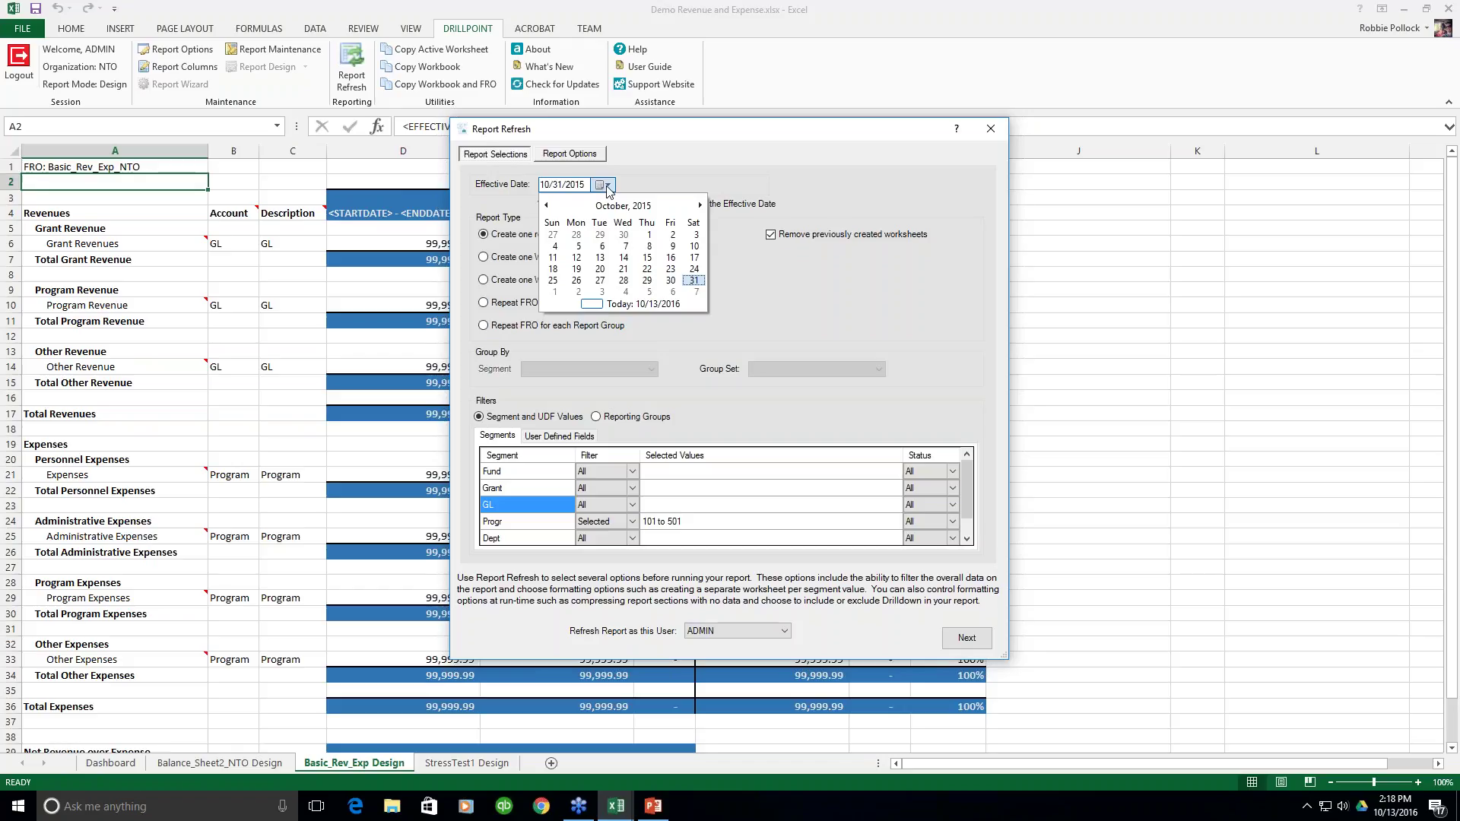
click(608, 185)
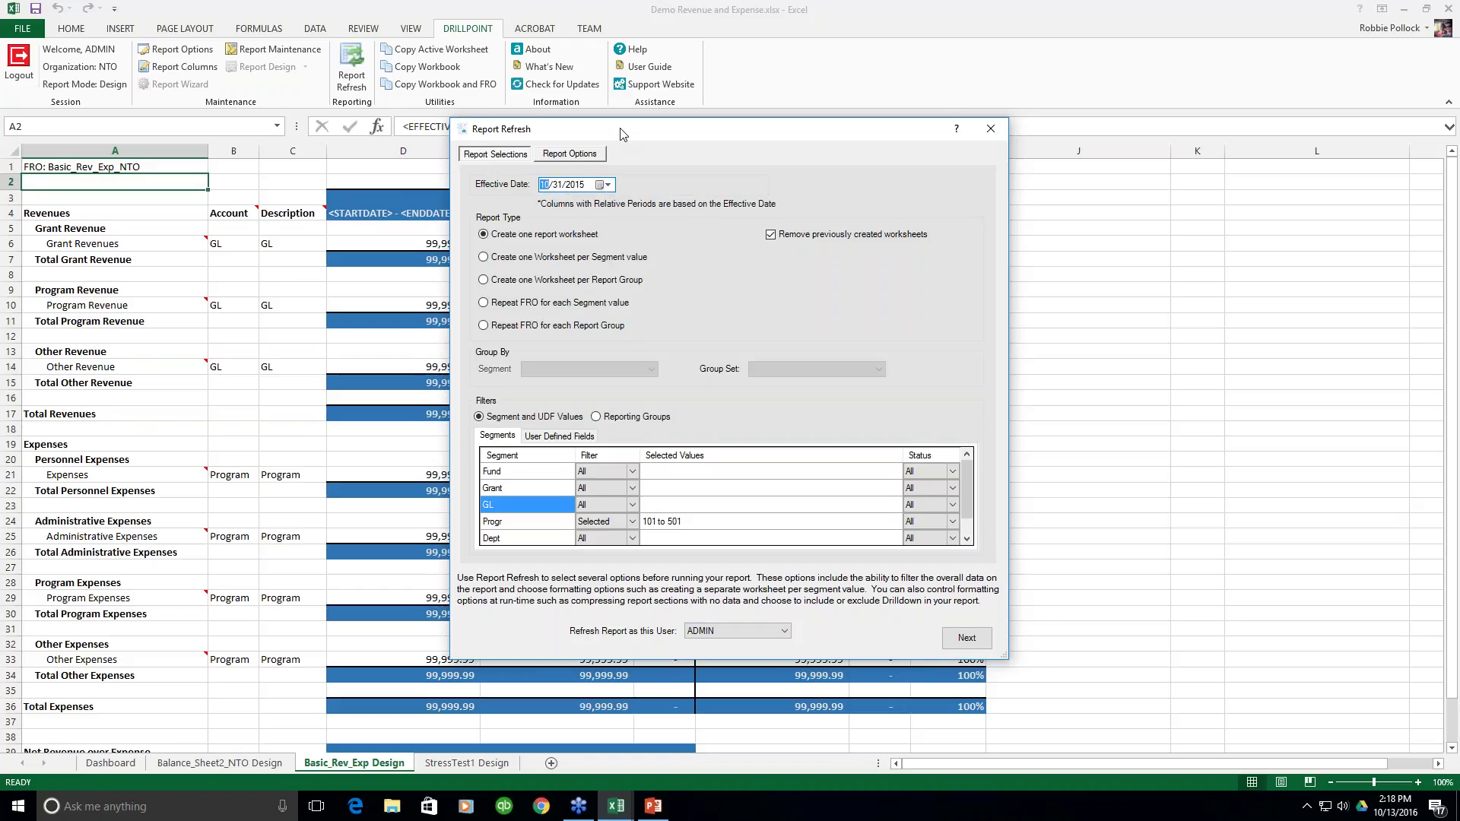
drag(620, 134, 840, 148)
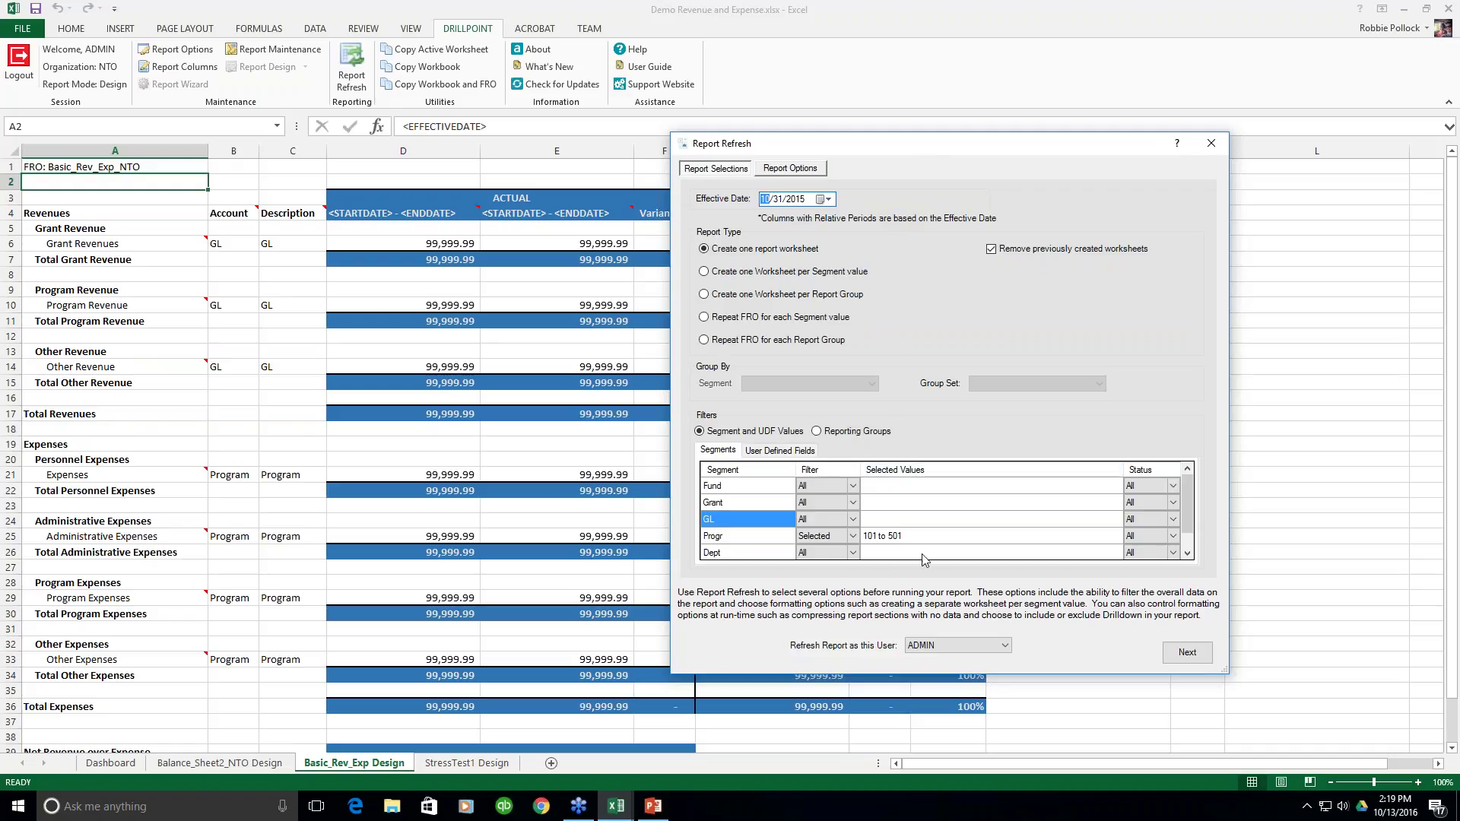
click(1187, 653)
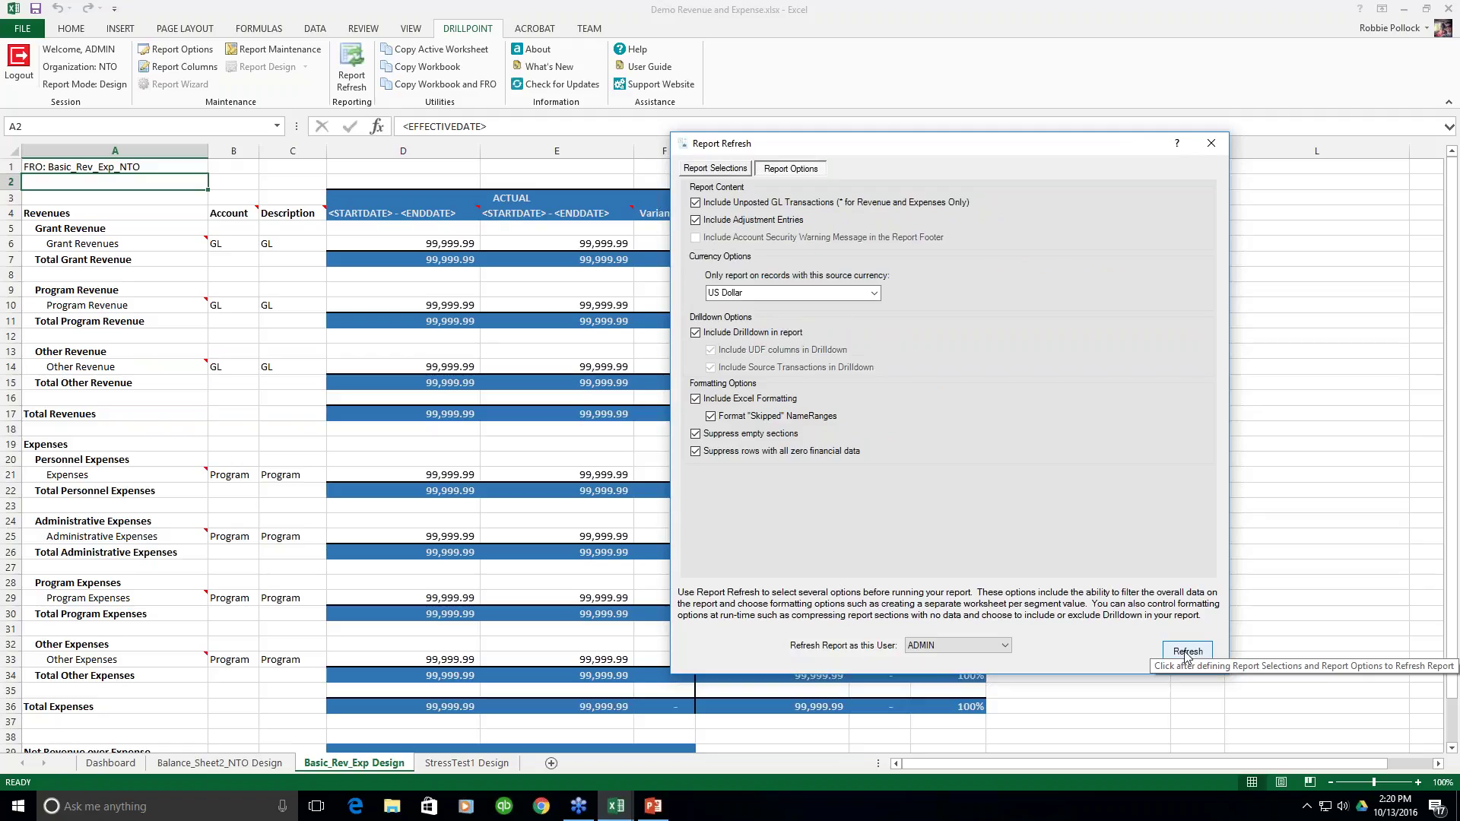
click(1186, 652)
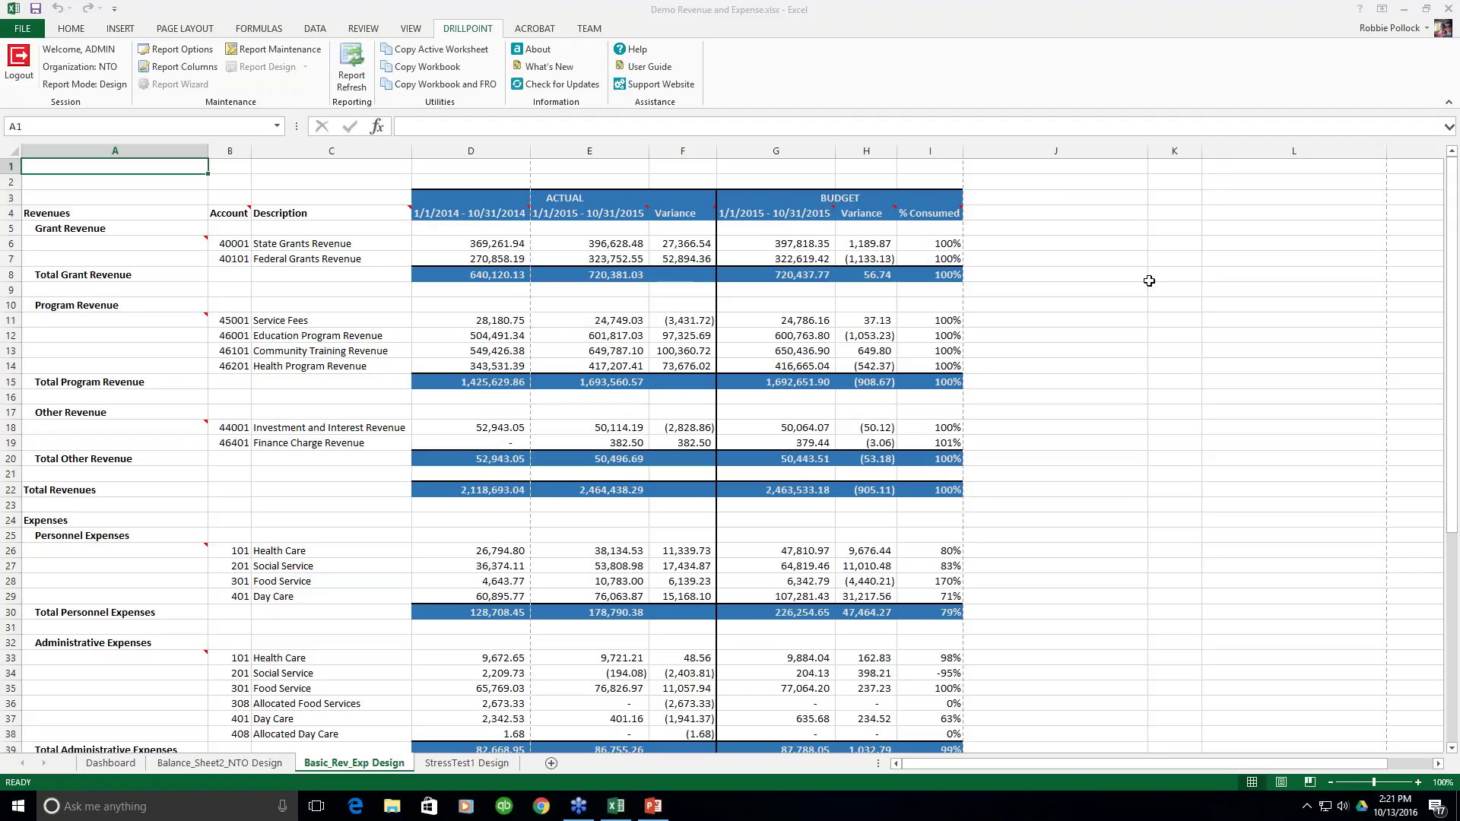
Review the refreshed report's effective date, actual and budget period headers, and the revenue and expense sections down to Total Expenses
click(85, 183)
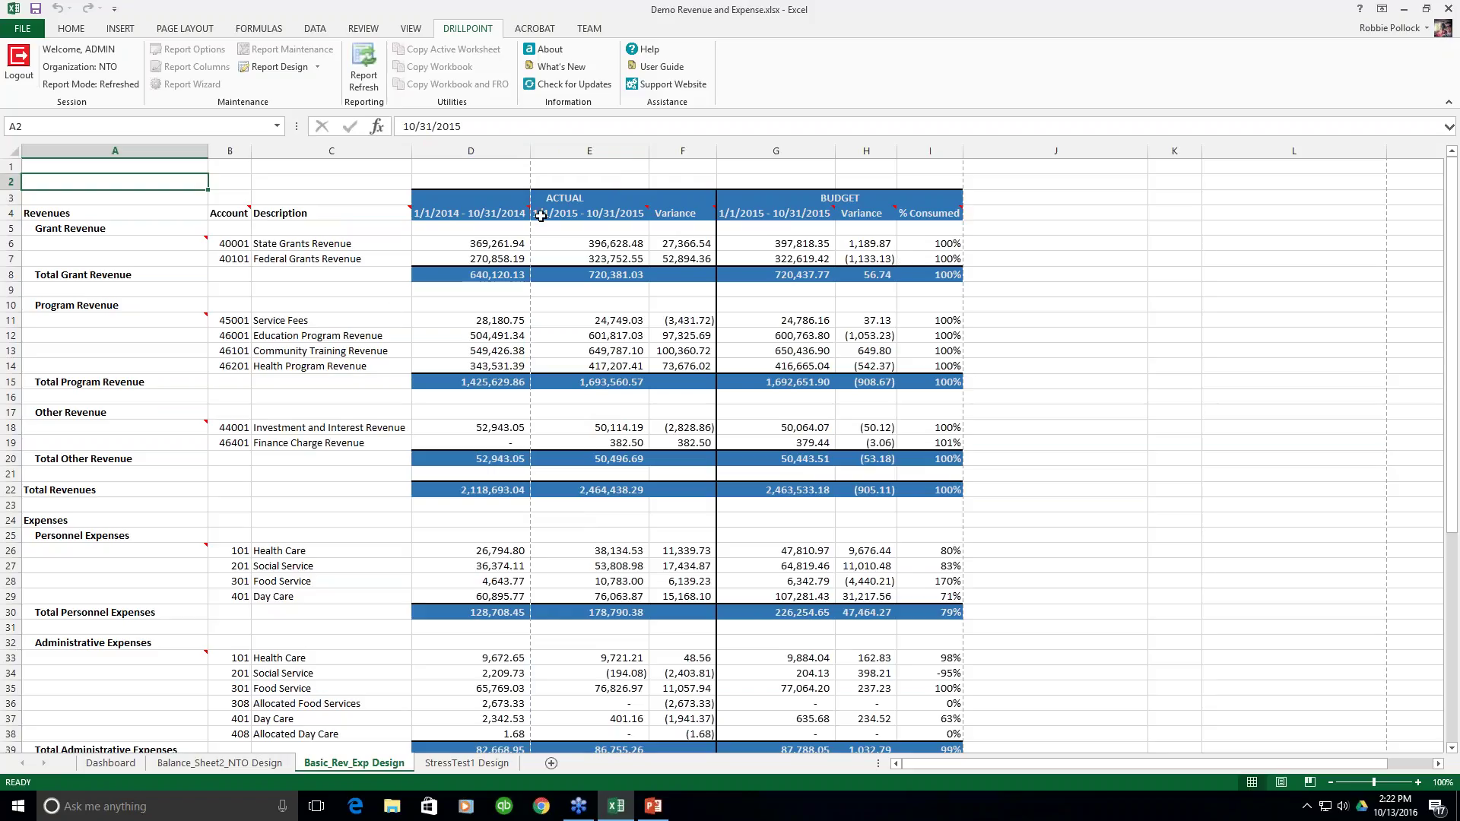
mouse_move(487, 215)
mouse_move(790, 212)
scroll(958, 296, down, 3)
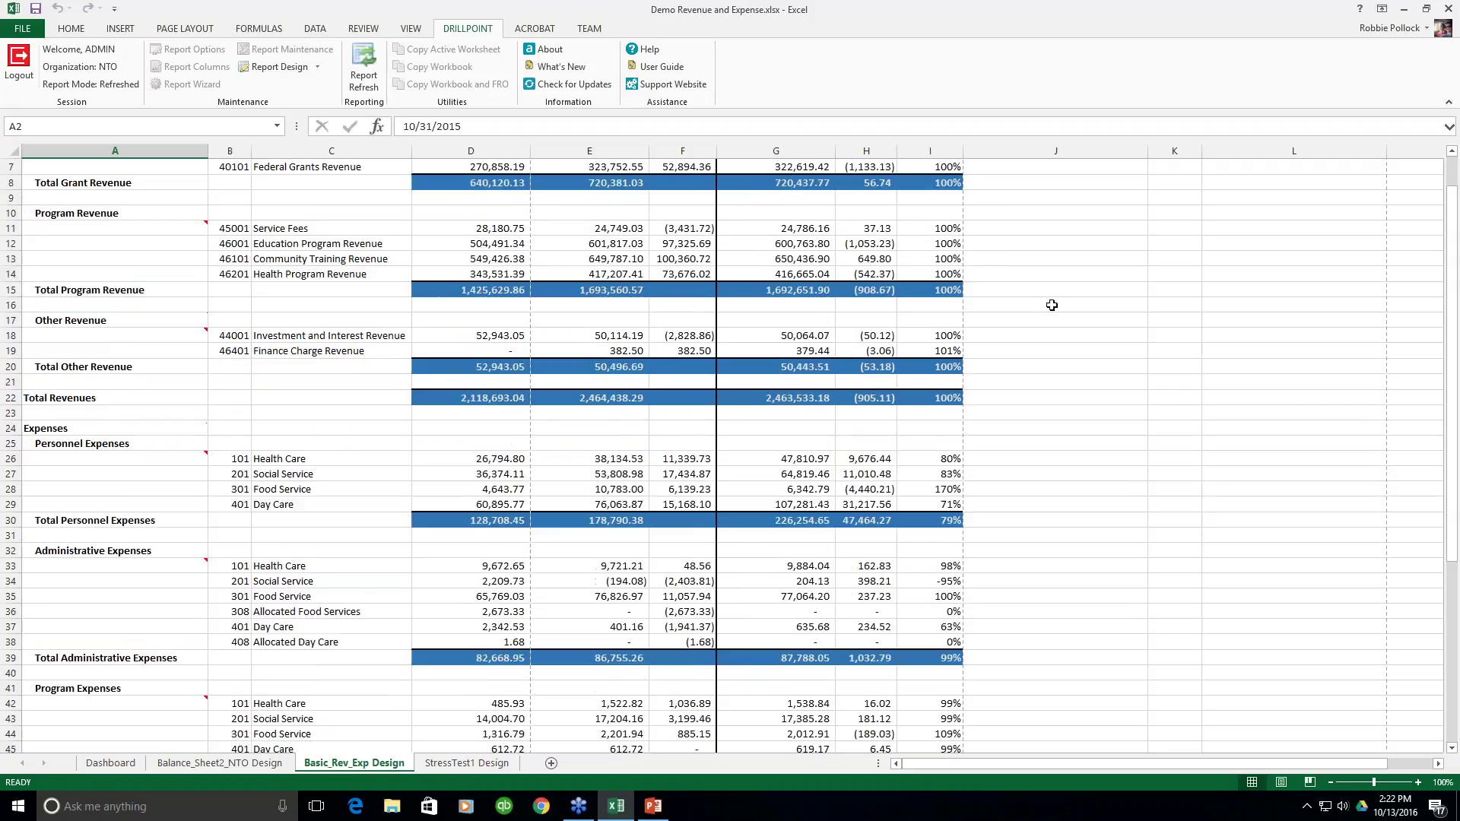
scroll(1125, 303, up, 1)
scroll(1132, 305, down, 4)
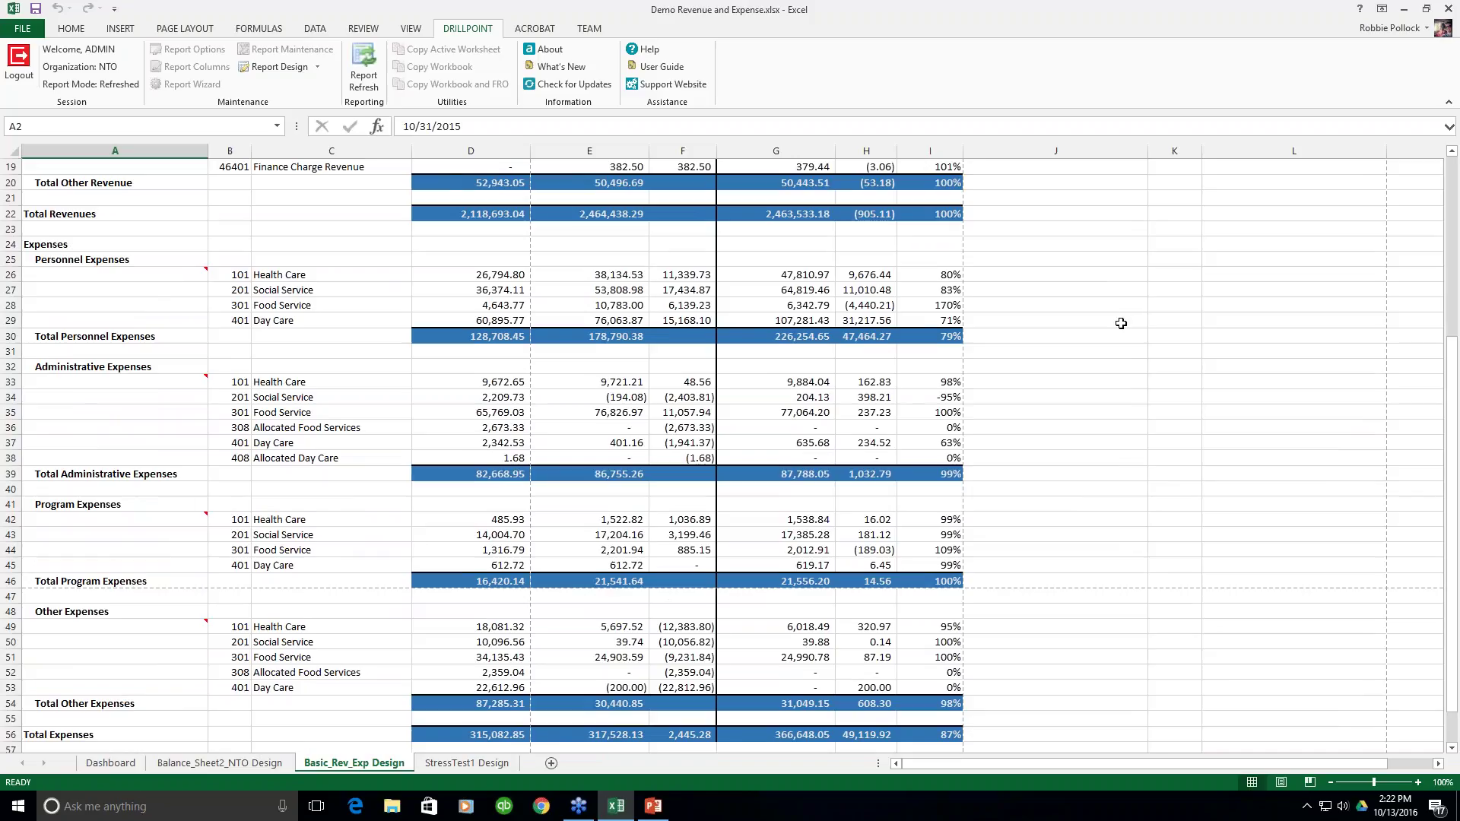
scroll(1133, 327, down, 1)
scroll(1149, 332, up, 1)
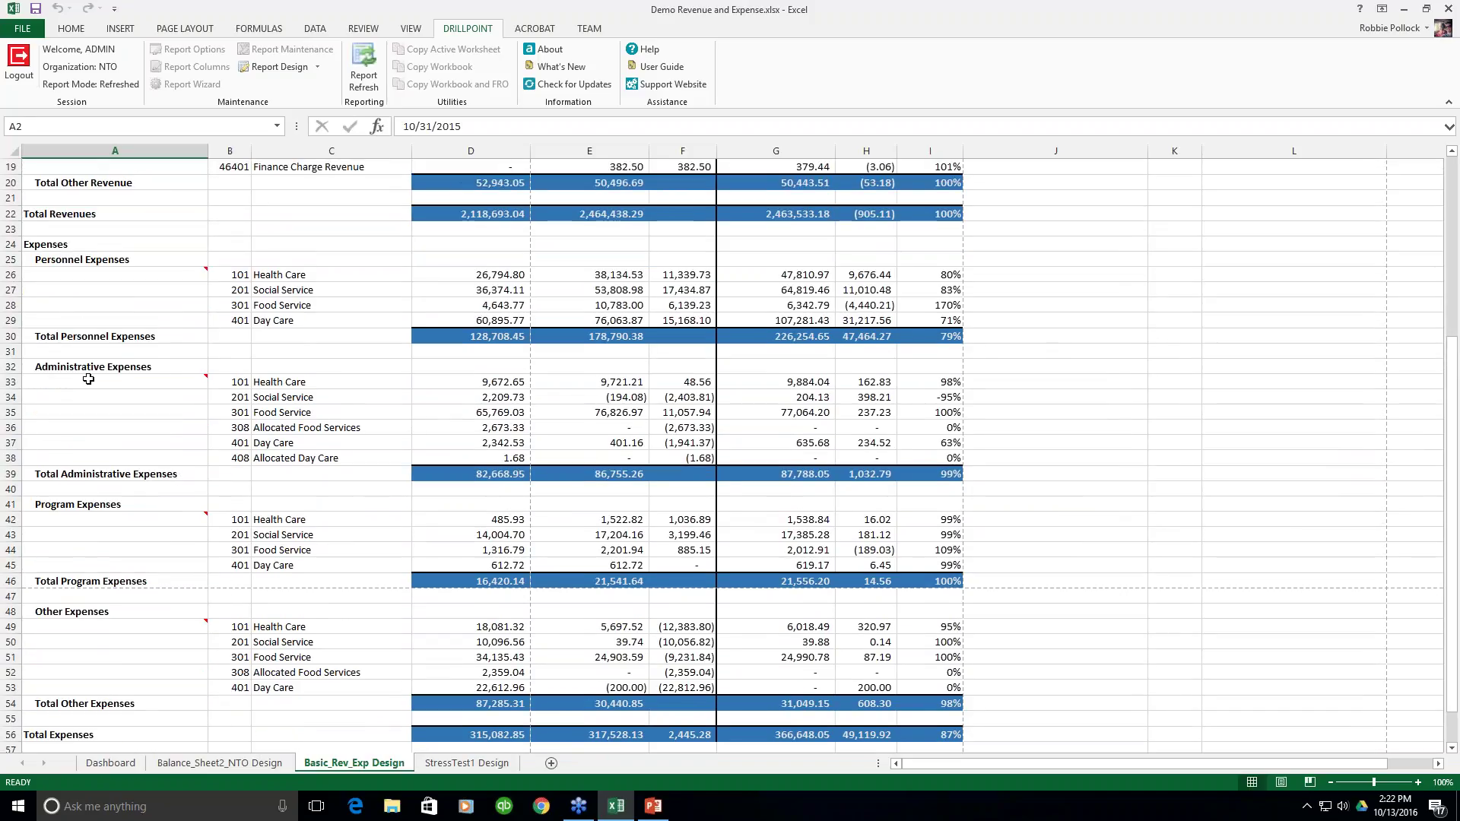
Drill down into the 2015 actual Health Care amount under Administrative Expenses and widen the Session column of the transaction list
click(624, 388)
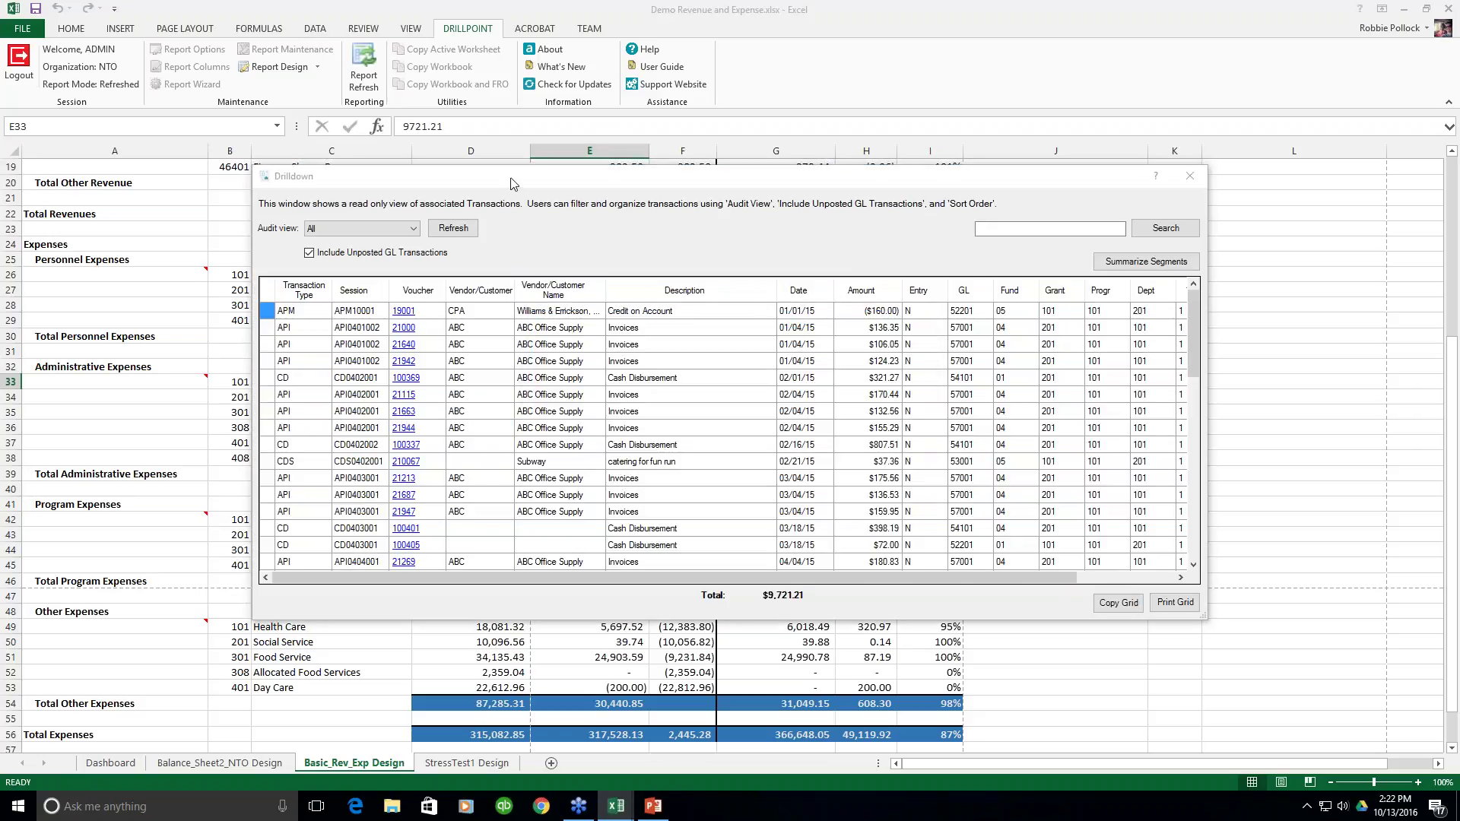
drag(511, 177, 493, 124)
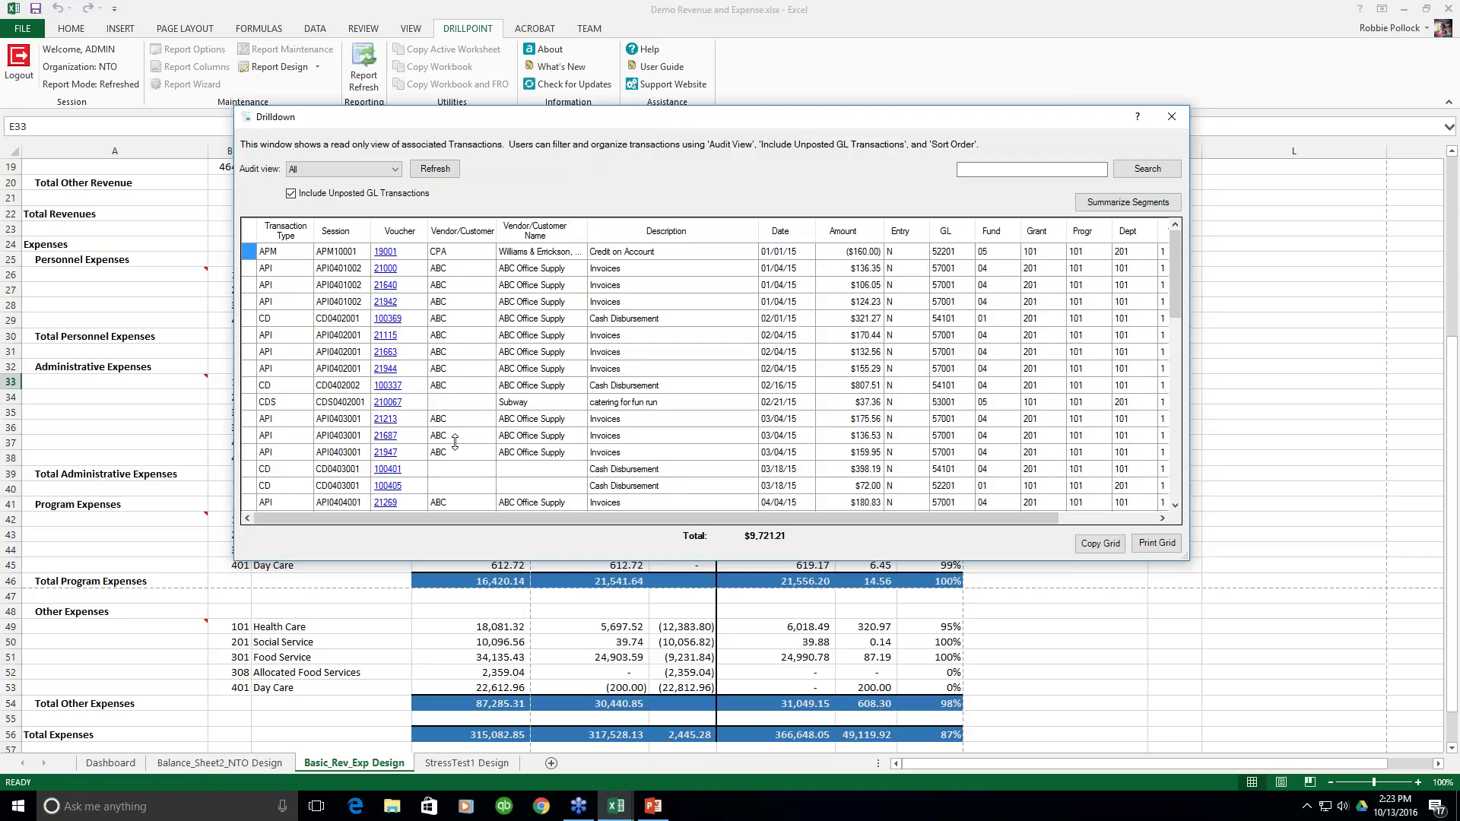
drag(371, 230, 416, 230)
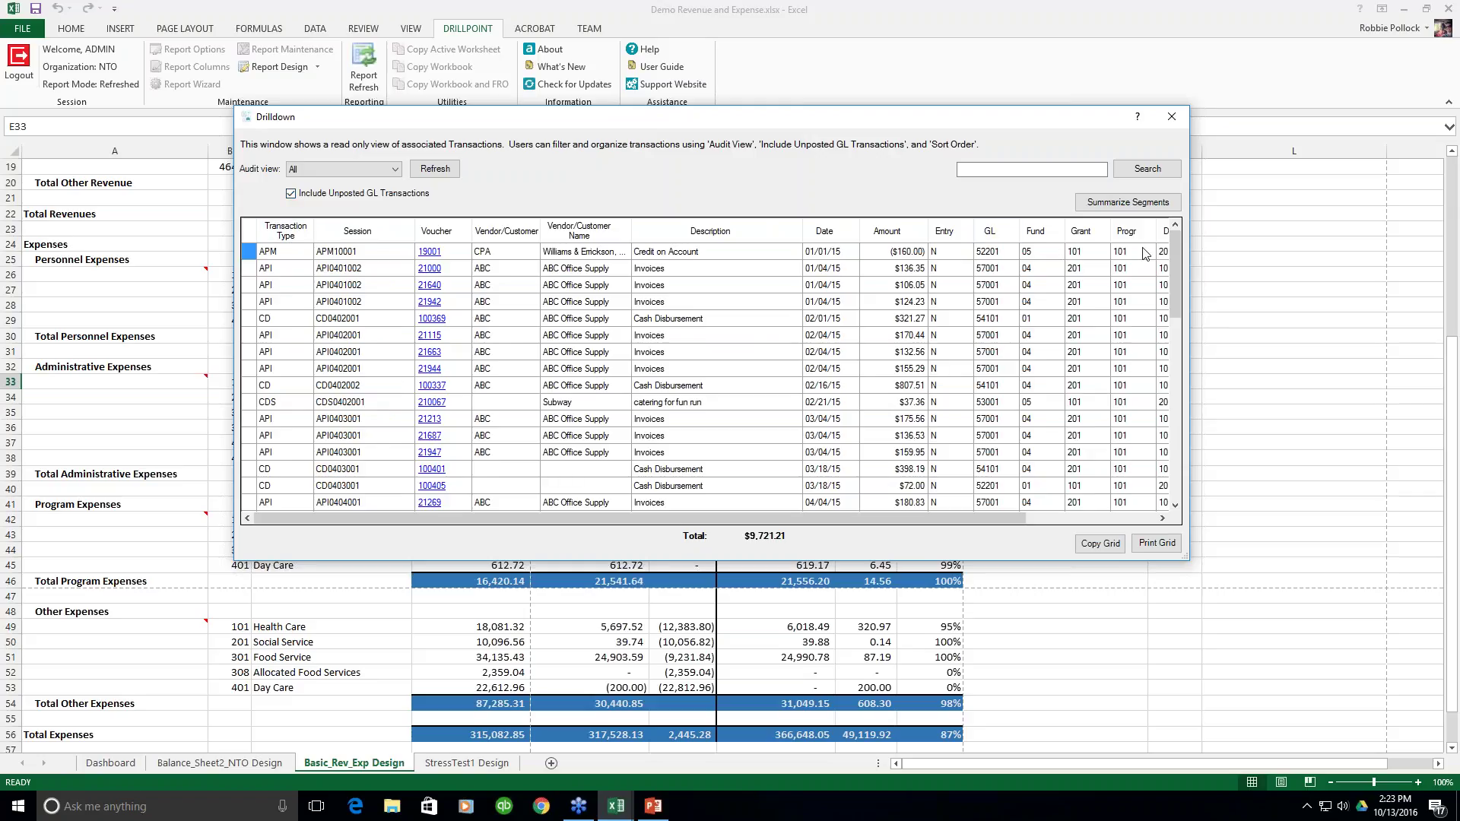
Summarize the drilldown transactions by Session and look through the session subtotals
right_click(350, 231)
click(387, 241)
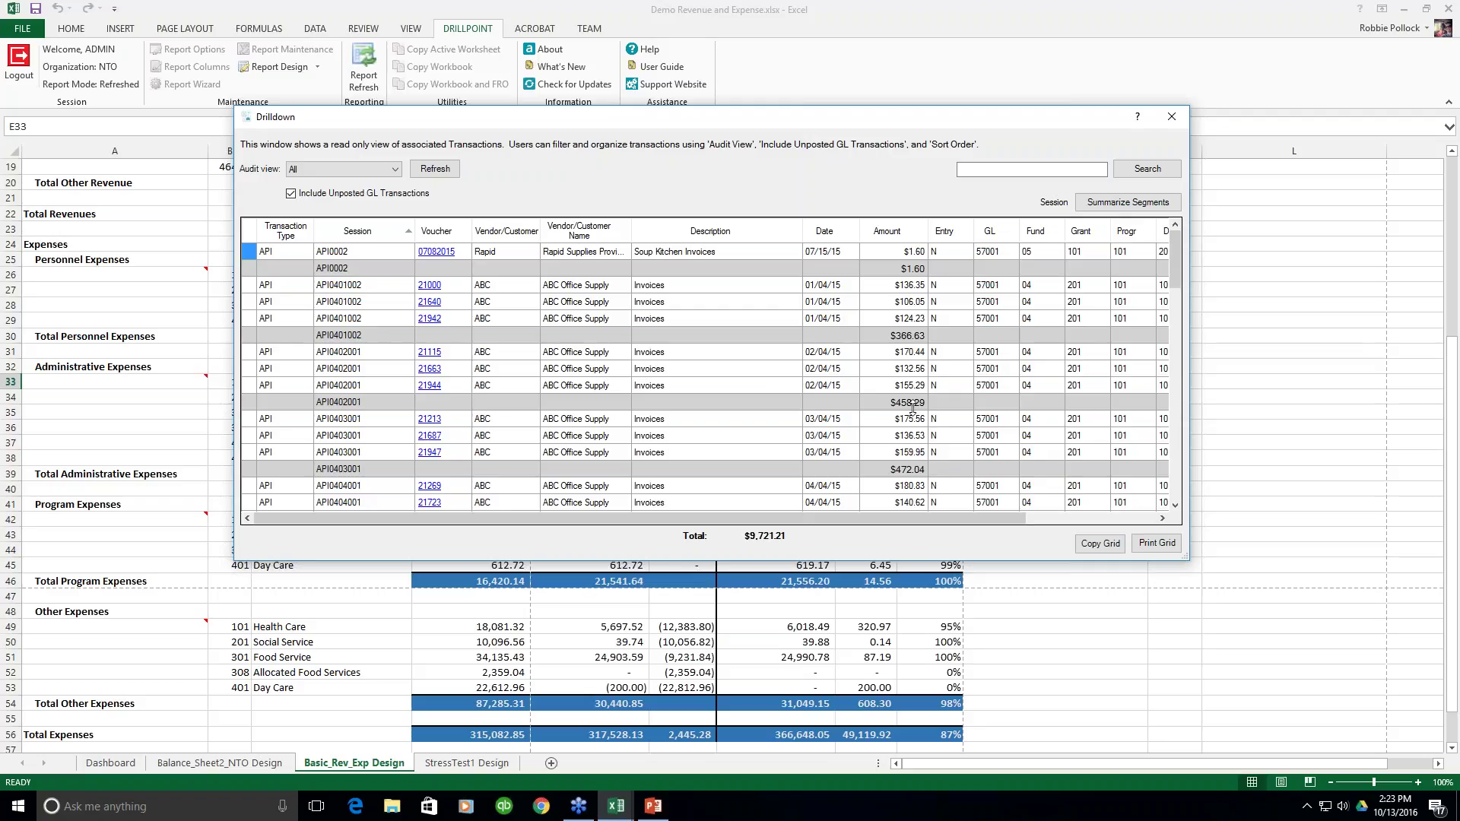
drag(1176, 287, 1183, 488)
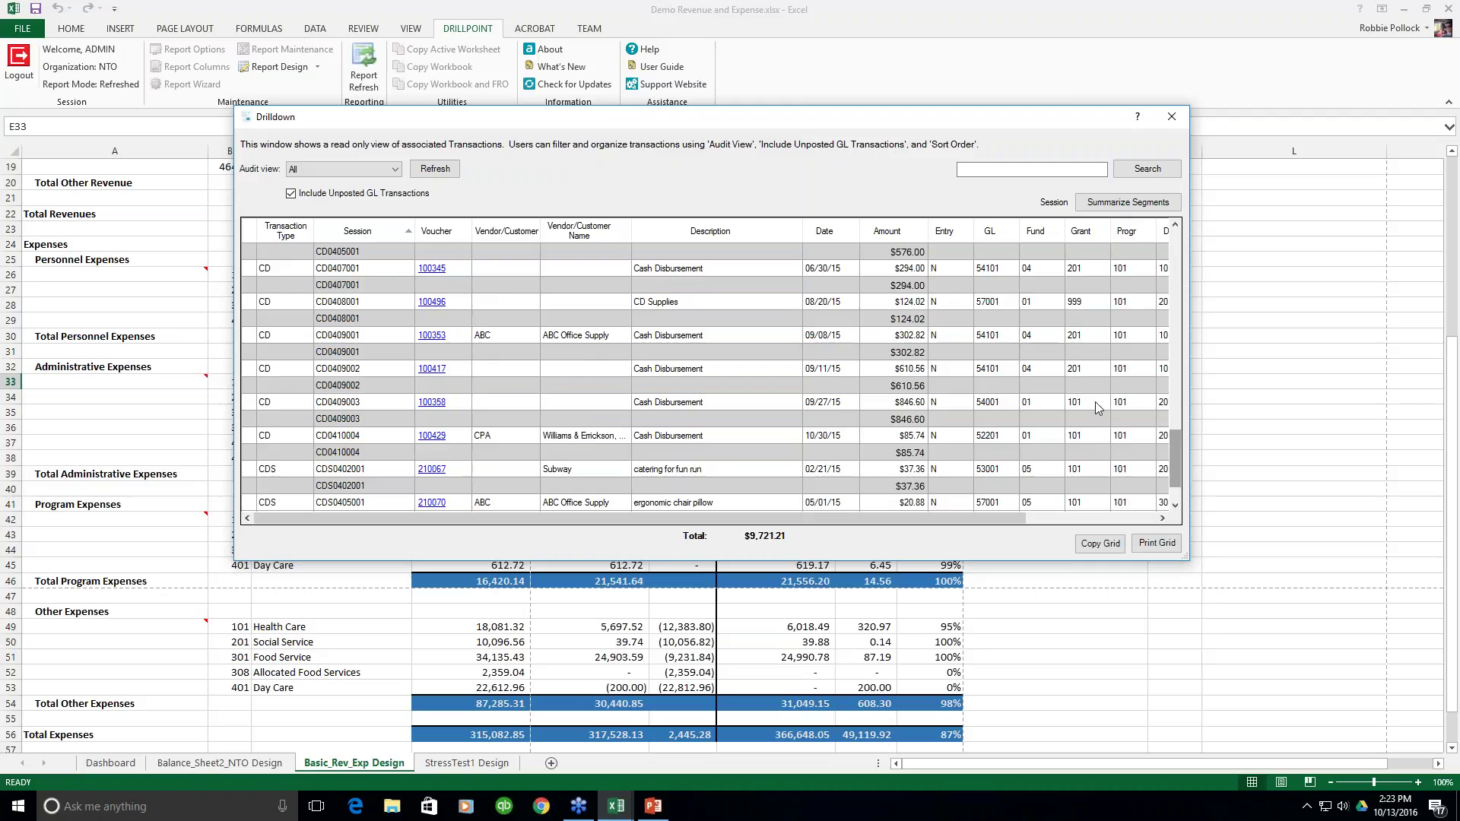
scroll(1099, 403, up, 12)
scroll(357, 258, up, 6)
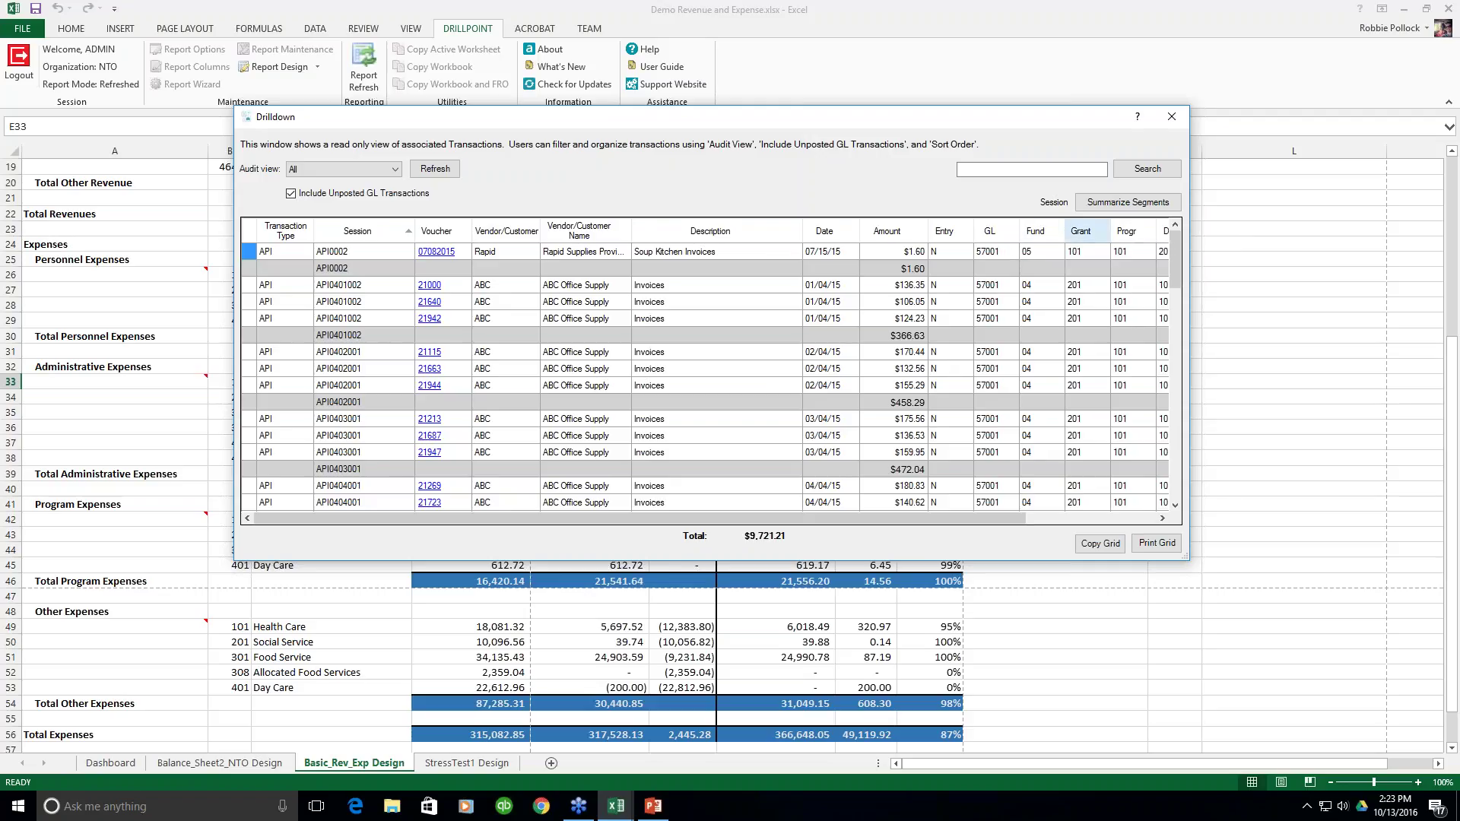
Summarize the drilldown transactions by the Fund and Grant segments, with segment sorting kept on and Summarize Segments enabled
click(1128, 202)
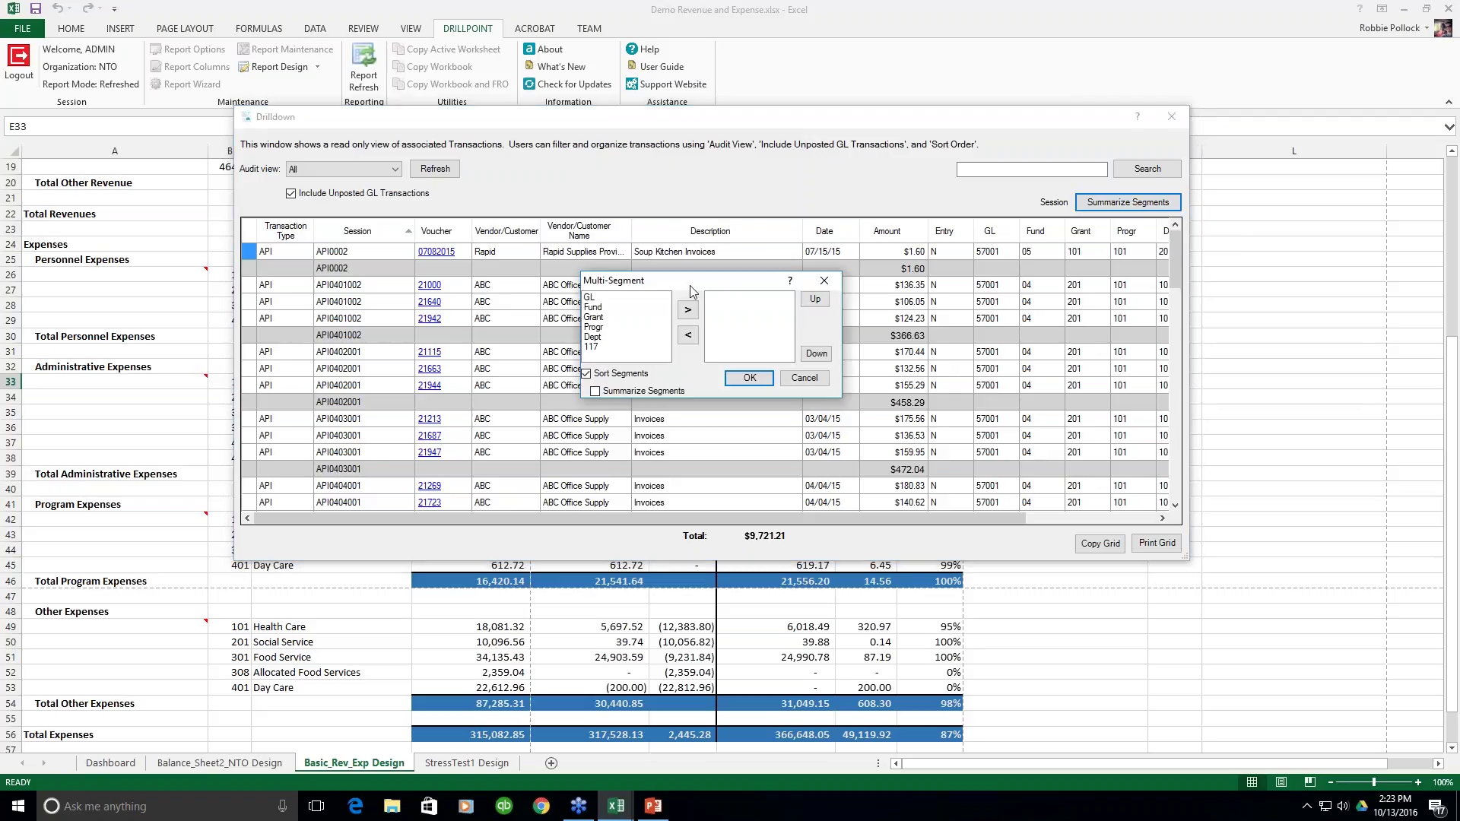
click(593, 307)
click(688, 310)
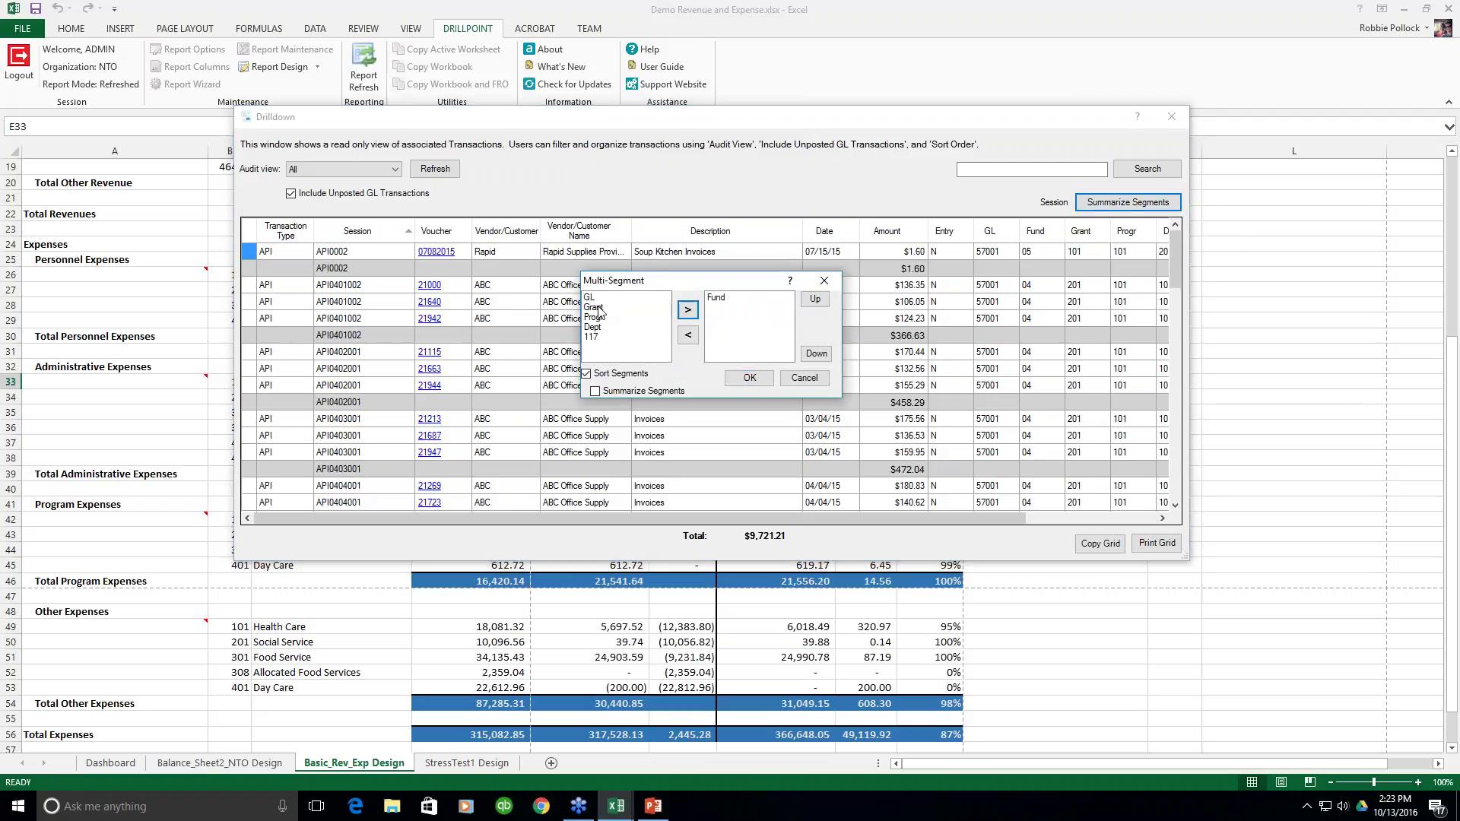
click(593, 307)
click(688, 310)
click(609, 390)
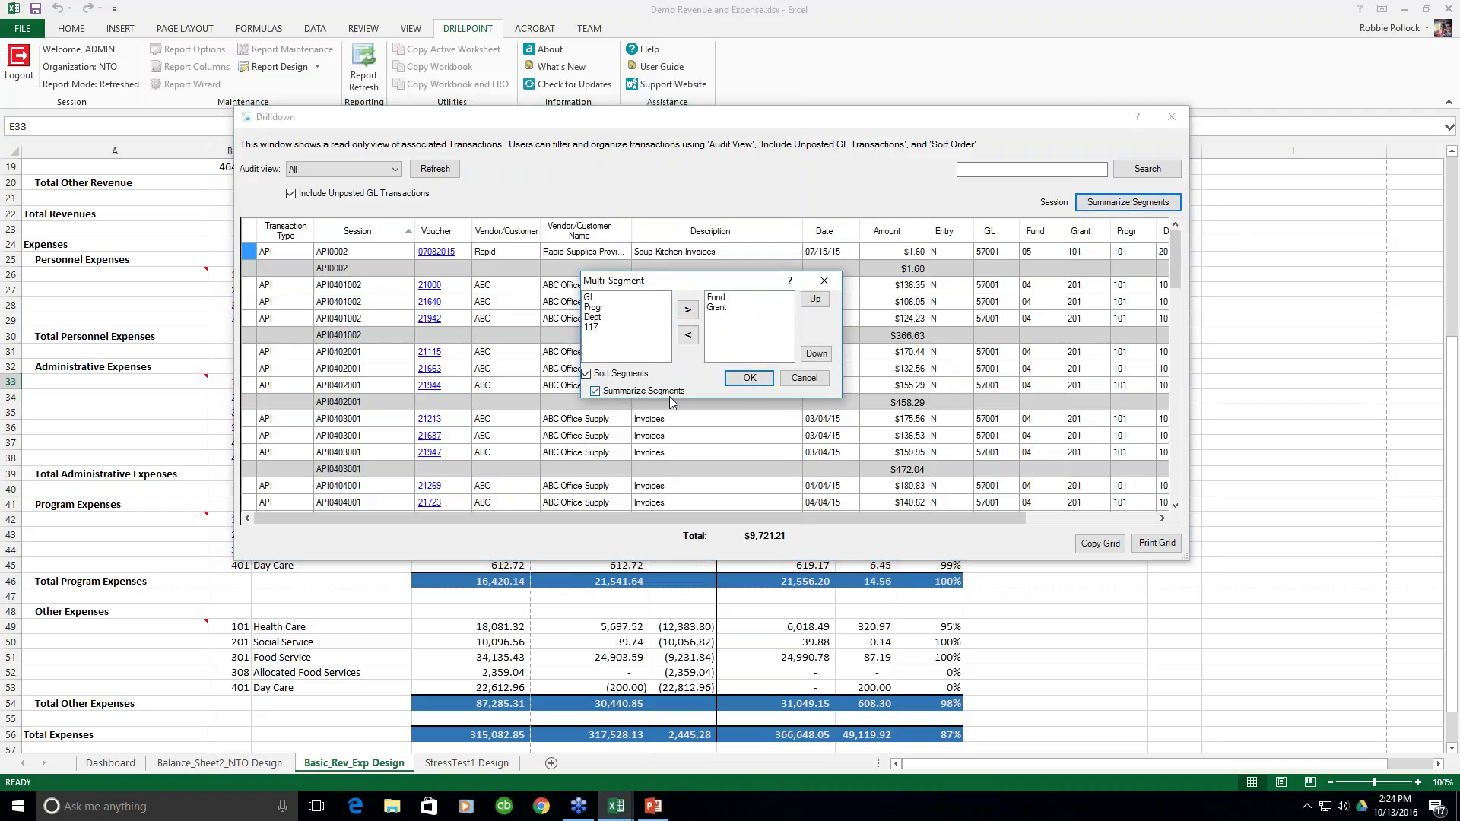
click(749, 378)
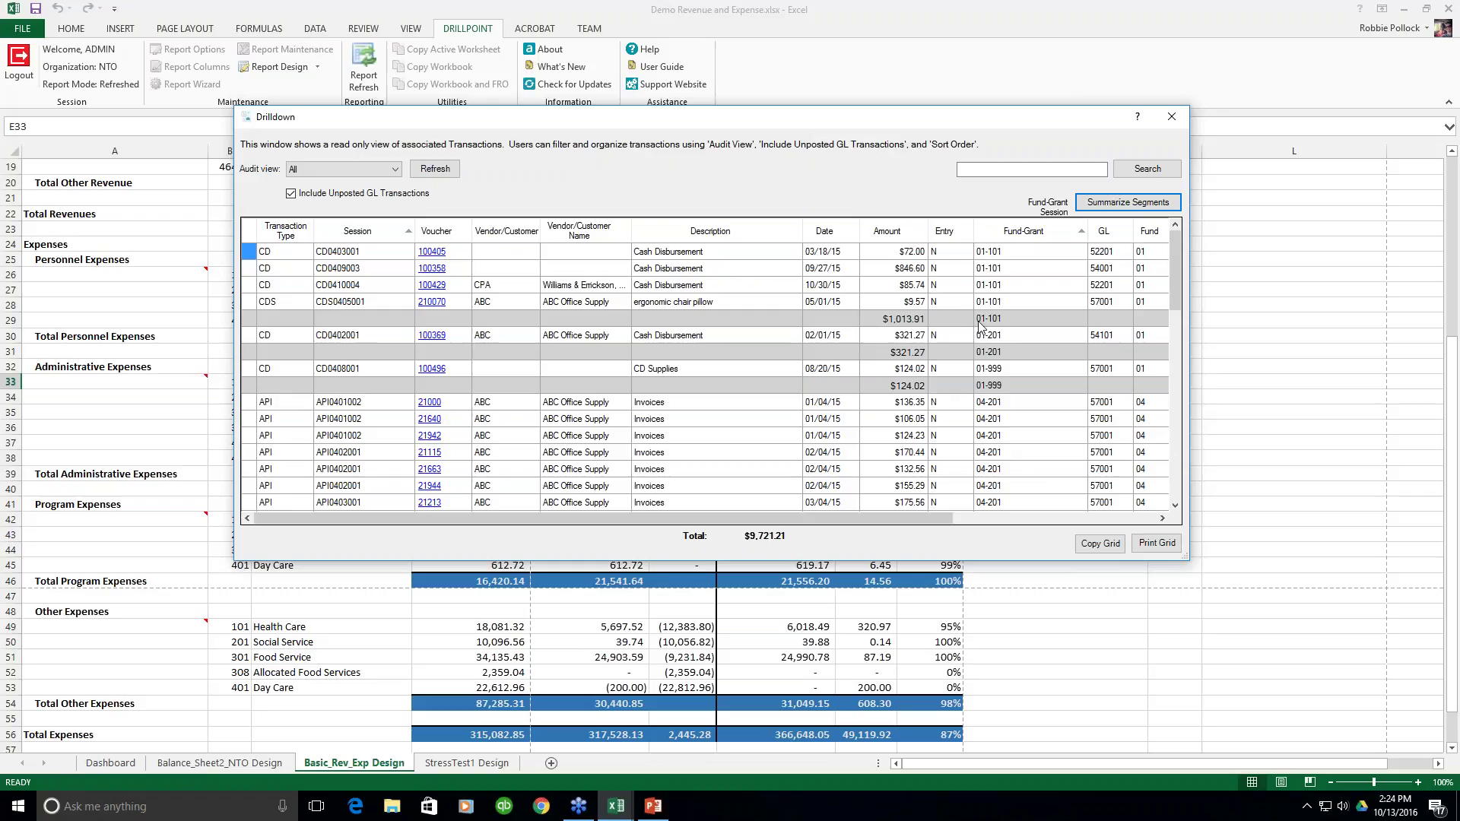
Look through the Fund-Grant subtotals in the drilldown, from the 01-101 group down to the 05-101 group
click(911, 321)
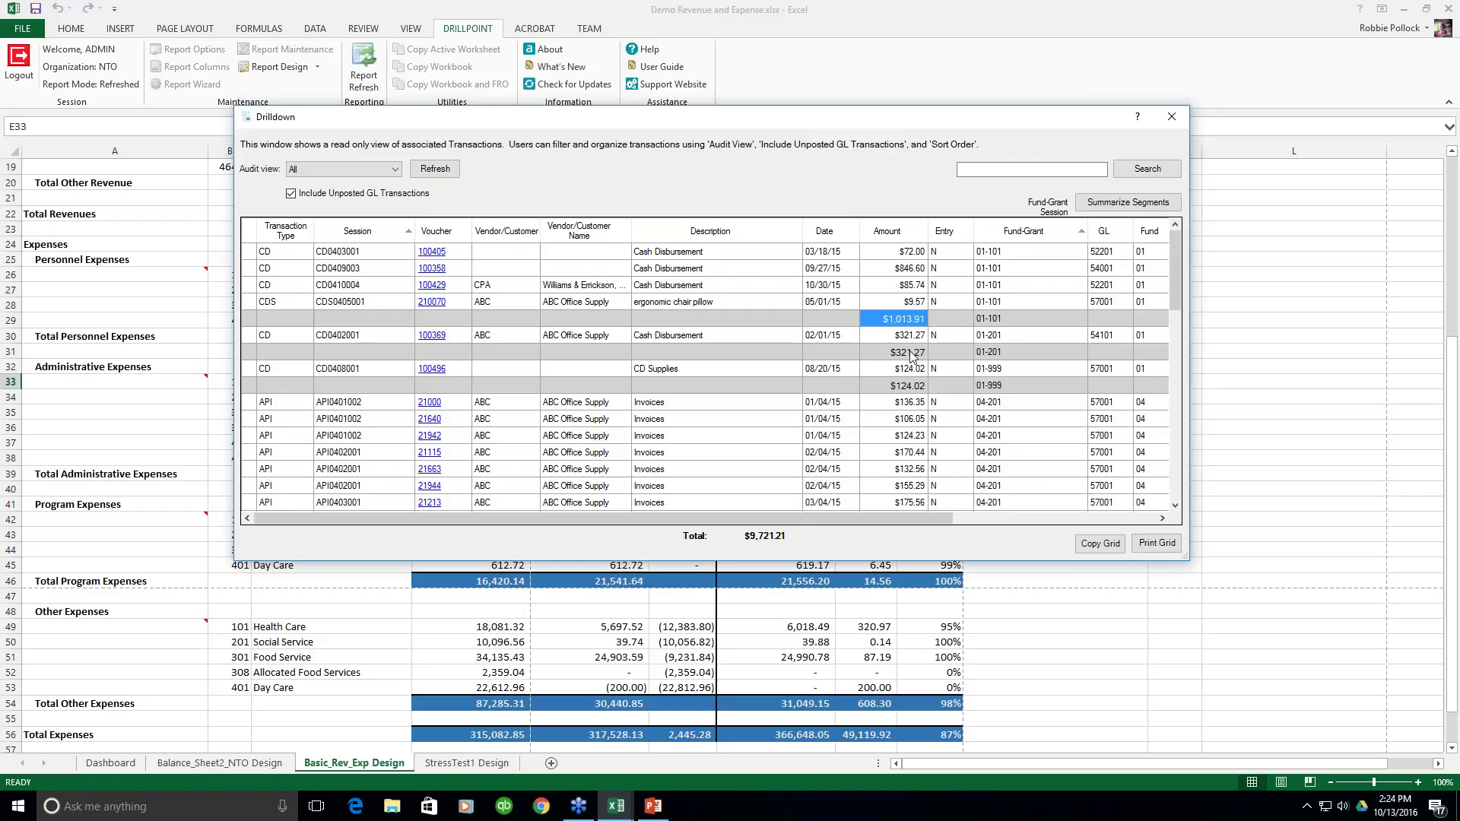
click(912, 352)
click(903, 386)
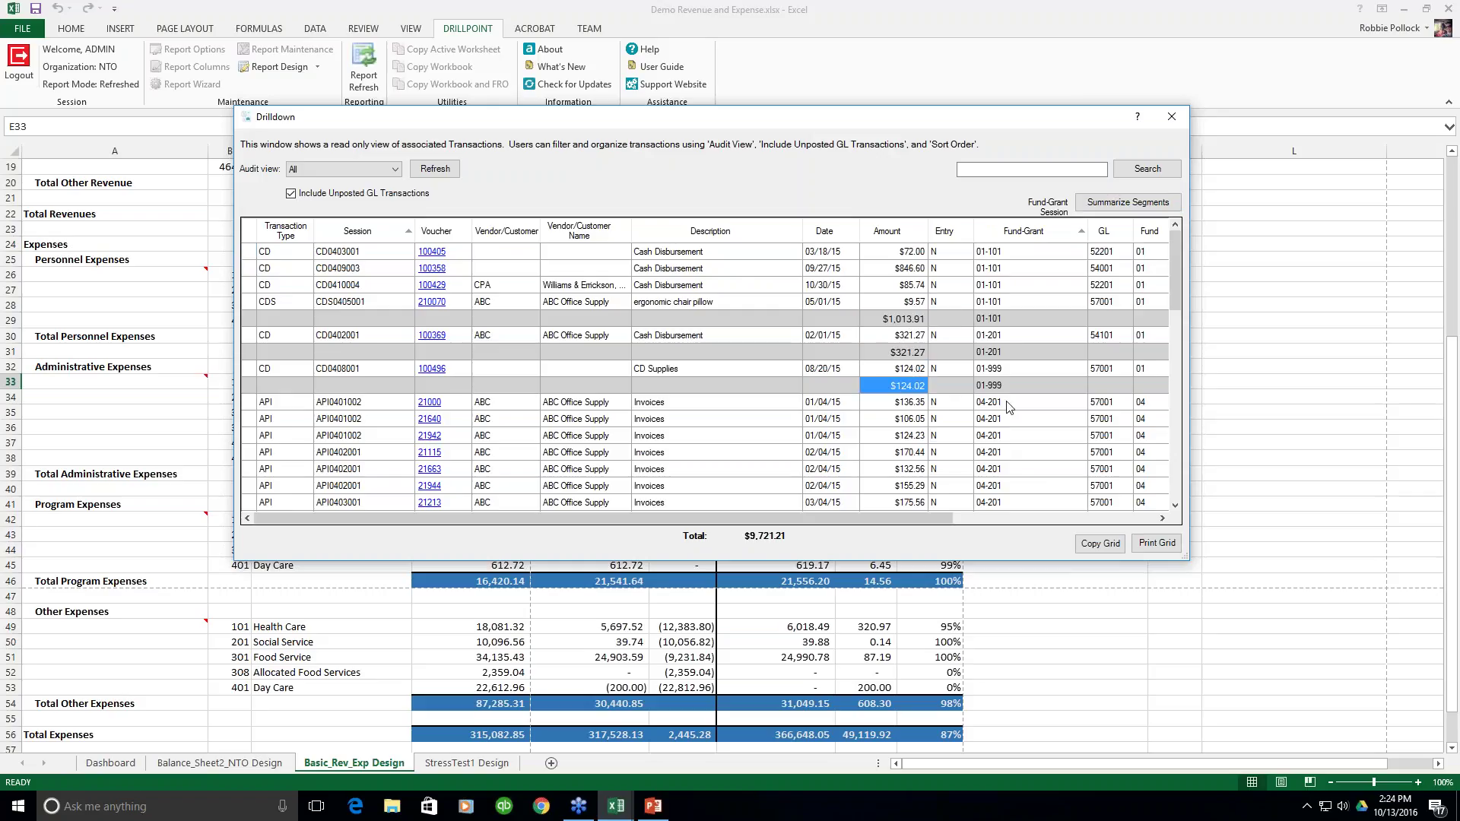
drag(1171, 305, 1165, 505)
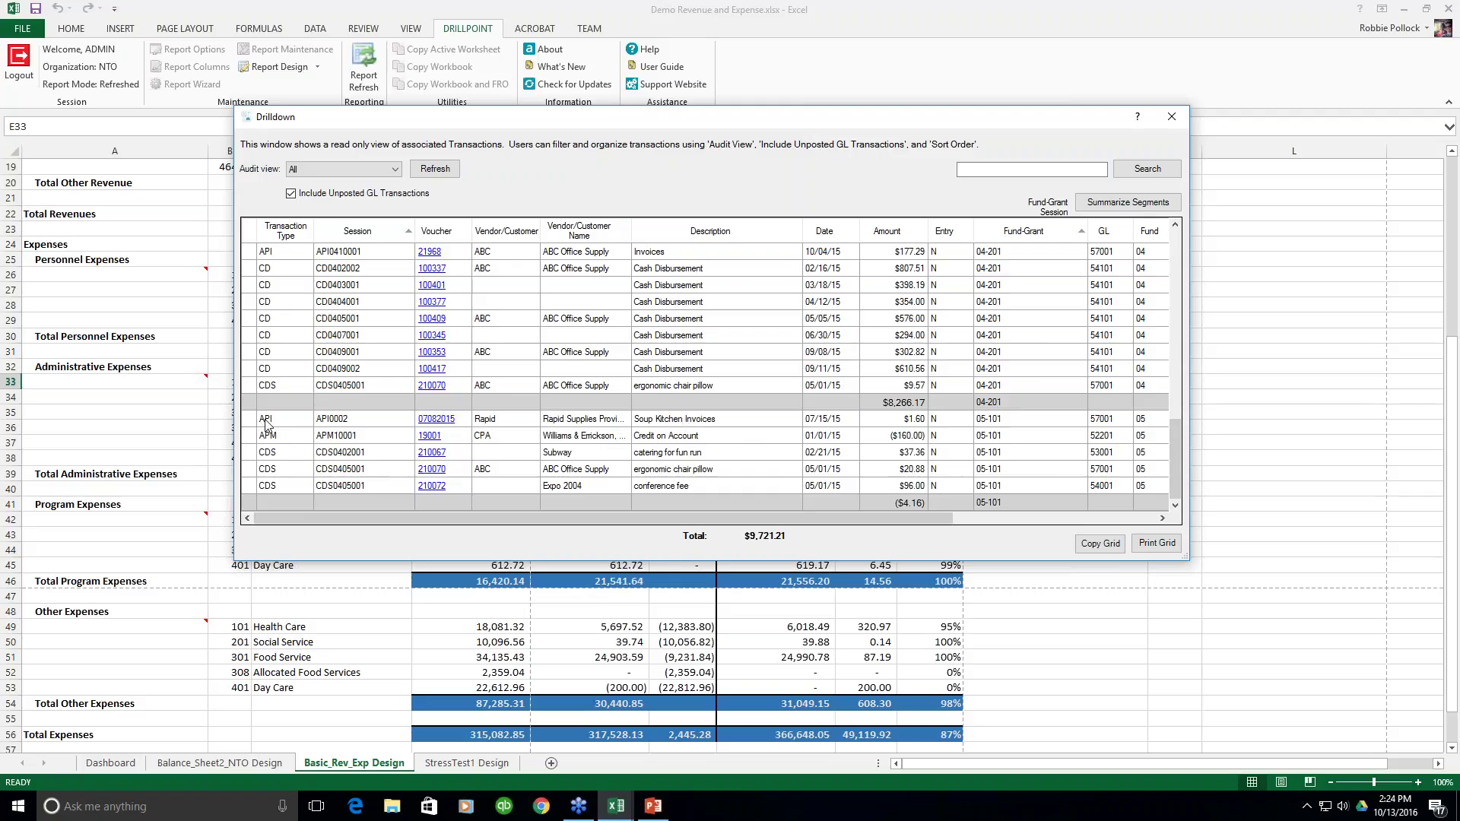
Open the Soup Kitchen Invoices voucher from Rapid Supplies Provider and examine its invoice header and GL distribution
click(445, 422)
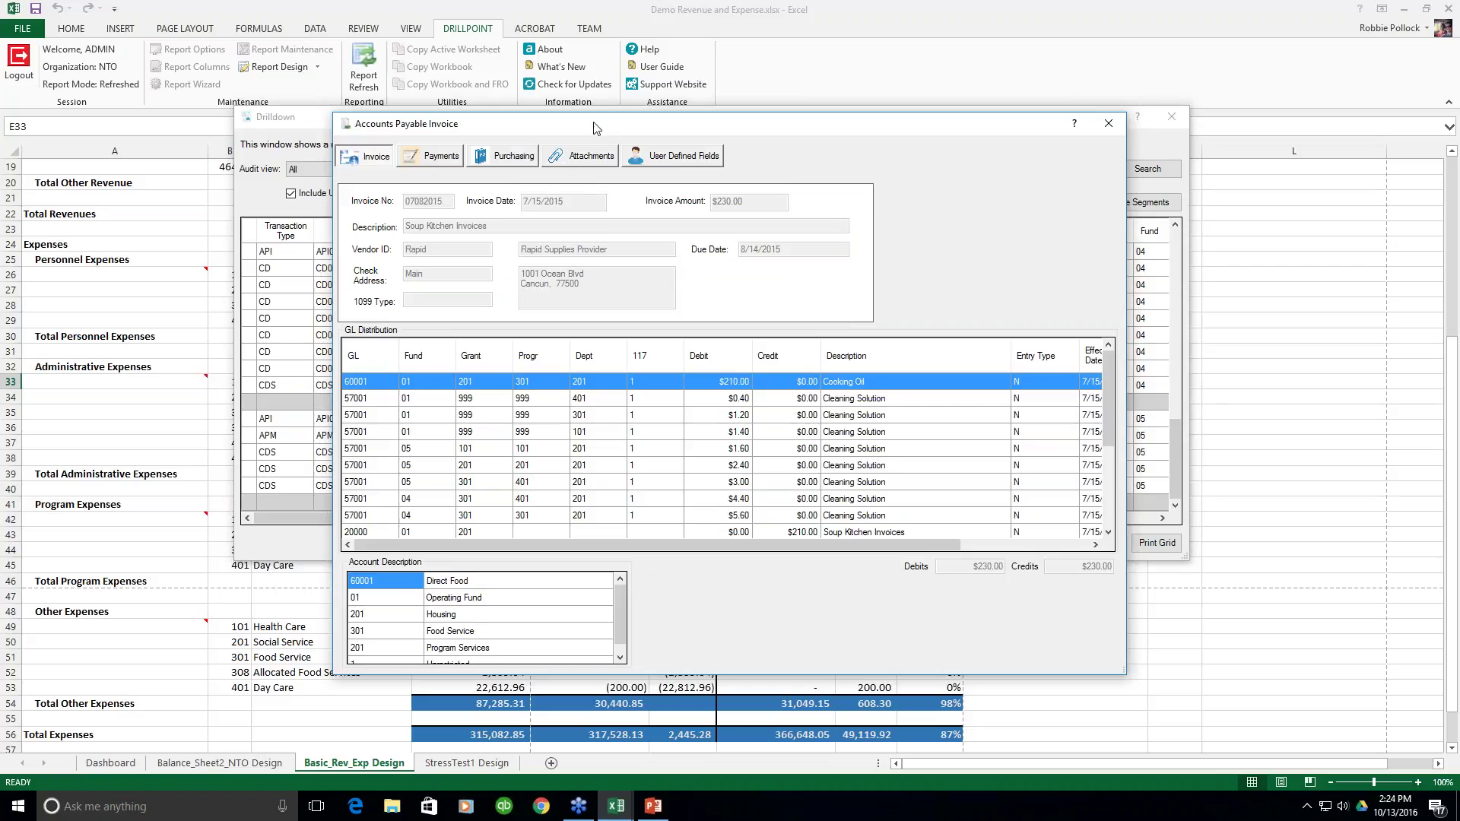
drag(593, 127, 614, 89)
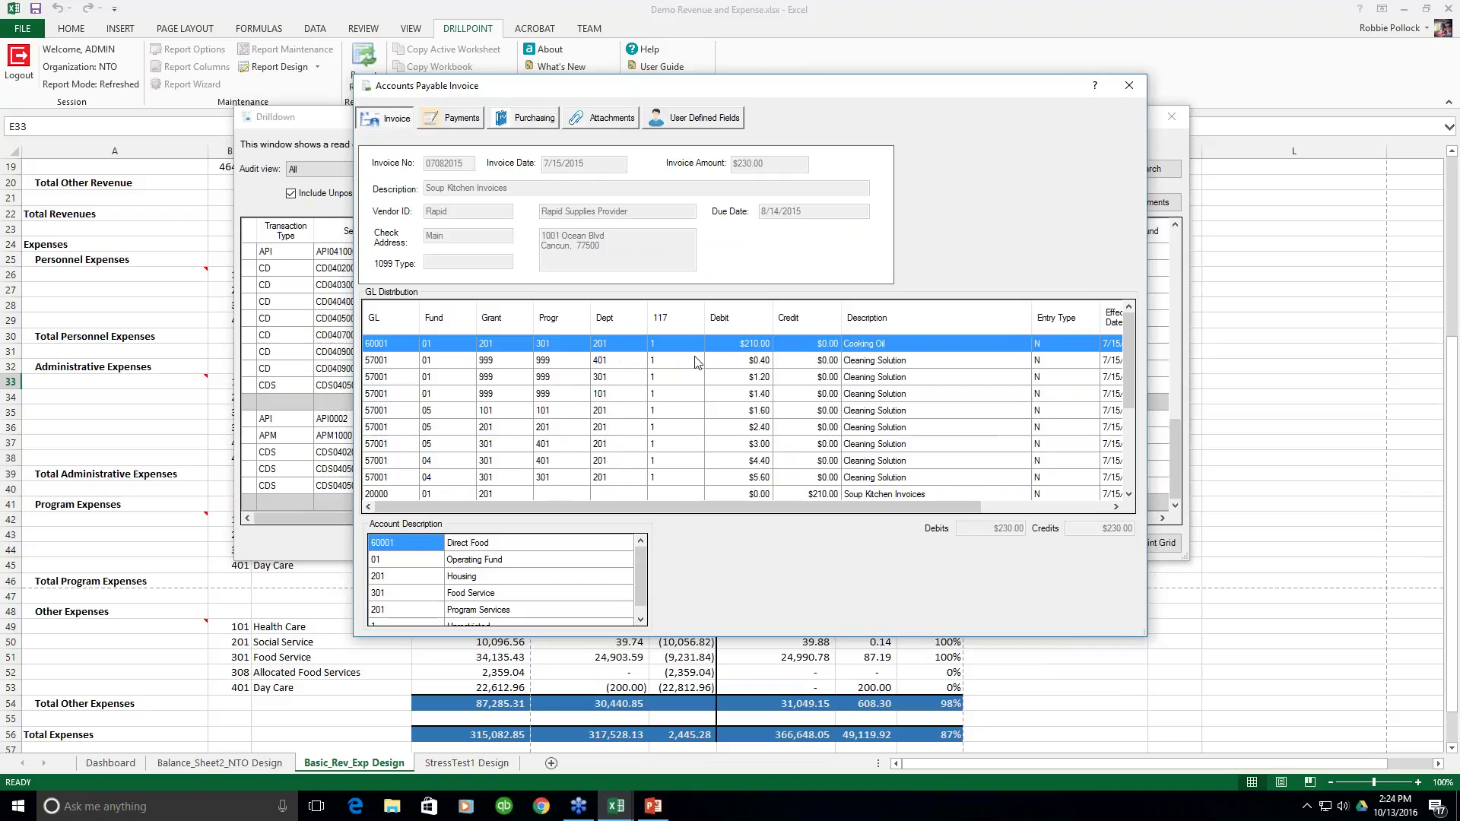
drag(973, 511, 895, 532)
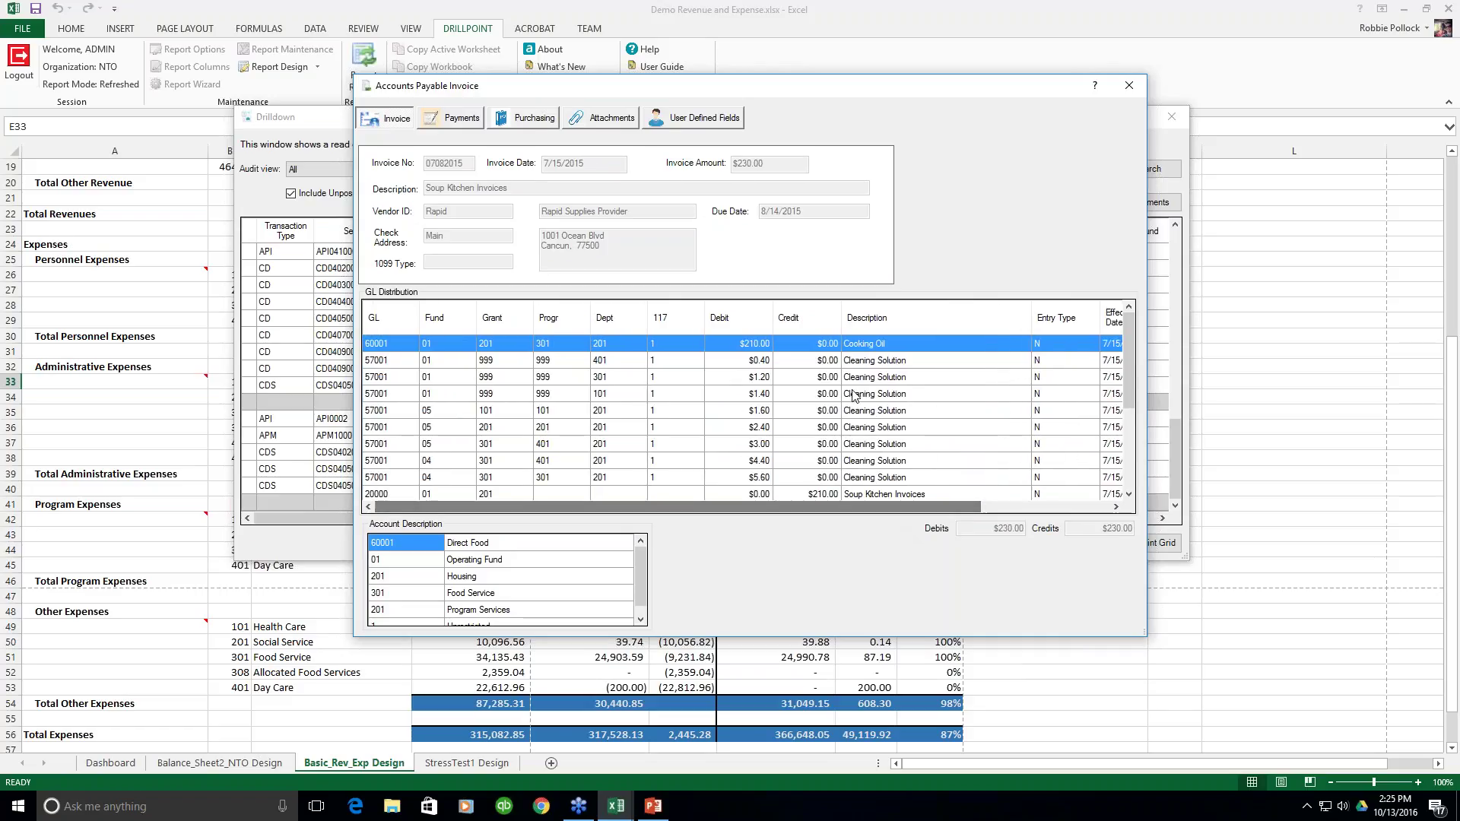
Check the invoice's payment information, open the linked check, review its distribution lines, and close the check
click(451, 121)
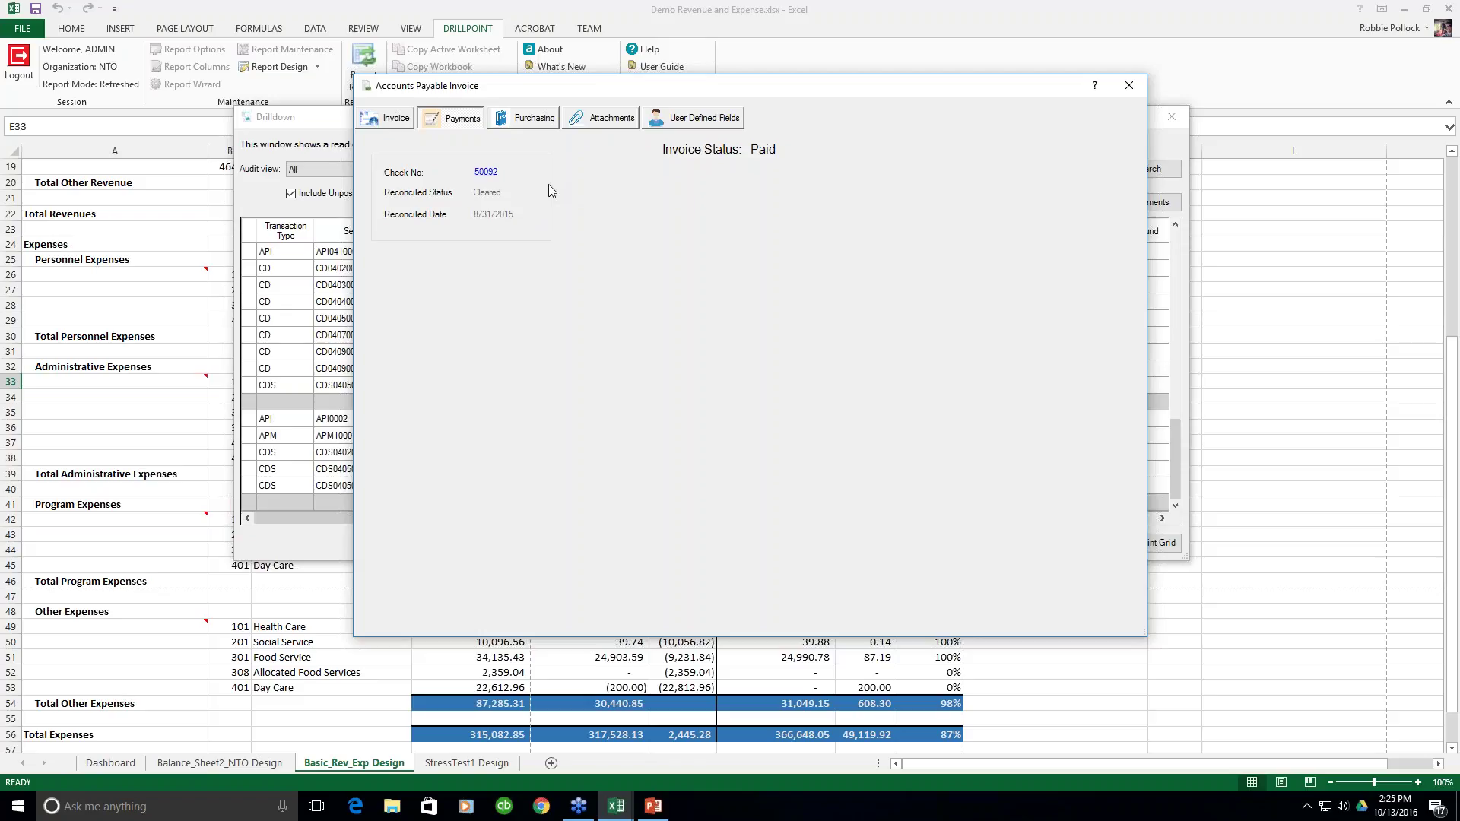
click(494, 176)
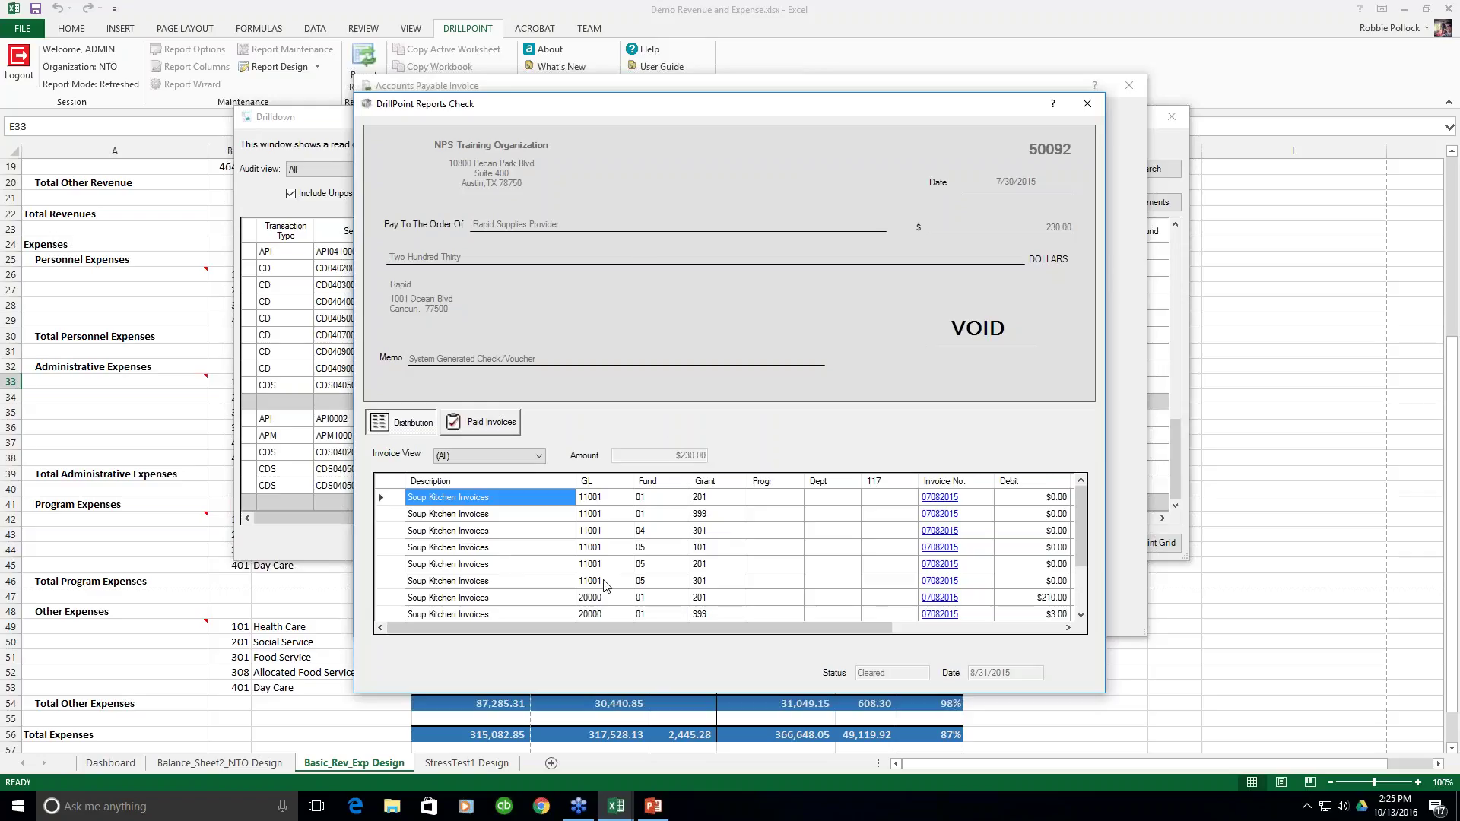
scroll(615, 585, down, 2)
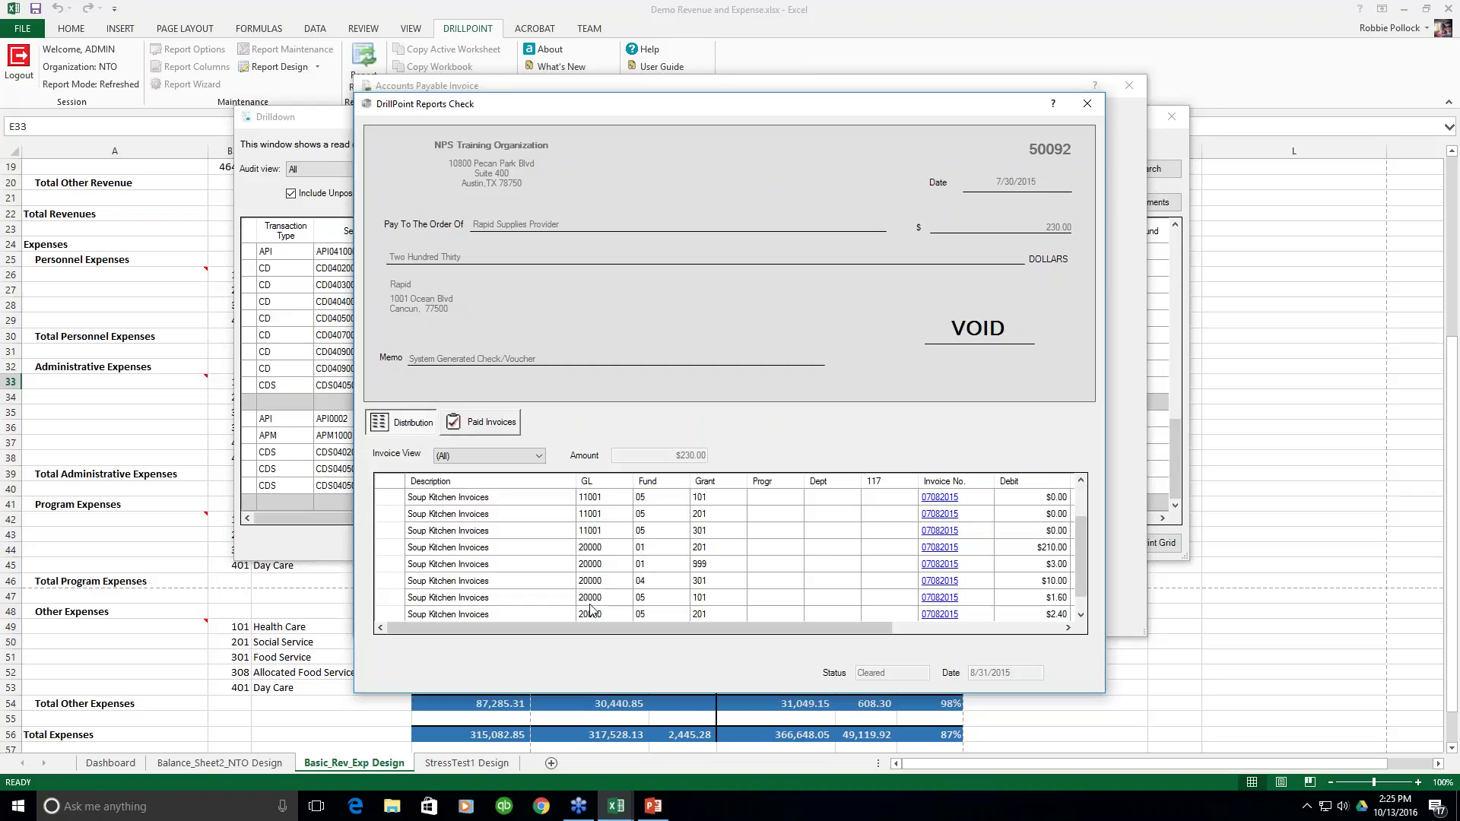
scroll(606, 617, down, 1)
scroll(606, 617, up, 3)
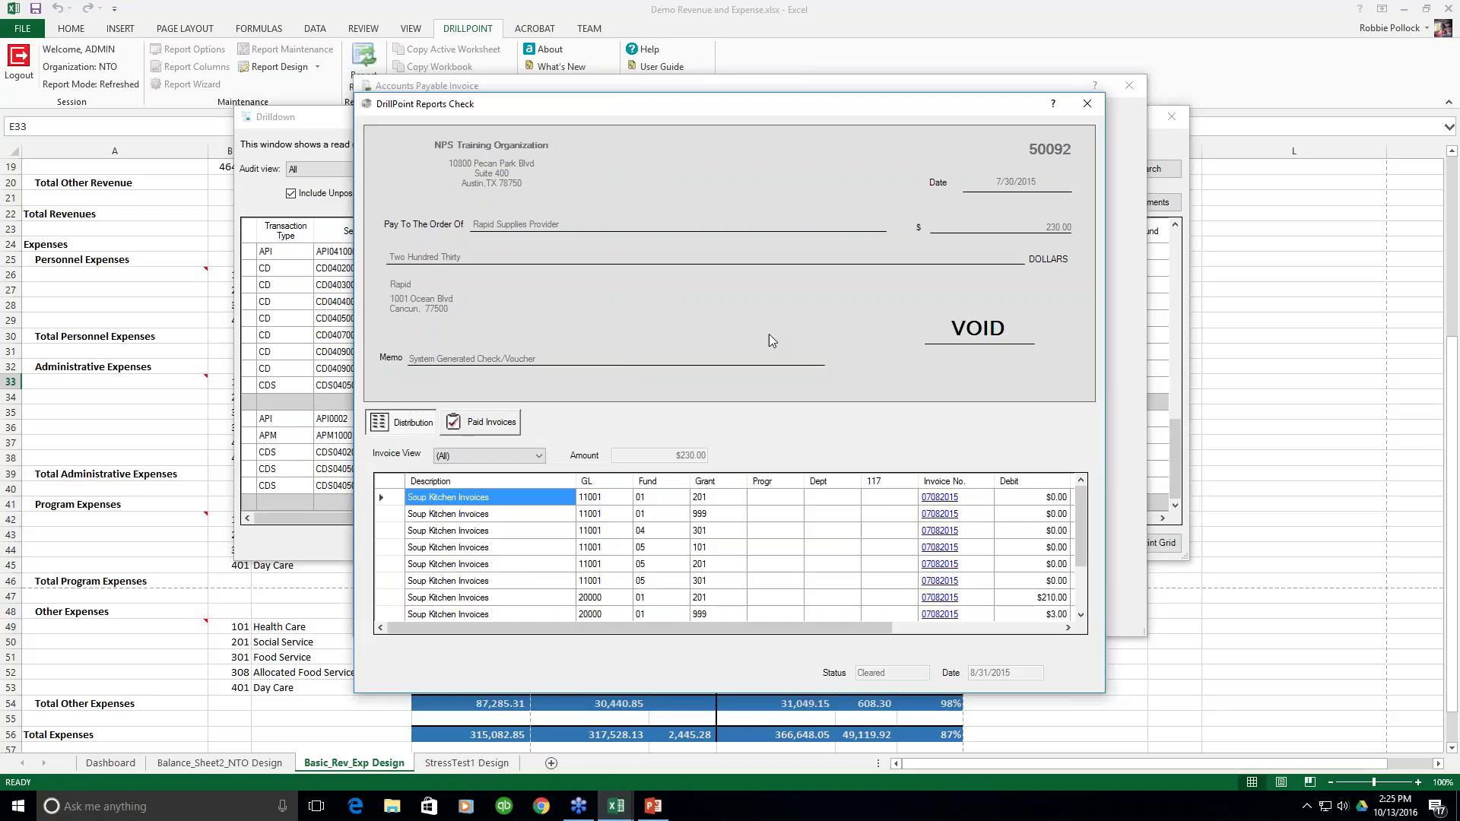
click(1097, 109)
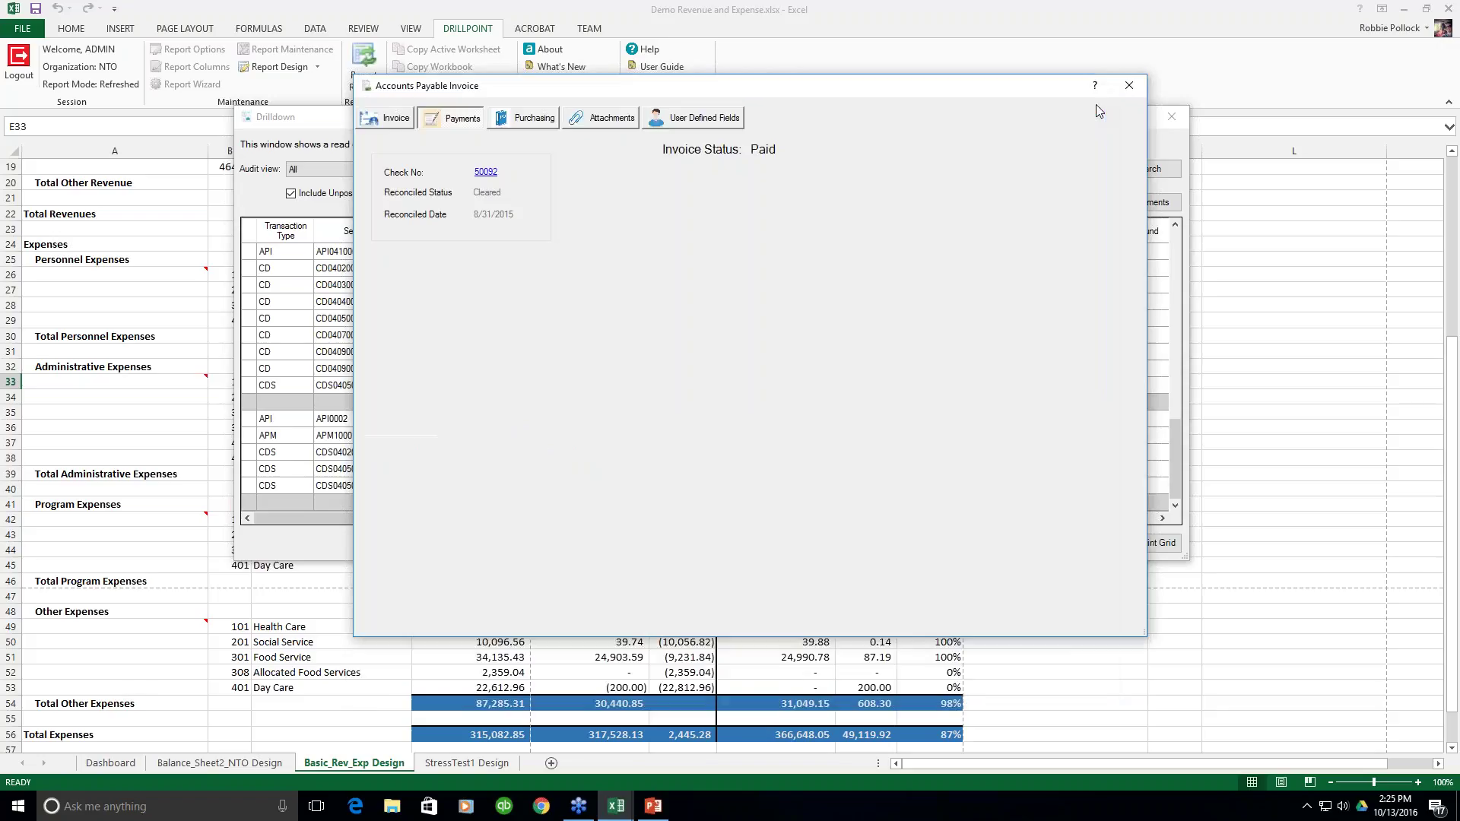
Open the purchase order linked to the invoice and examine its details and line items
click(523, 124)
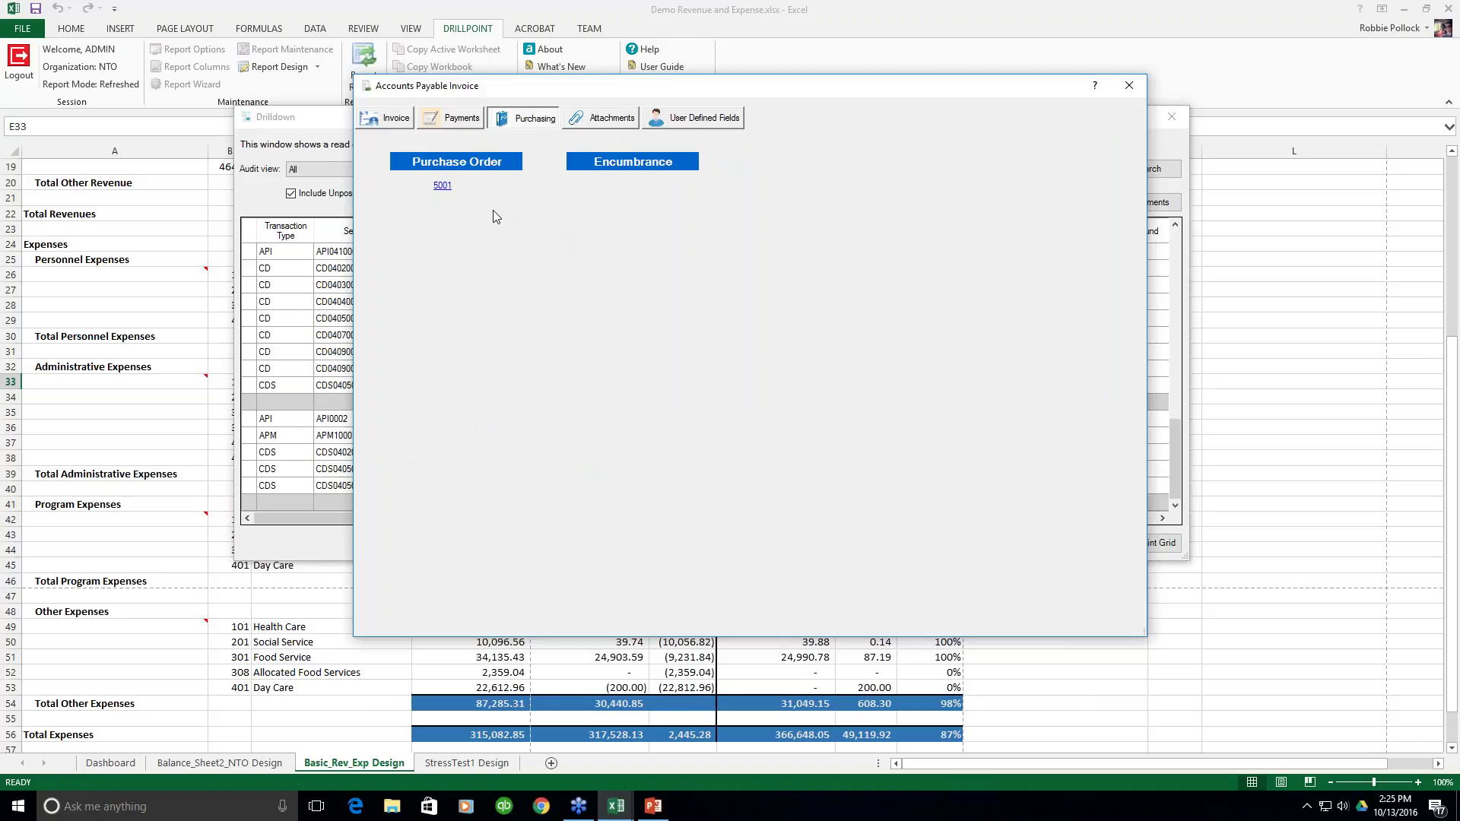
click(445, 188)
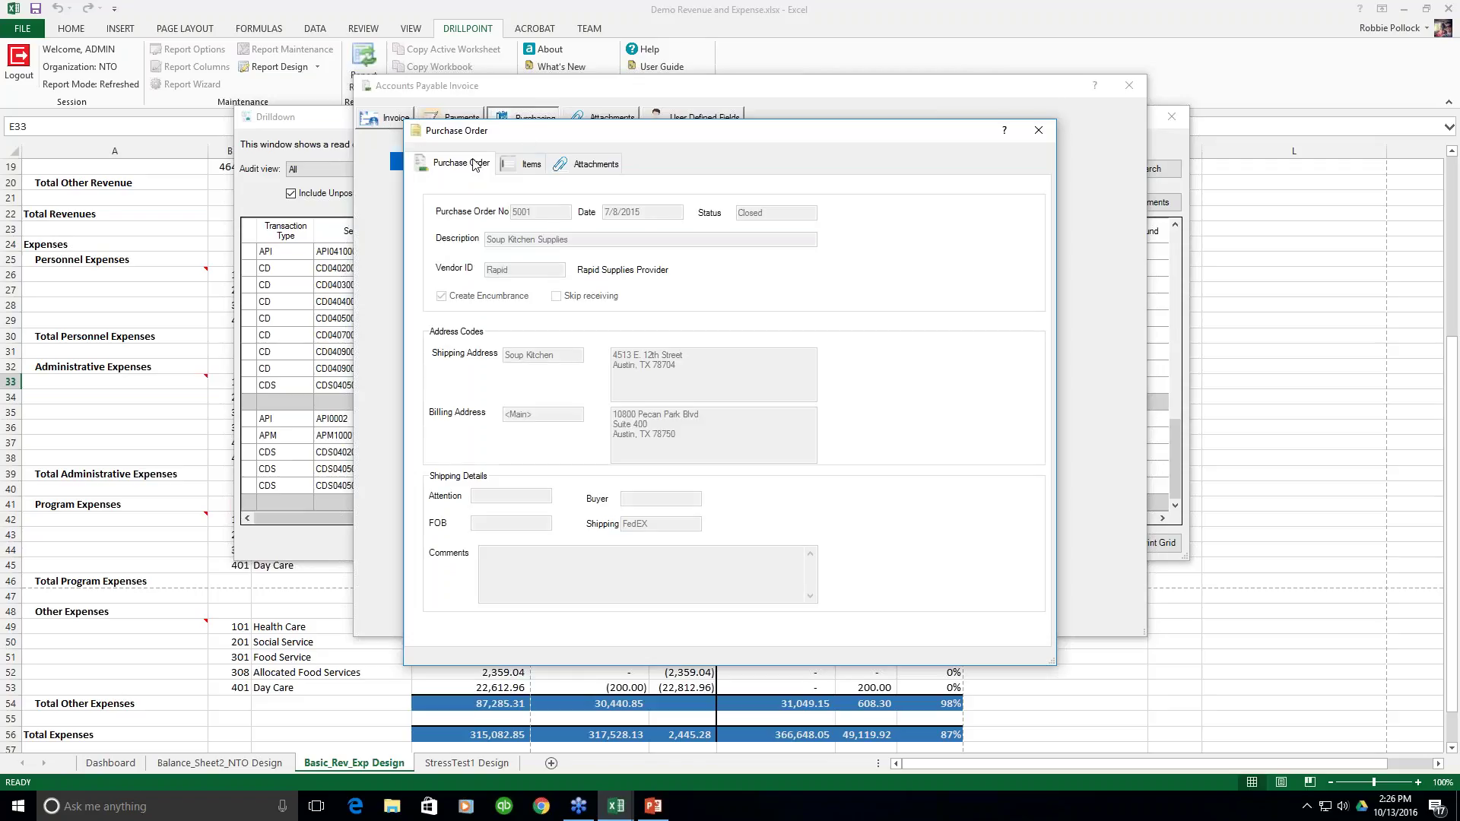
click(517, 167)
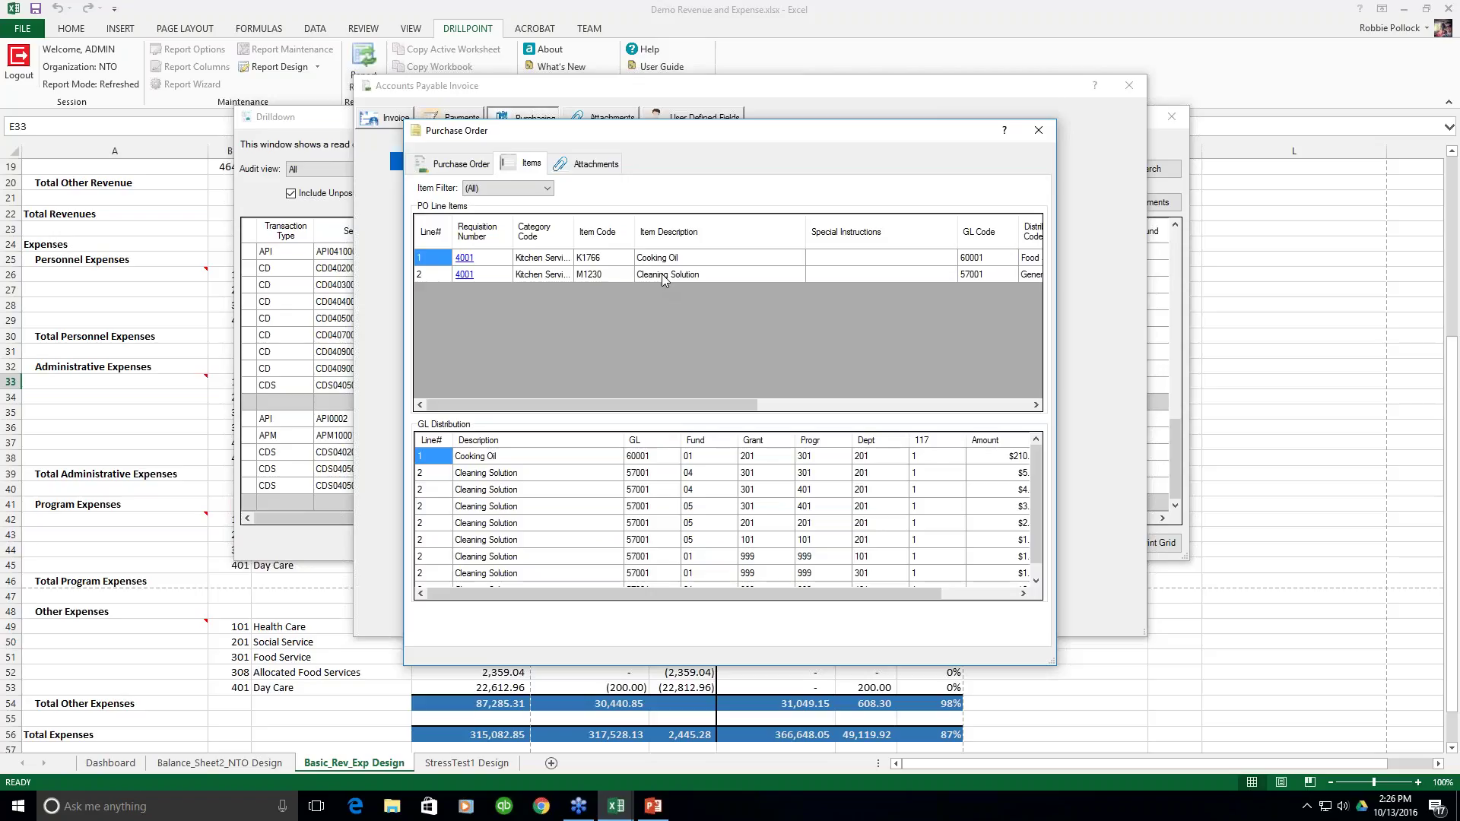
Open the requisition for the Cooking Oil line, review its items, notes and history, and close both the requisition and purchase order
click(462, 260)
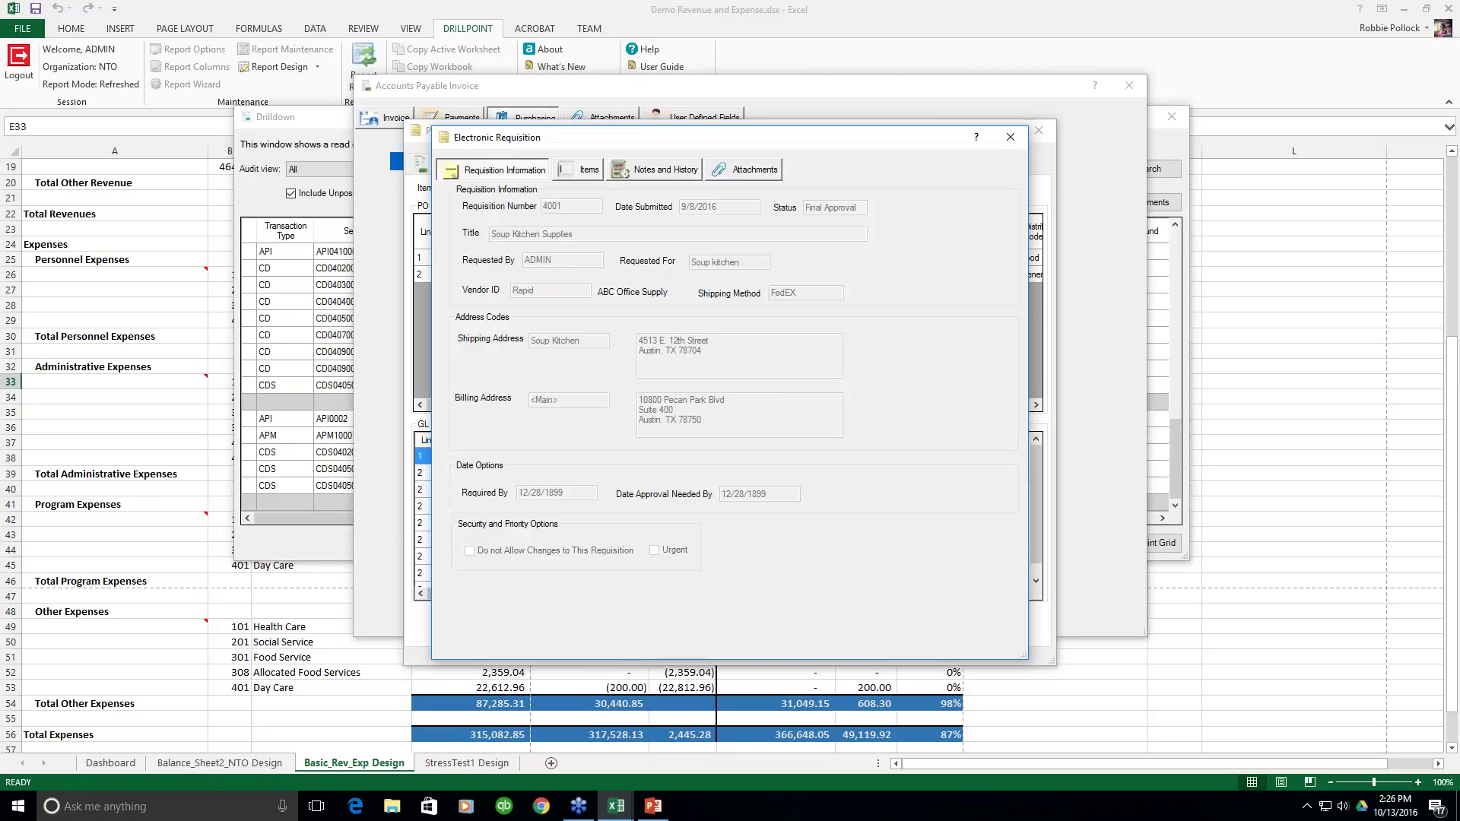
click(590, 170)
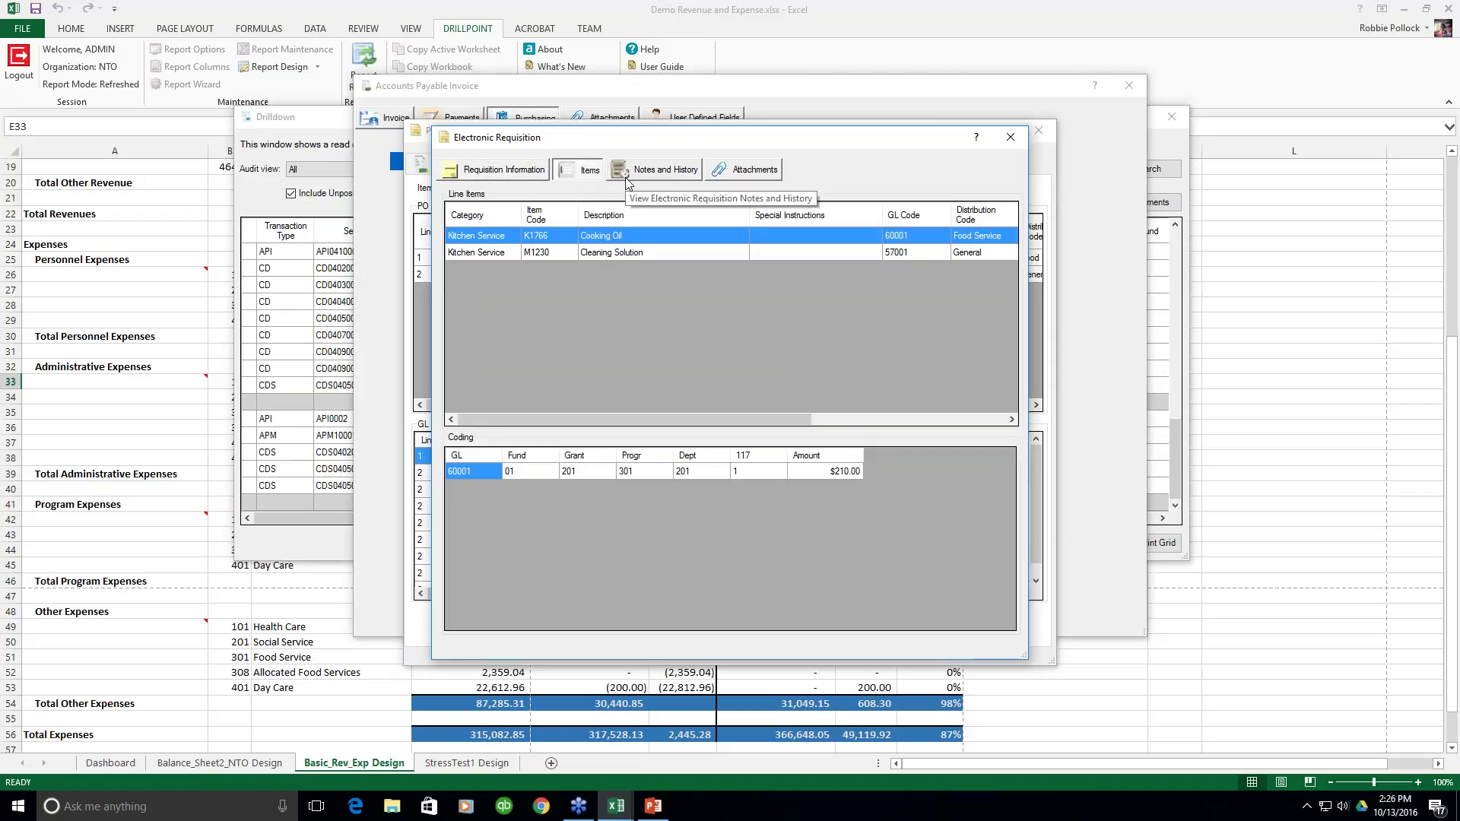
click(669, 176)
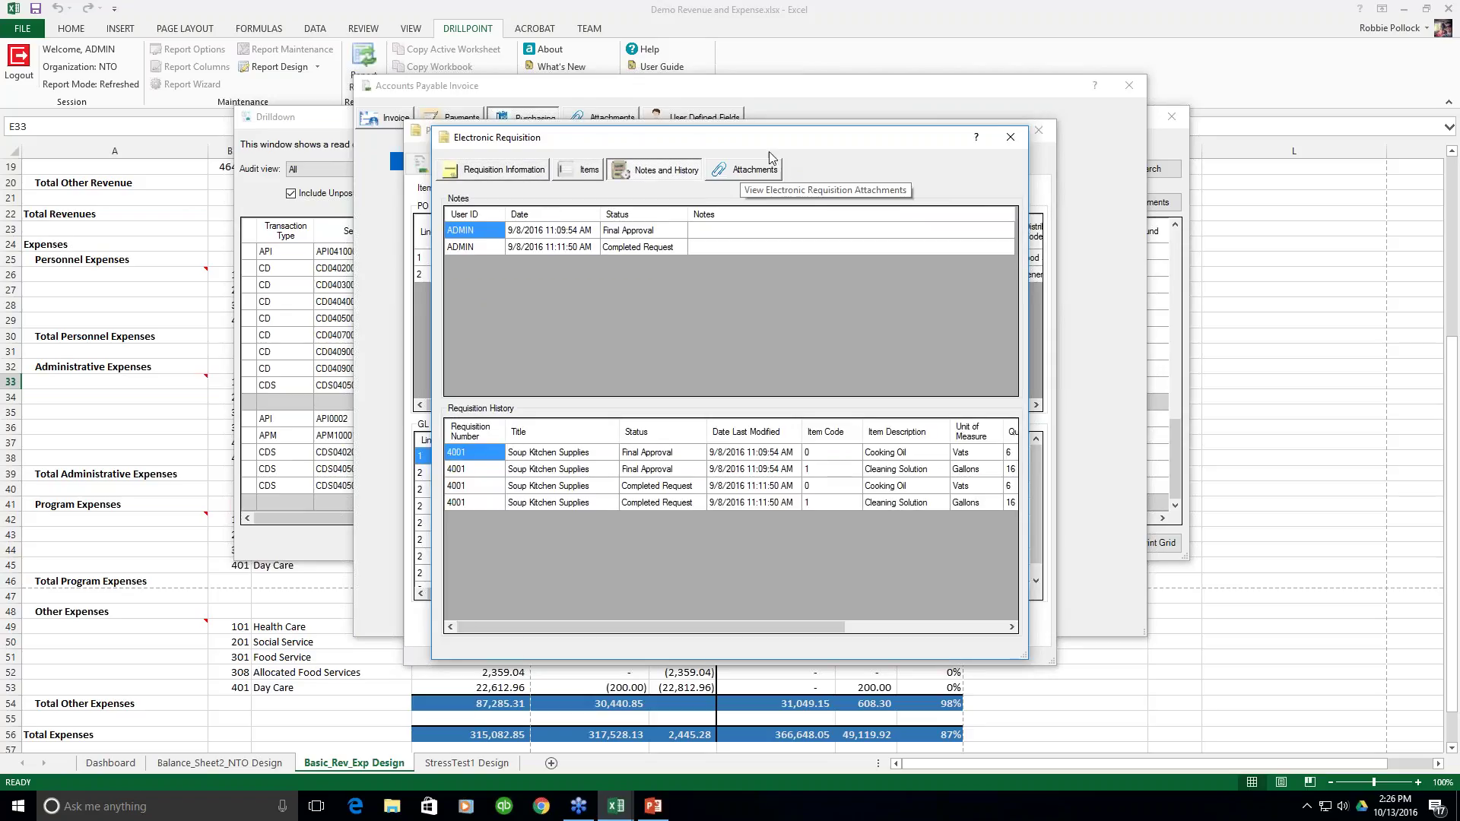
drag(773, 137, 868, 153)
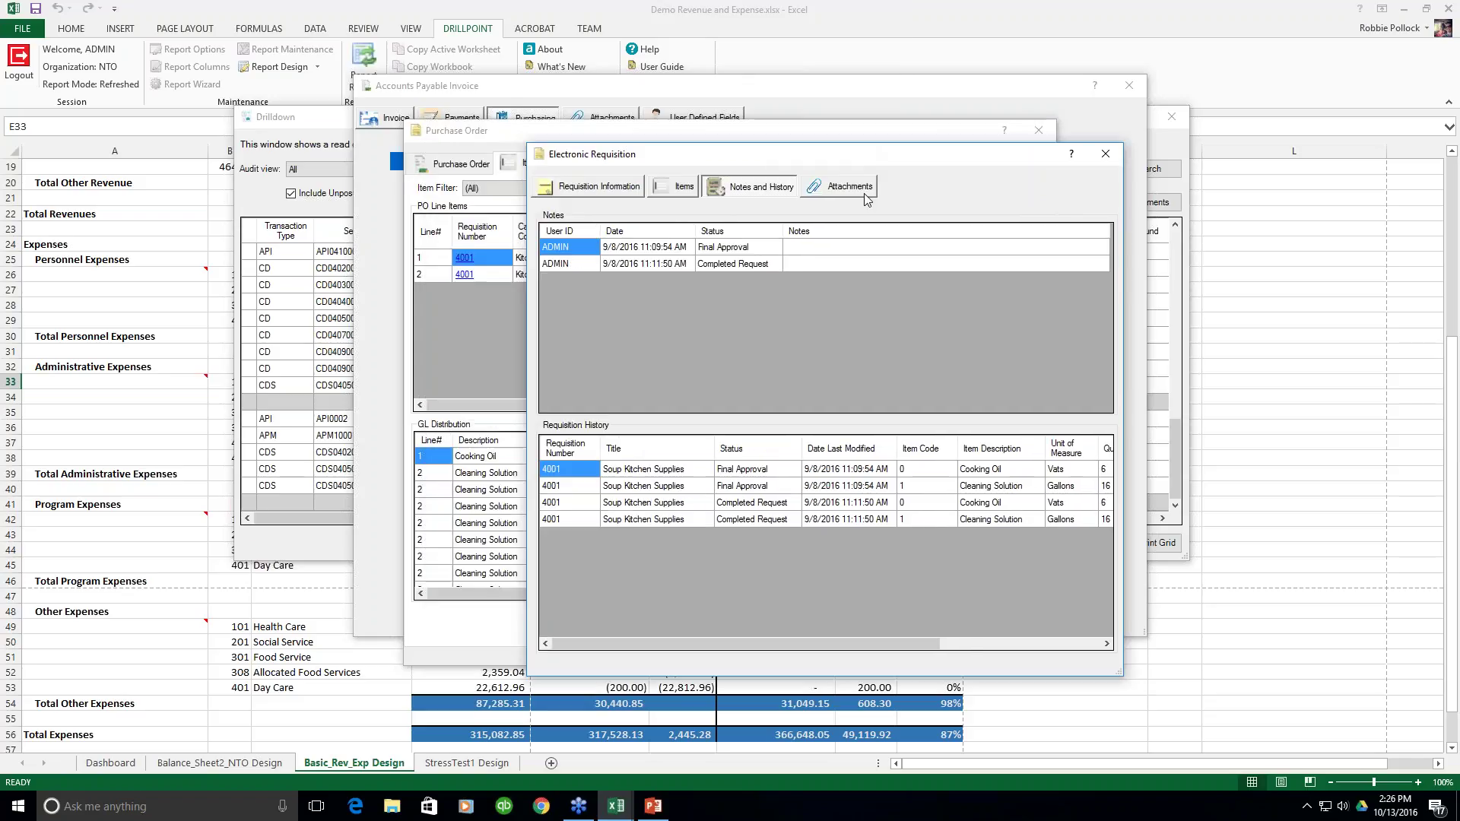
click(1105, 155)
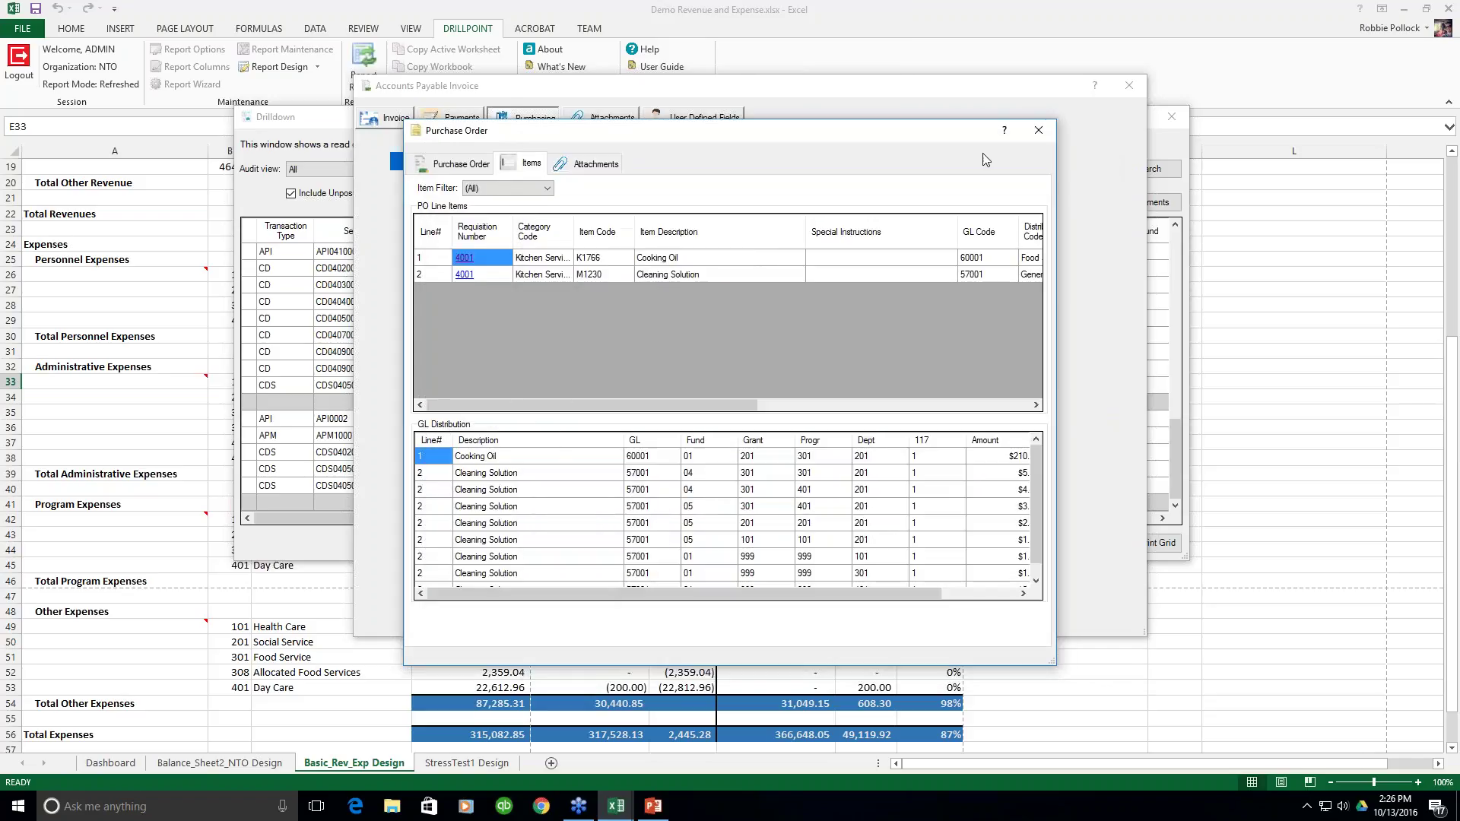
click(1035, 133)
Check the invoice's attachments and user defined fields, and close the invoice and the drilldown window
click(595, 119)
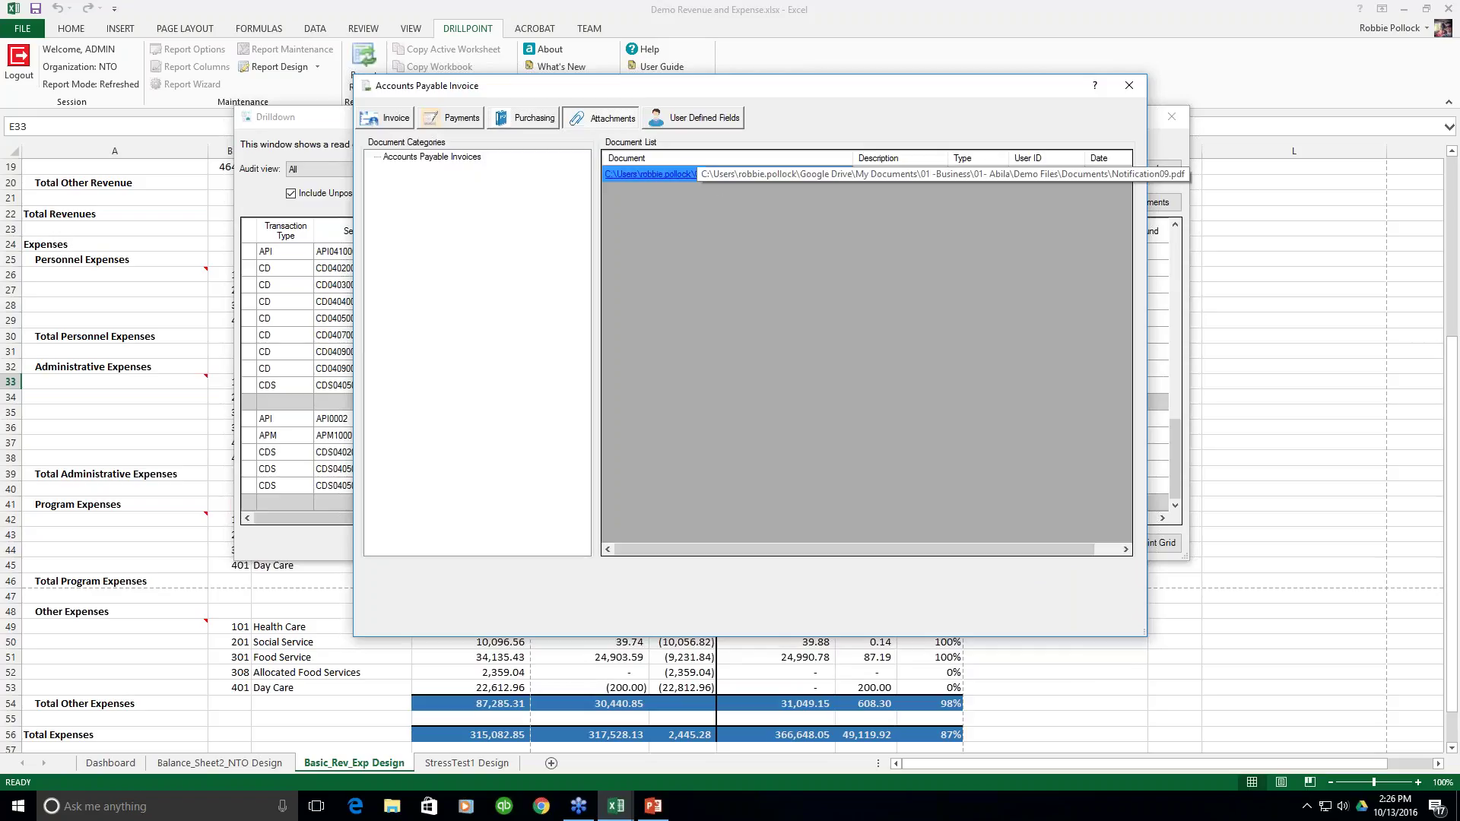
click(698, 119)
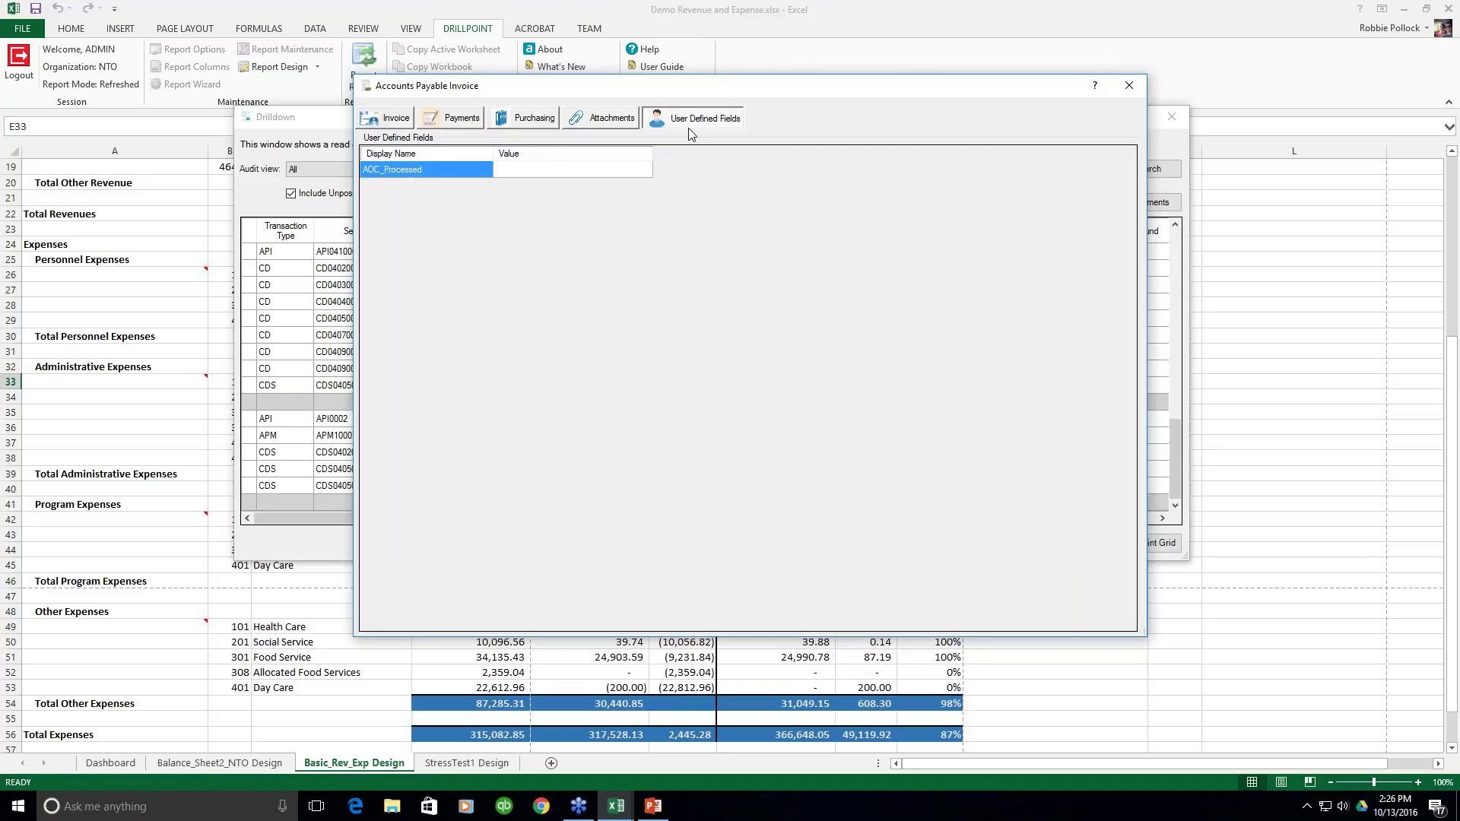
click(529, 171)
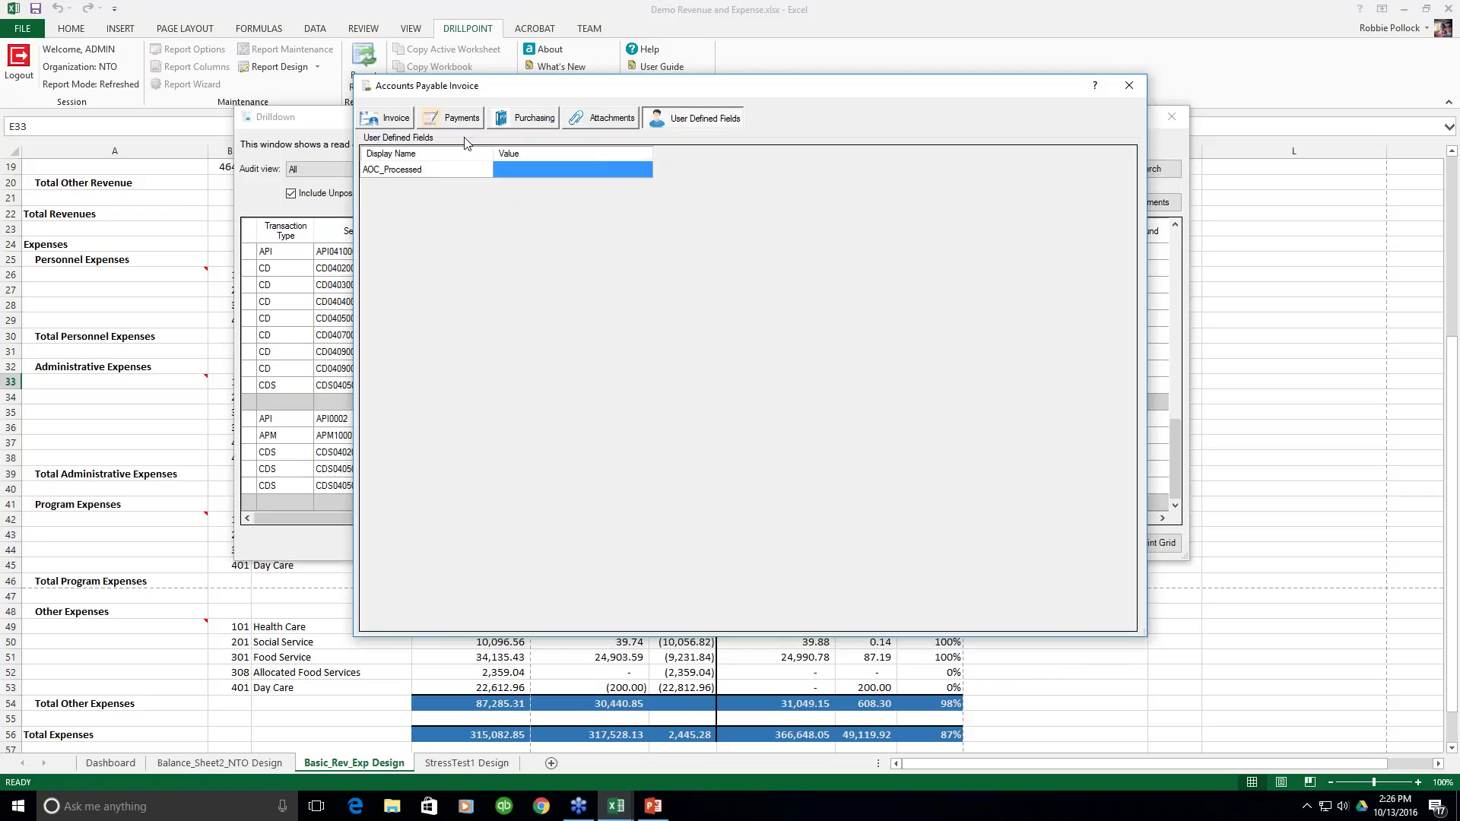
click(372, 122)
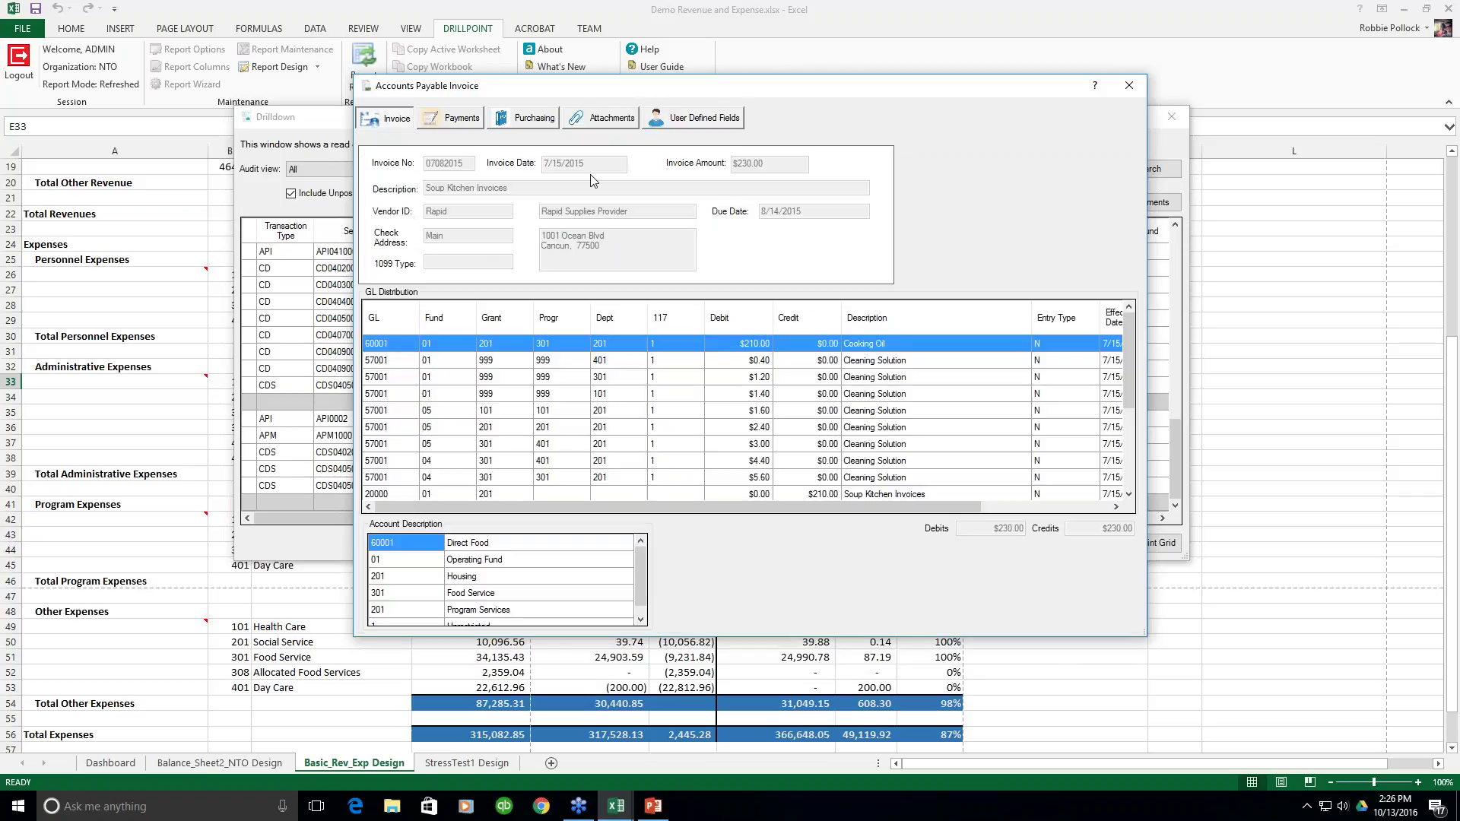
click(1130, 87)
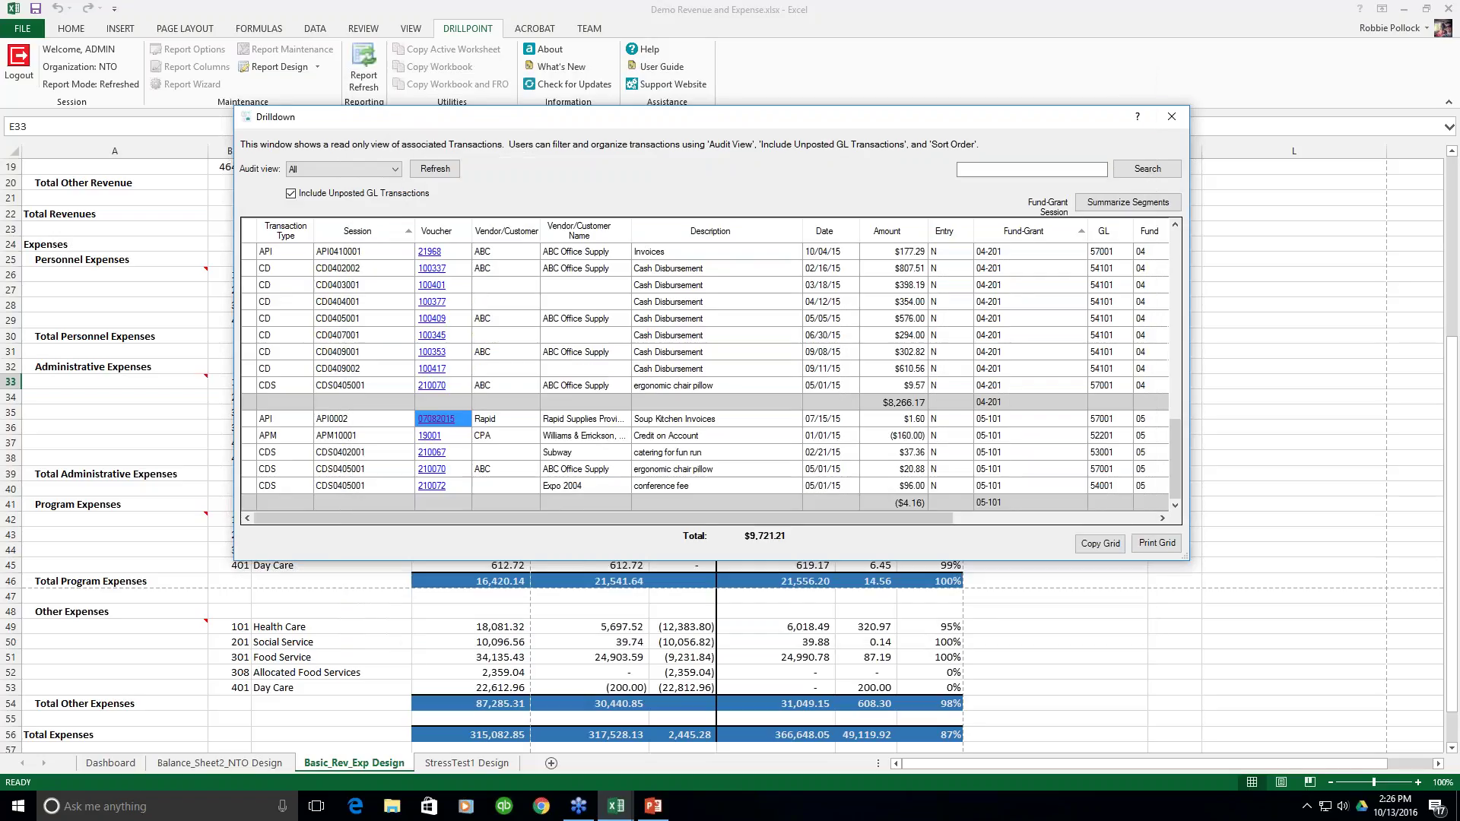
click(1172, 118)
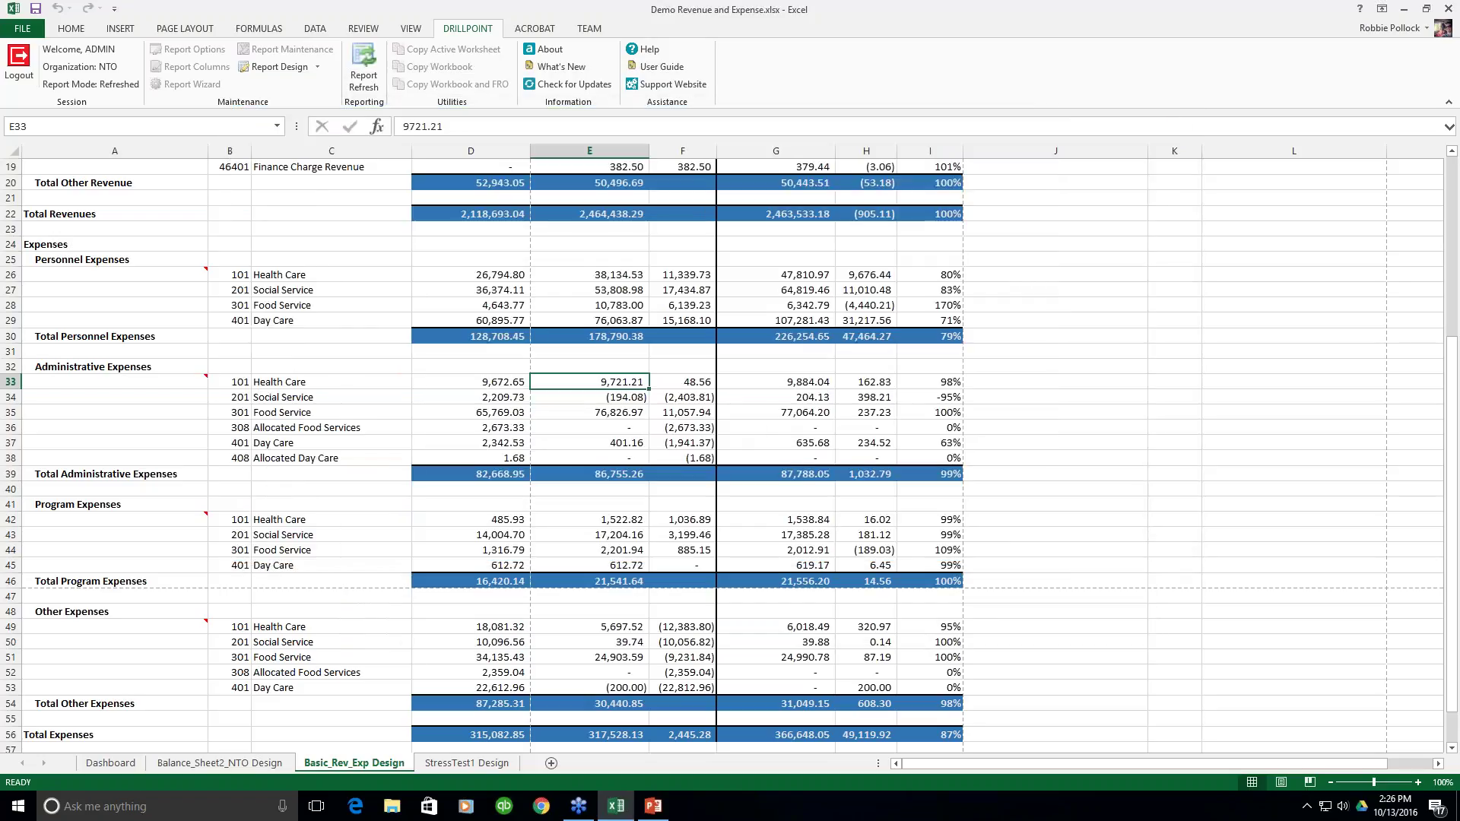
Drill down into the 2015 budget amount for Health Care under Administrative Expenses
scroll(1061, 290, up, 3)
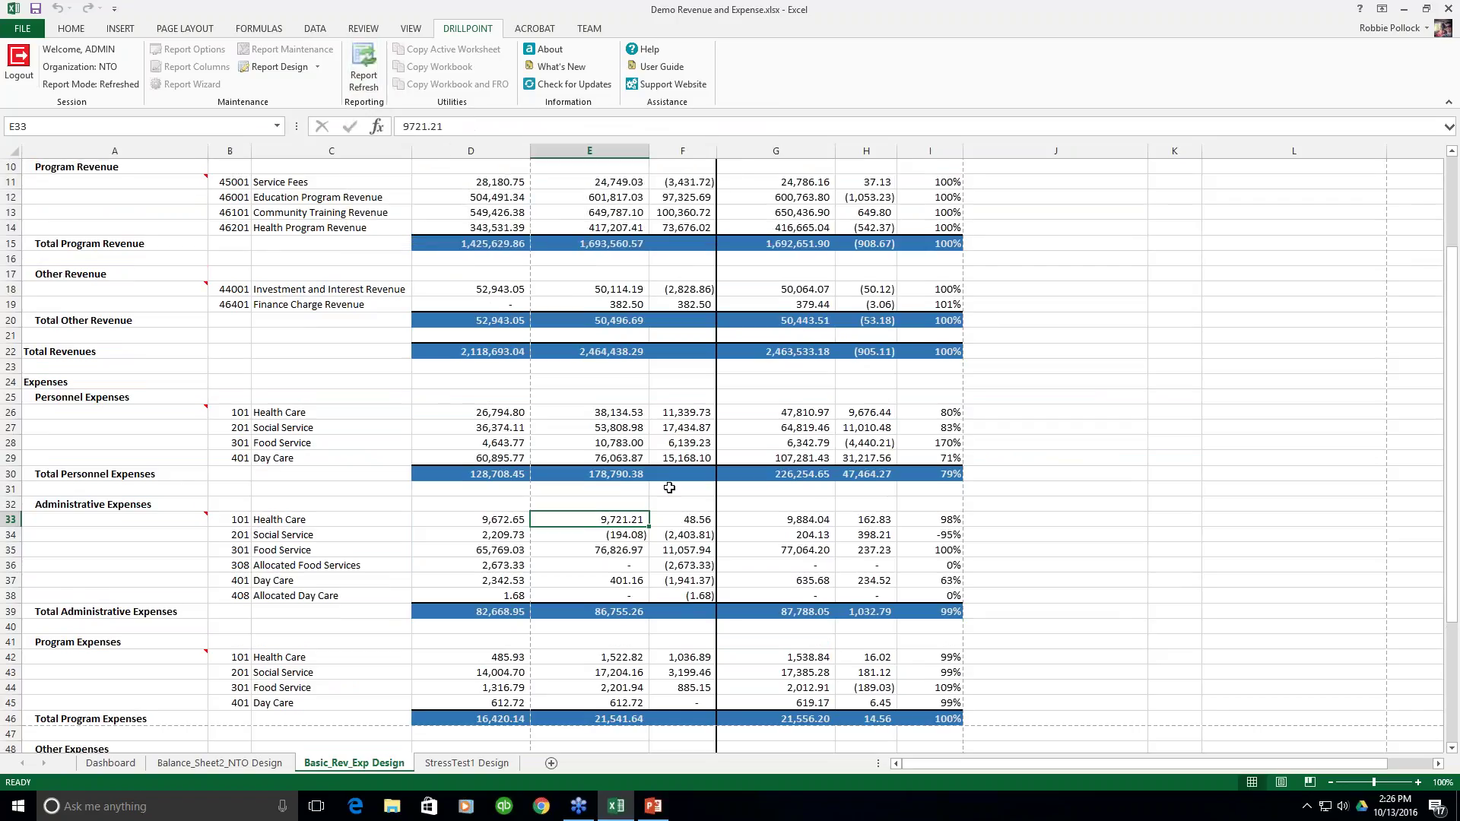
scroll(466, 328, up, 3)
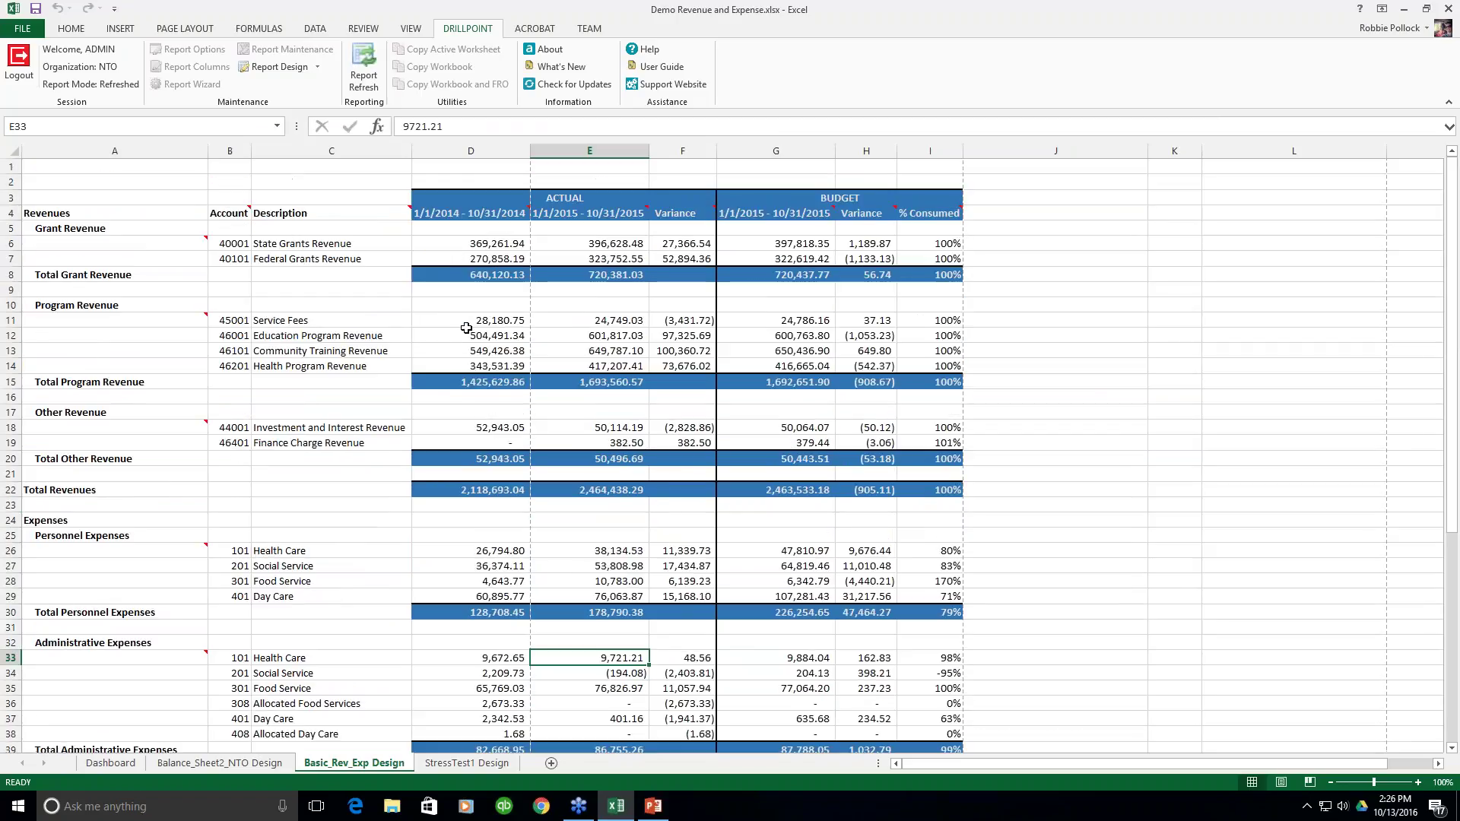
scroll(566, 532, down, 2)
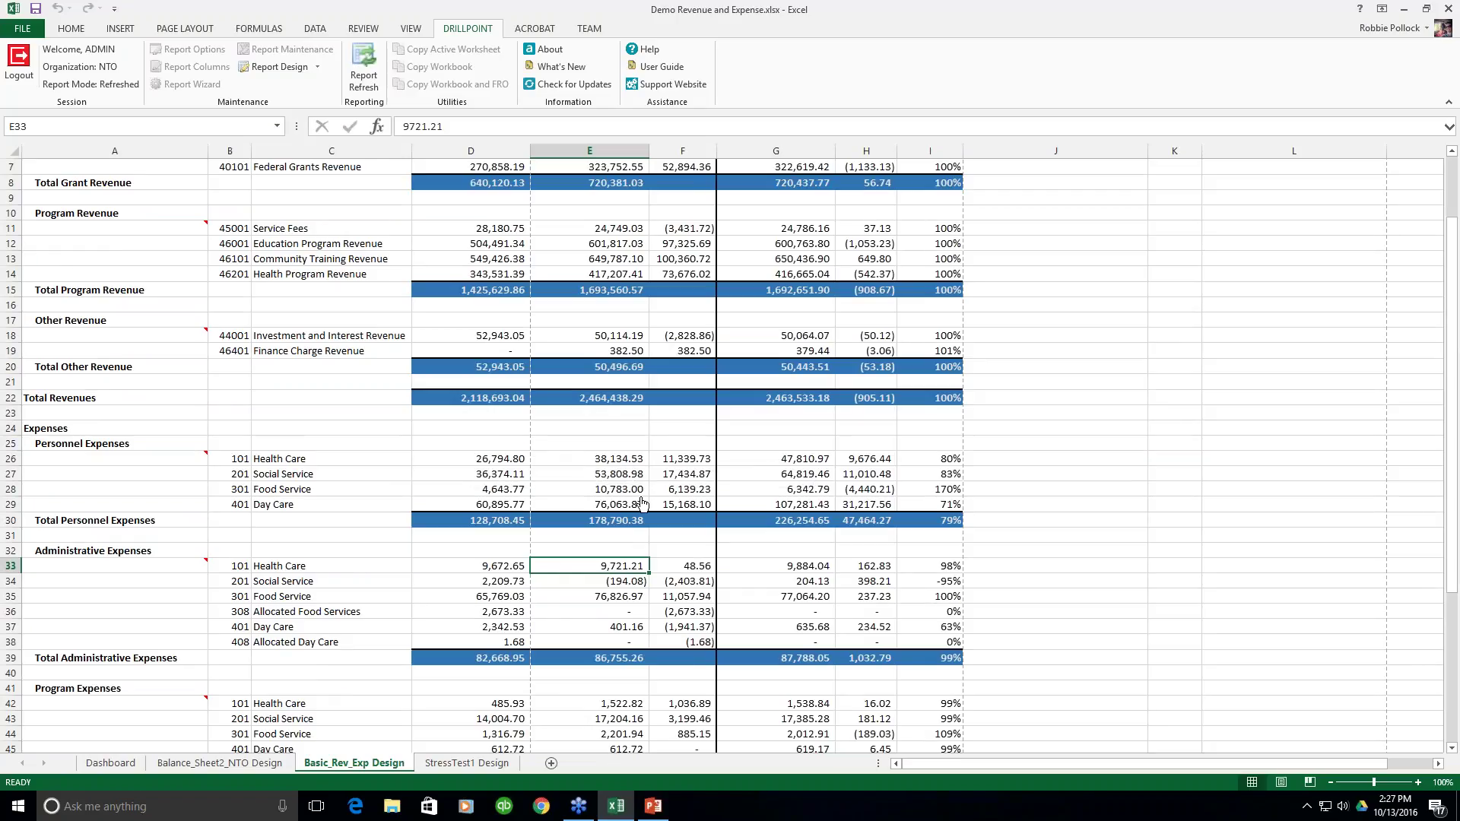
double_click(812, 567)
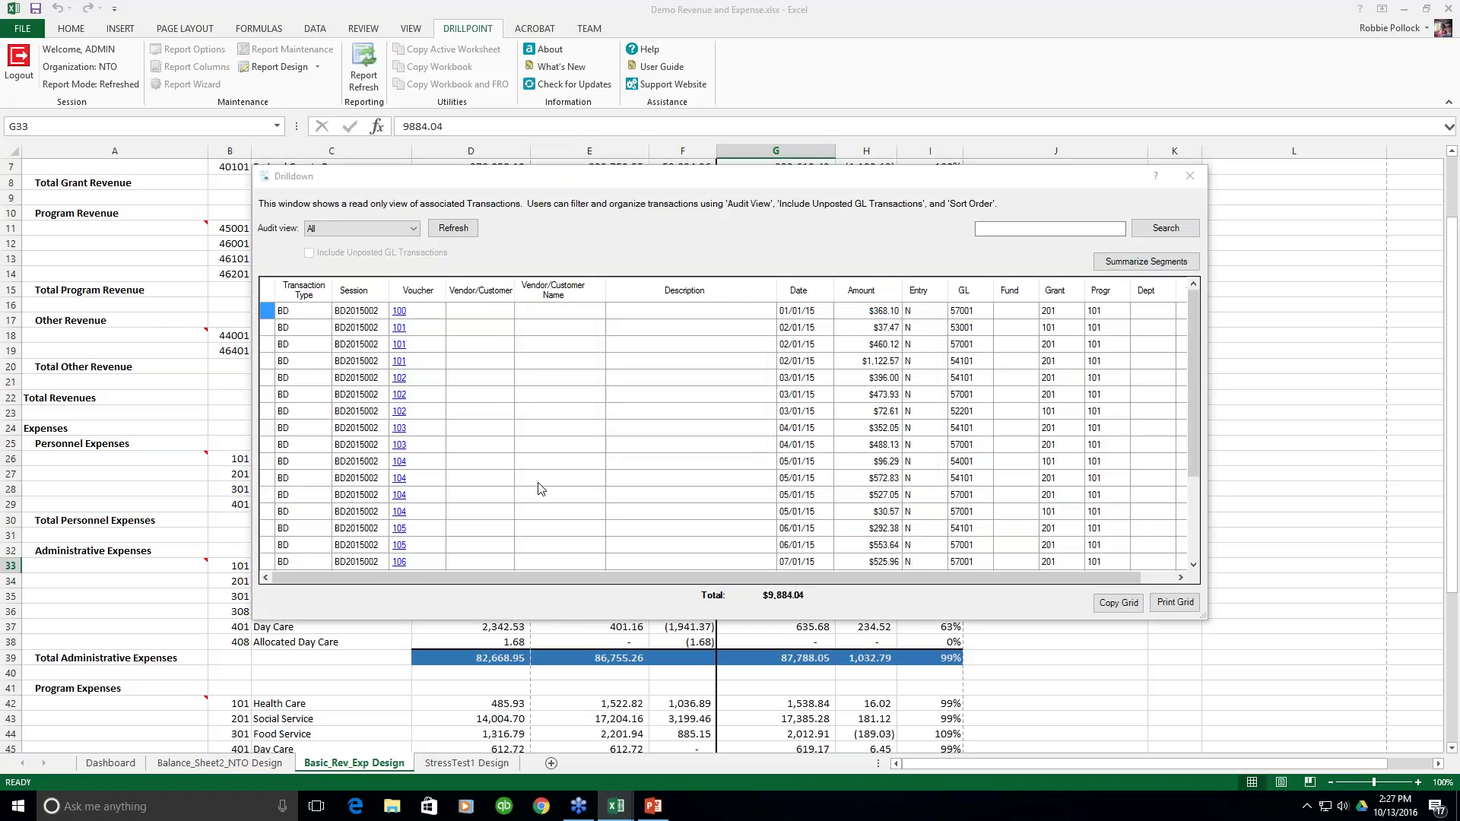
Open the first budget voucher in the drilldown, review its budget distribution details, and close the voucher
click(399, 311)
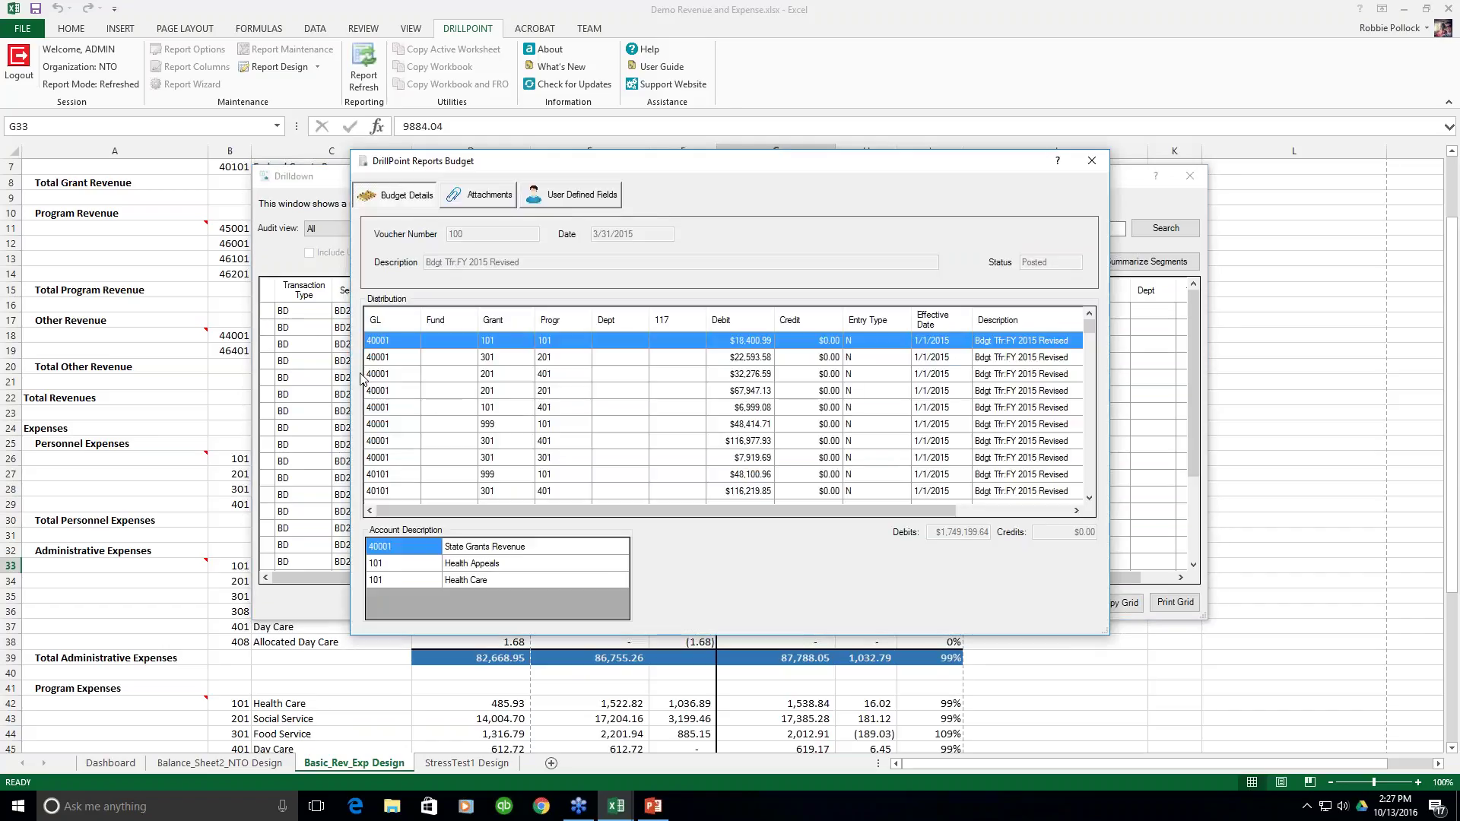
mouse_move(1089, 332)
mouse_down()
mouse_move(1083, 488)
mouse_move(1089, 327)
mouse_up()
click(1092, 162)
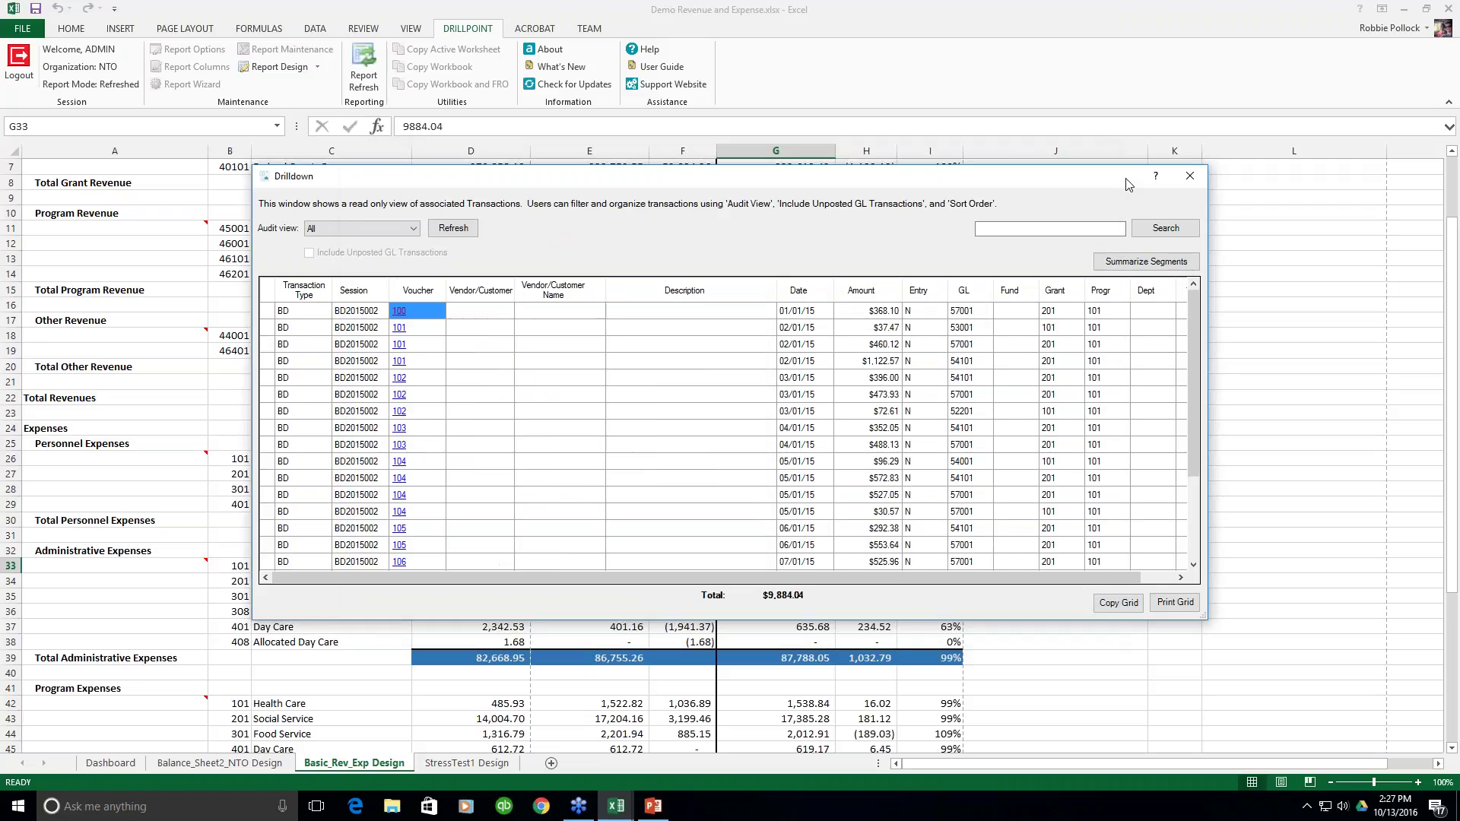
Close the drilldown window and return to cell A1 of the revenue and expense report
click(1188, 176)
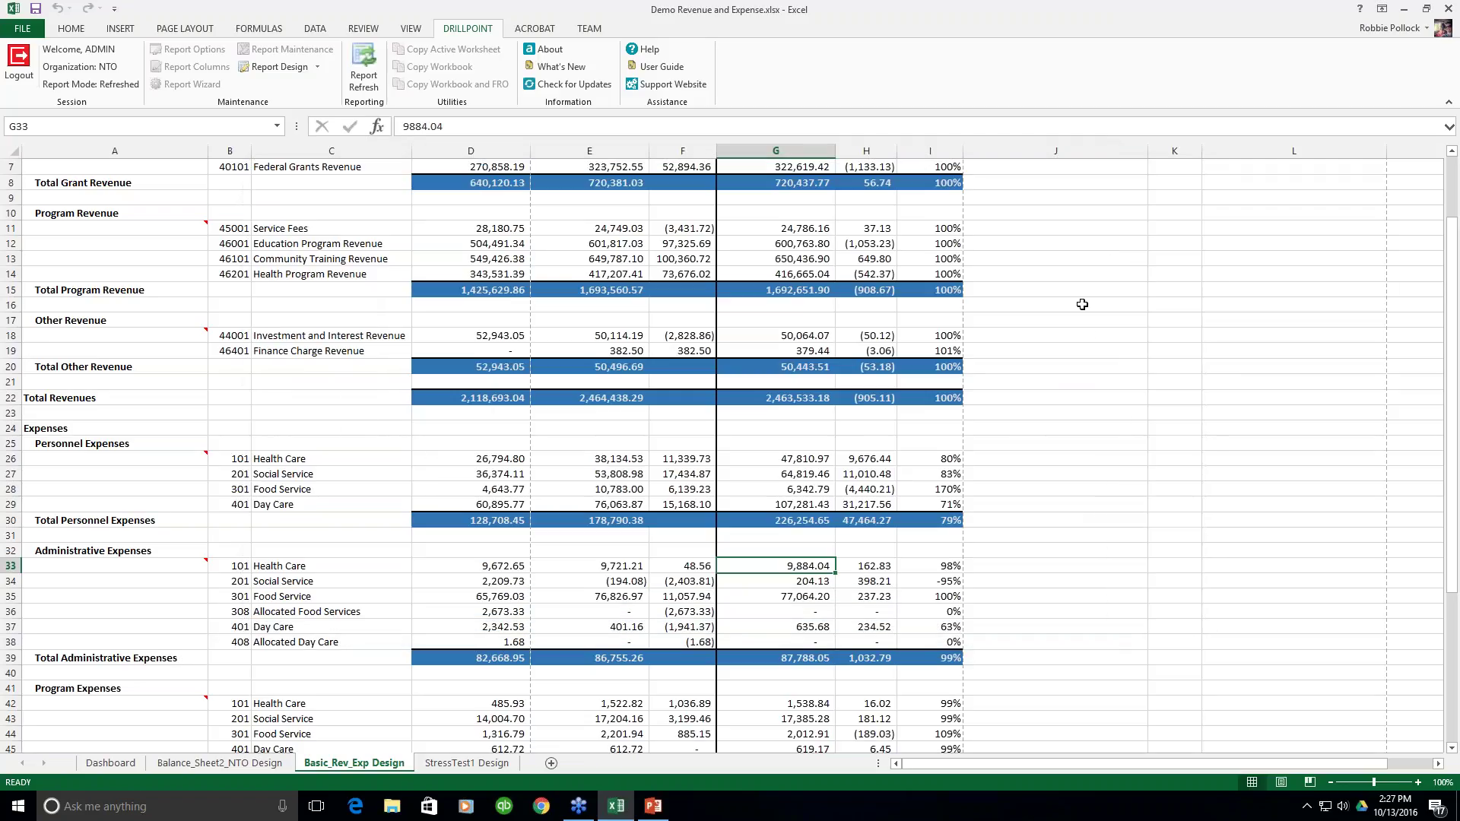
scroll(837, 301, up, 2)
click(122, 170)
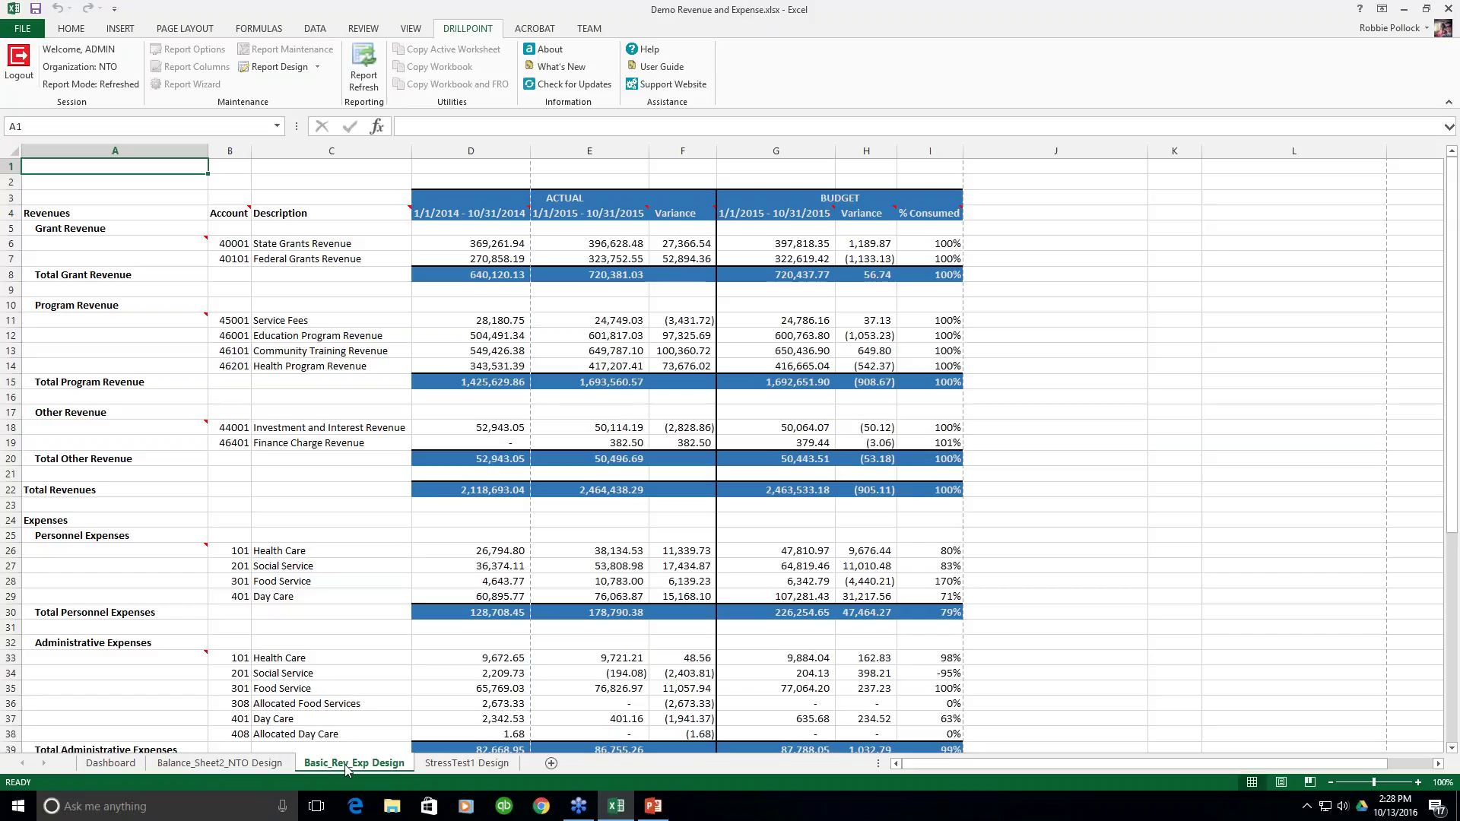
Review the balance sheet and revenue and expense worksheets alongside the financial dashboard, ending on the Dashboard sheet
click(220, 764)
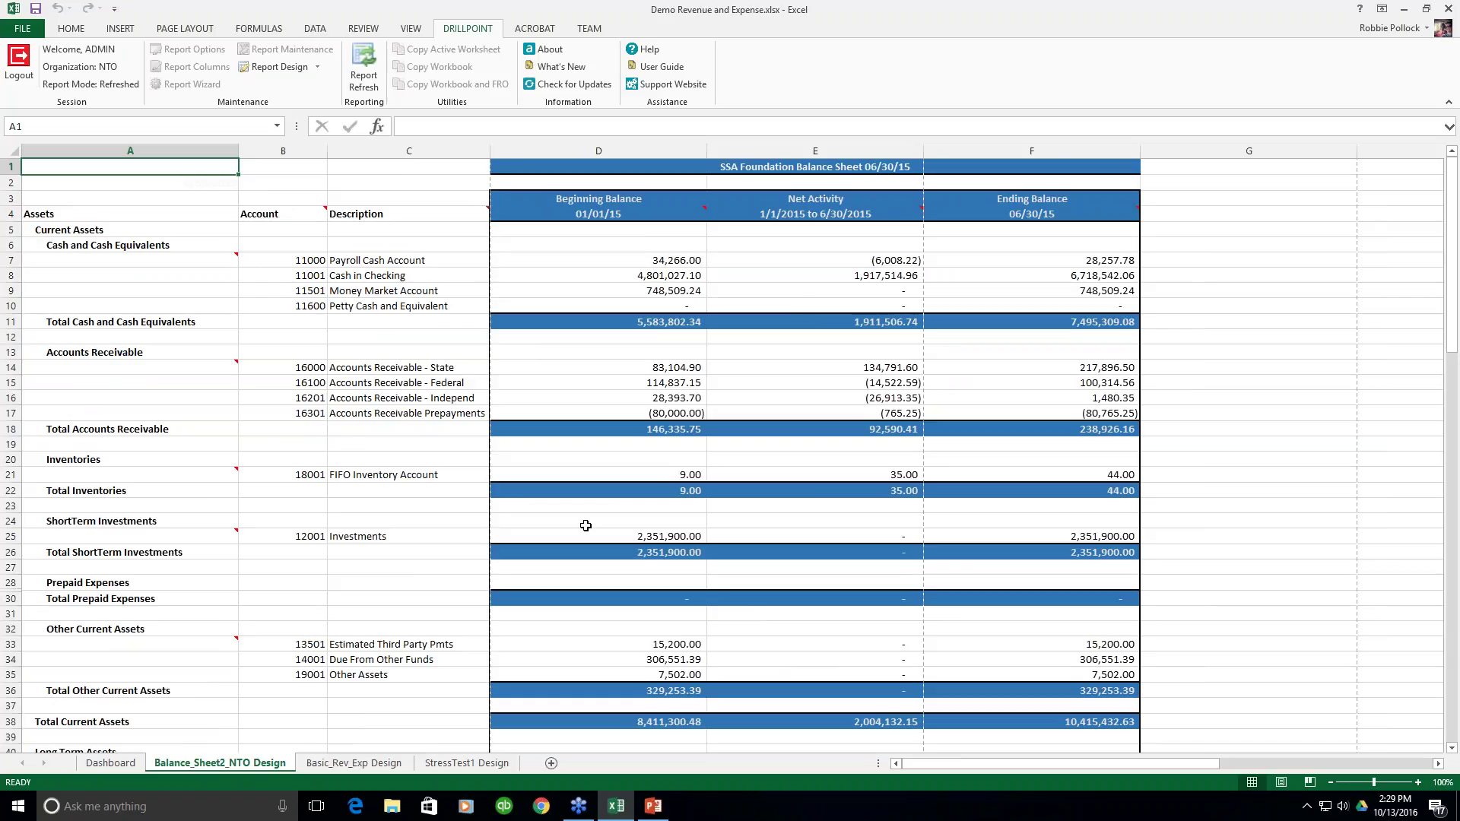
scroll(585, 525, down, 4)
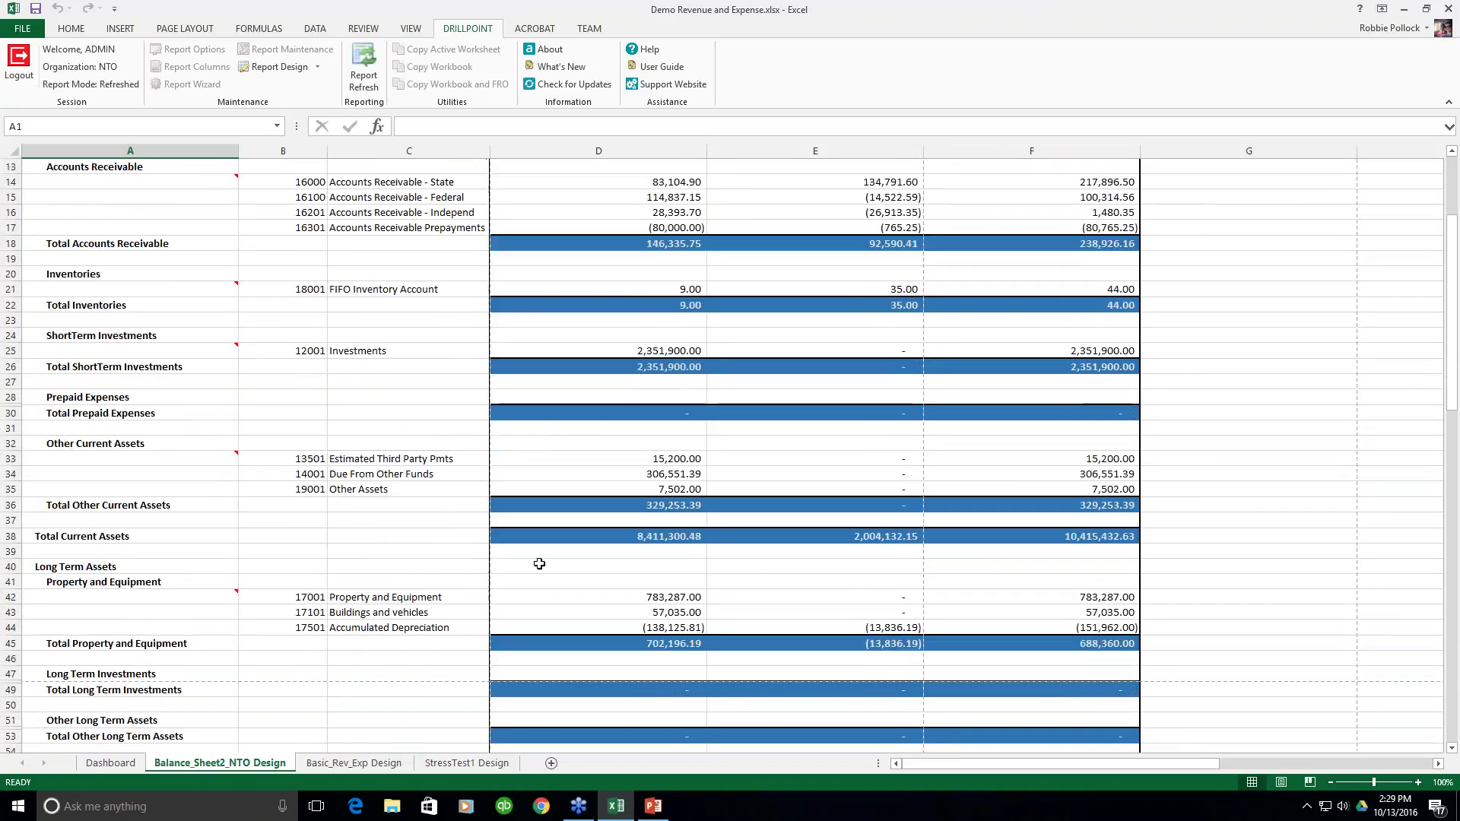
click(358, 763)
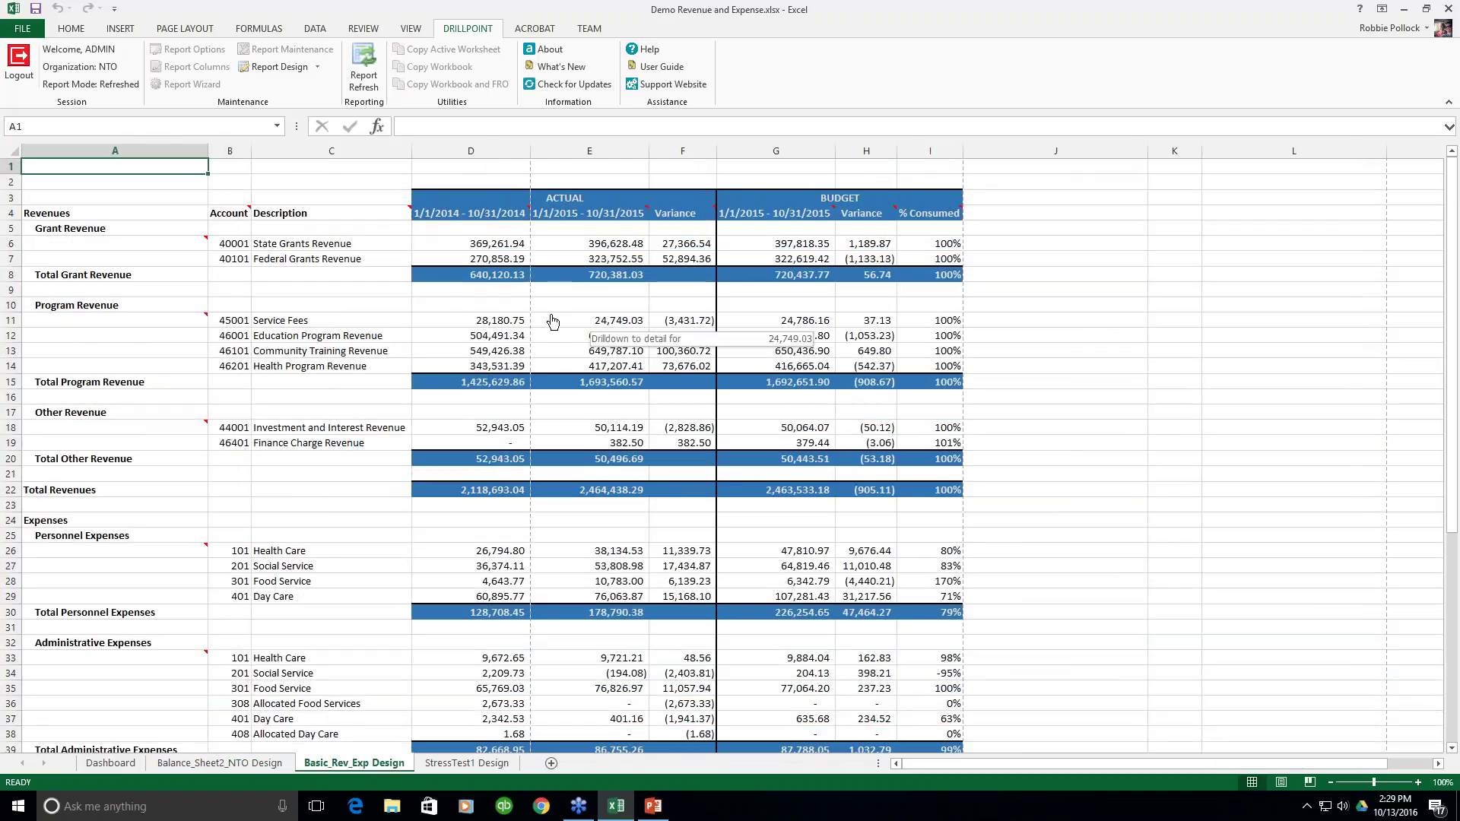
click(228, 763)
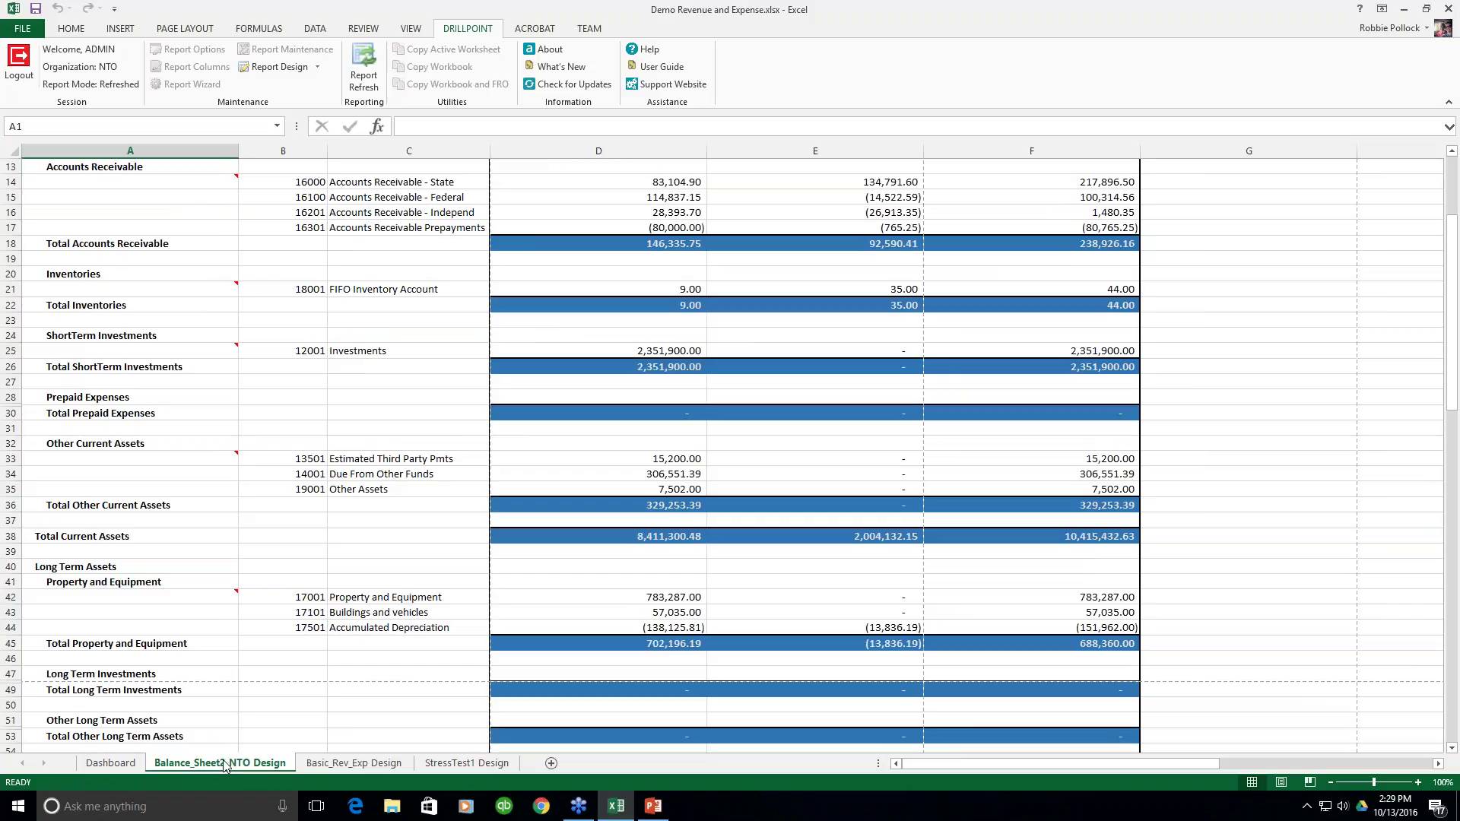
click(110, 763)
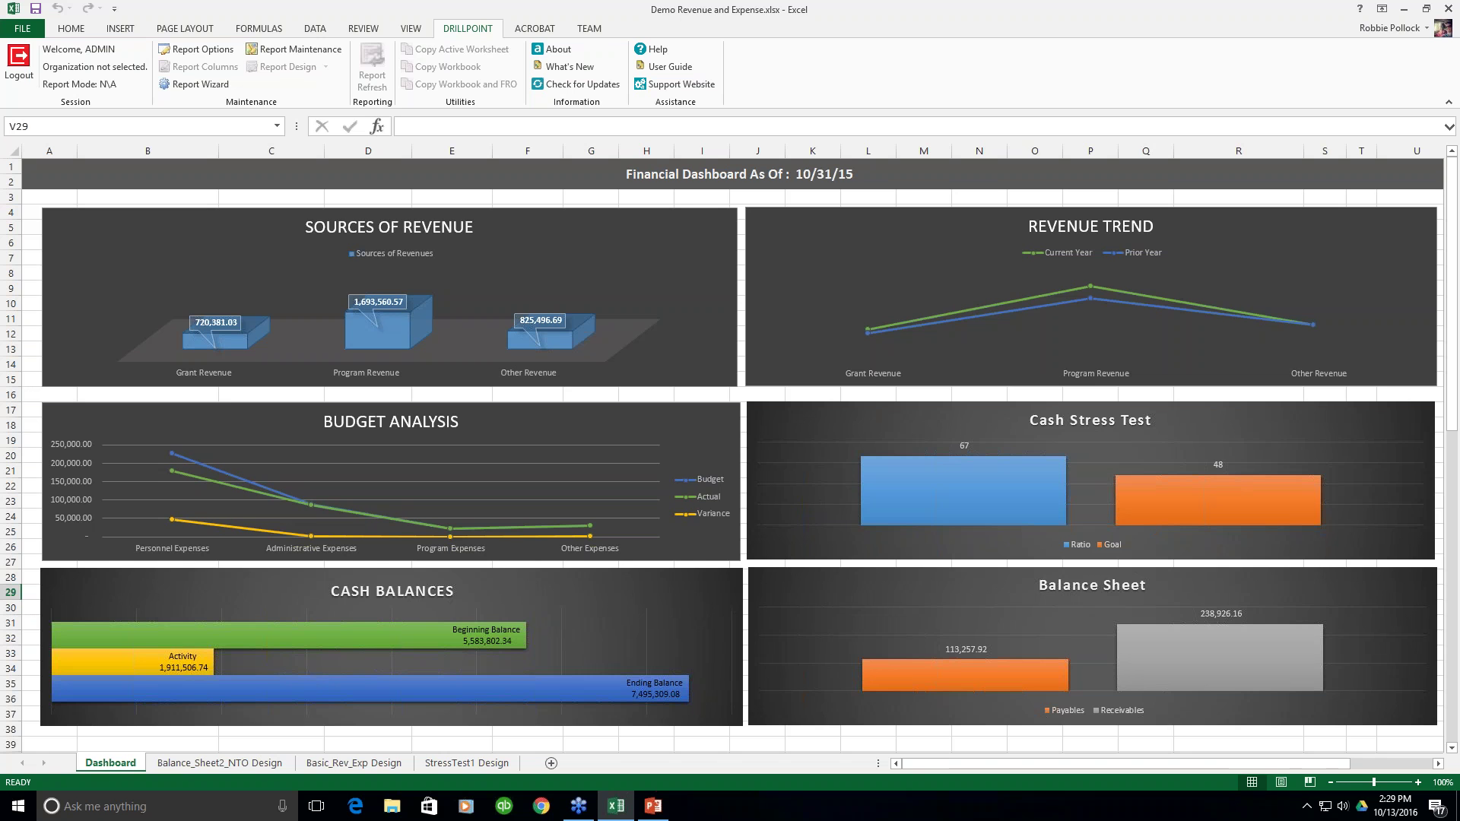
click(220, 763)
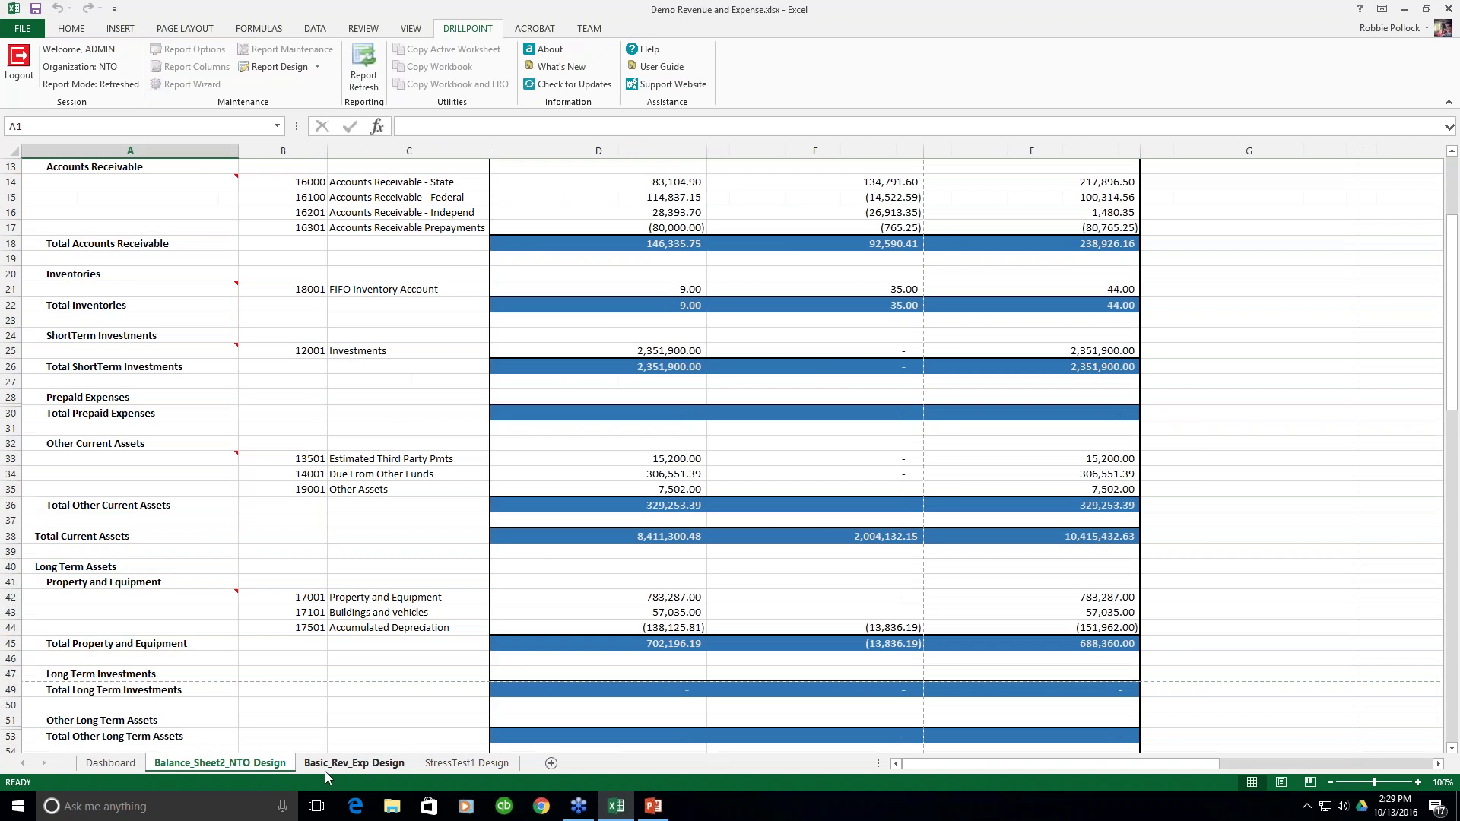
click(355, 766)
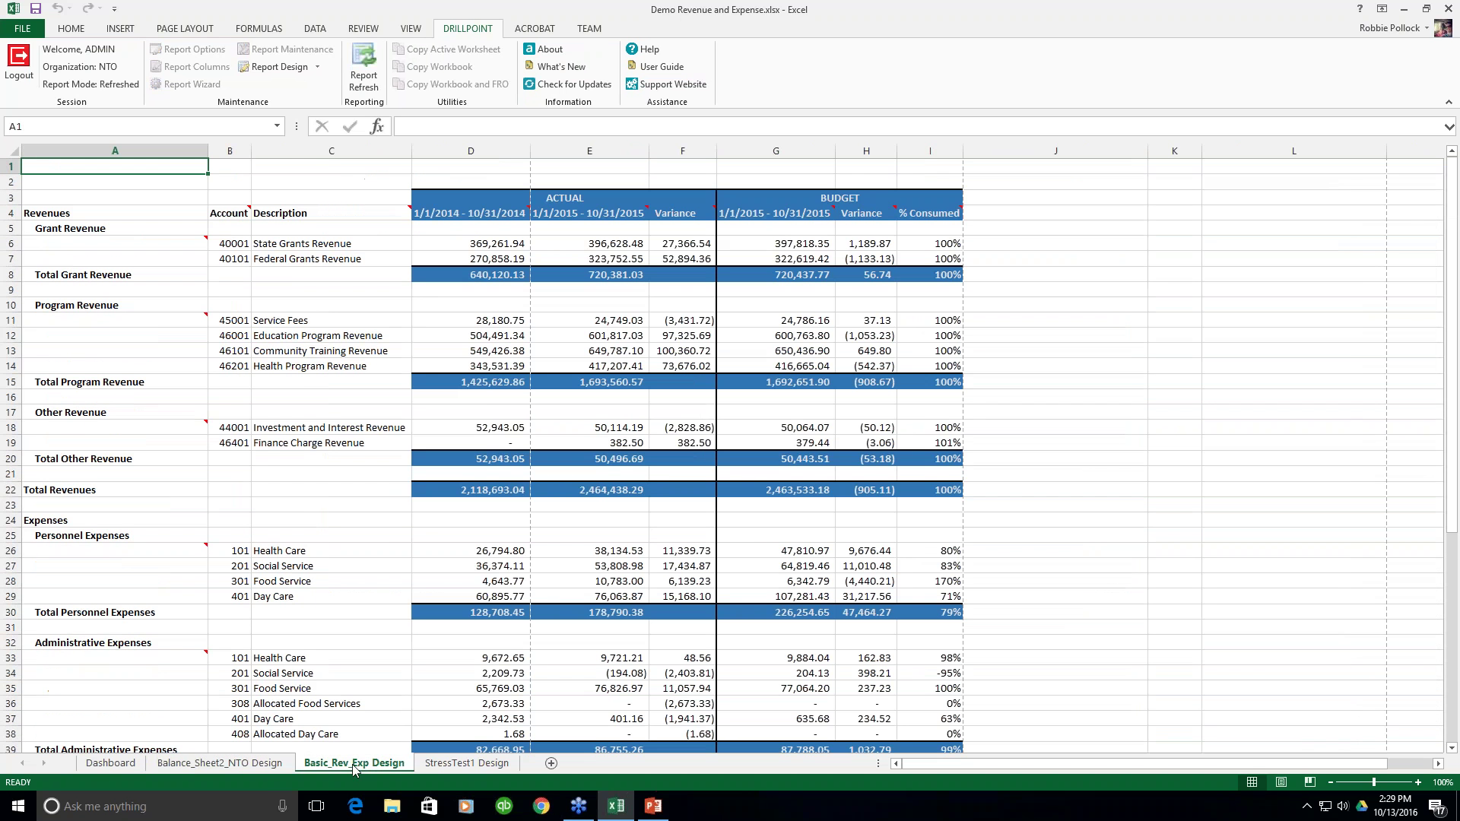
click(241, 764)
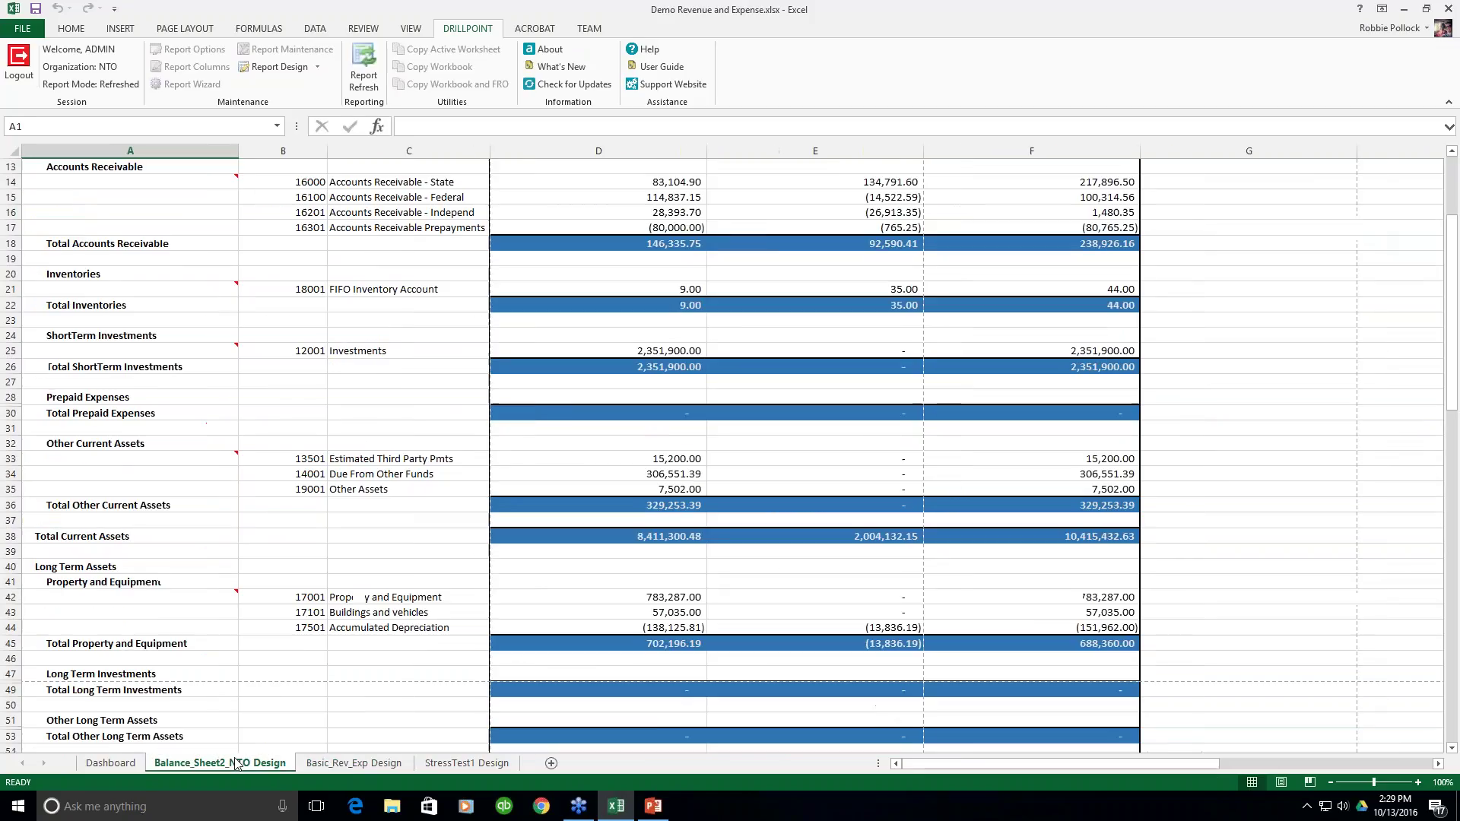
click(121, 765)
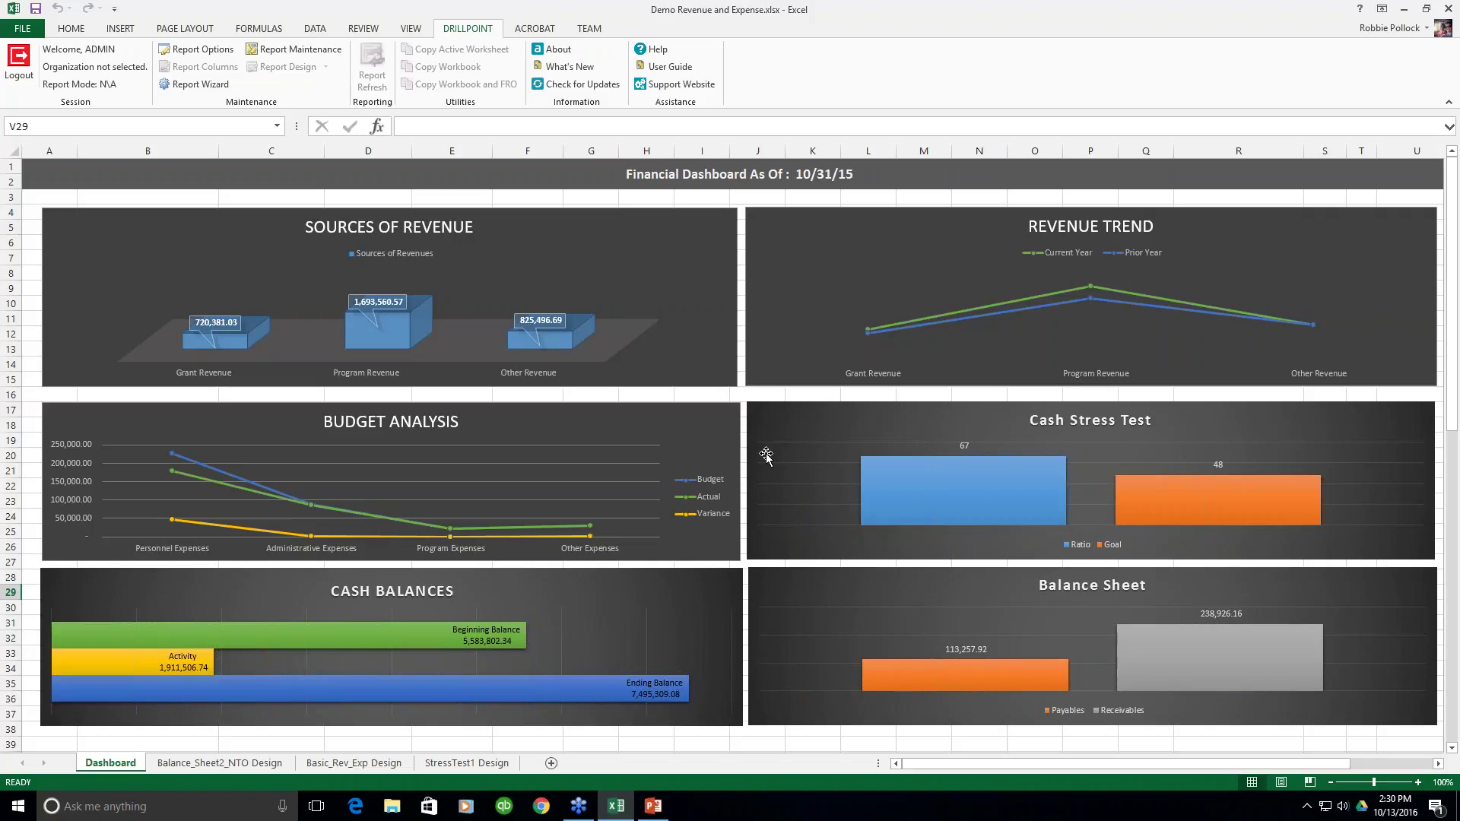
Switch the Basic_Rev_Exp Design worksheet to report design mode and select its row outline in column A
click(345, 763)
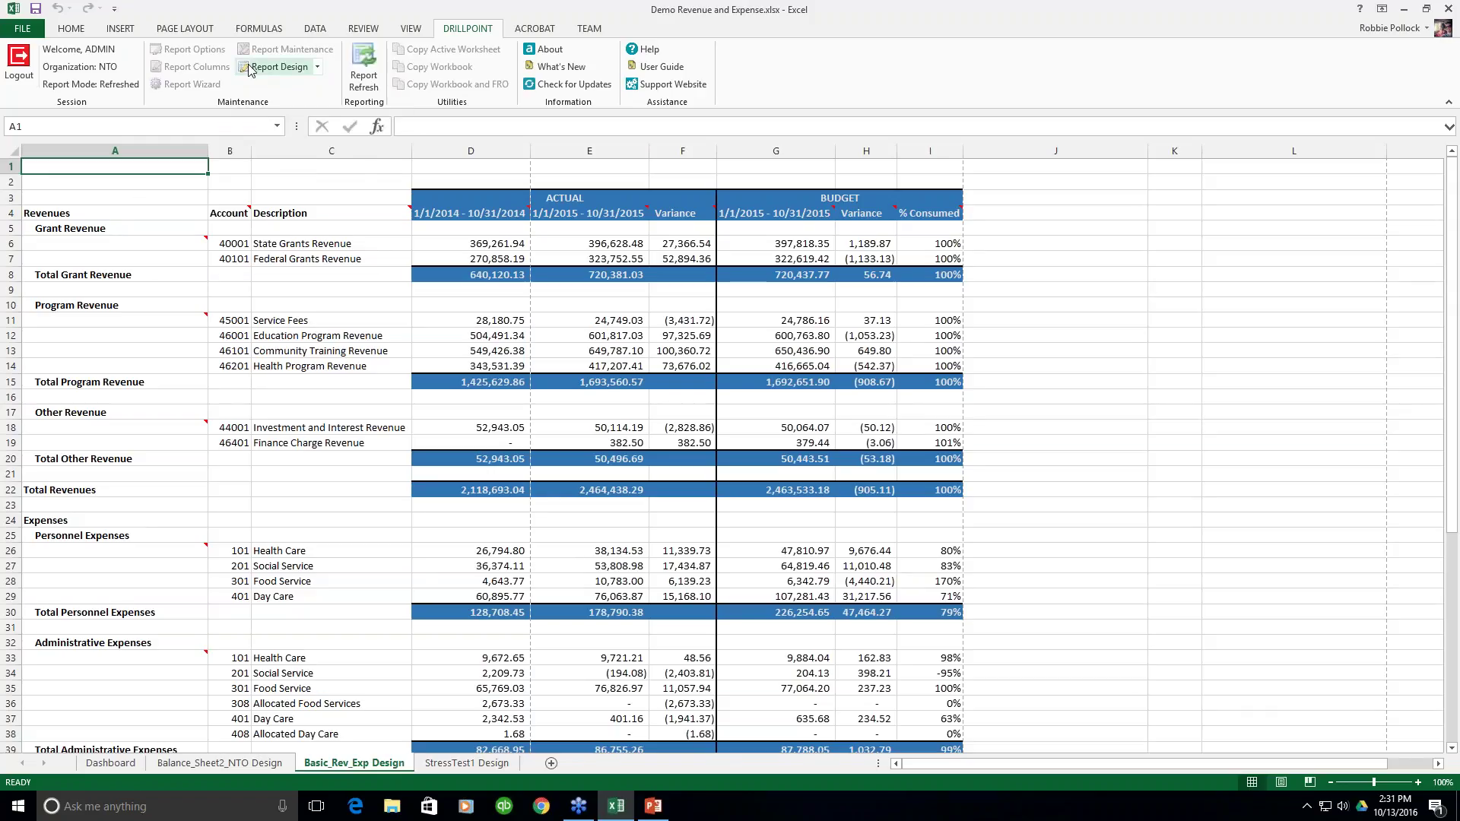
click(274, 67)
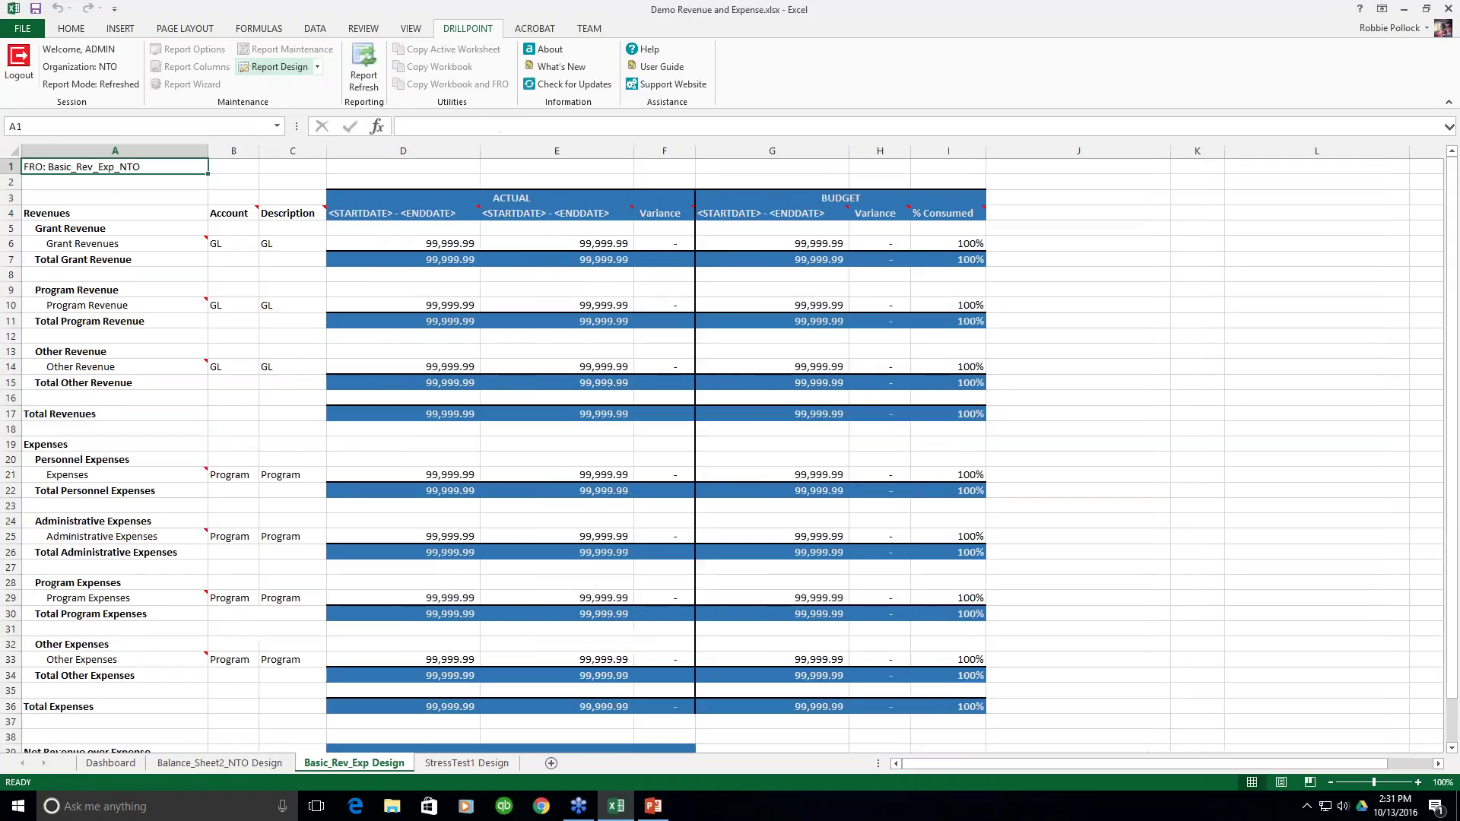
click(121, 182)
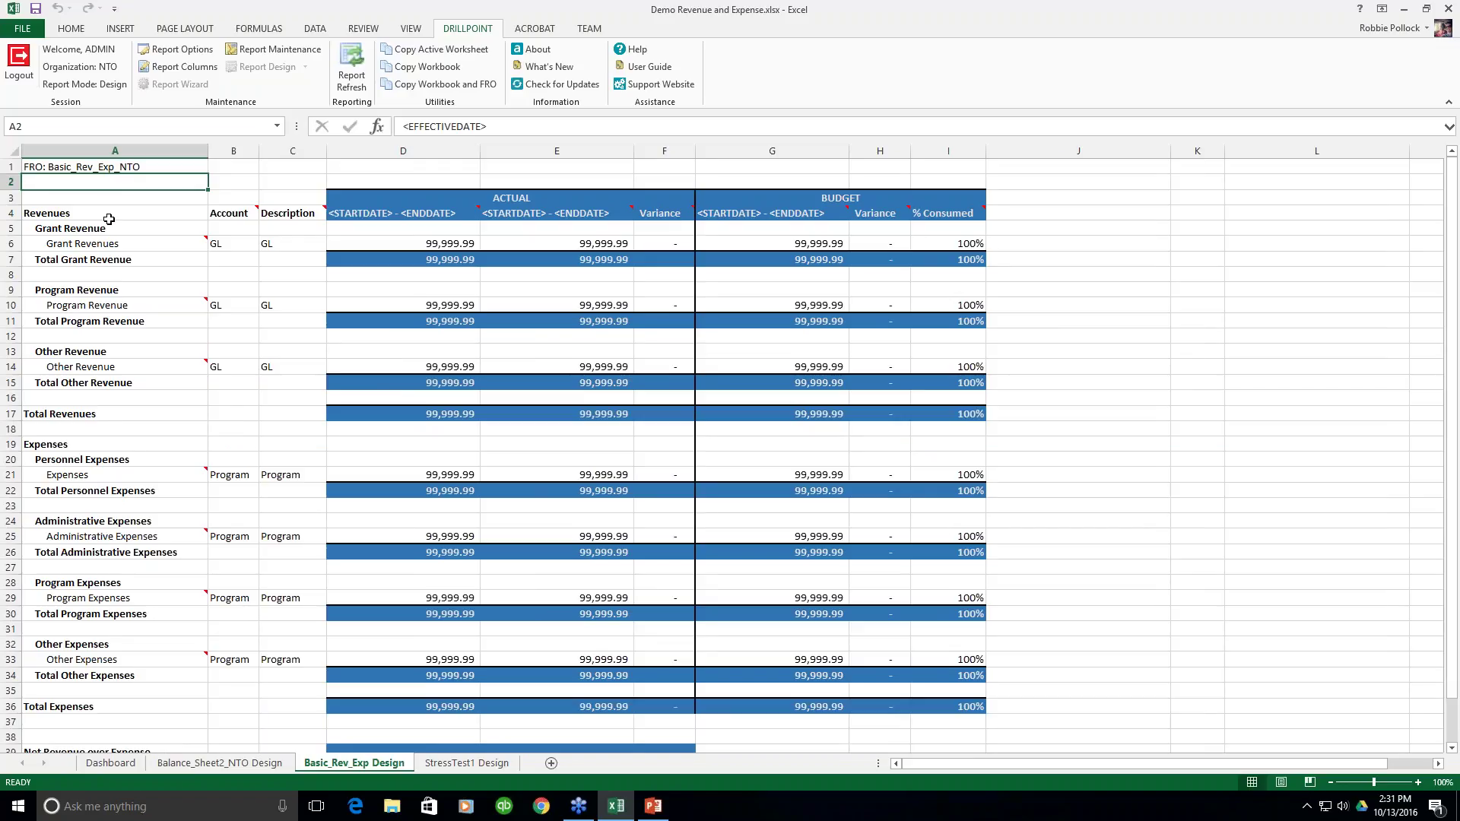
click(115, 150)
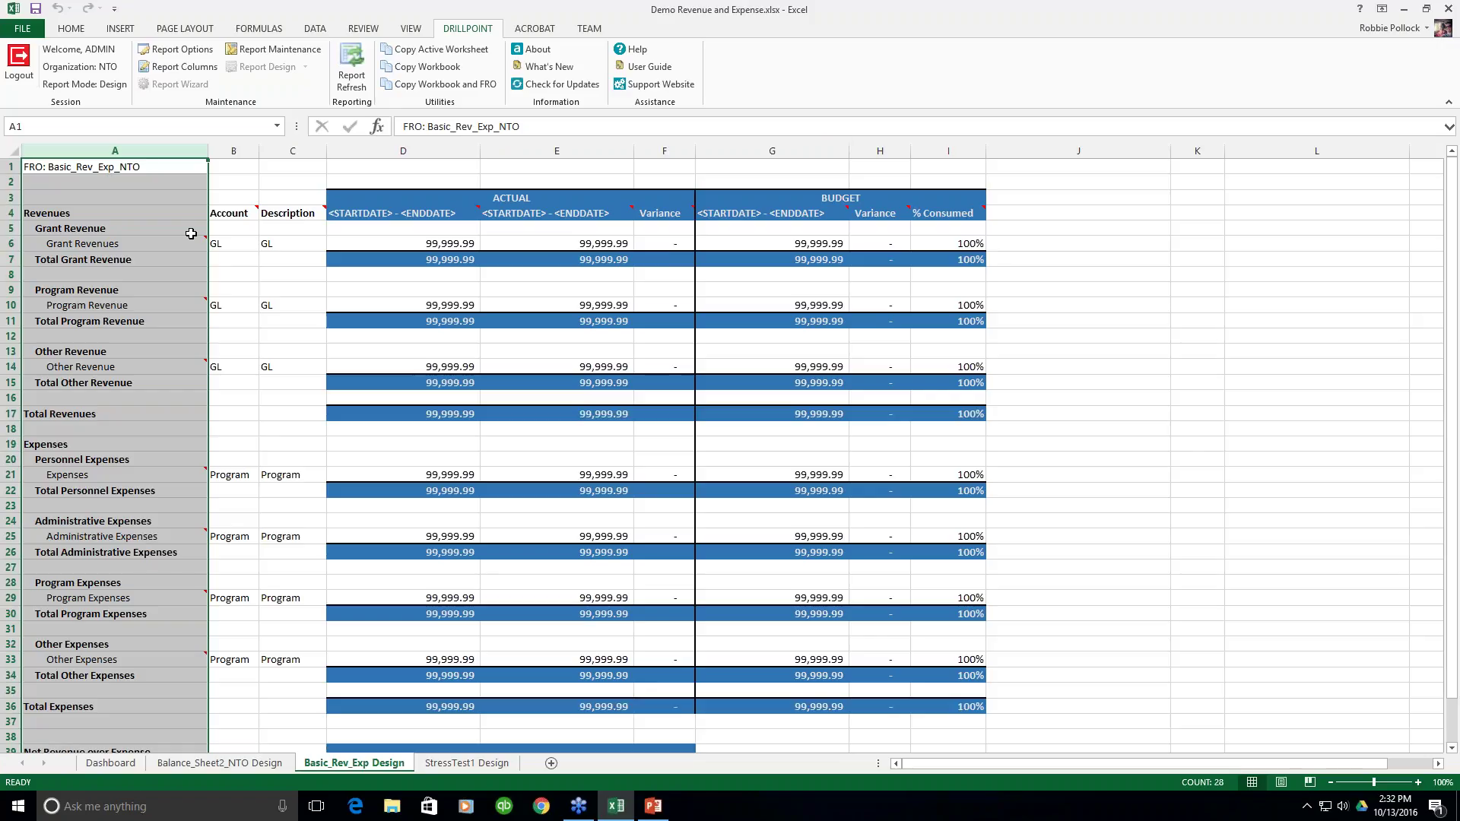
Open Report Maintenance and check the list of available organizations, keeping NTO selected
click(252, 54)
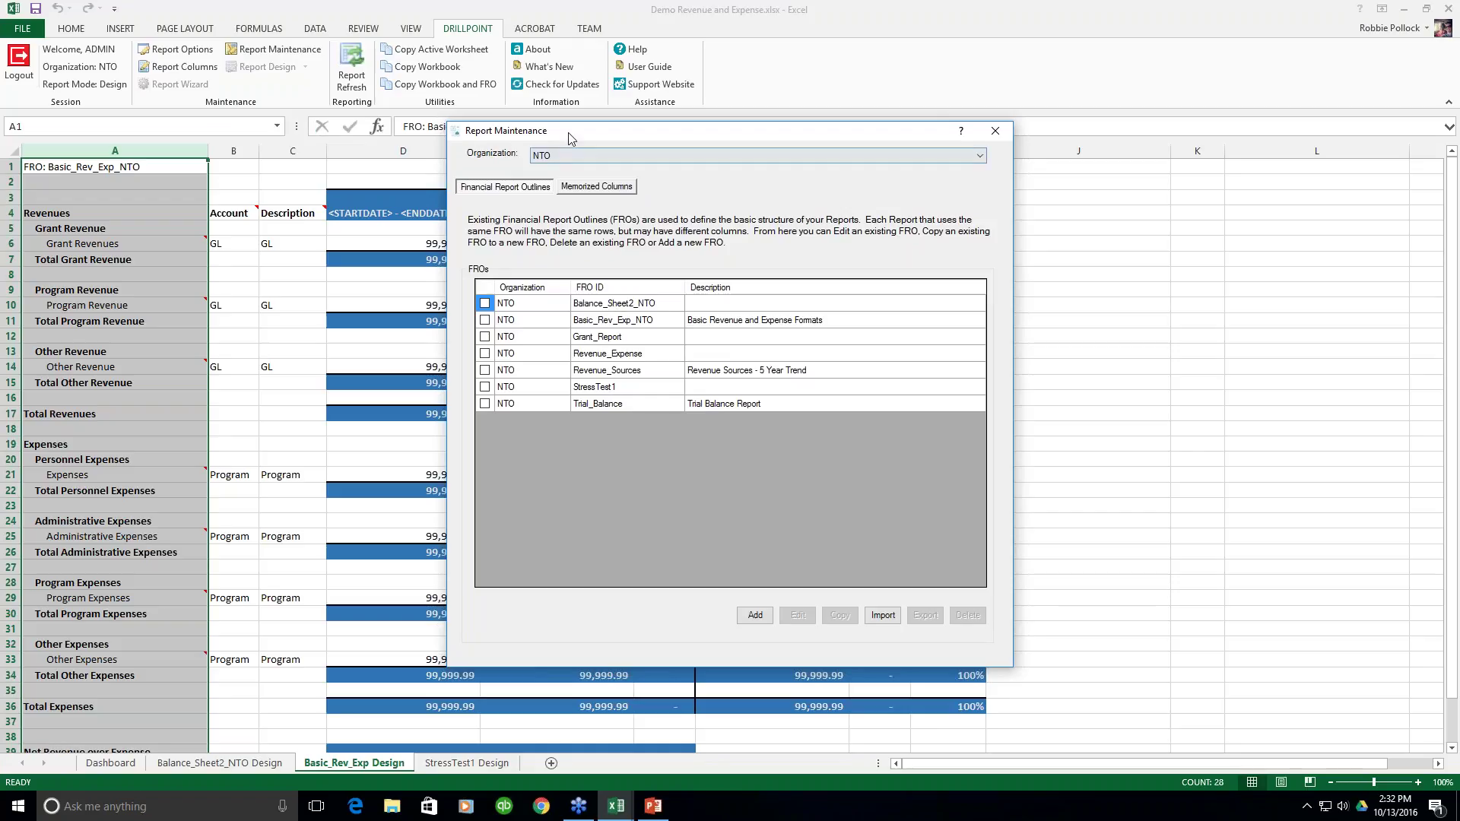
click(980, 157)
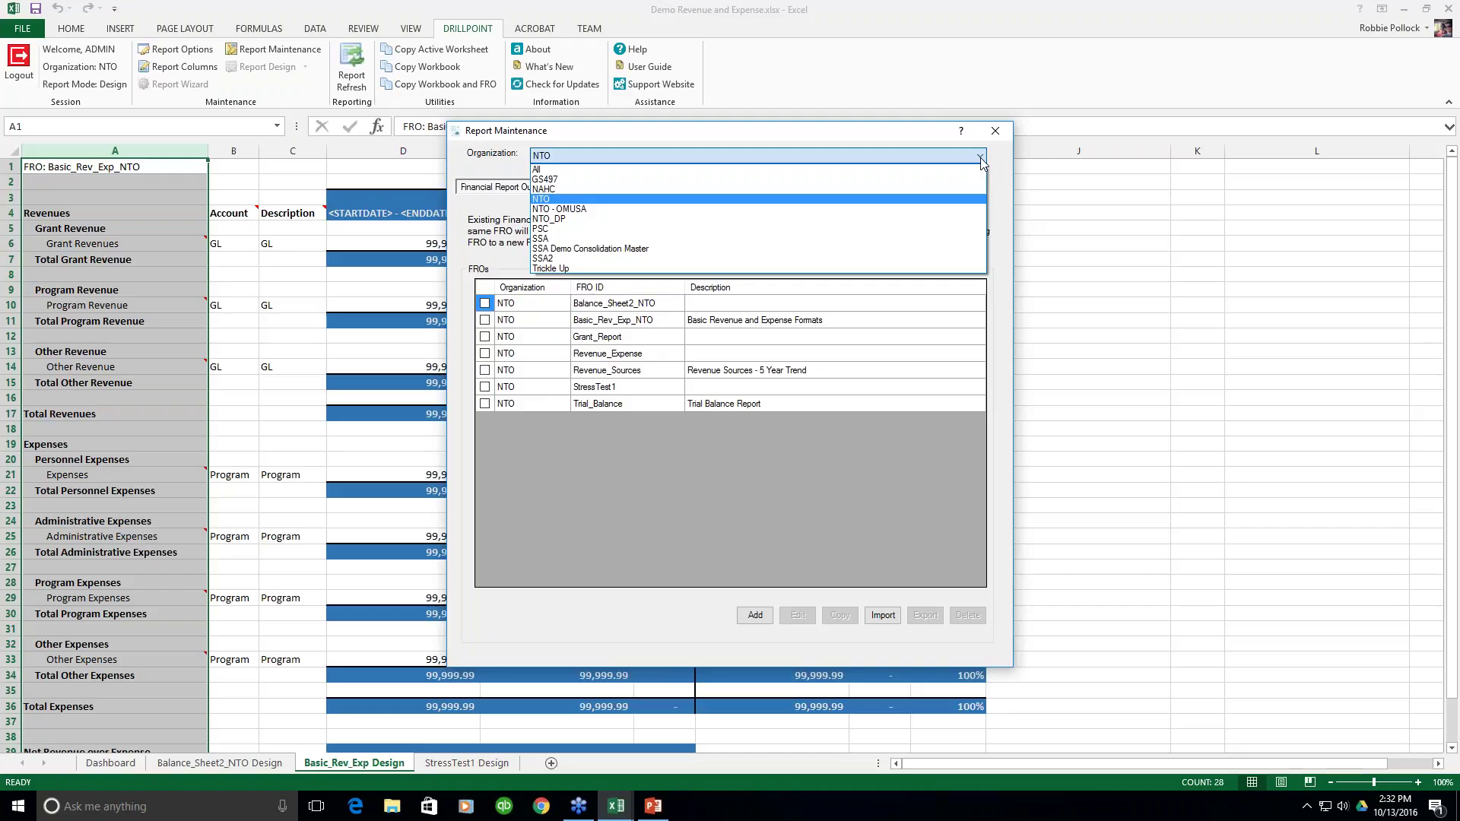
click(981, 161)
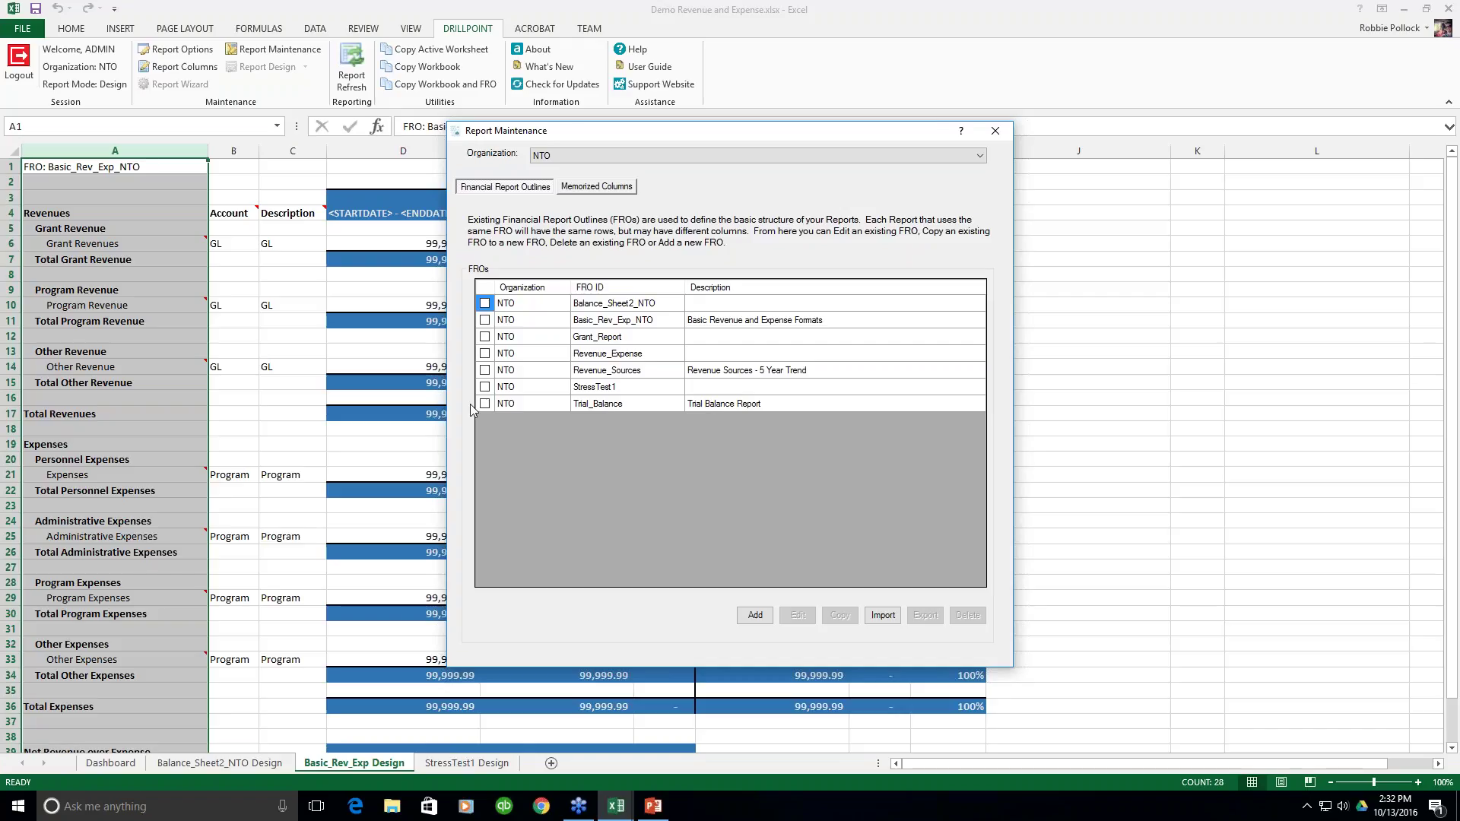
Open the Basic_Rev_Exp_NTO financial report outline for editing and move its window clear of the report maintenance list
click(485, 320)
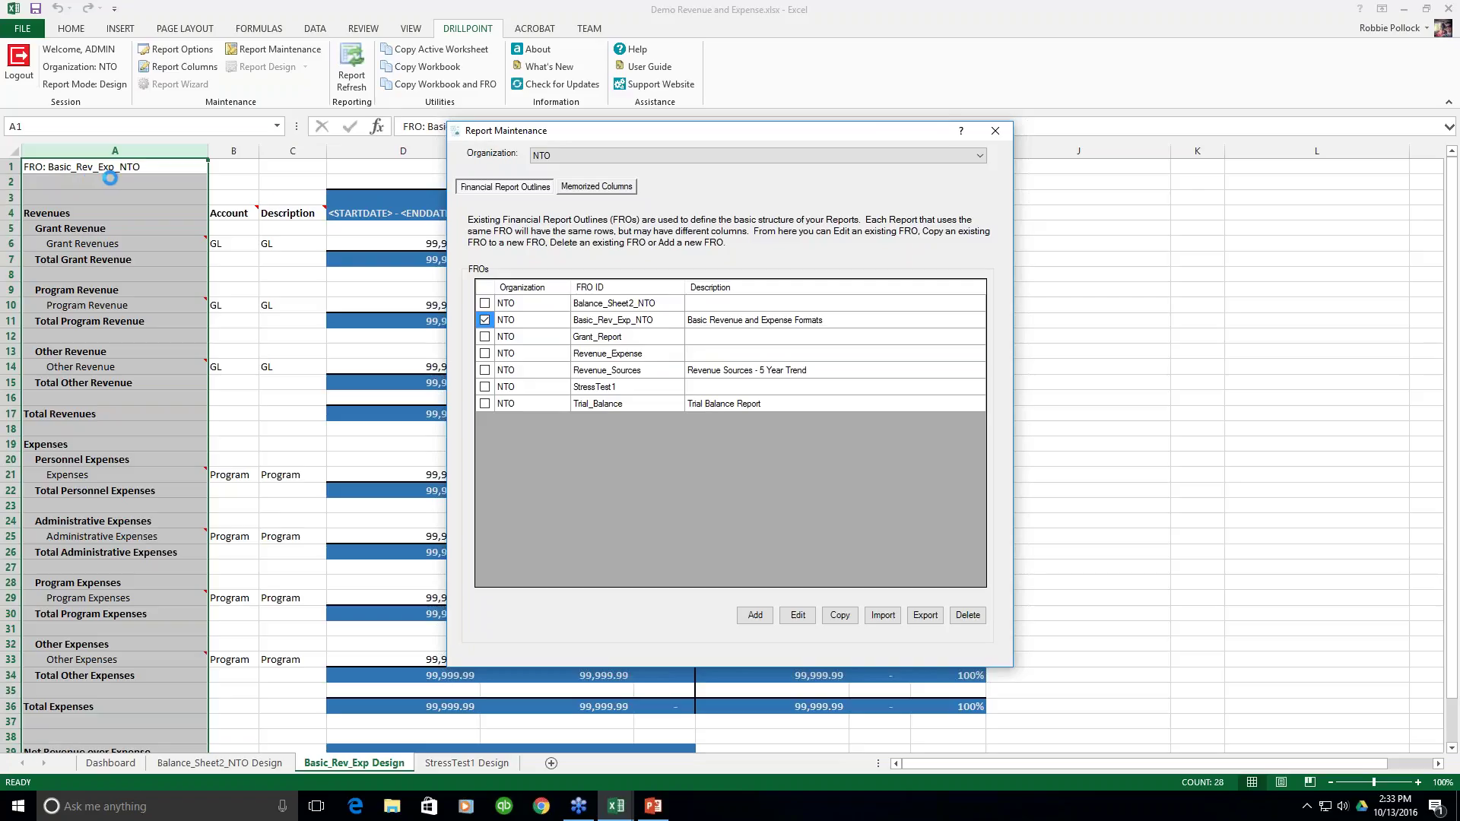
click(797, 616)
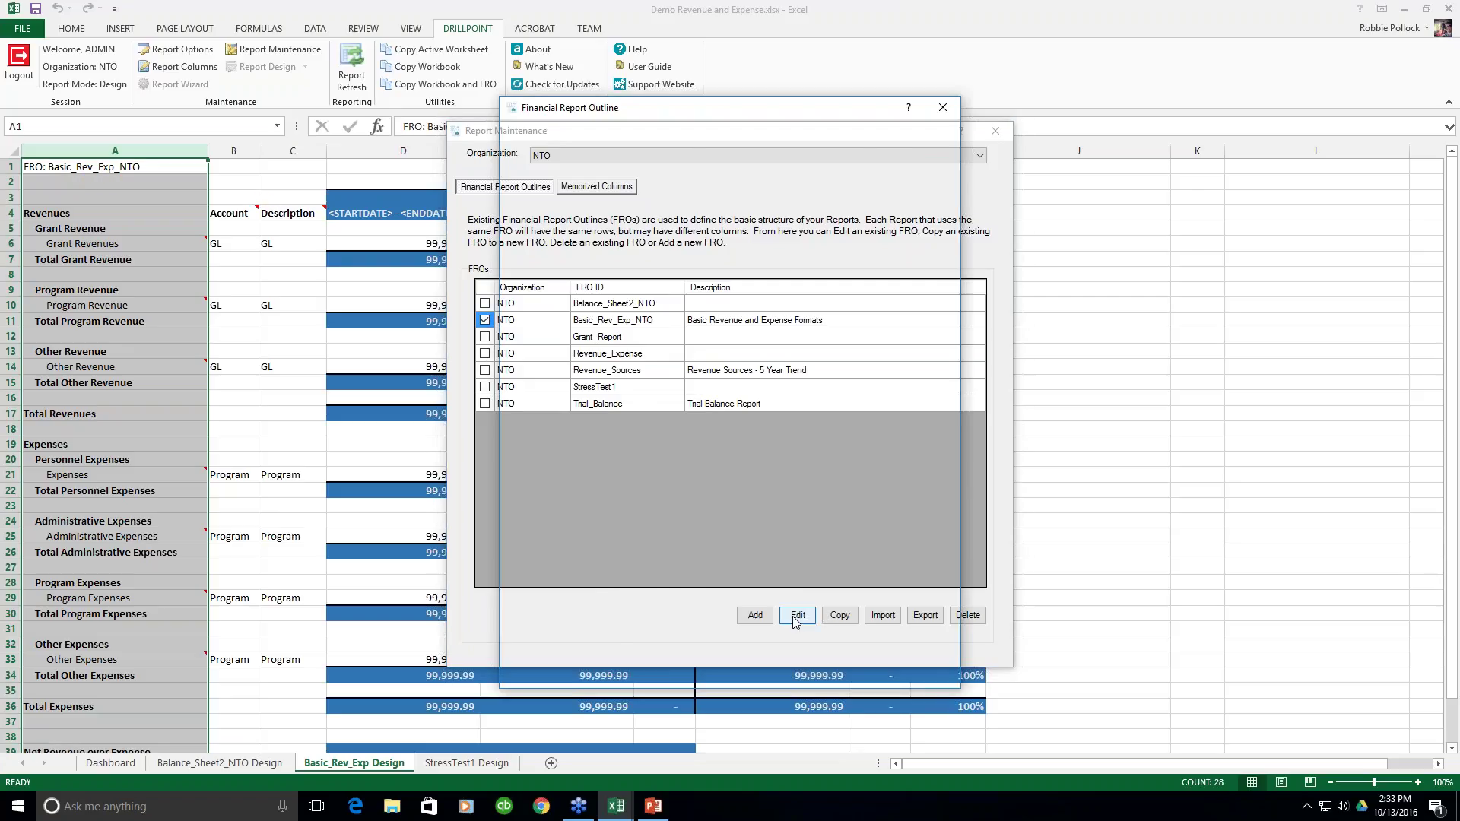
click(760, 247)
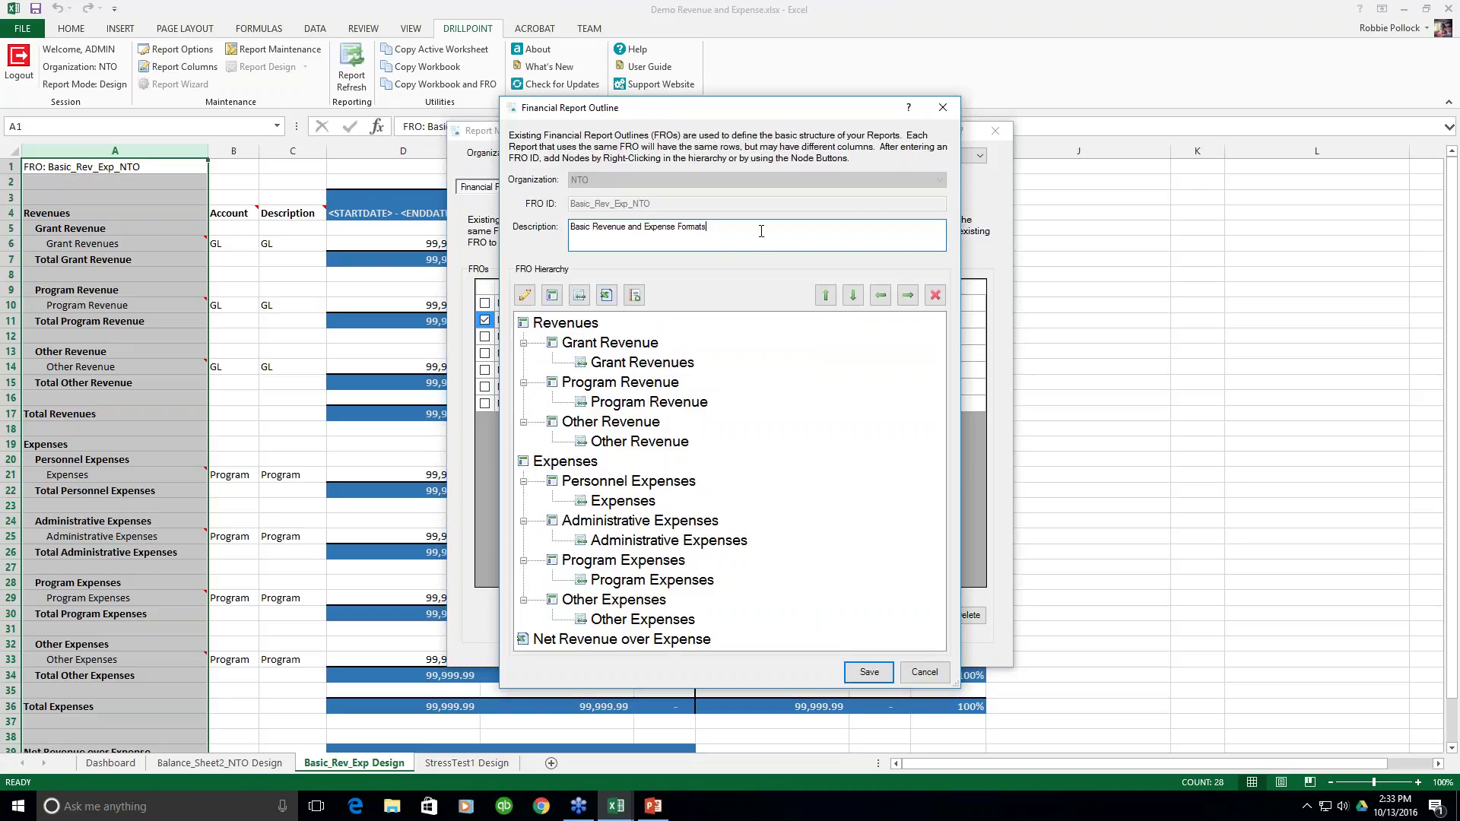
drag(669, 114, 724, 77)
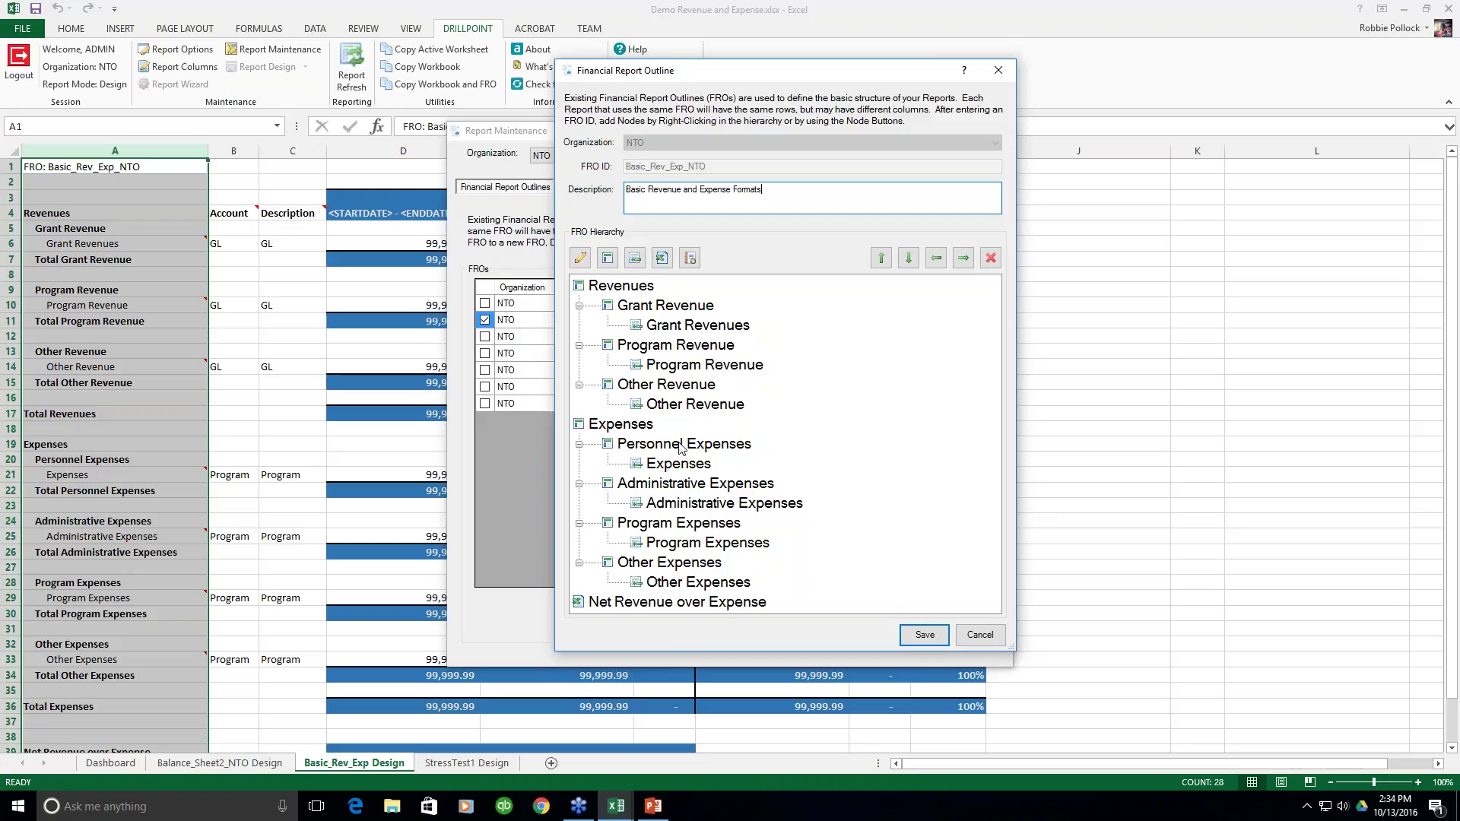
Open the Grant Revenues detail node for editing and move its window aside so the outline hierarchy stays visible
click(645, 332)
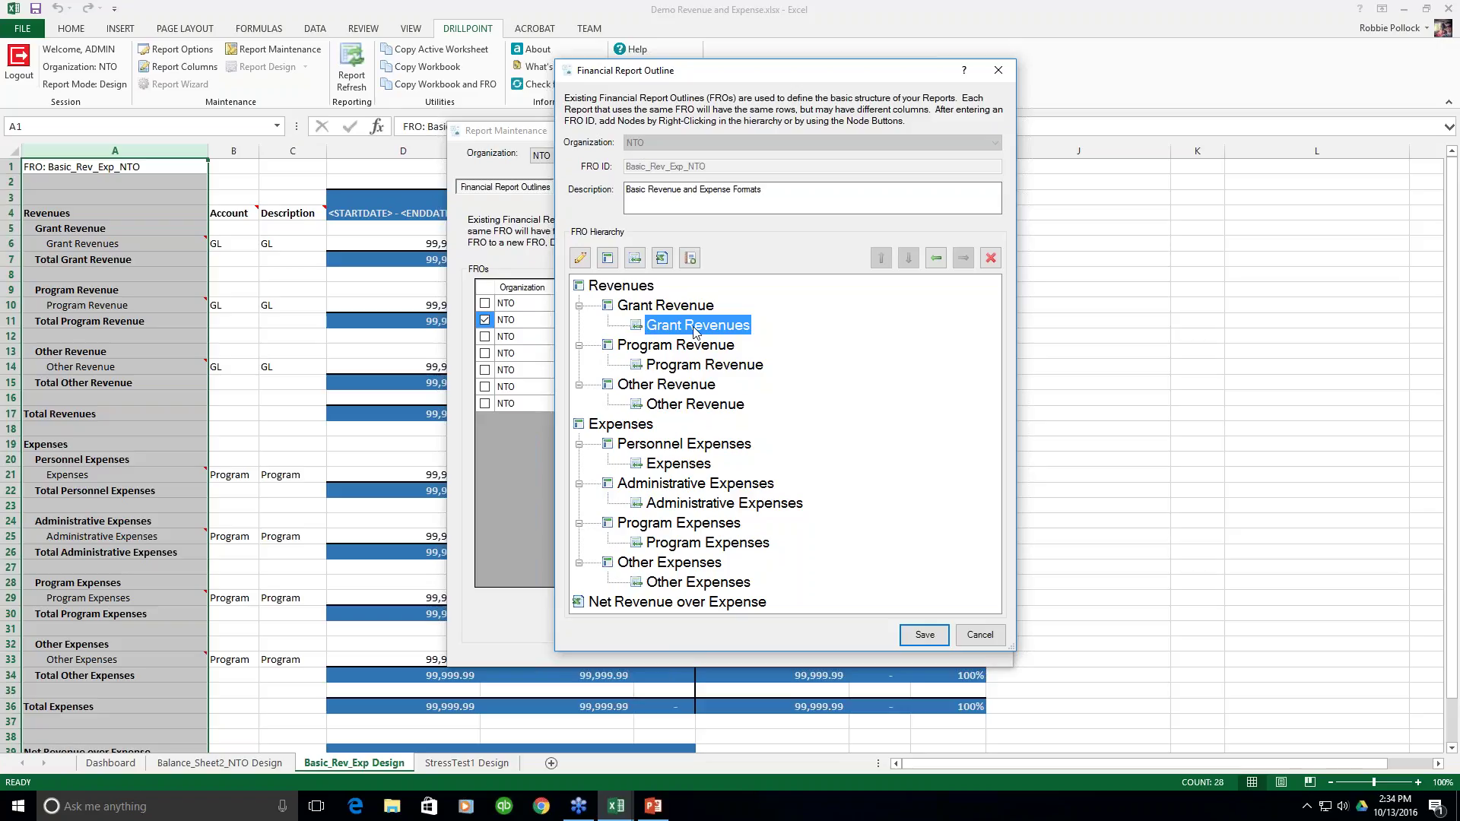
click(580, 260)
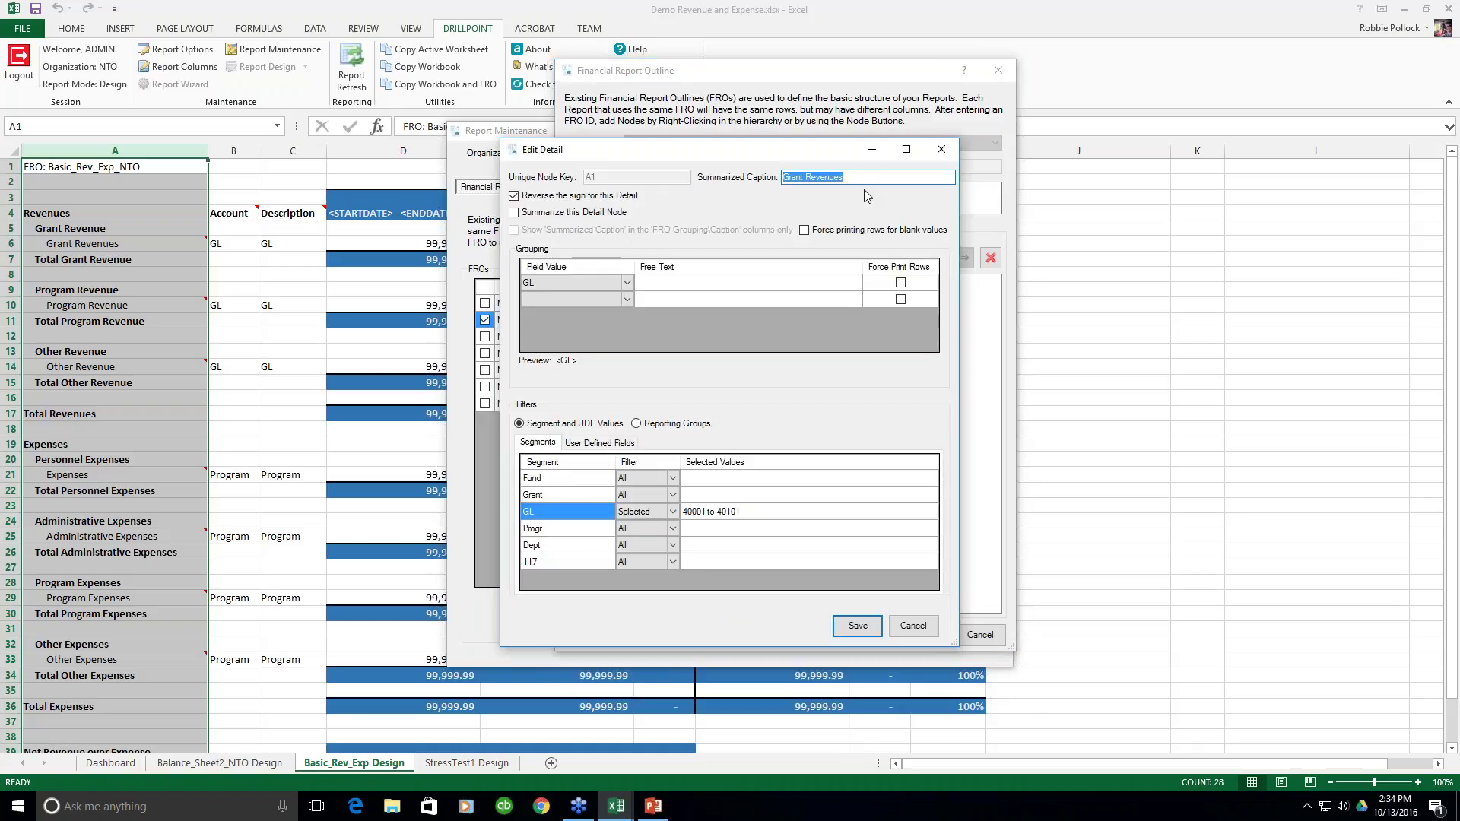
drag(801, 156, 1019, 113)
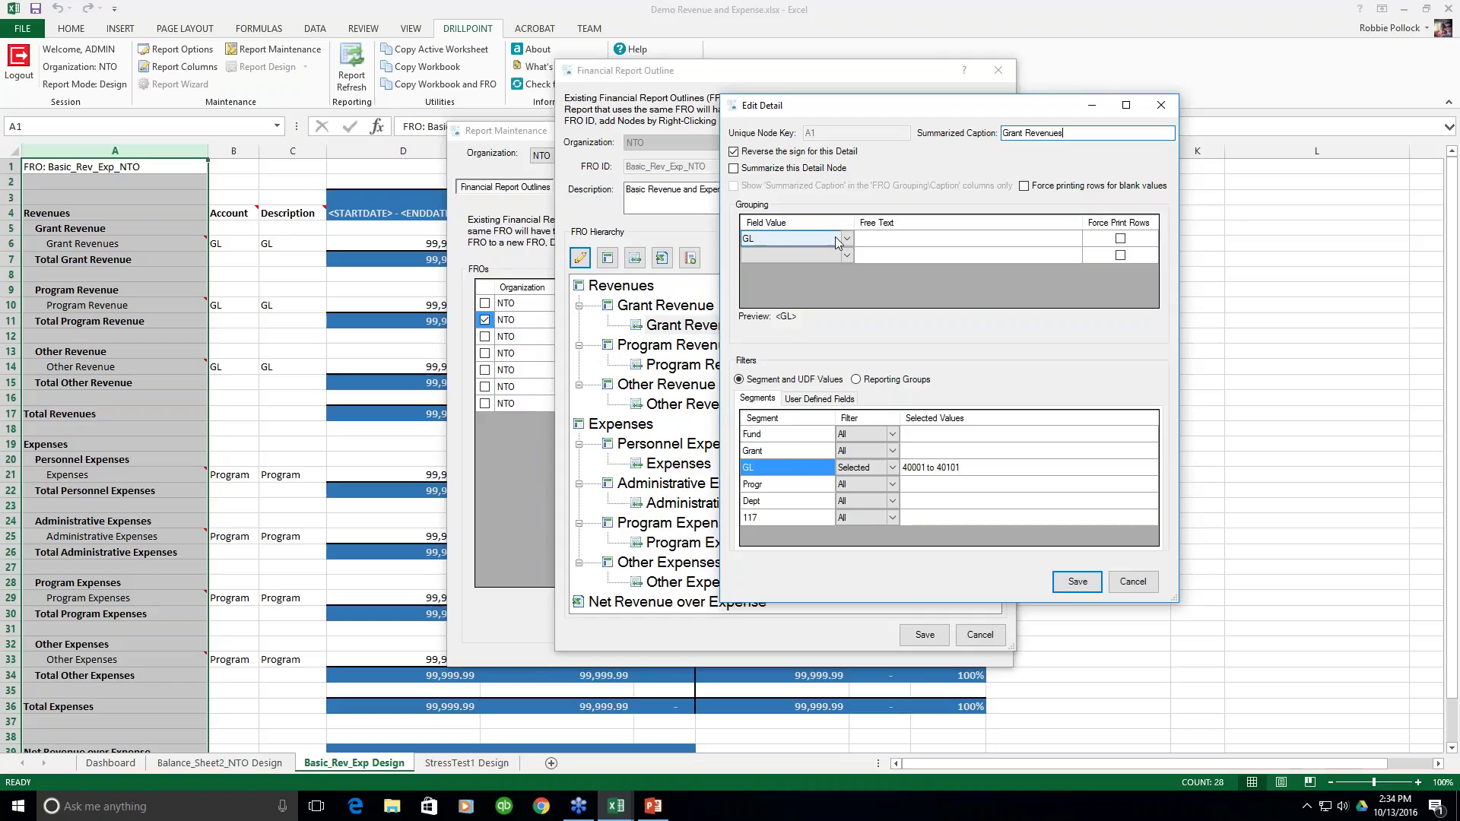
Add Grant as the second grouping field of the Grant Revenues node, with "-" as free text after GL
click(849, 254)
click(849, 254)
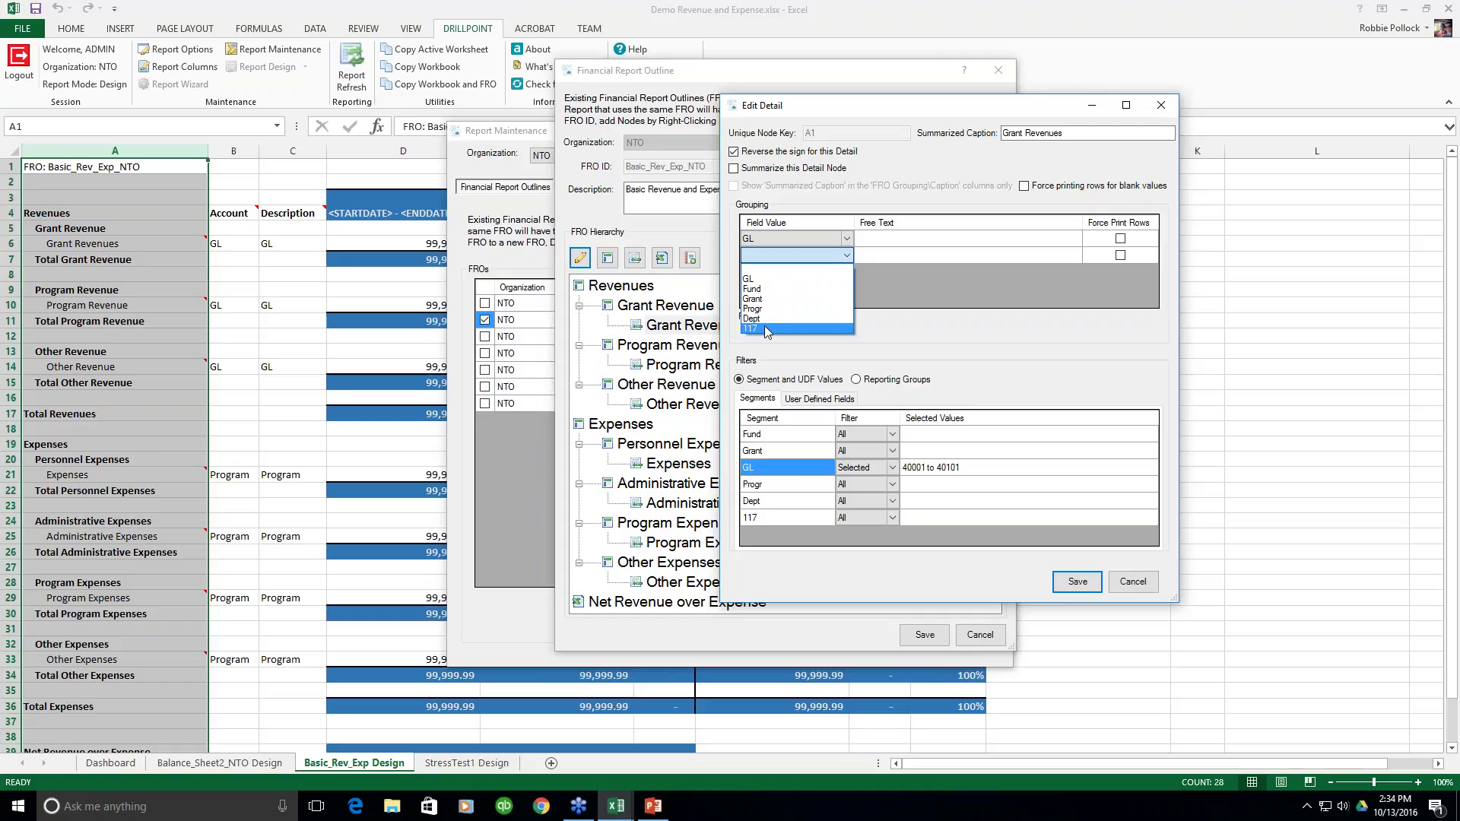
click(762, 299)
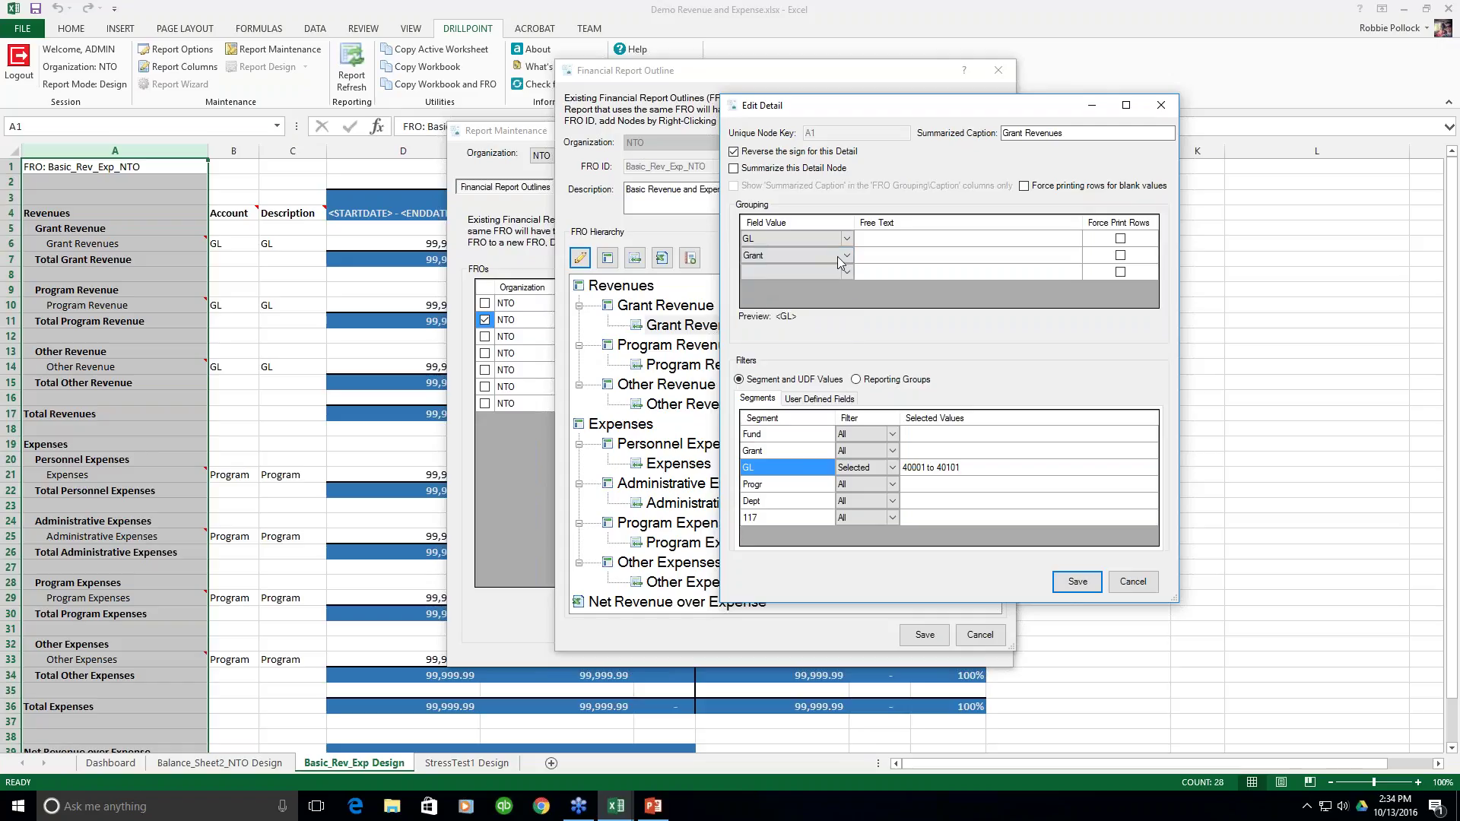
click(879, 239)
text(-)
click(875, 258)
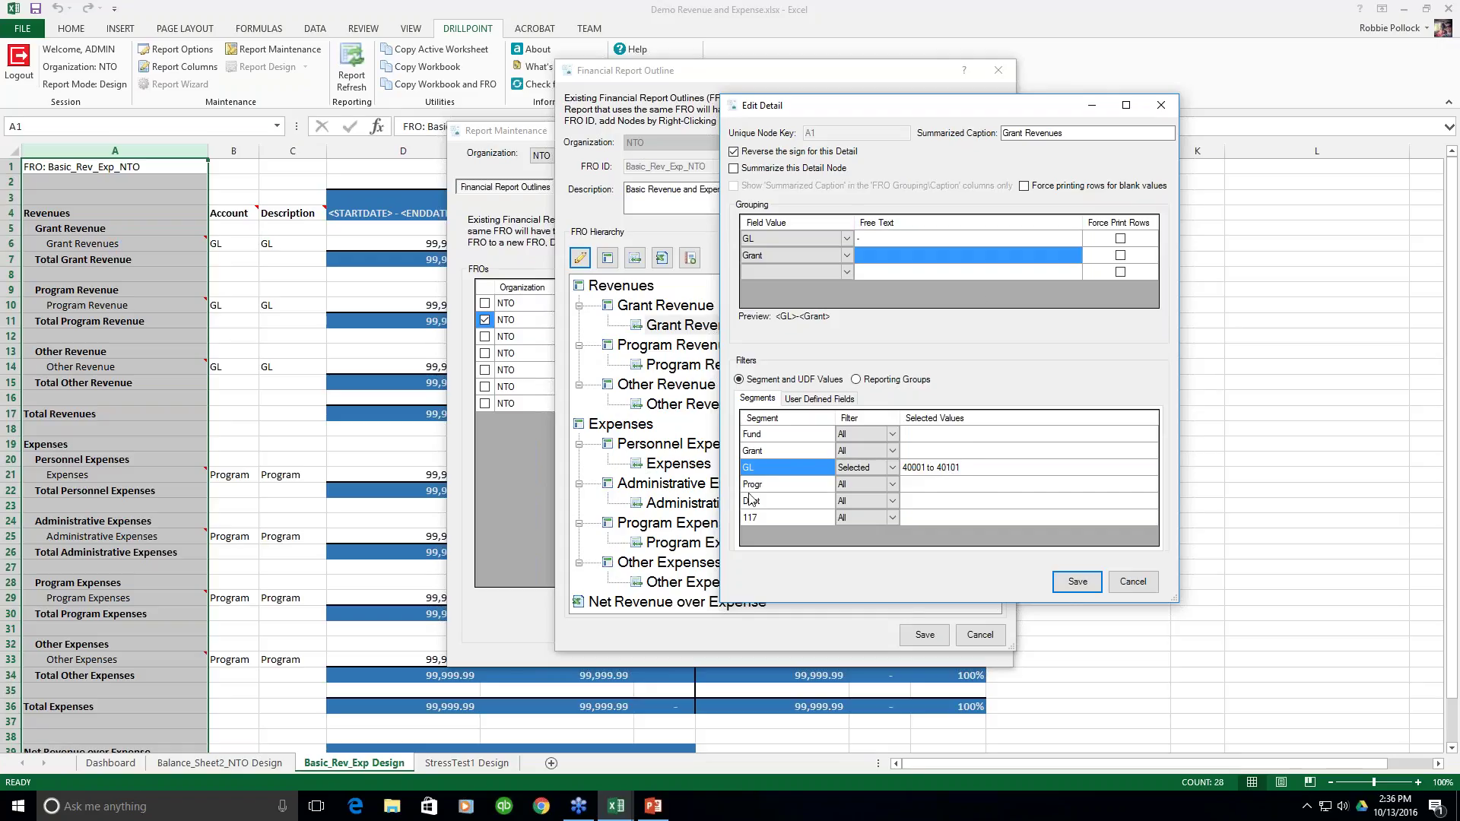
Filter the node's Fund segment to 04 State Grant Fund and display the user defined field filters
click(846, 435)
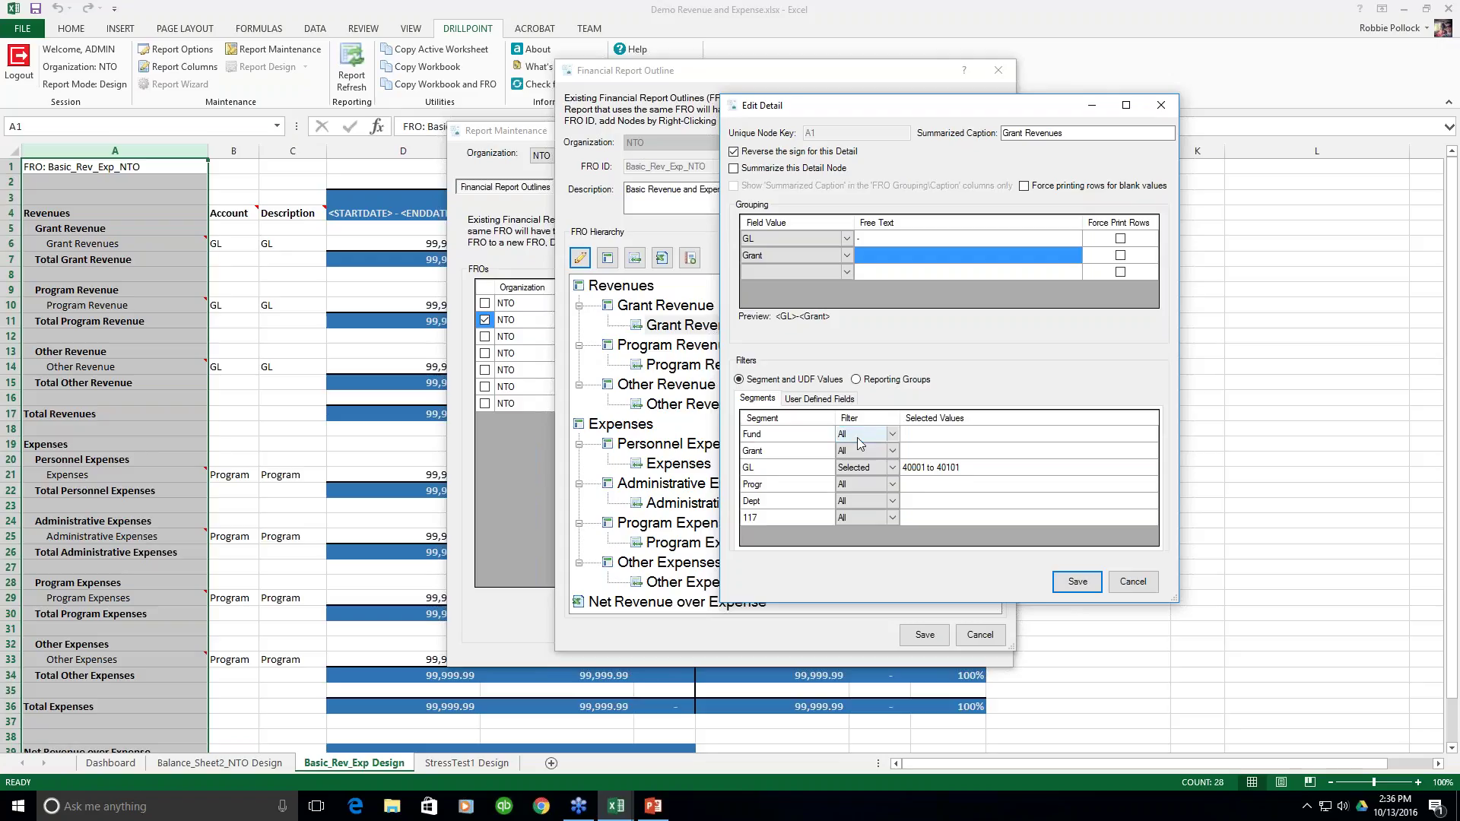
double_click(857, 437)
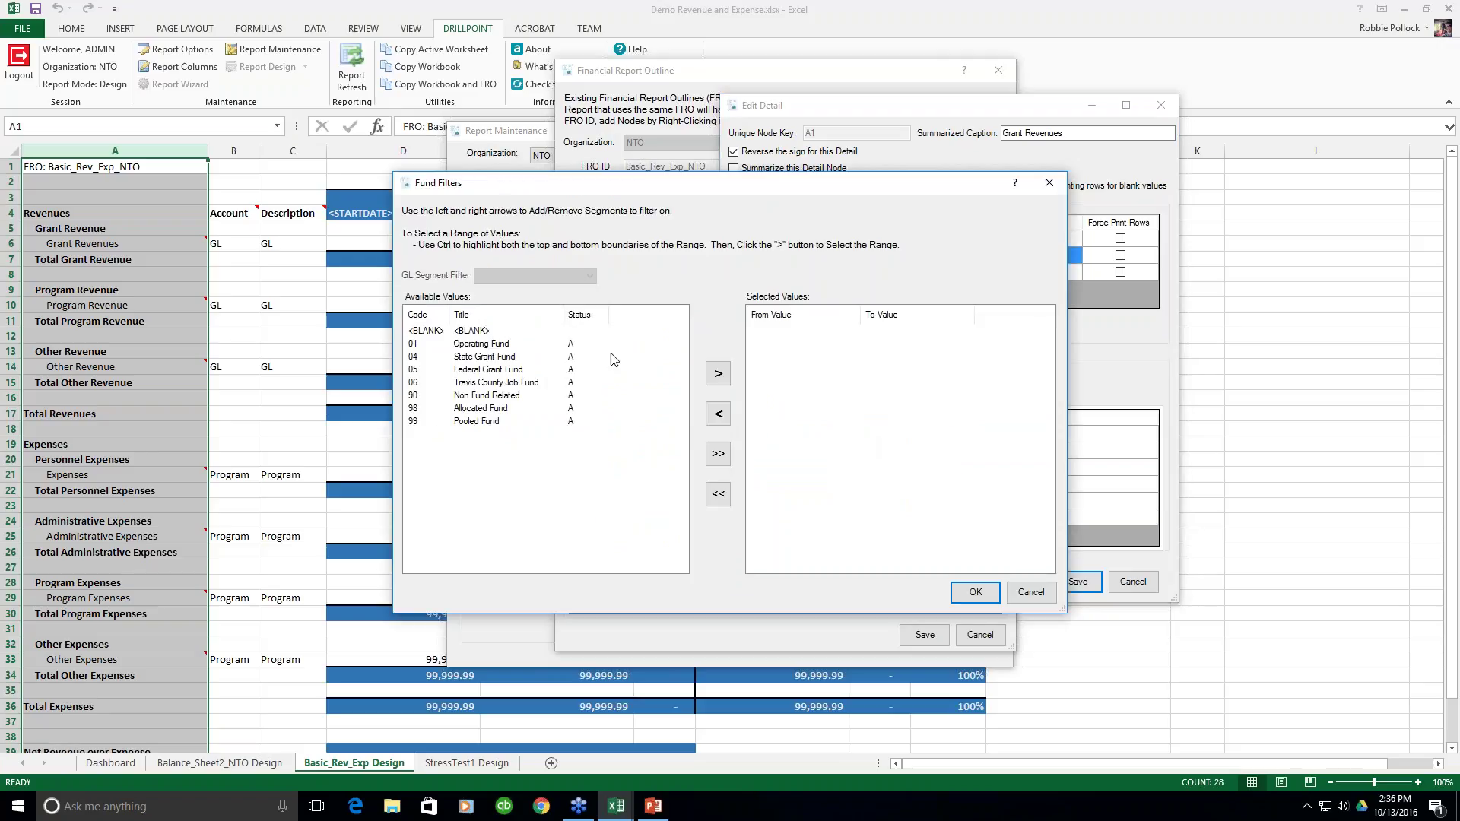
click(468, 344)
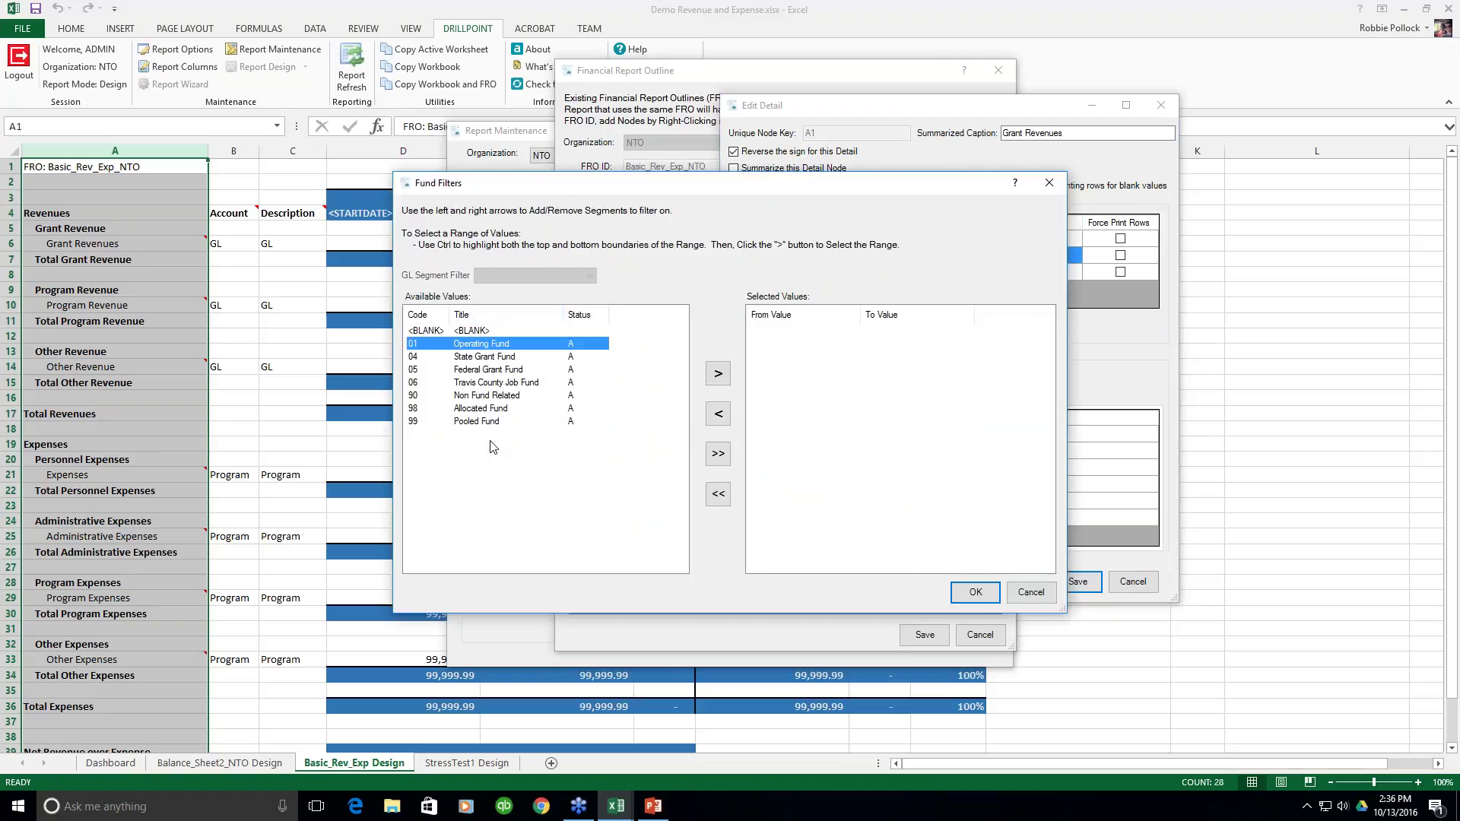
click(485, 359)
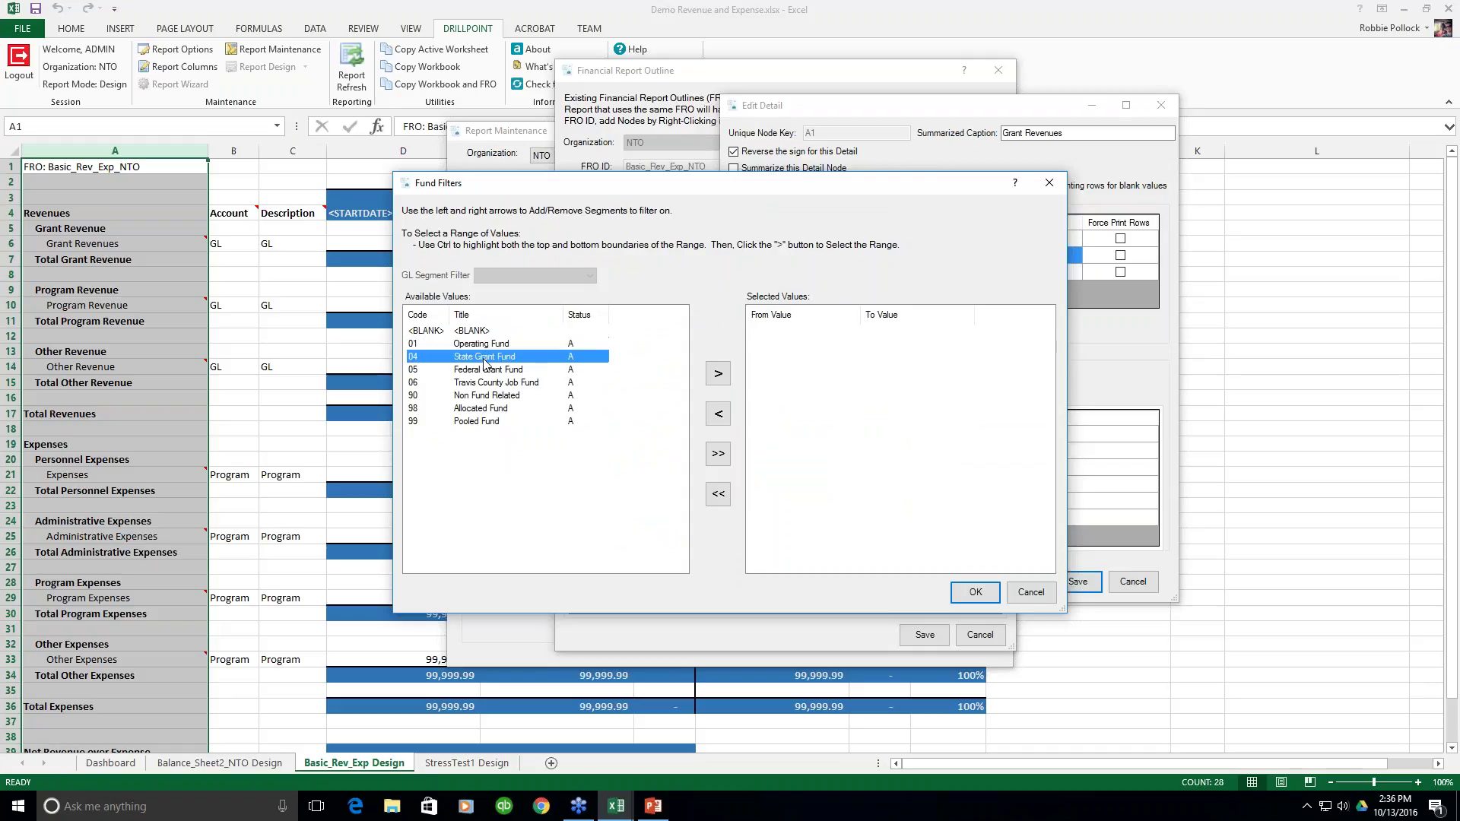
click(718, 376)
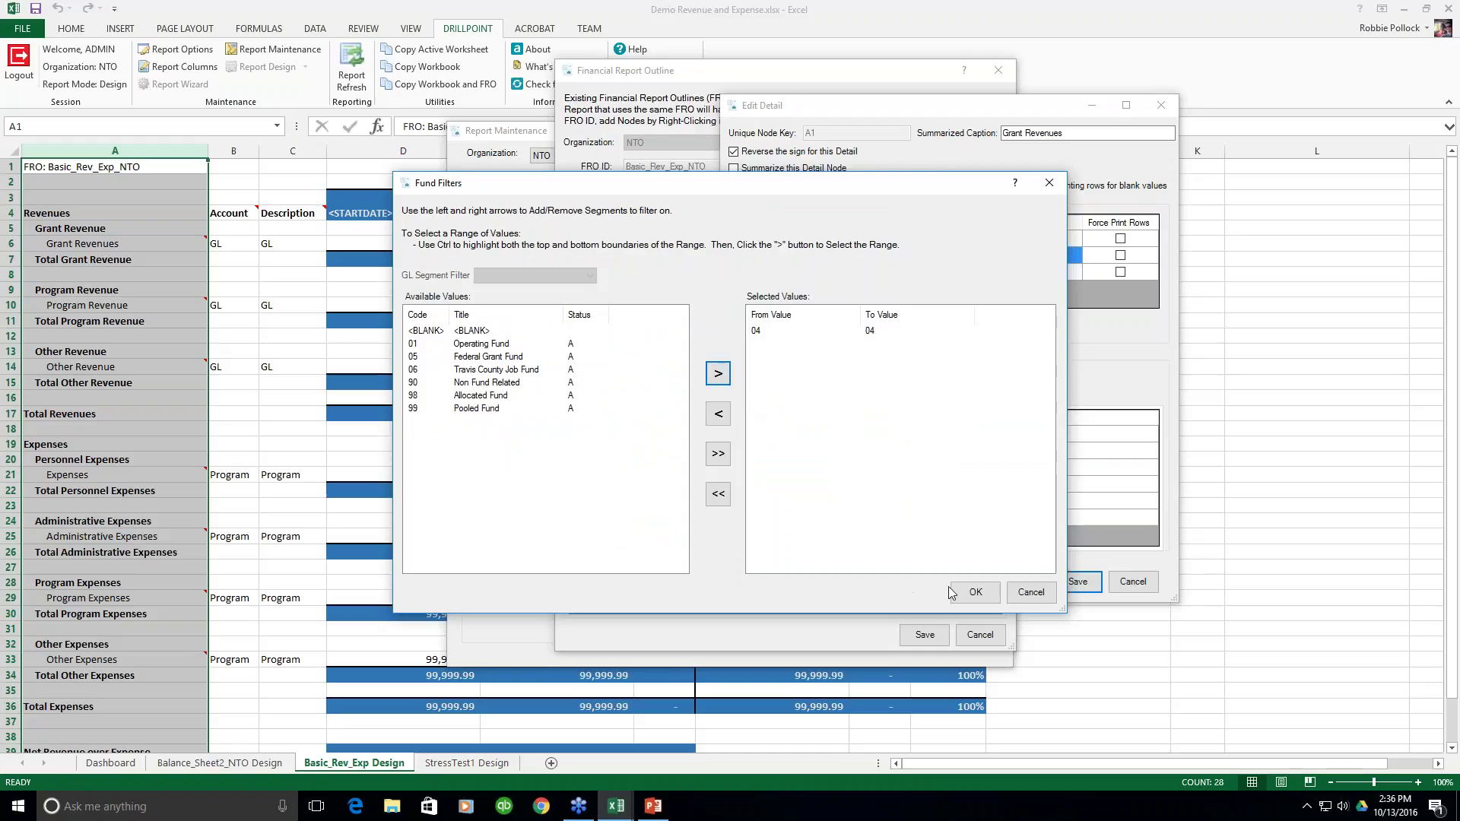
click(974, 593)
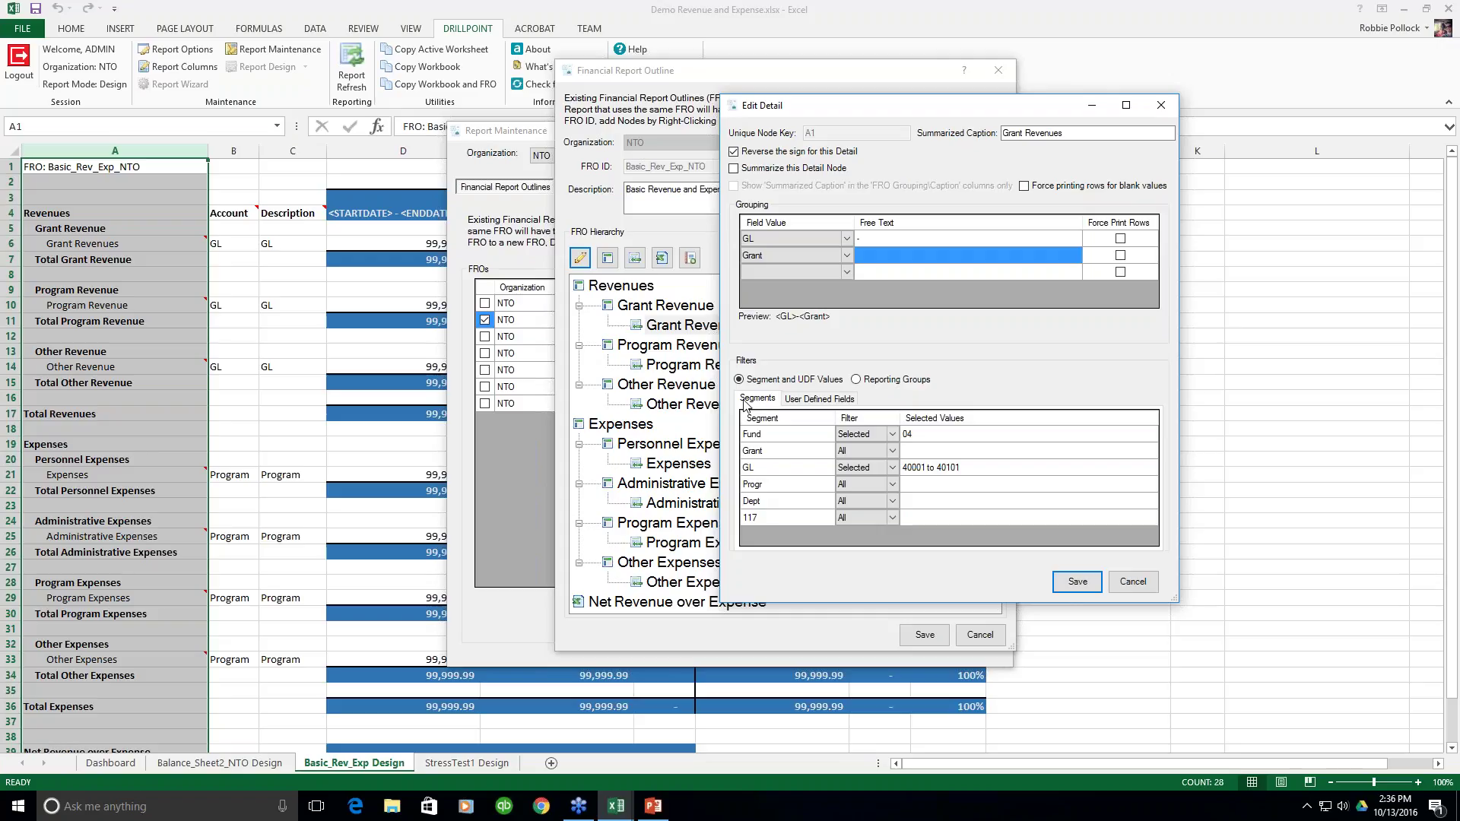
click(824, 403)
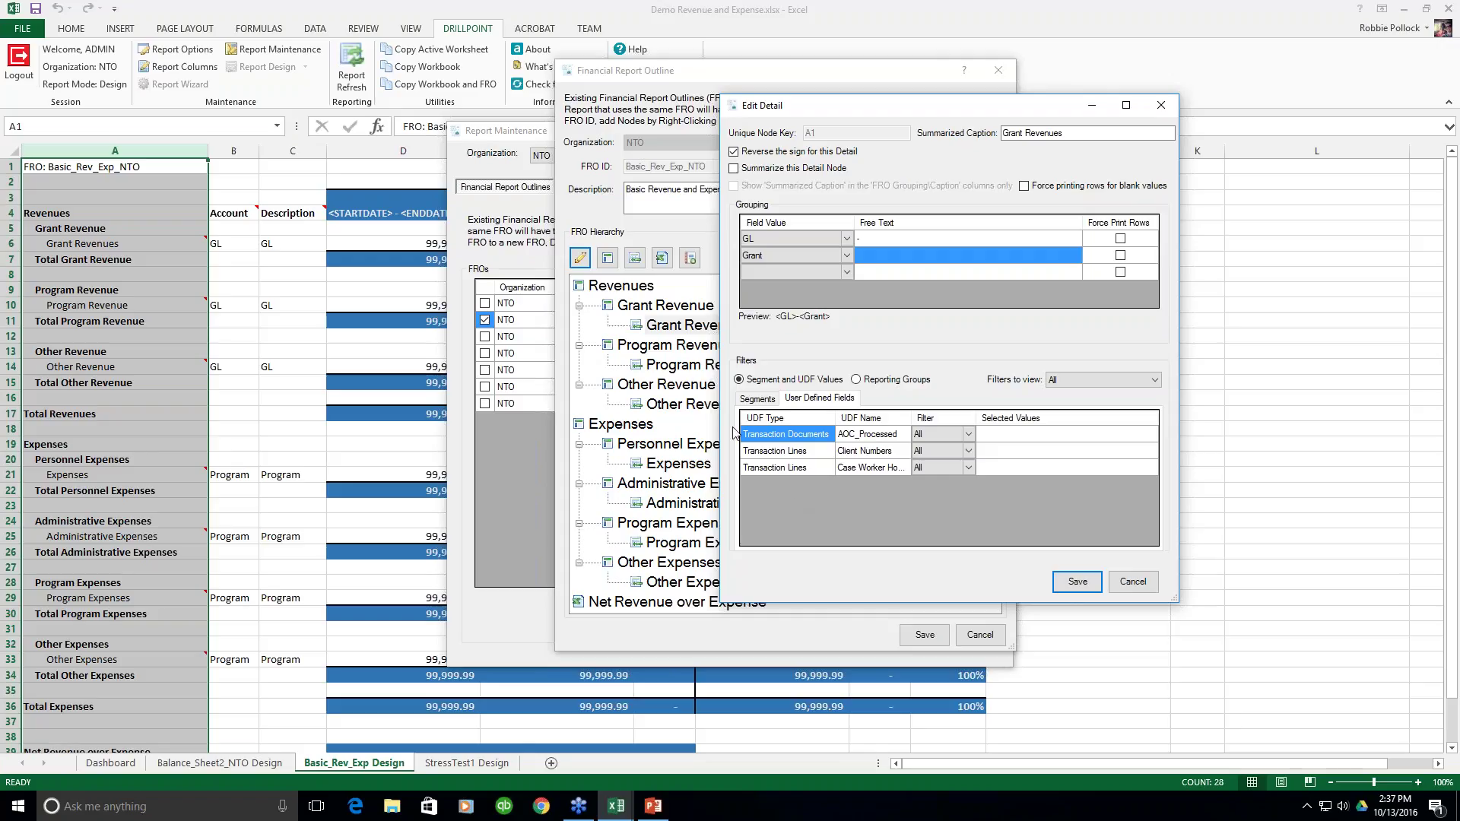
Examine the grant values available for the Grant Revenues node's Grant segment filter without selecting any
click(761, 399)
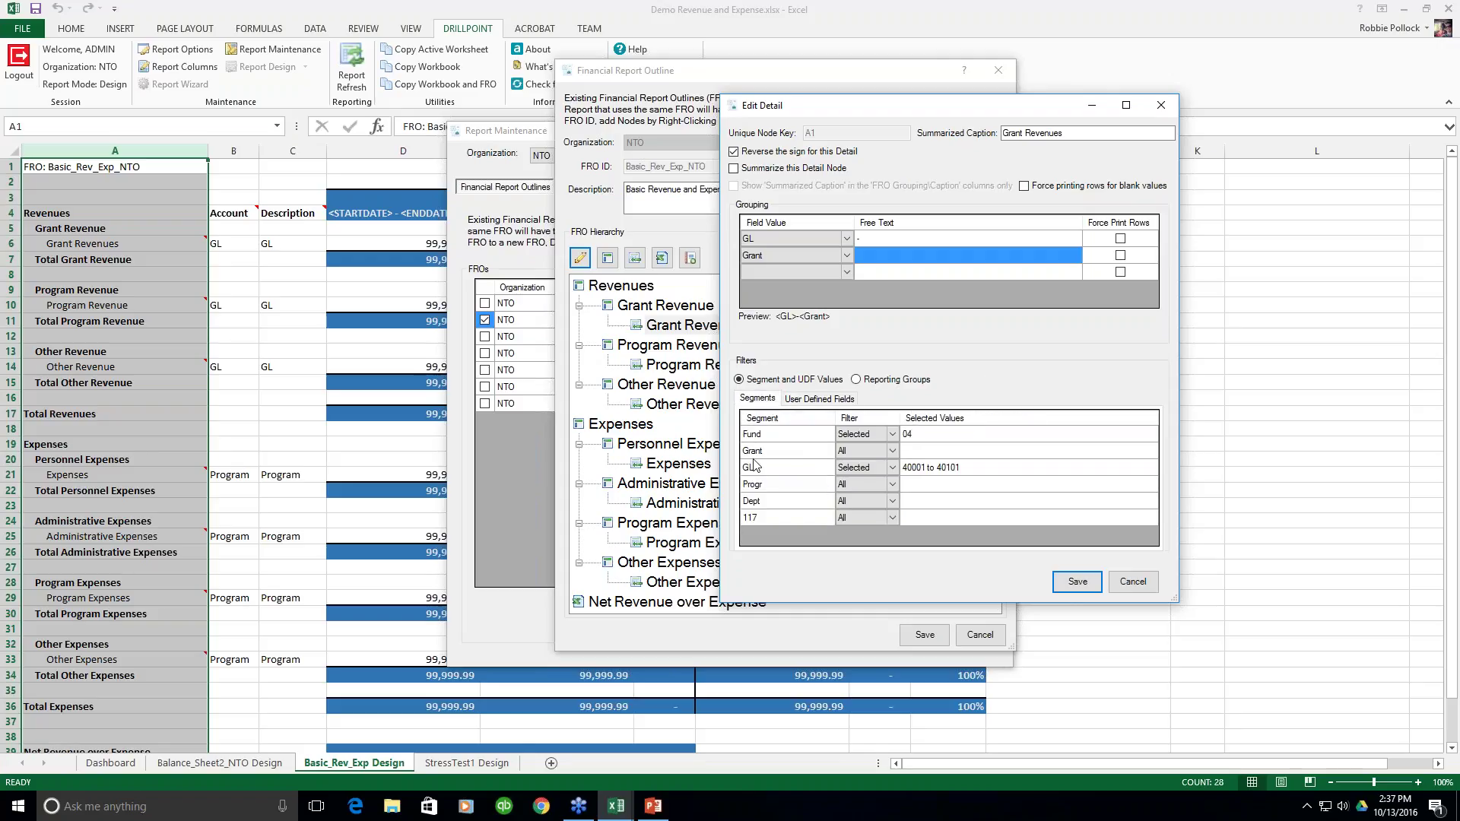
click(859, 453)
click(859, 449)
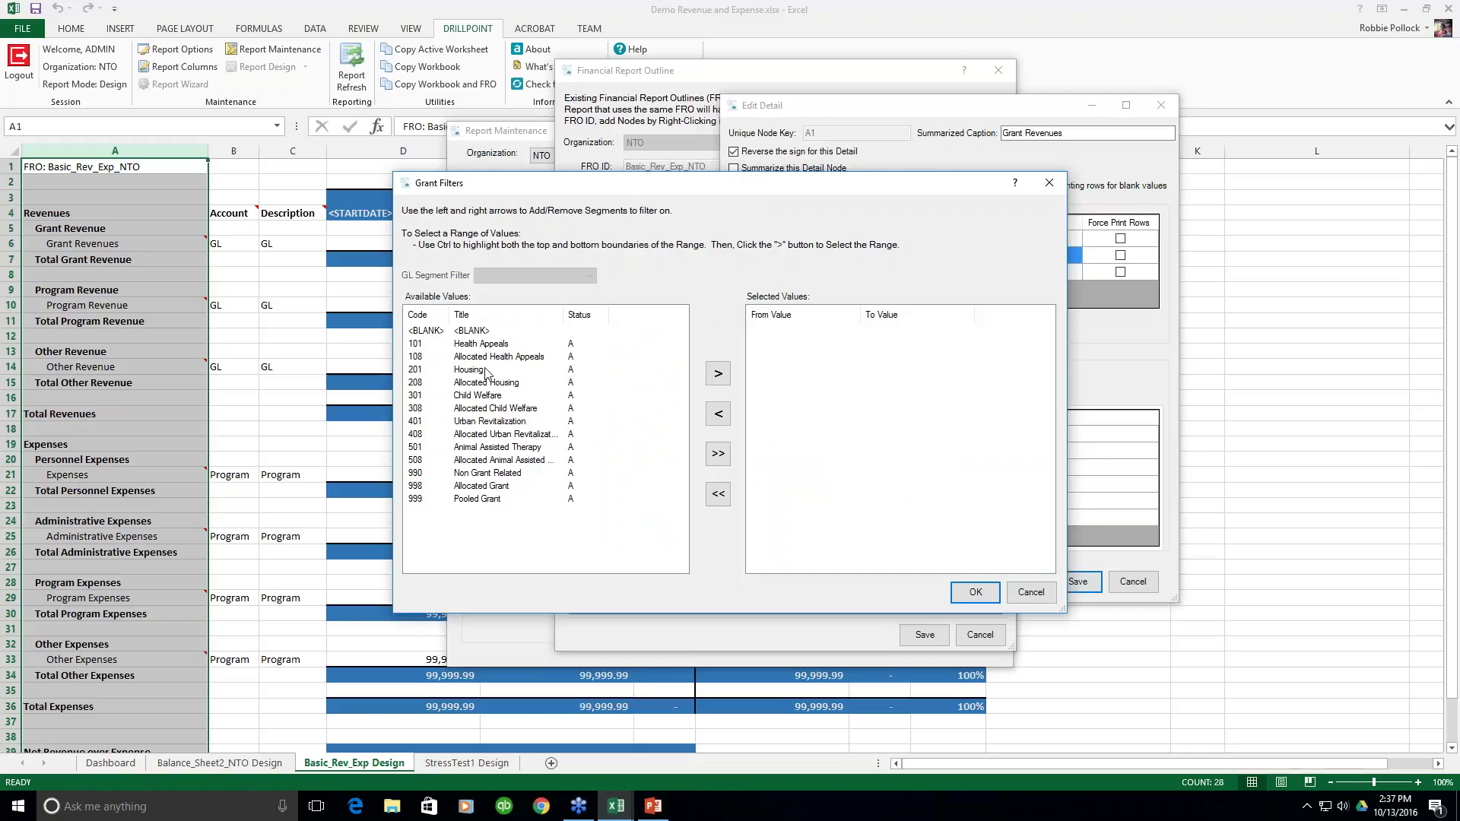
click(1032, 592)
Review the node's user defined field filters and reporting group filters, and return to its segment filters
click(834, 400)
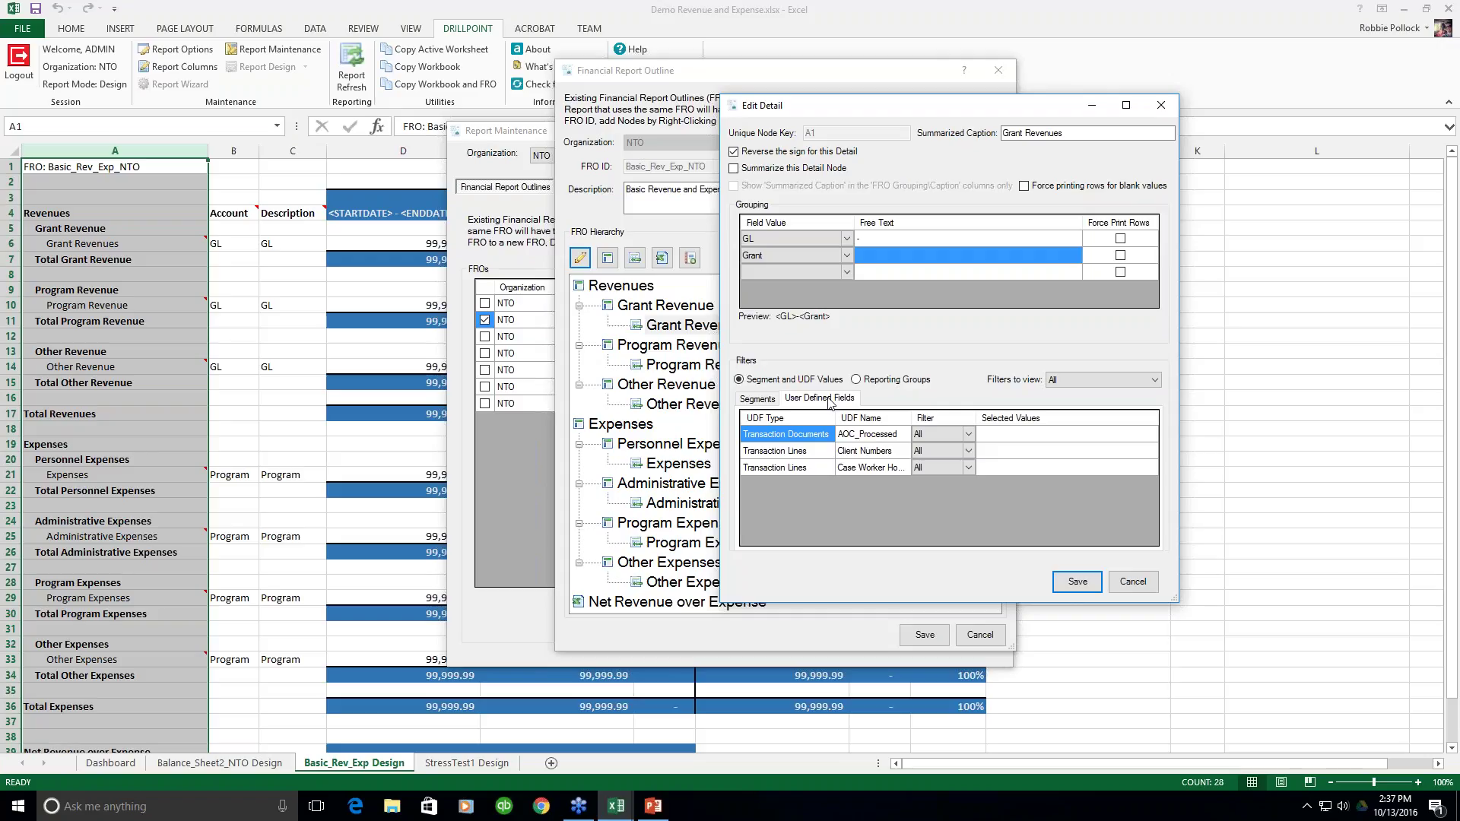
click(857, 380)
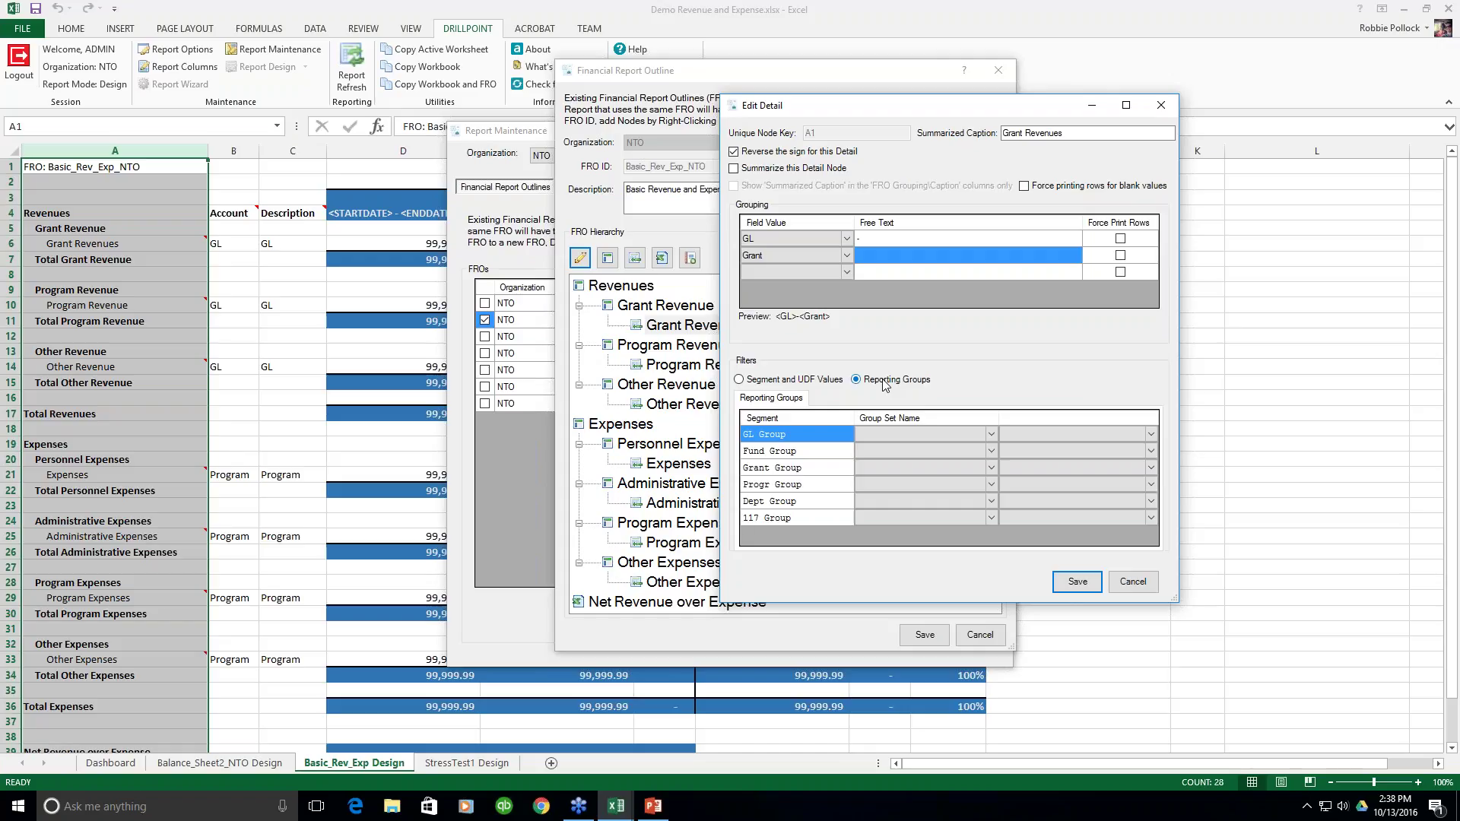
click(793, 379)
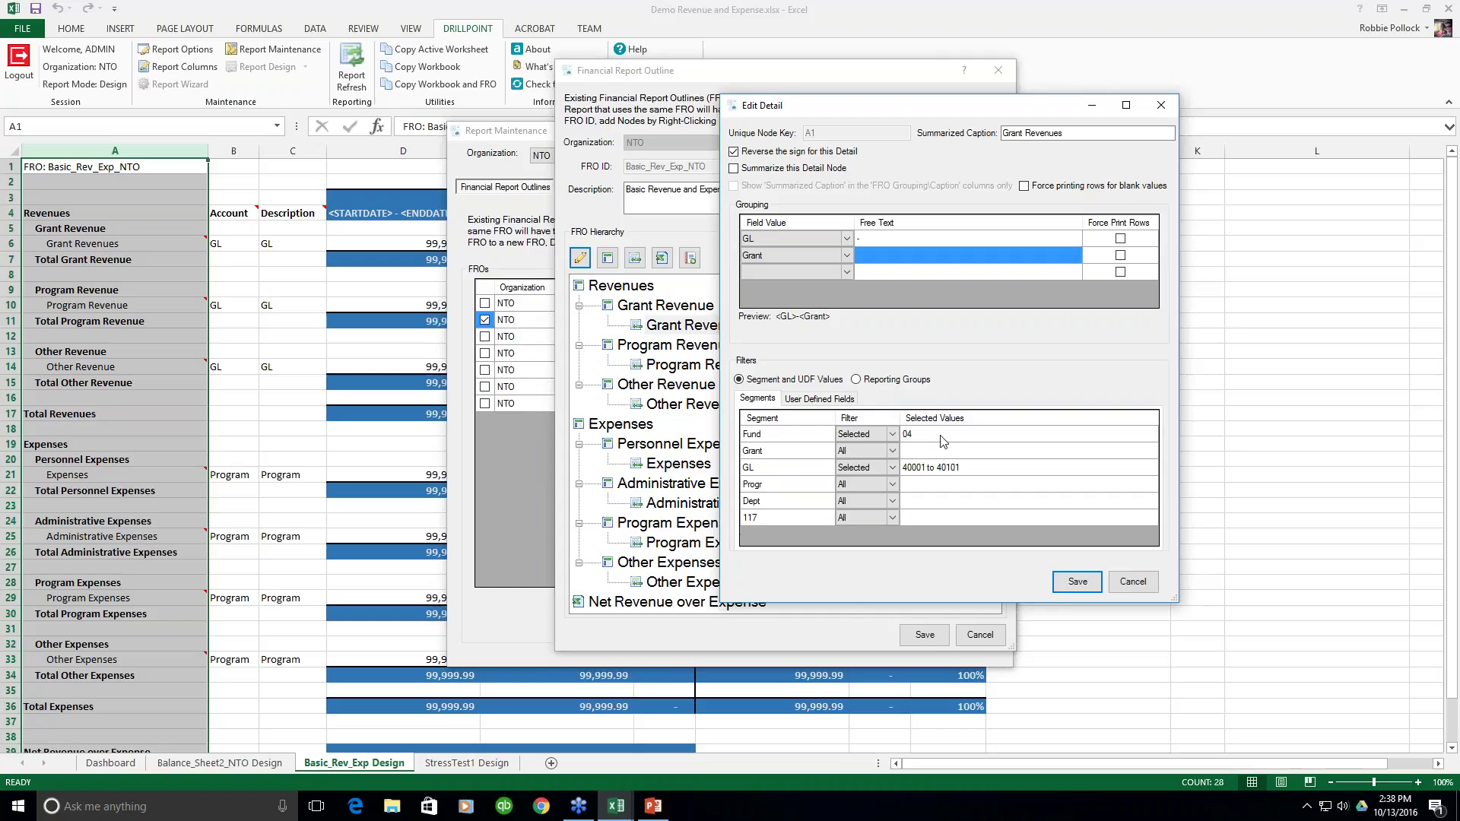
click(847, 485)
Discard the changes to the Grant Revenues node and its report outline, and close report maintenance
click(1132, 582)
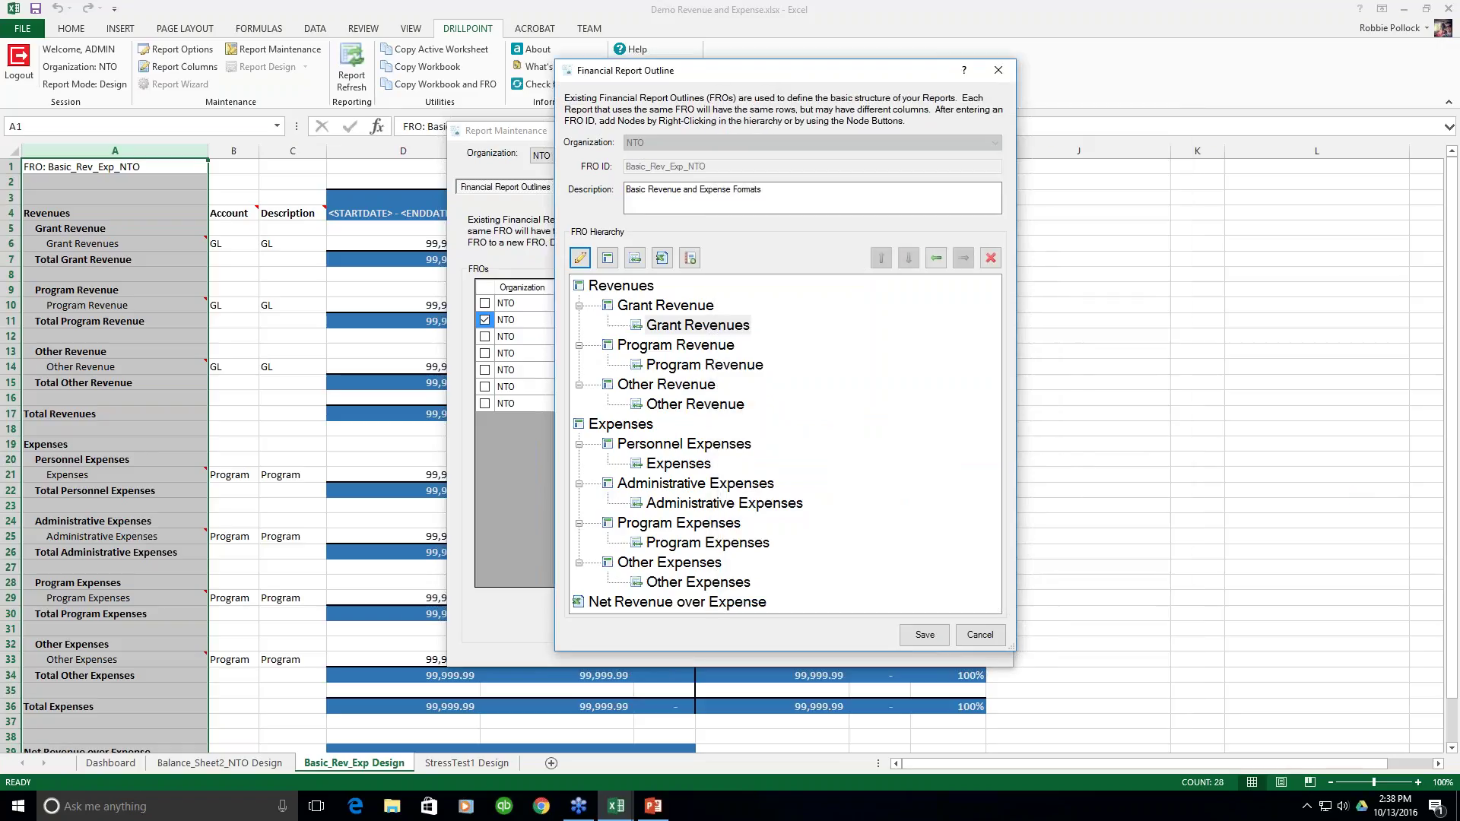
click(643, 333)
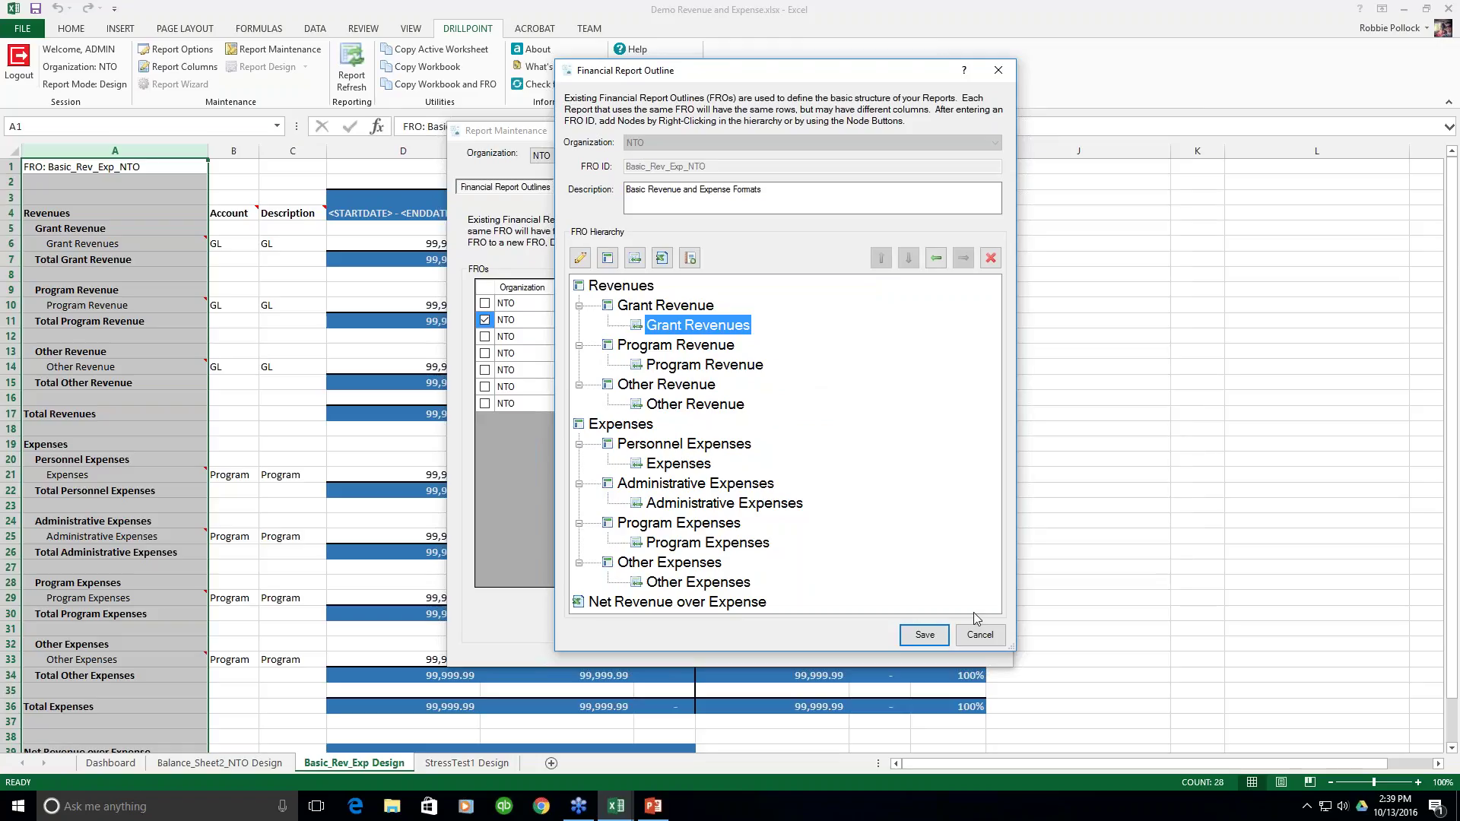
click(988, 637)
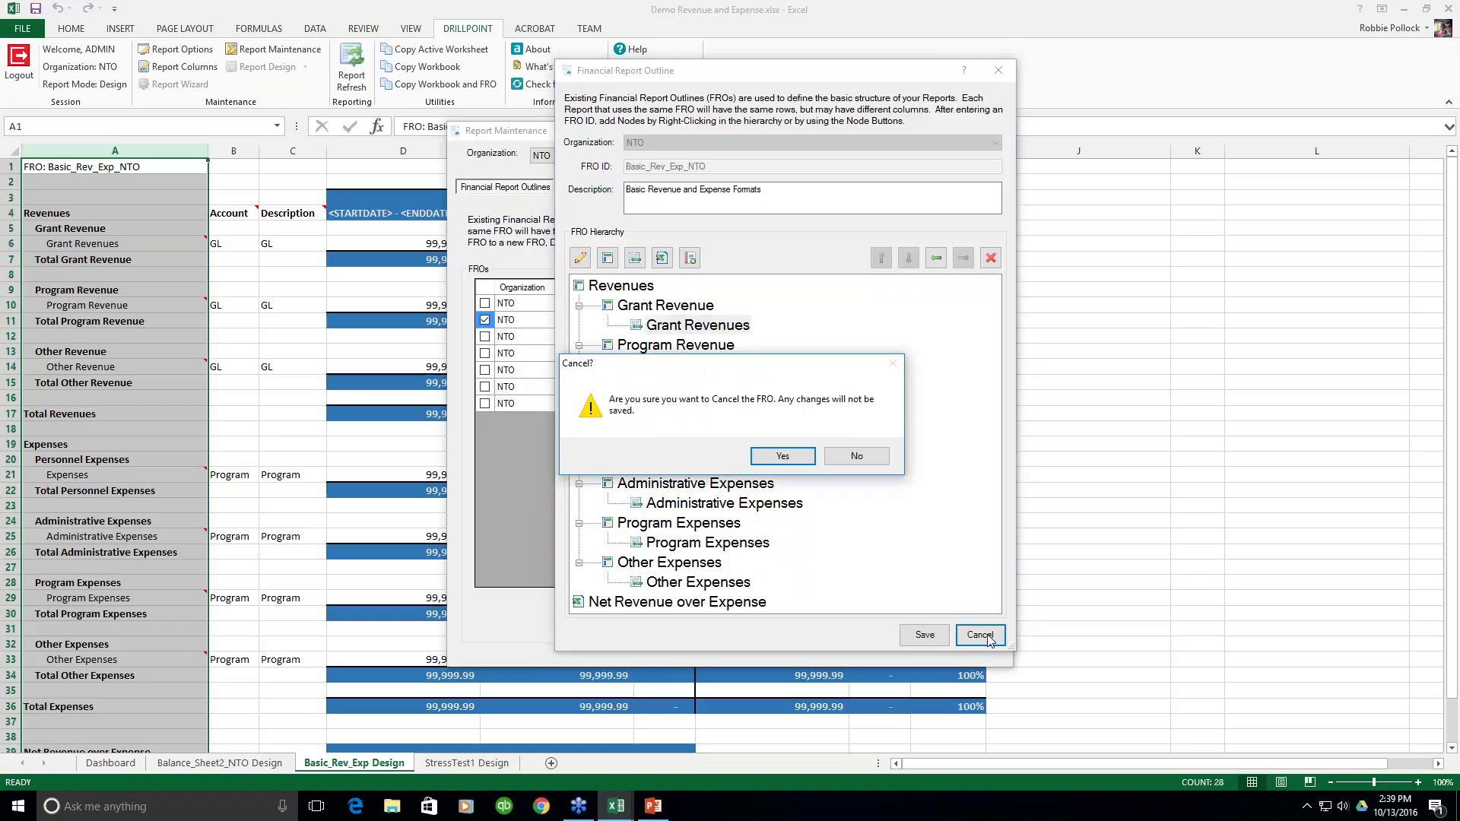
click(784, 457)
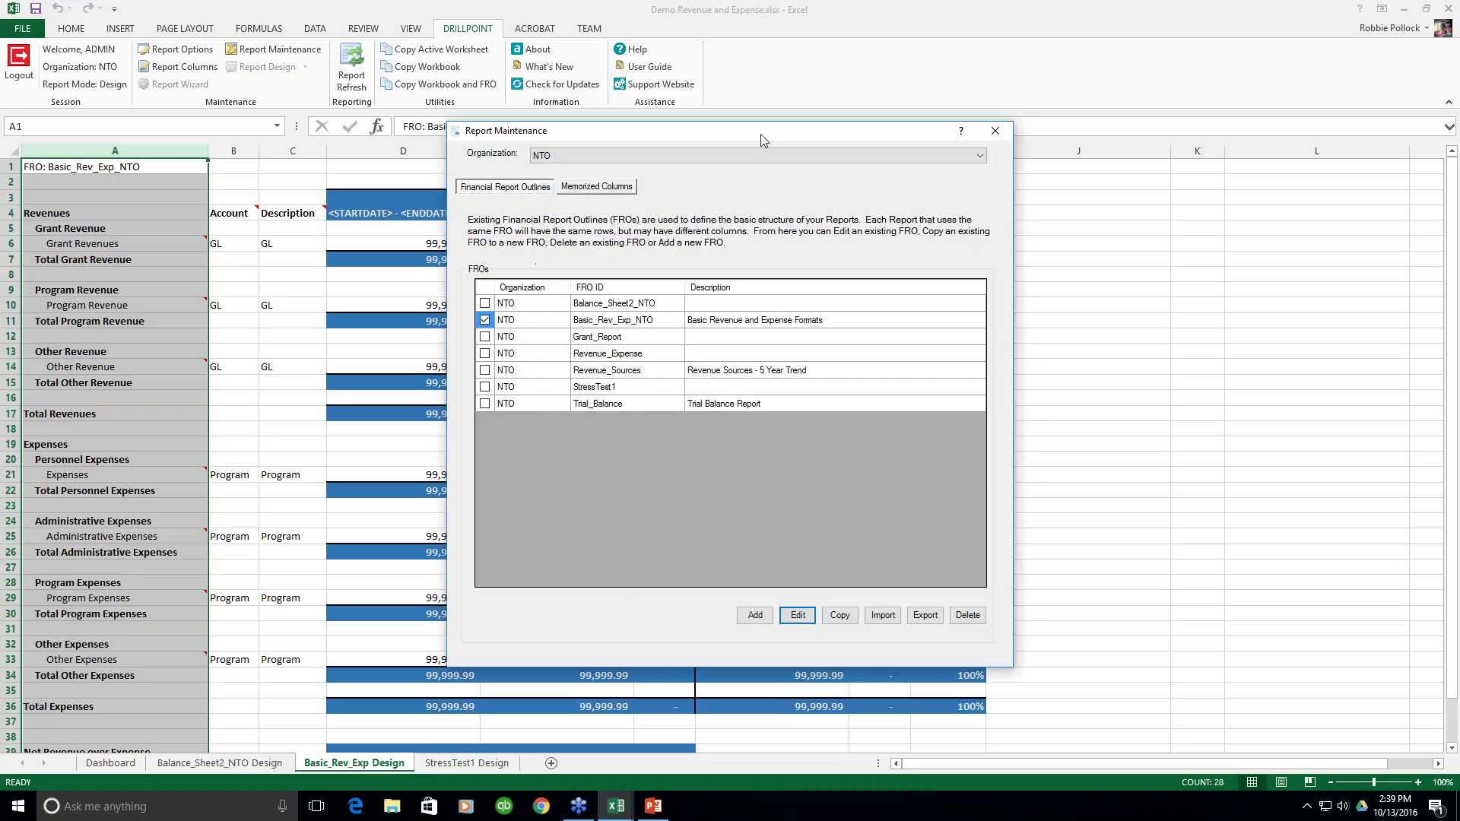
click(994, 133)
click(1042, 256)
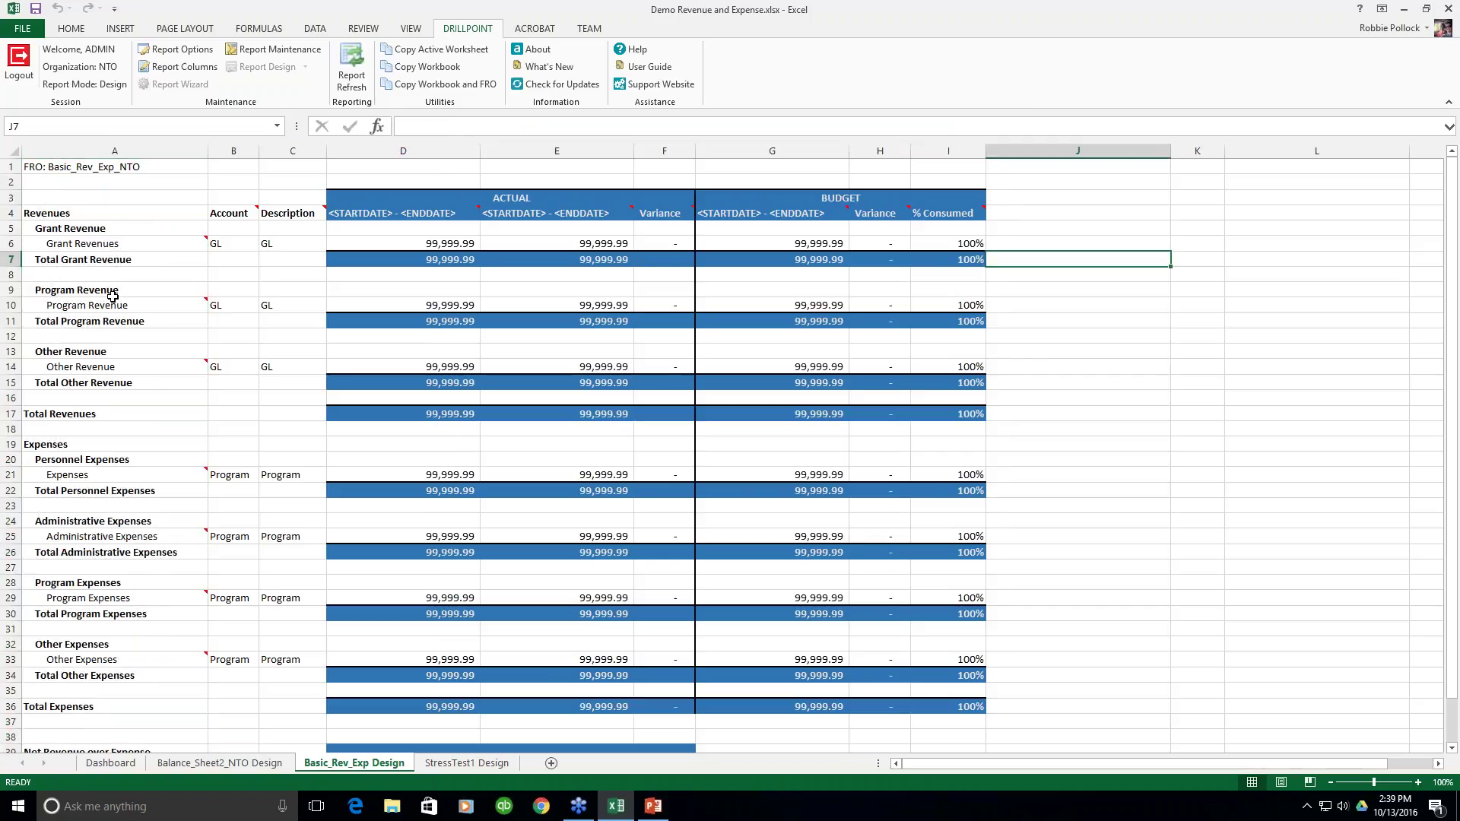
Highlight columns B through I of the design sheet, and single out column D and columns B to C
drag(233, 150, 948, 150)
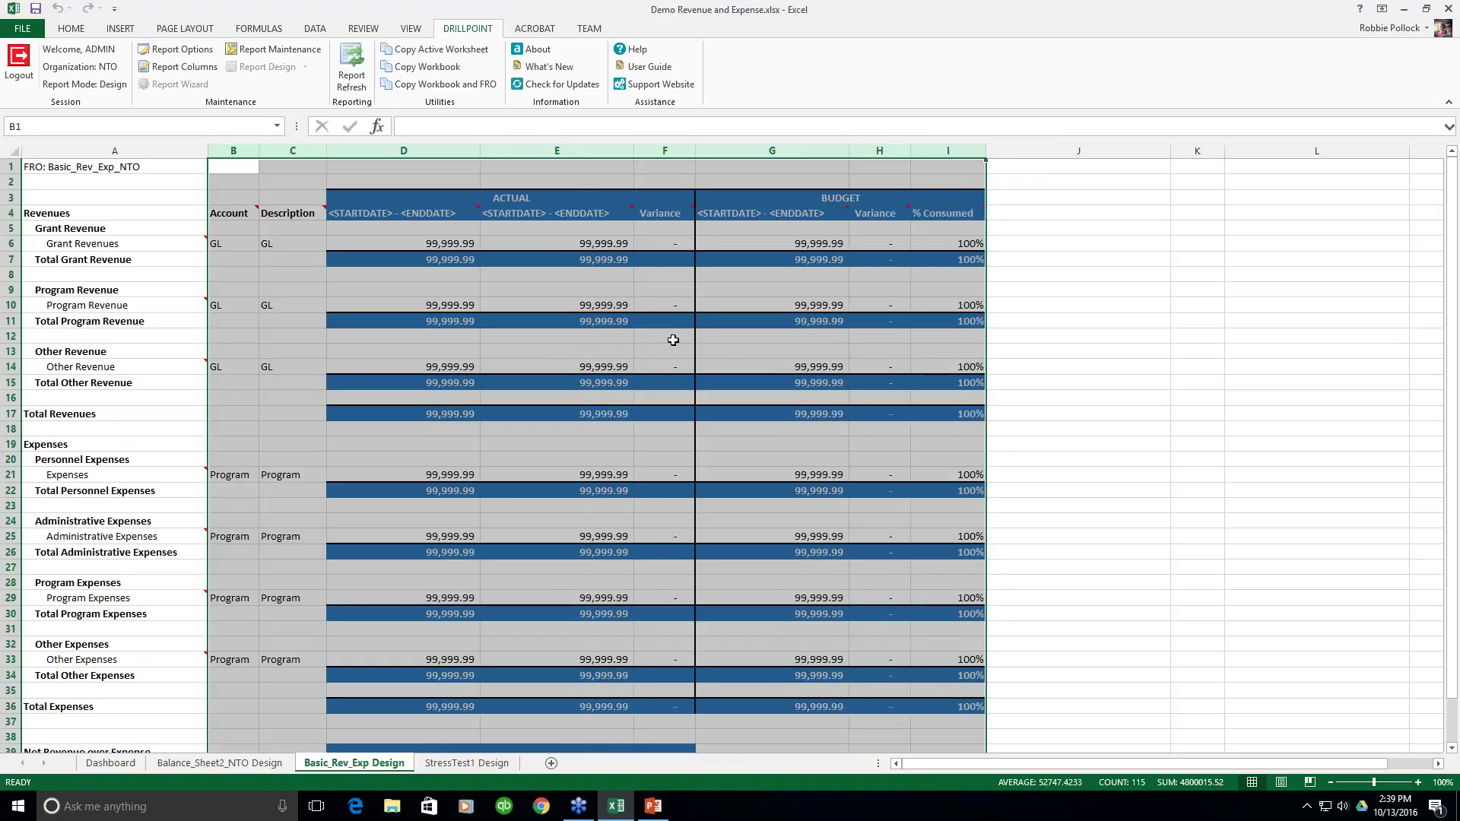
click(1041, 195)
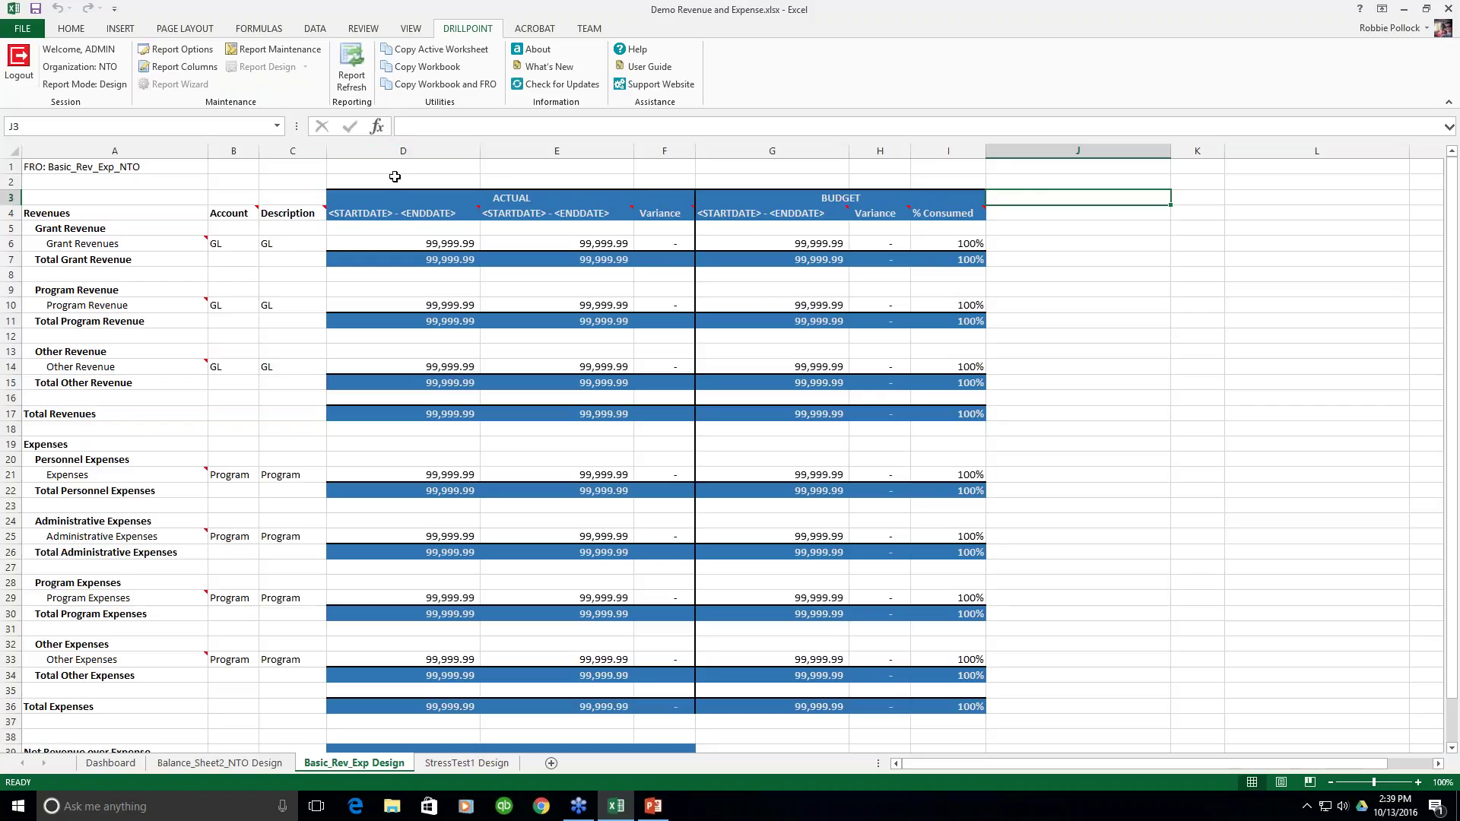
click(411, 151)
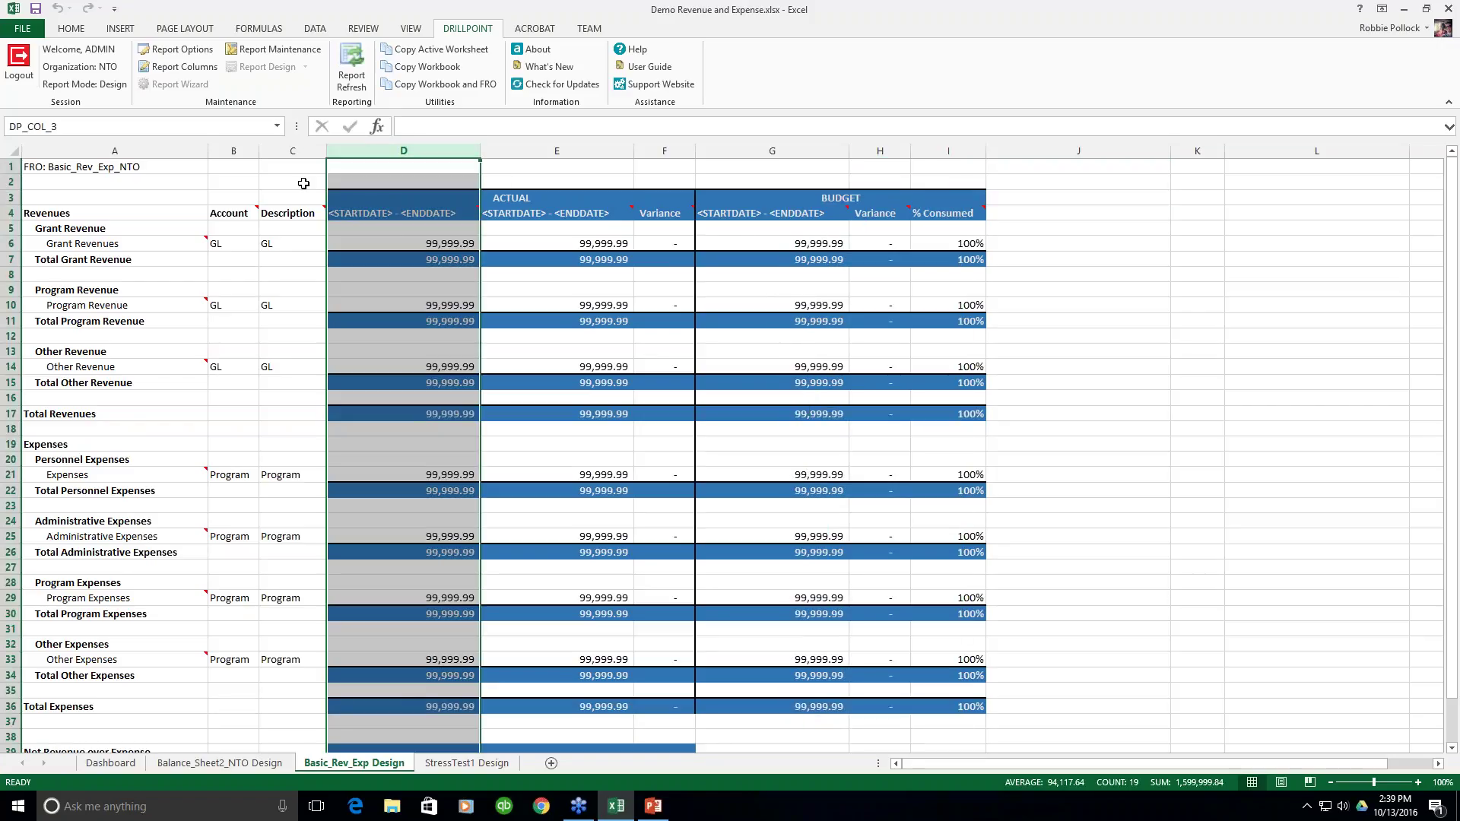
drag(233, 151, 292, 151)
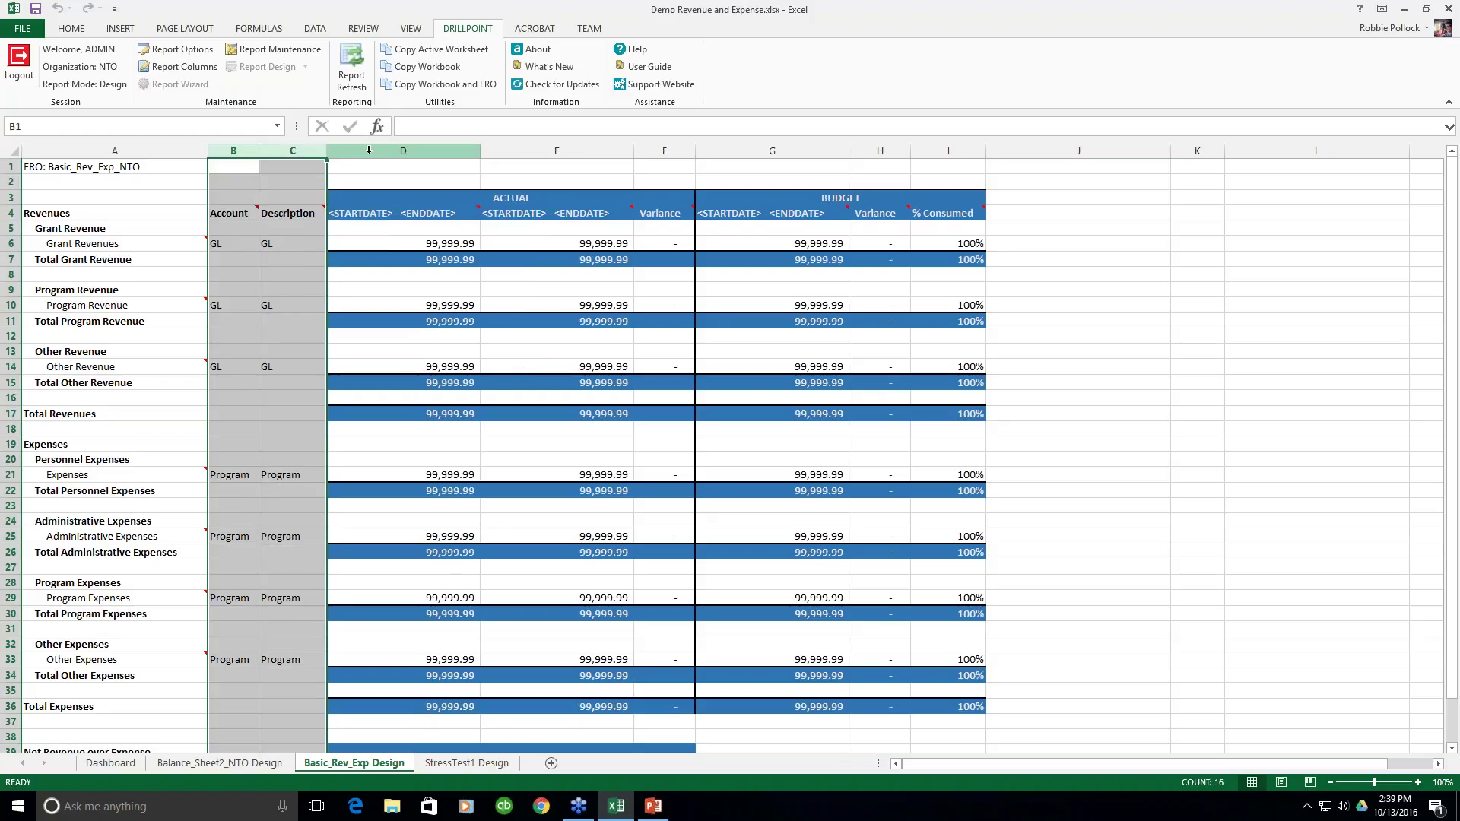
Open the report column settings for column D and look over its definition, date range and filter options
click(403, 152)
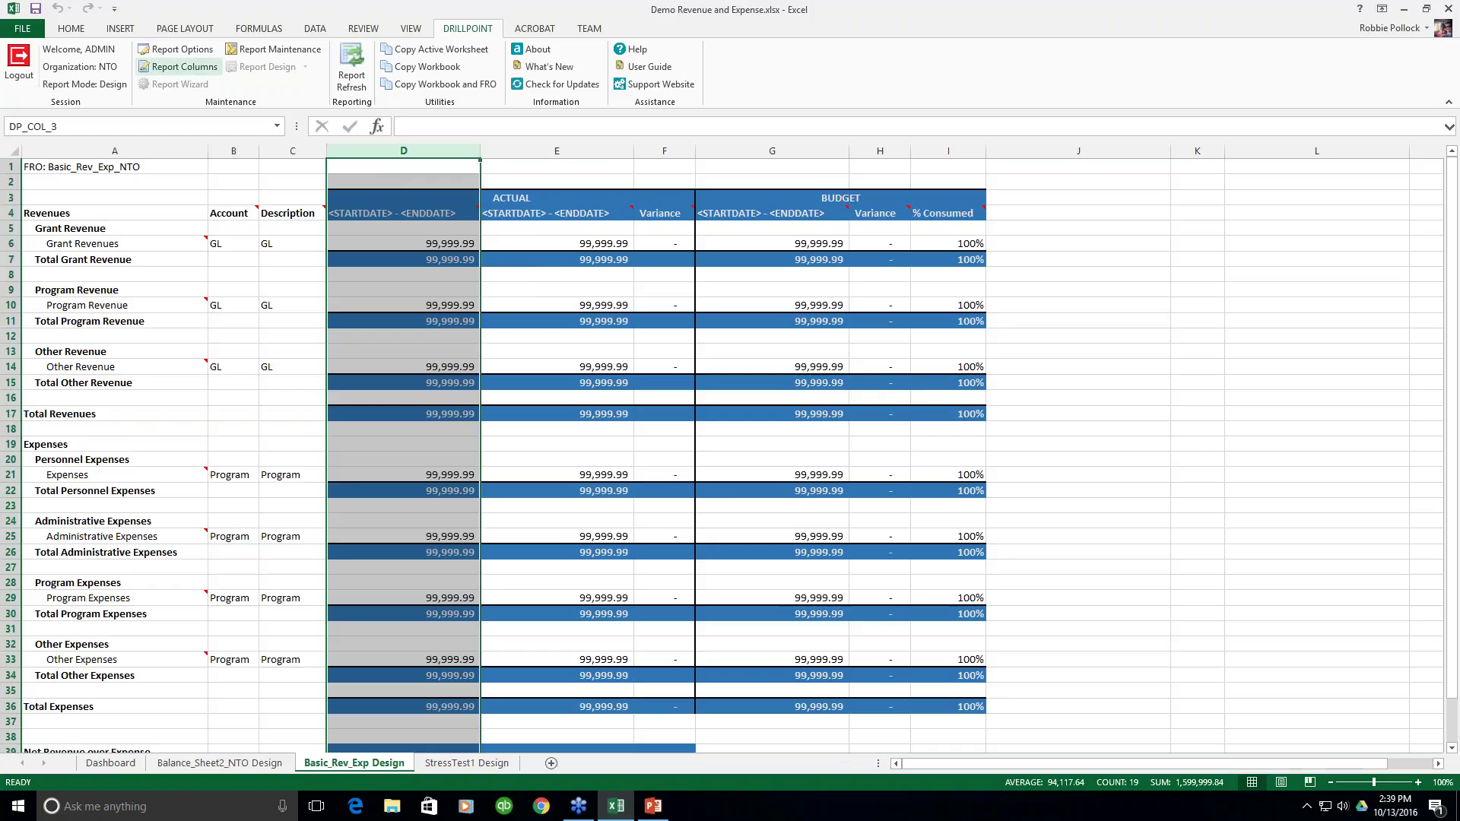
click(180, 67)
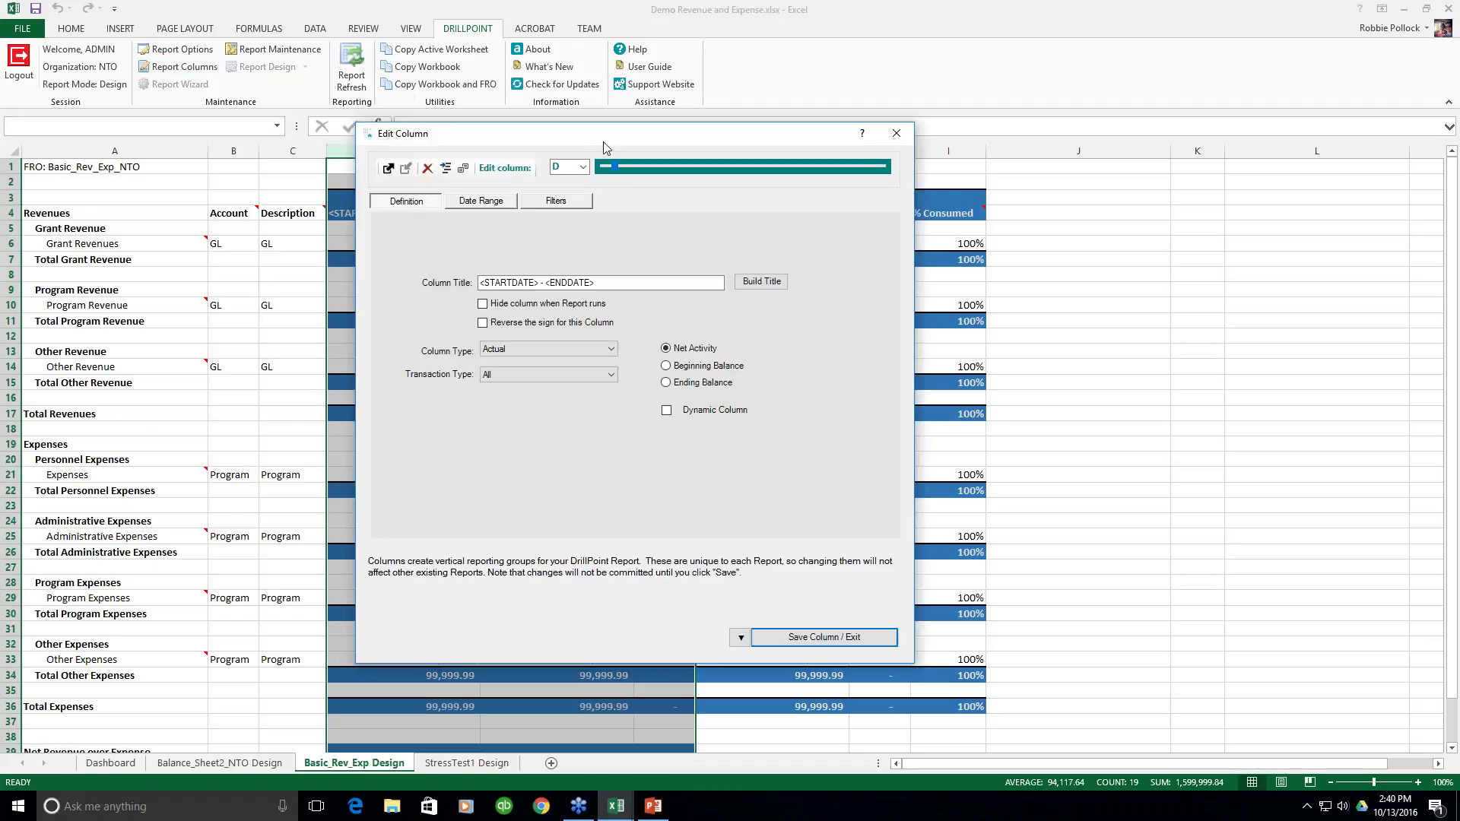
click(487, 205)
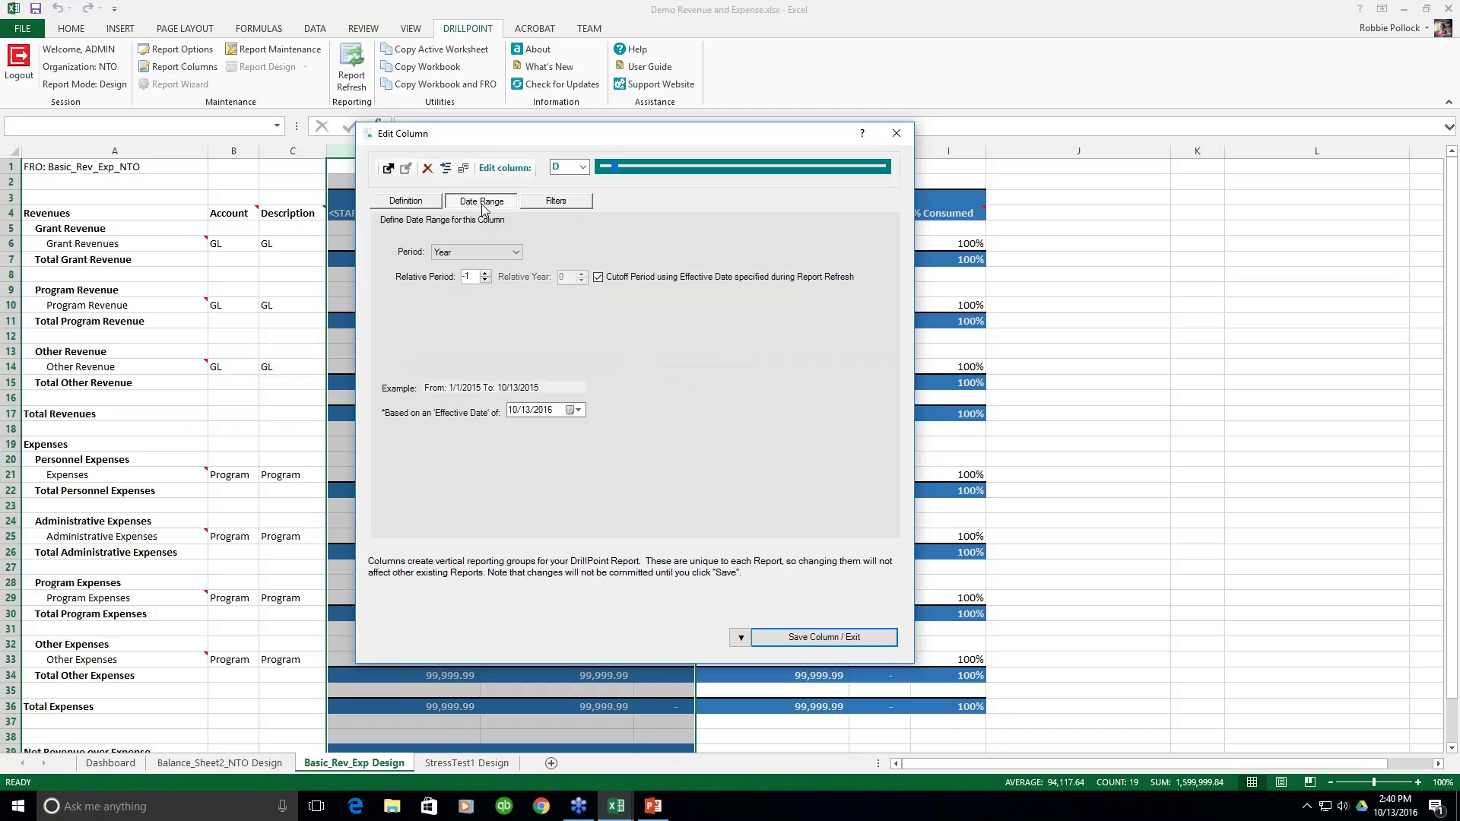
click(562, 205)
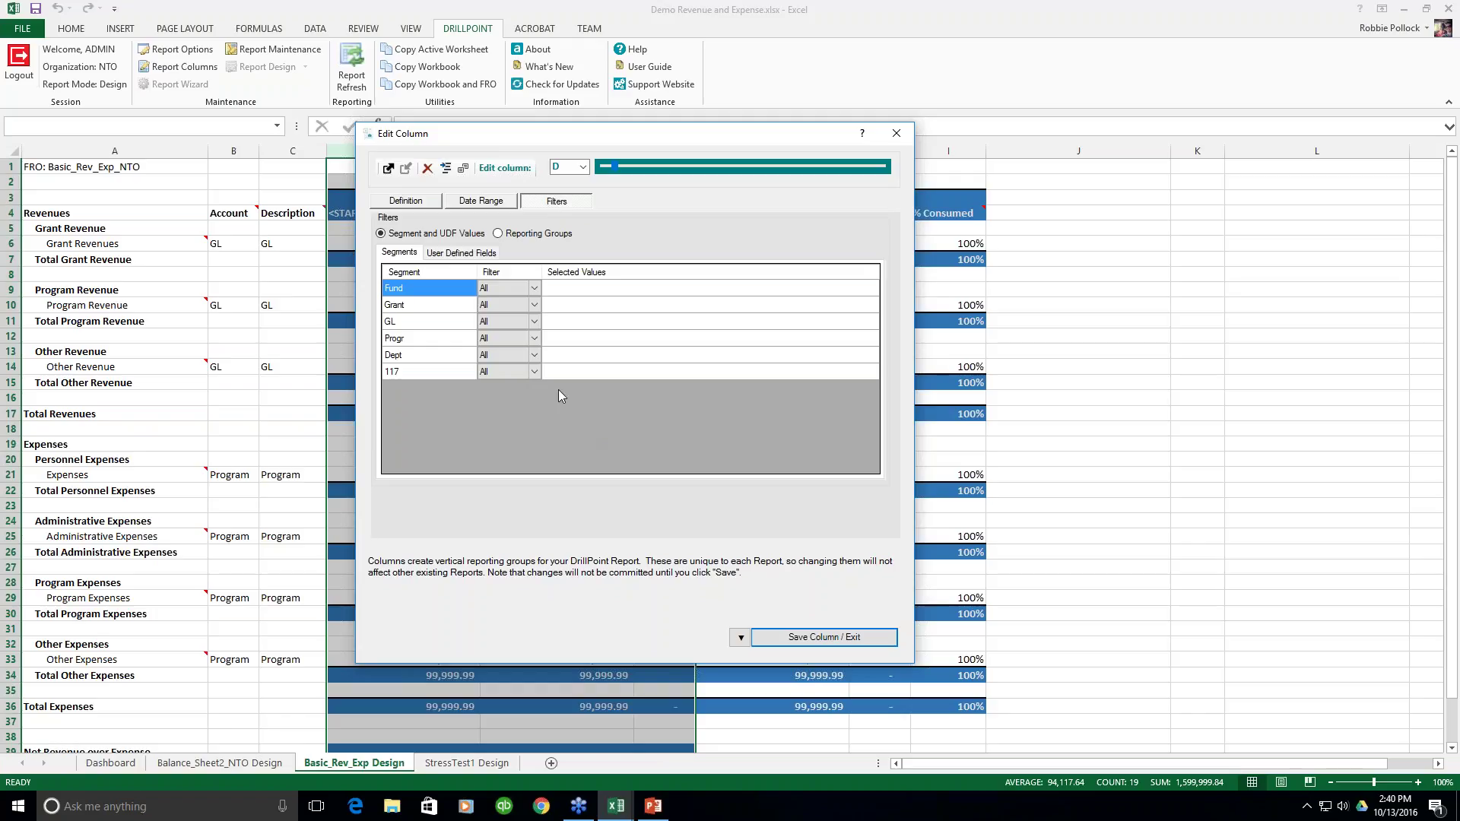
click(403, 202)
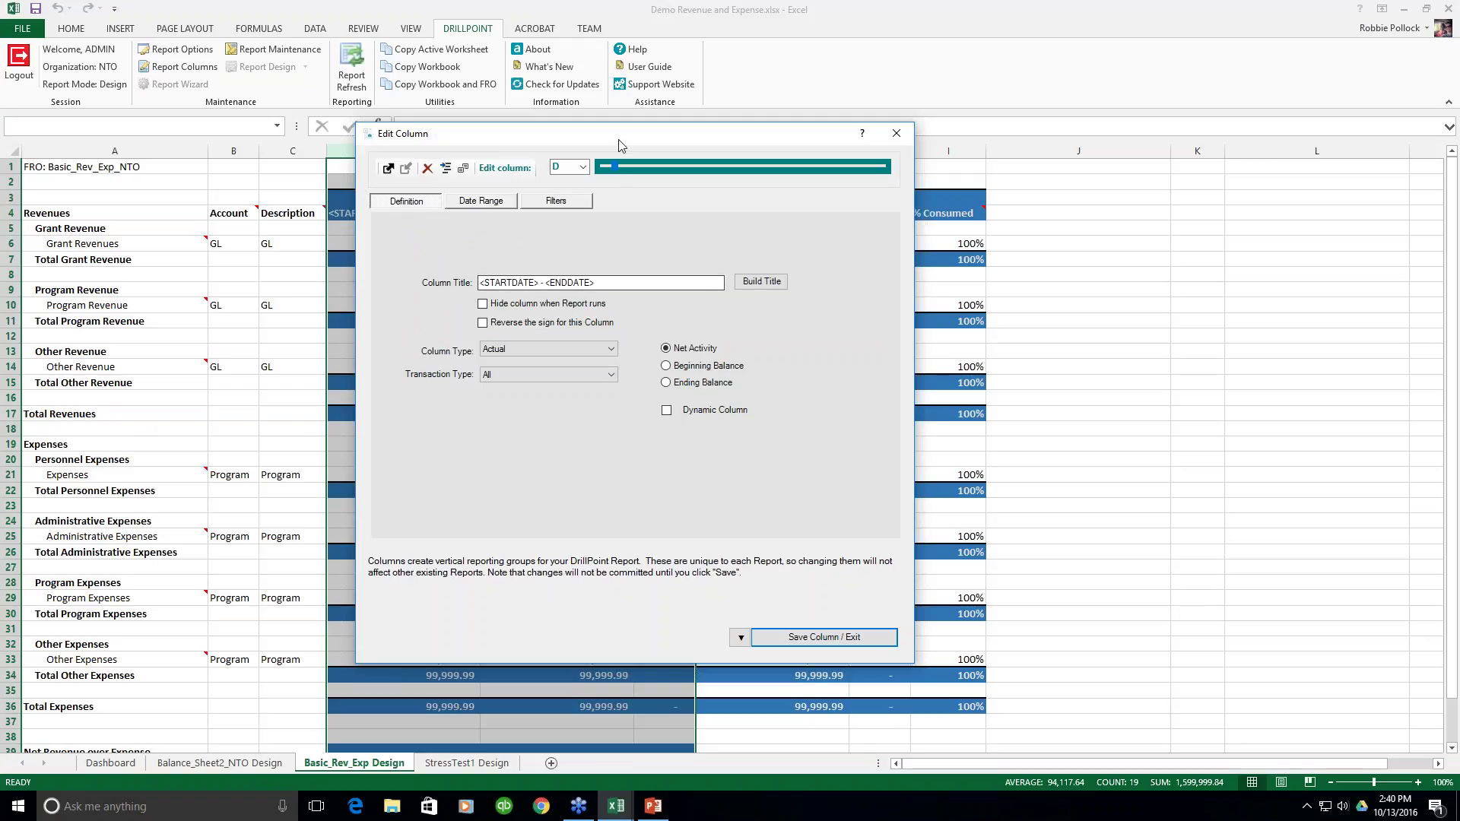
Move the column editor clear of columns D and E and examine the column types available for column D
drag(622, 137, 908, 137)
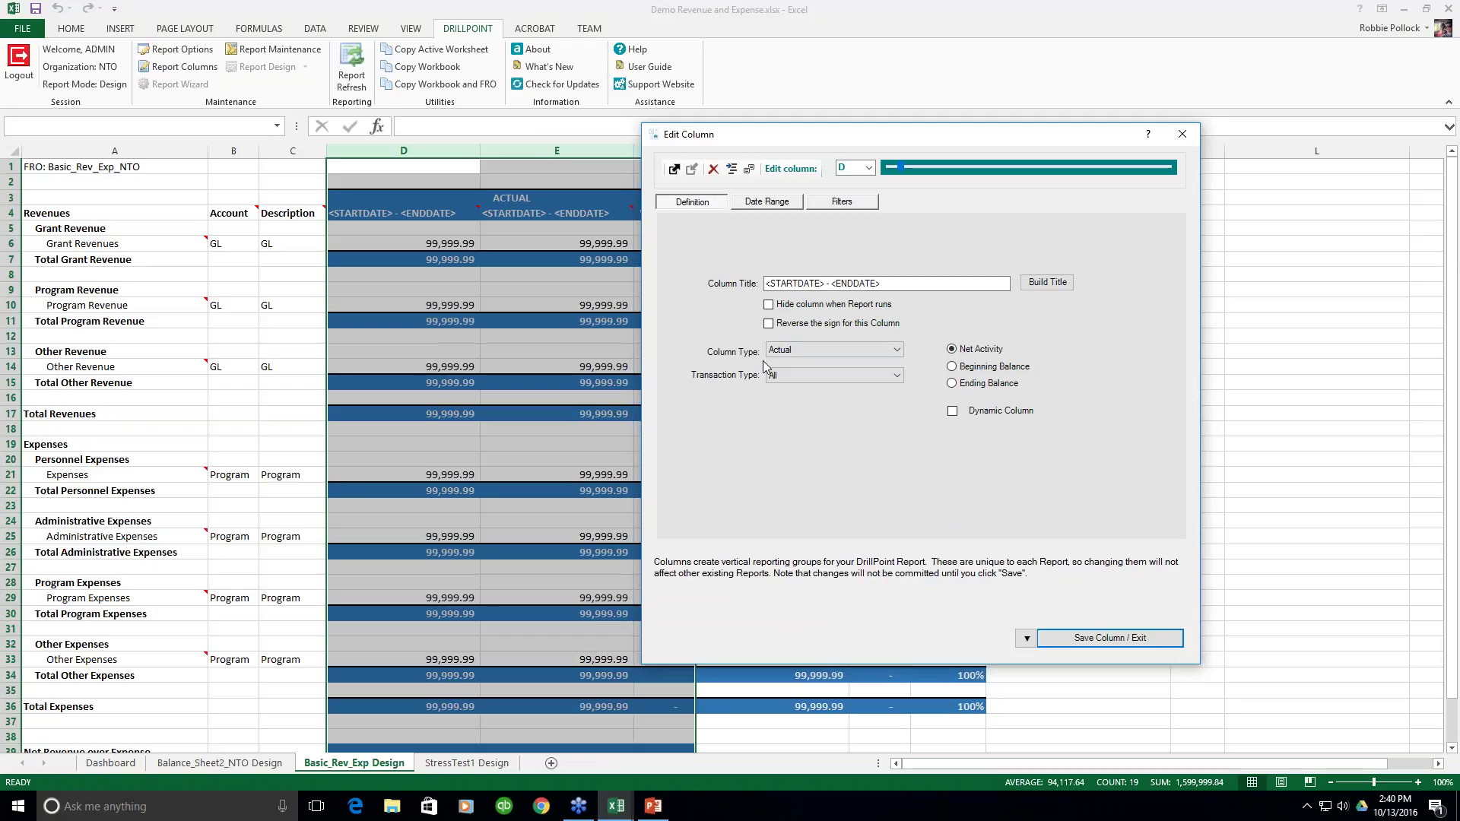
click(899, 352)
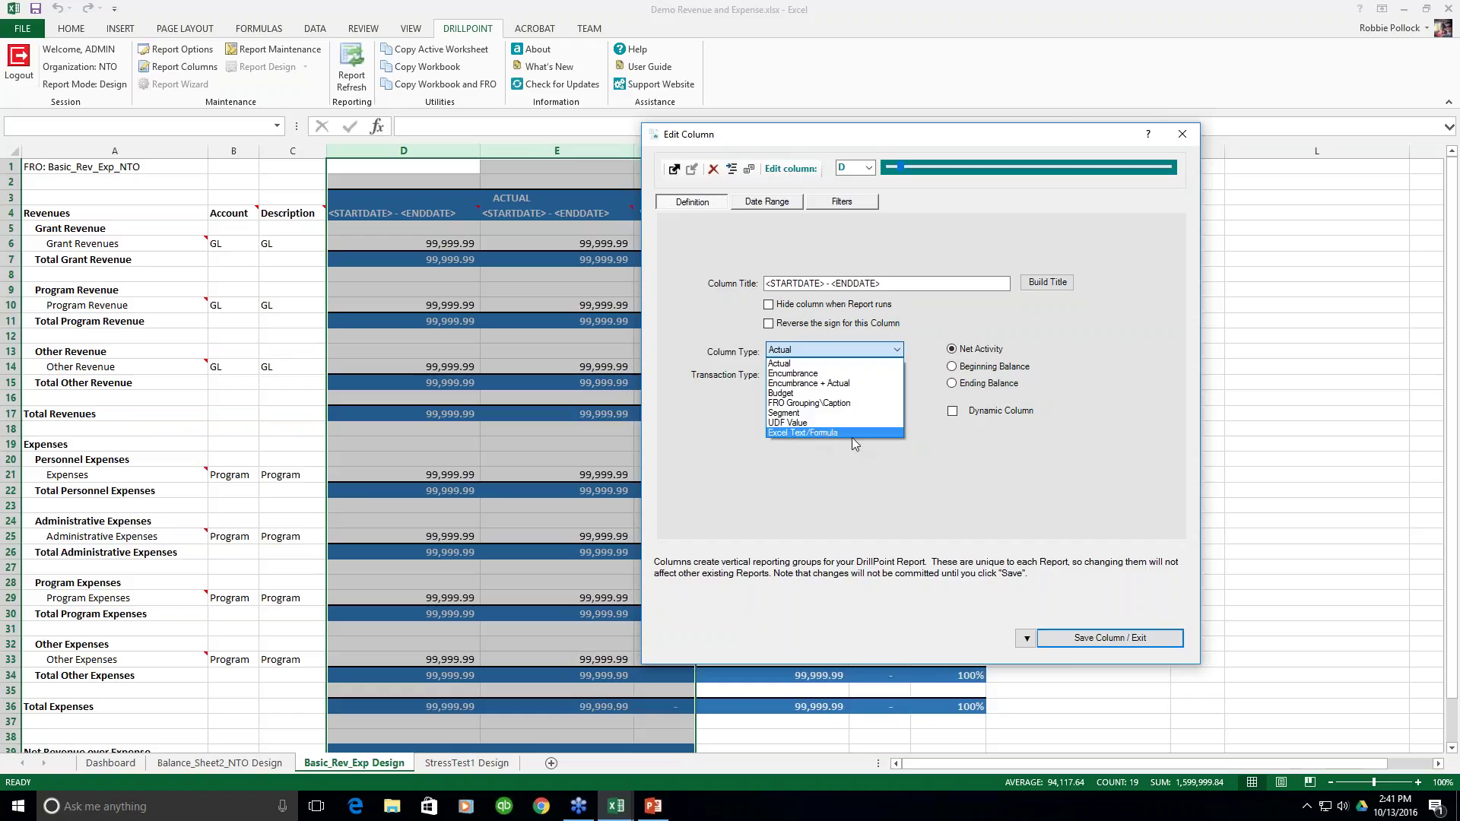
click(1037, 307)
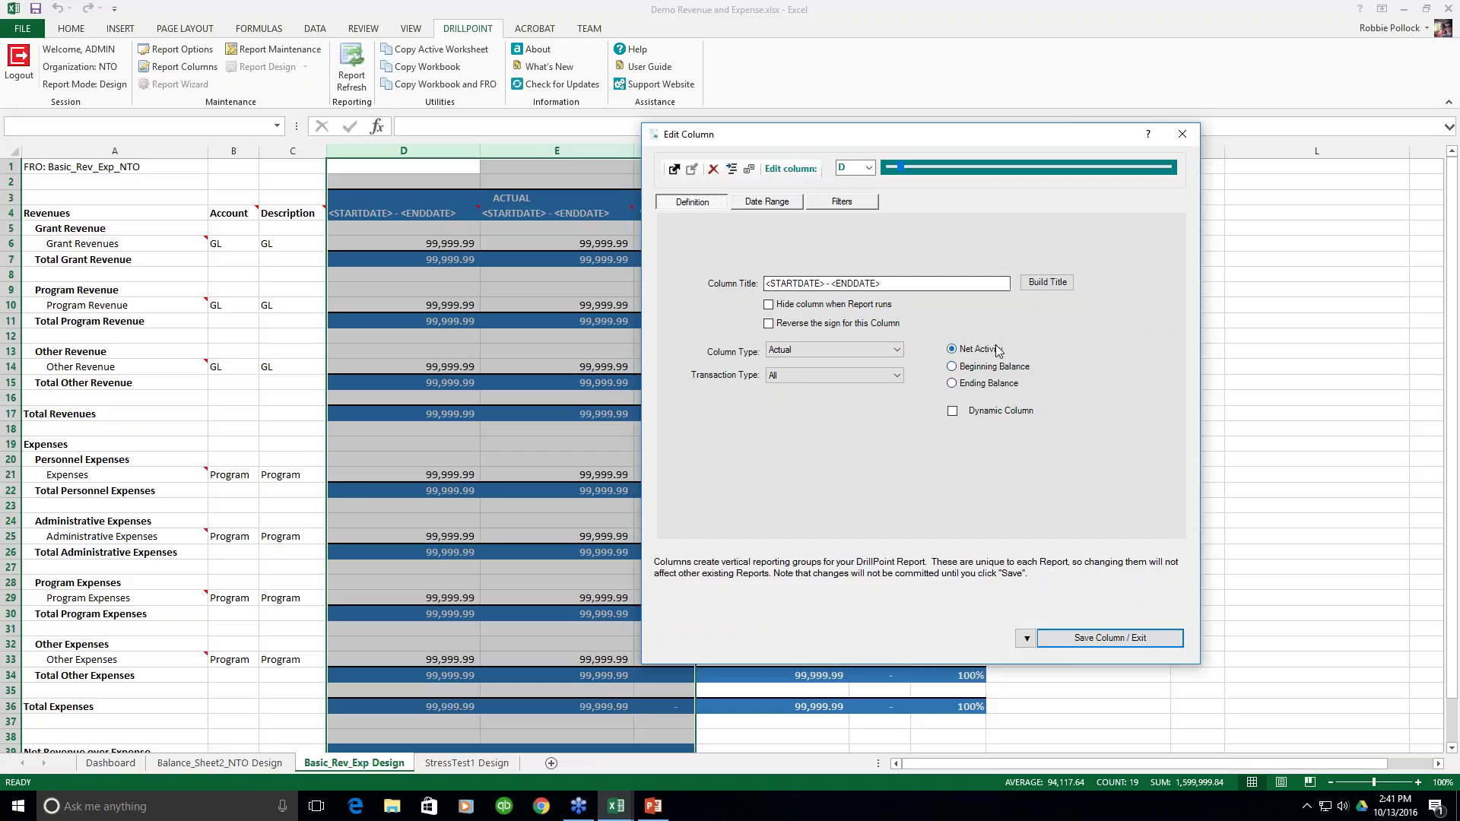
Make column D a dynamic column that dynamically shows budget records from the Original Budget version
click(951, 415)
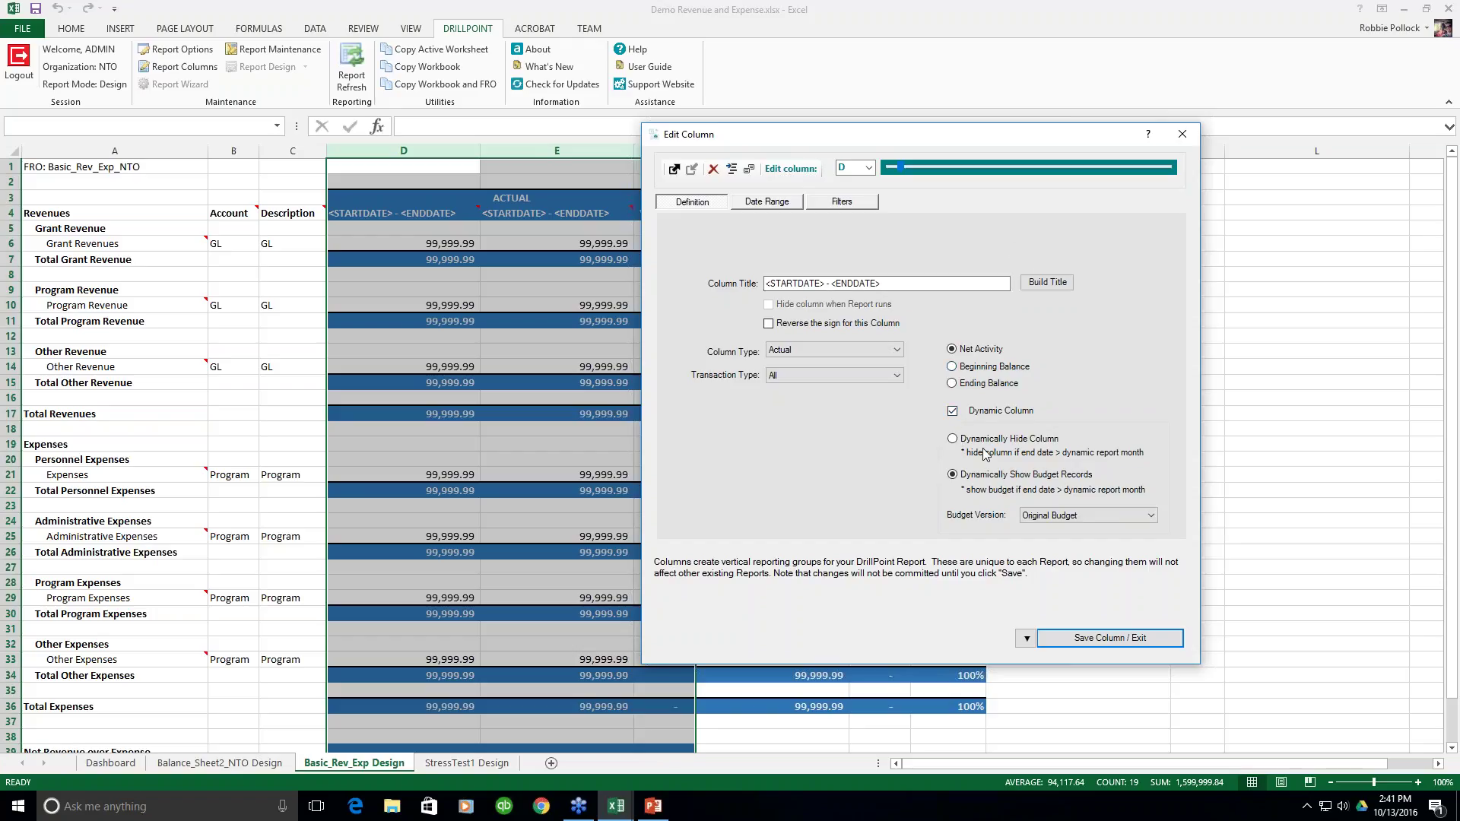
click(961, 441)
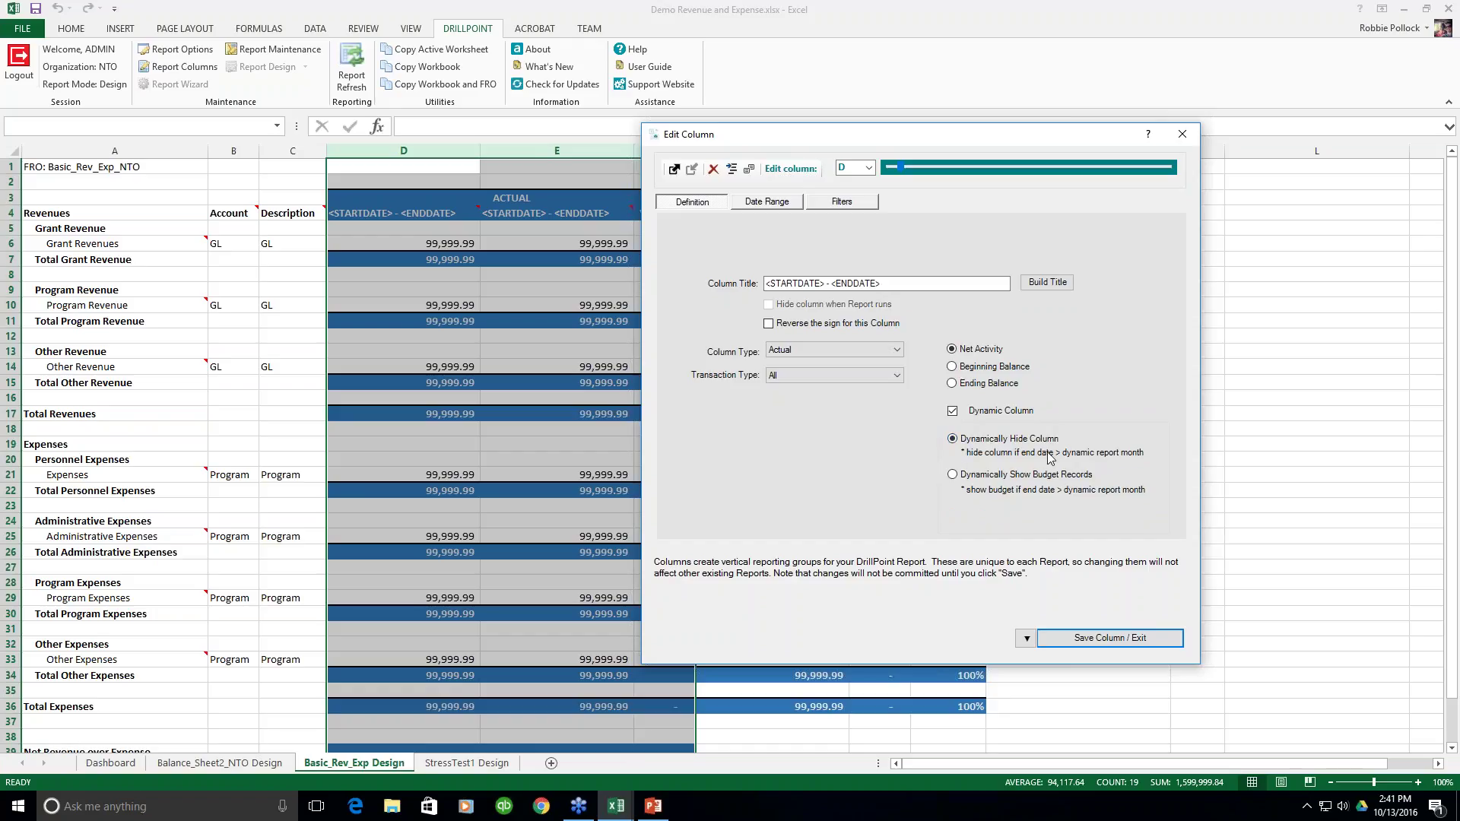
click(953, 475)
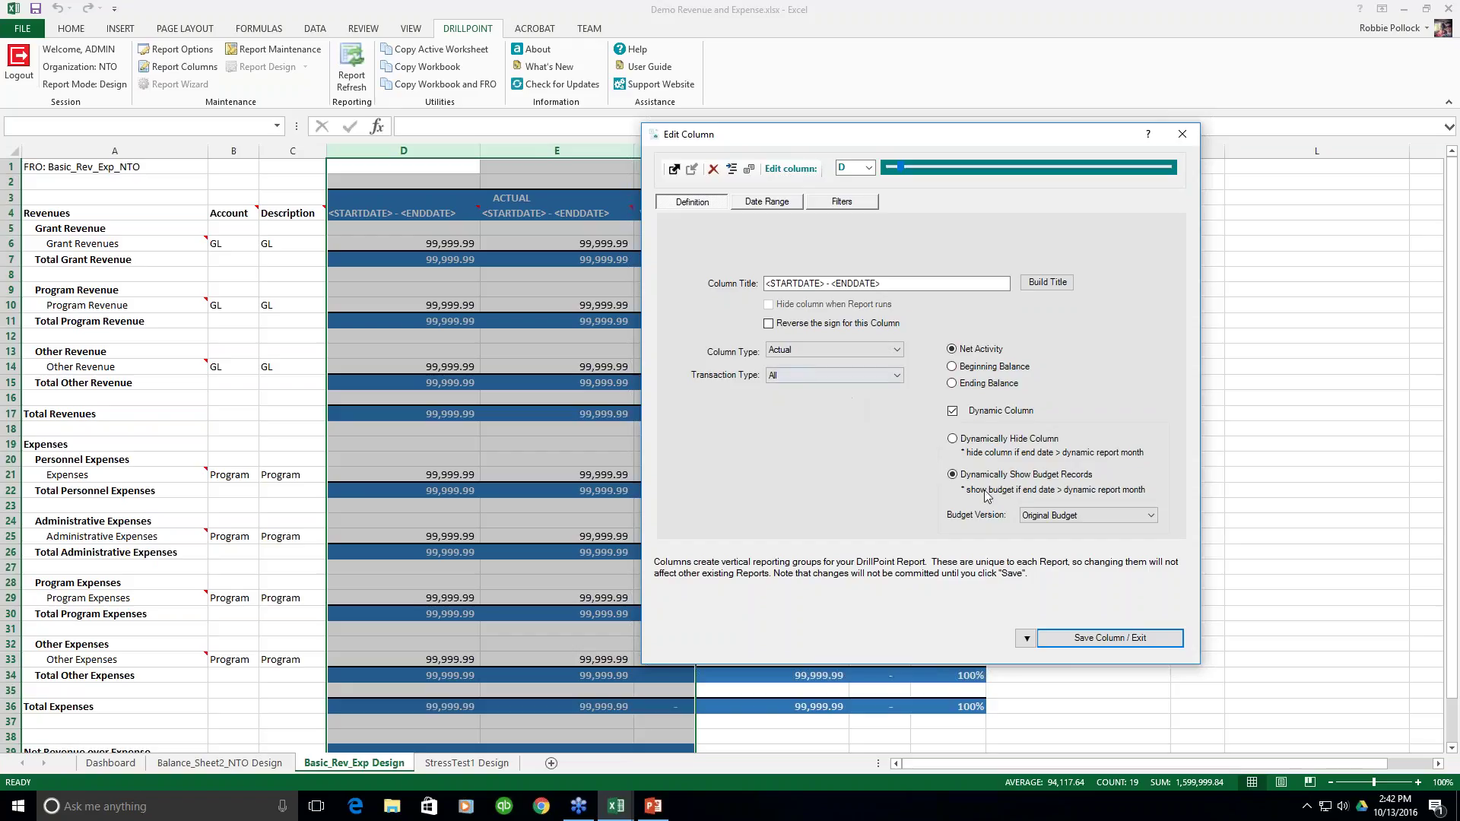
click(1154, 516)
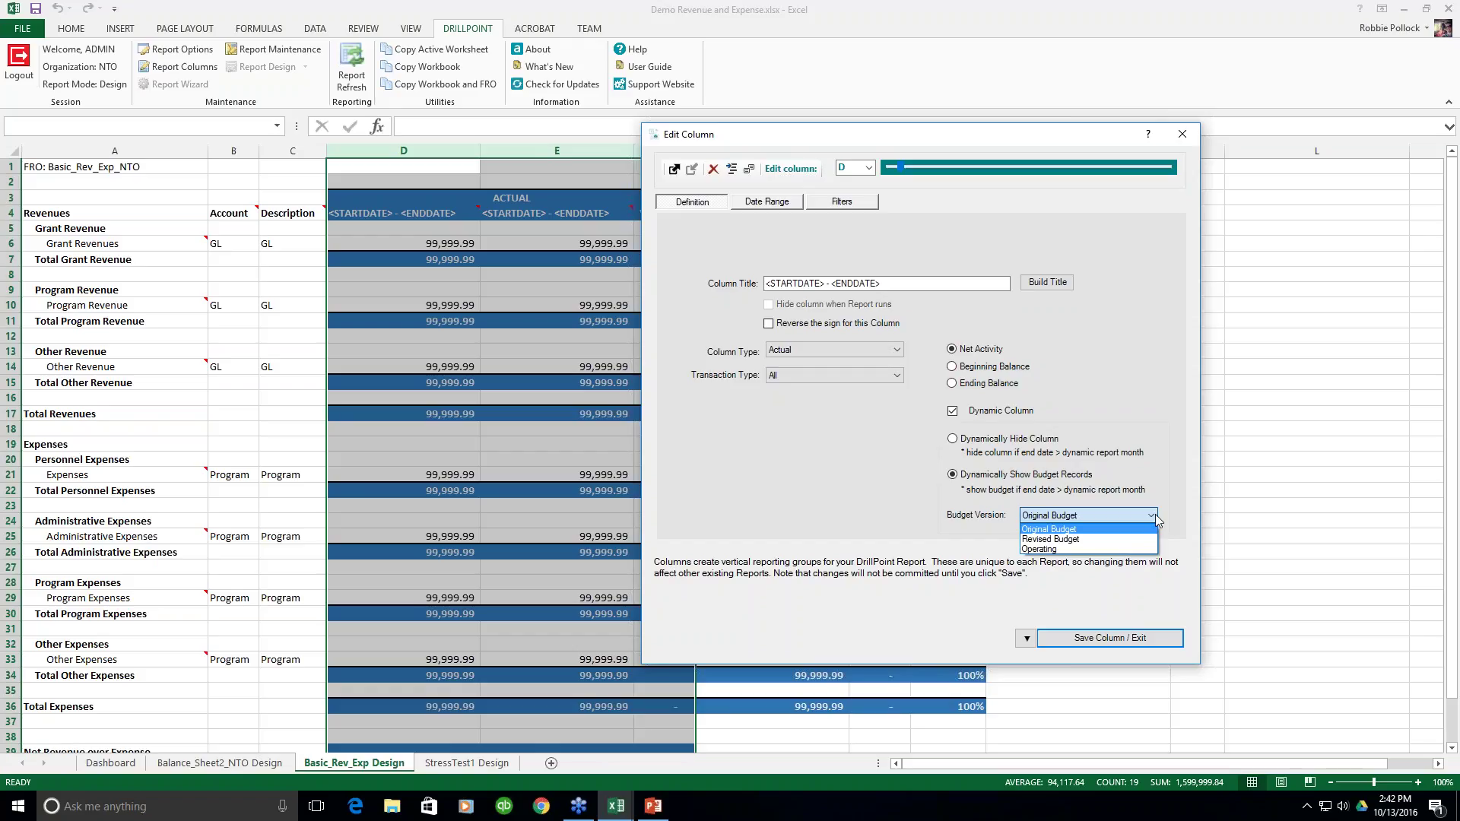
click(1155, 514)
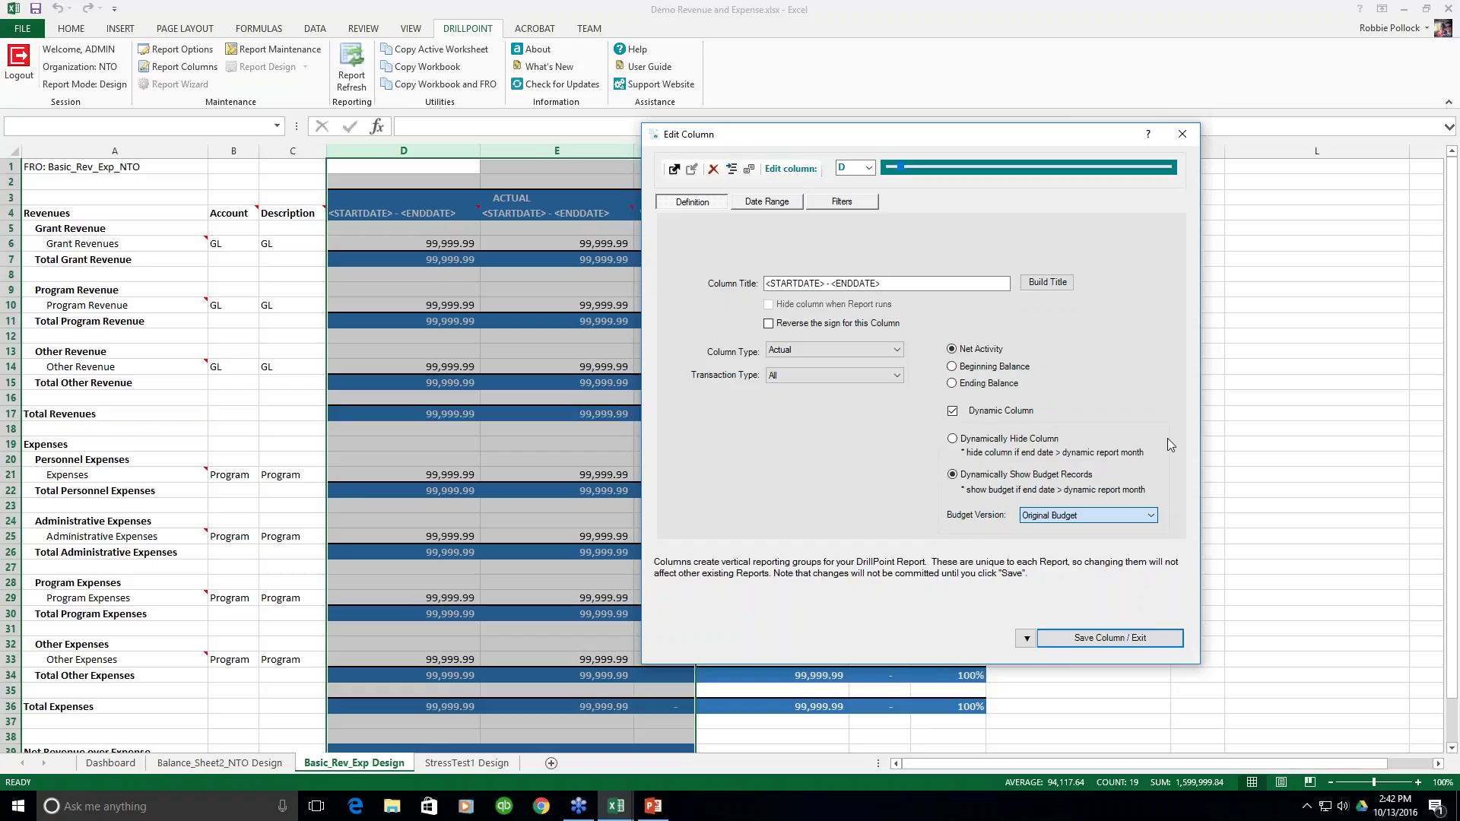
Keep Year as the period of column D's date range and adjust its relative period
click(766, 202)
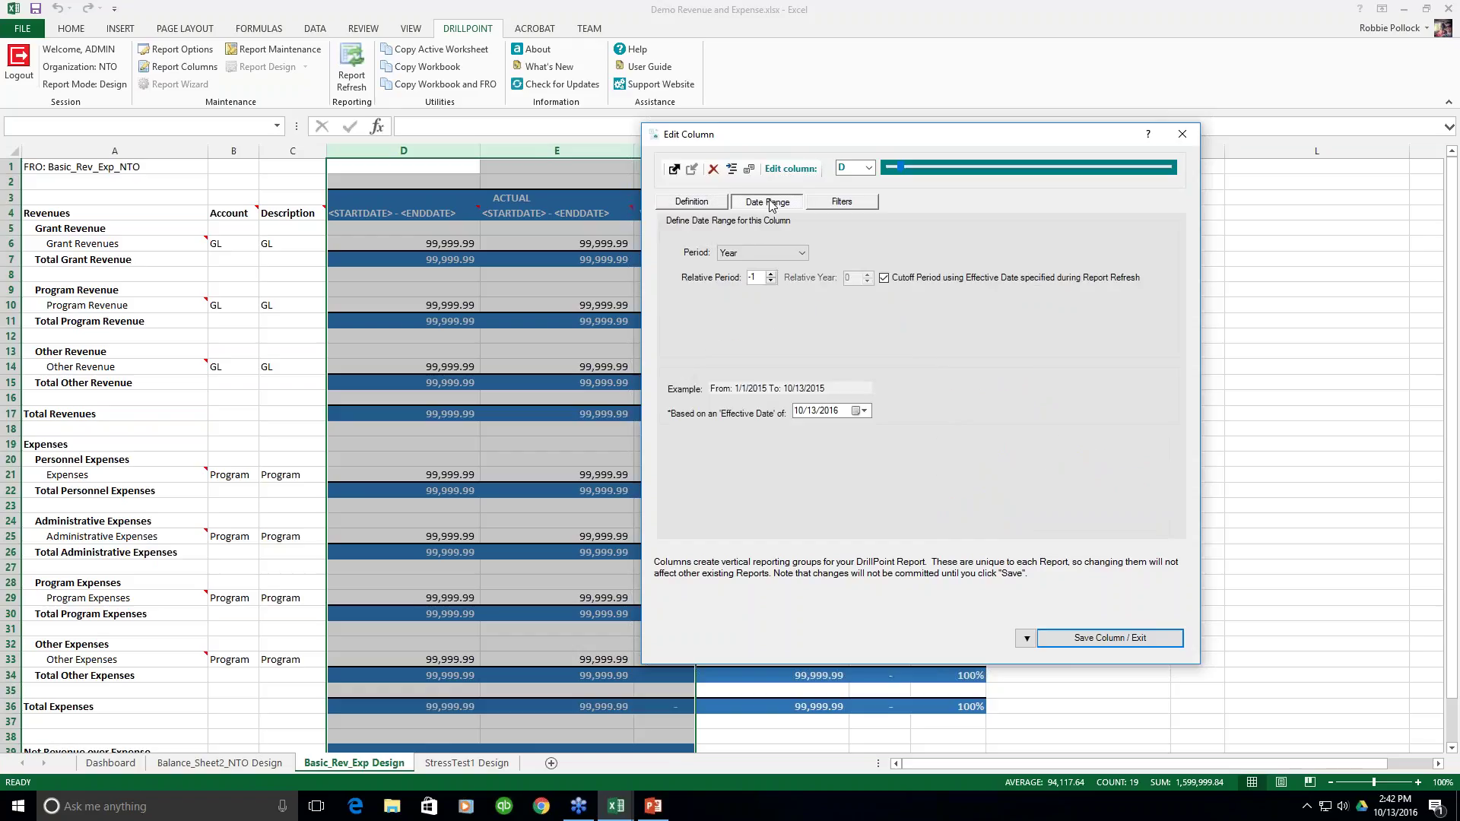
click(803, 252)
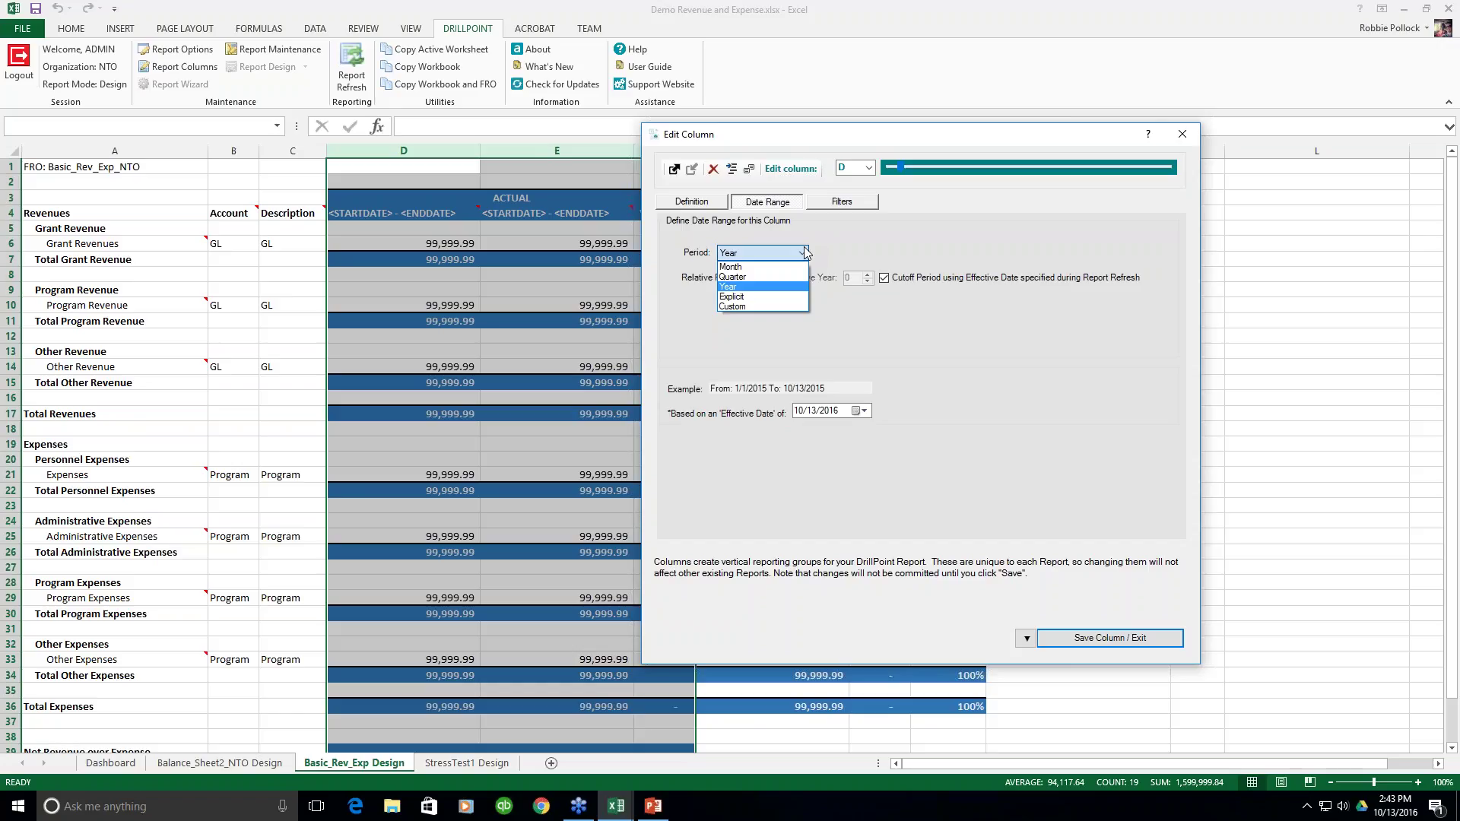
click(747, 286)
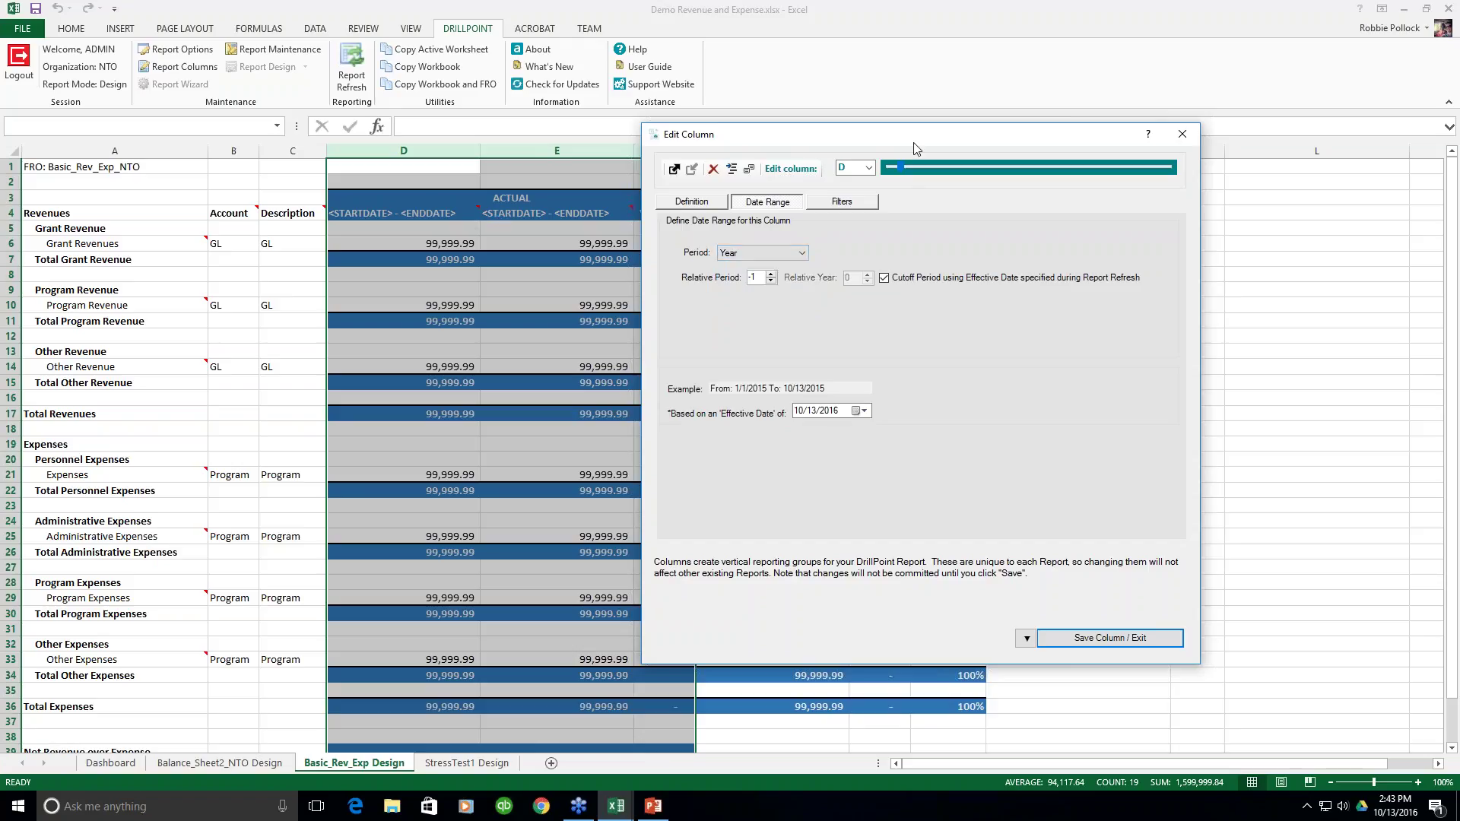
drag(915, 136, 948, 127)
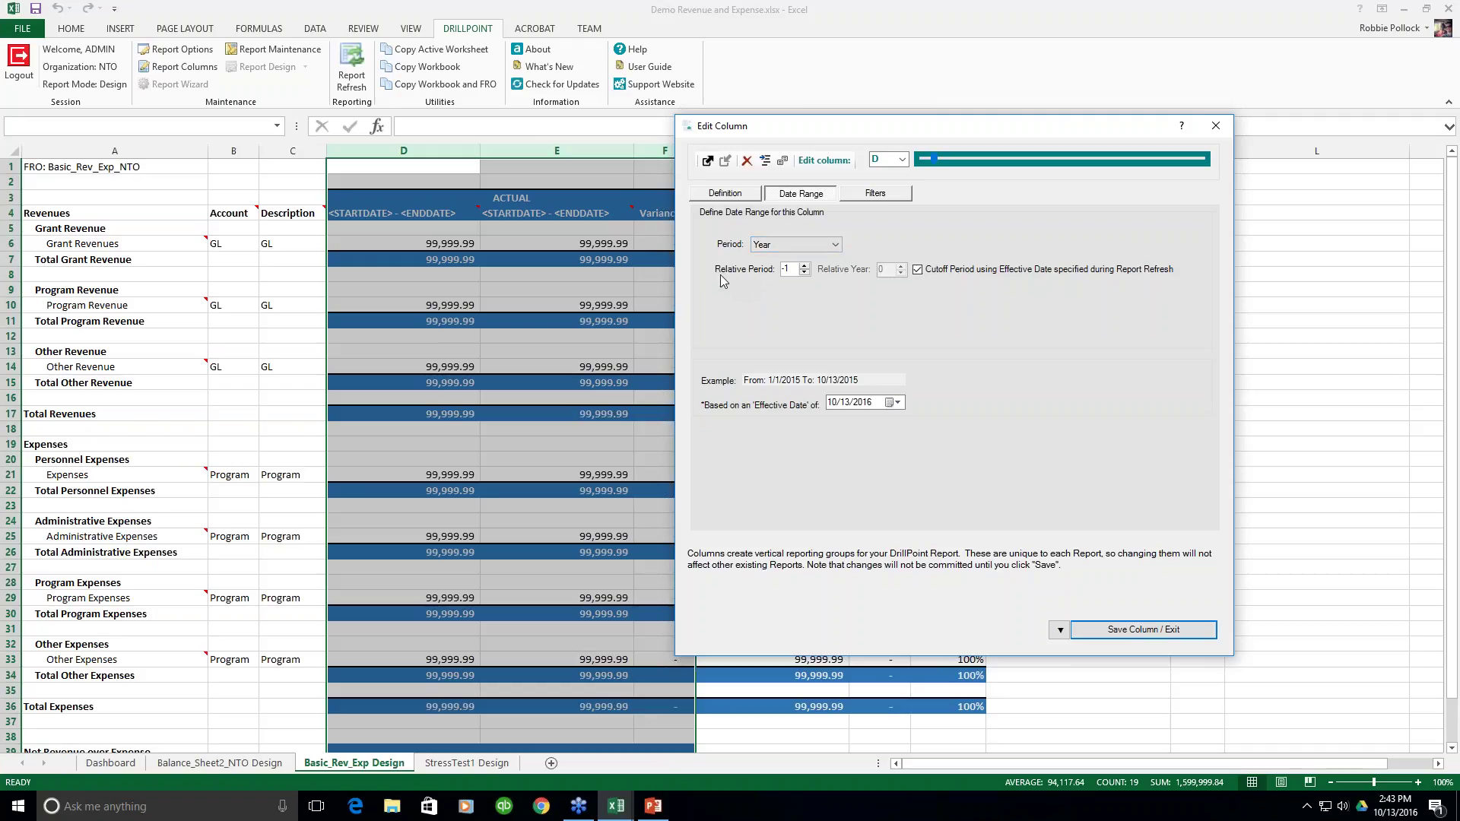
mouse_move(755, 275)
click(804, 266)
click(806, 272)
click(804, 273)
Review column D's segment, user defined field and reporting group filters, ending on the segment filters
click(878, 195)
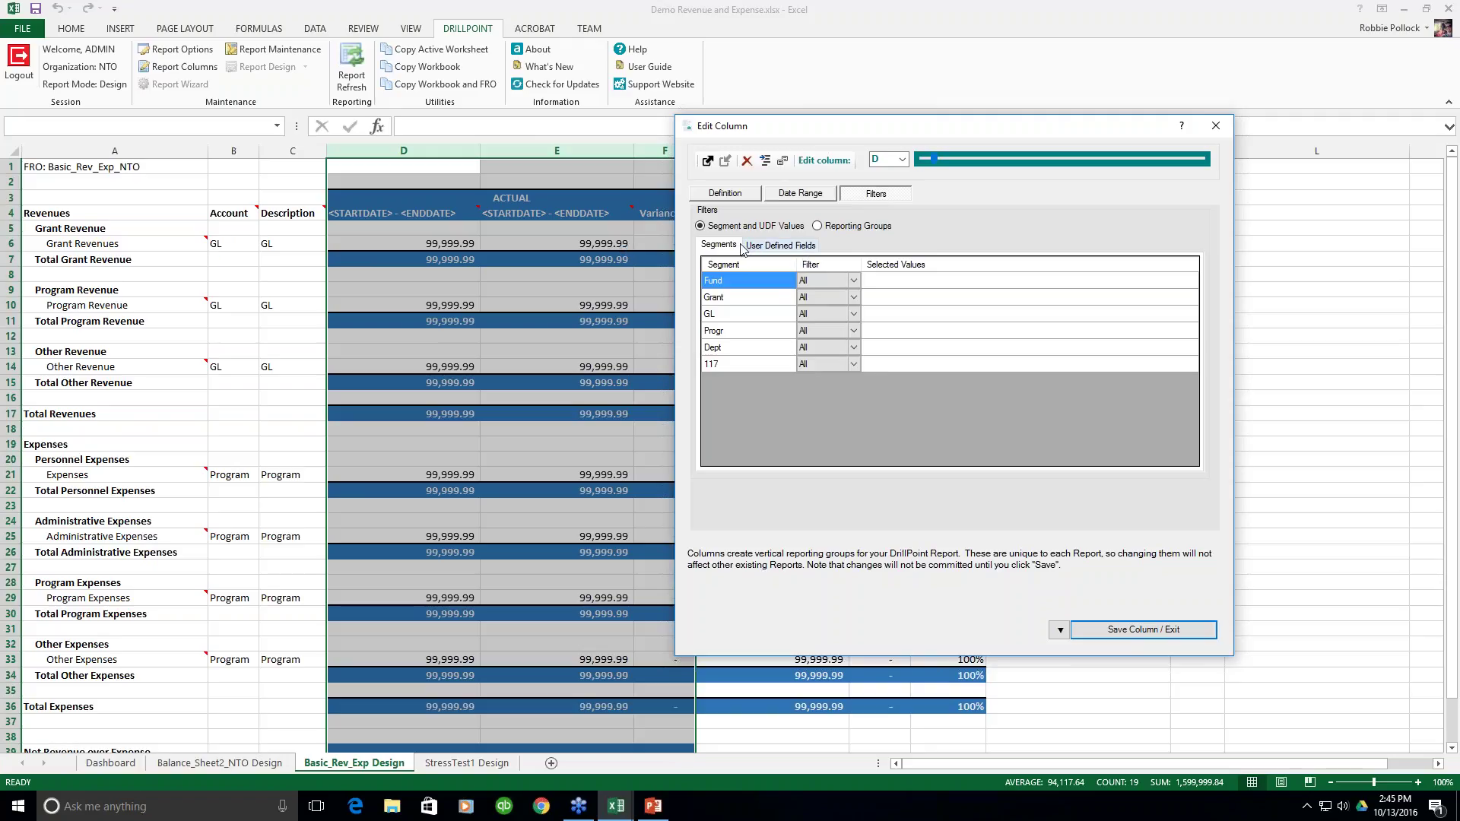
click(775, 246)
click(719, 245)
click(816, 226)
click(729, 228)
Examine the grant values available for filtering column D, cancel the grant filter and close the column editor without saving
click(820, 297)
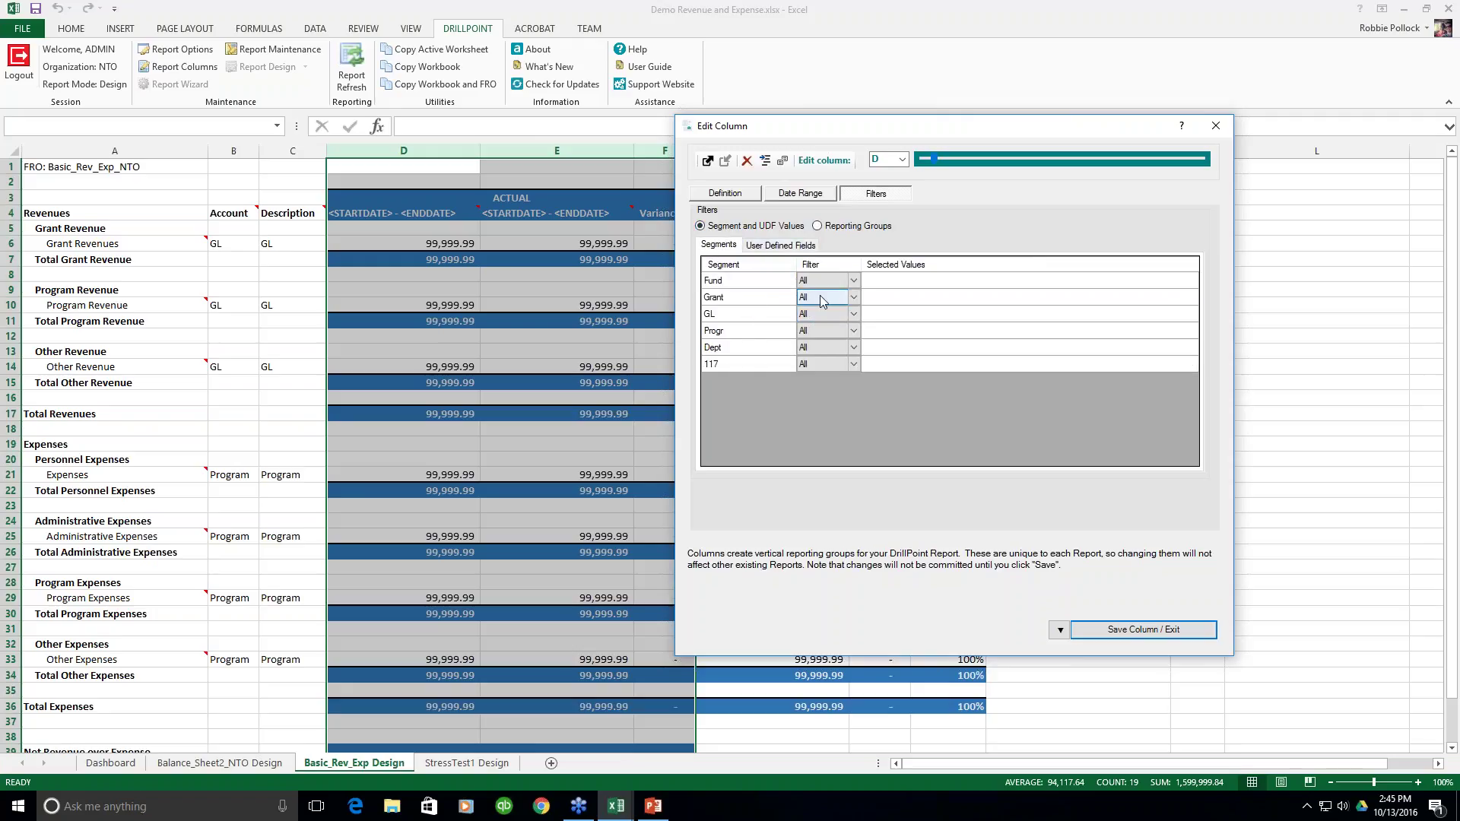
click(820, 296)
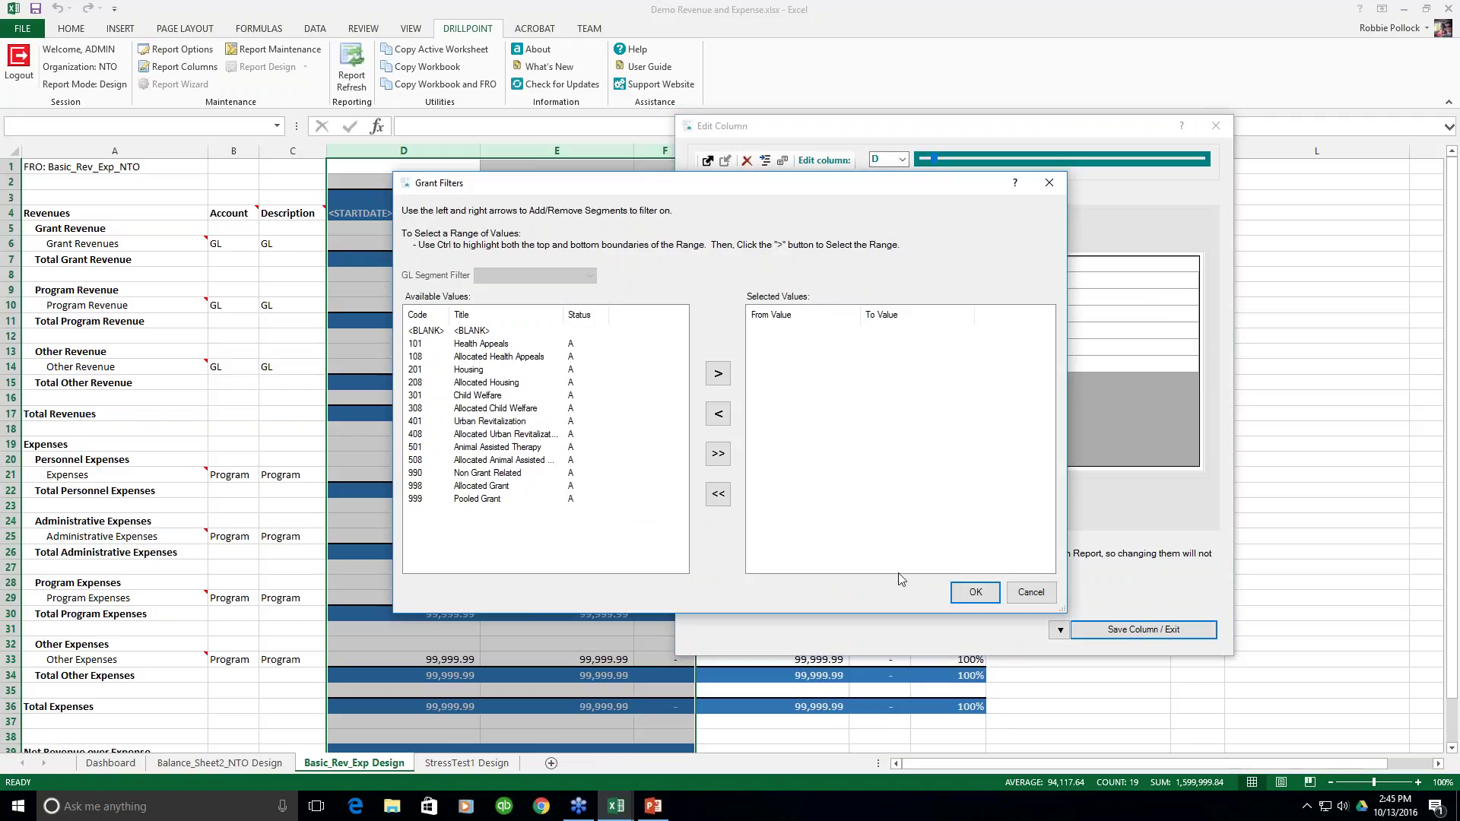
click(475, 344)
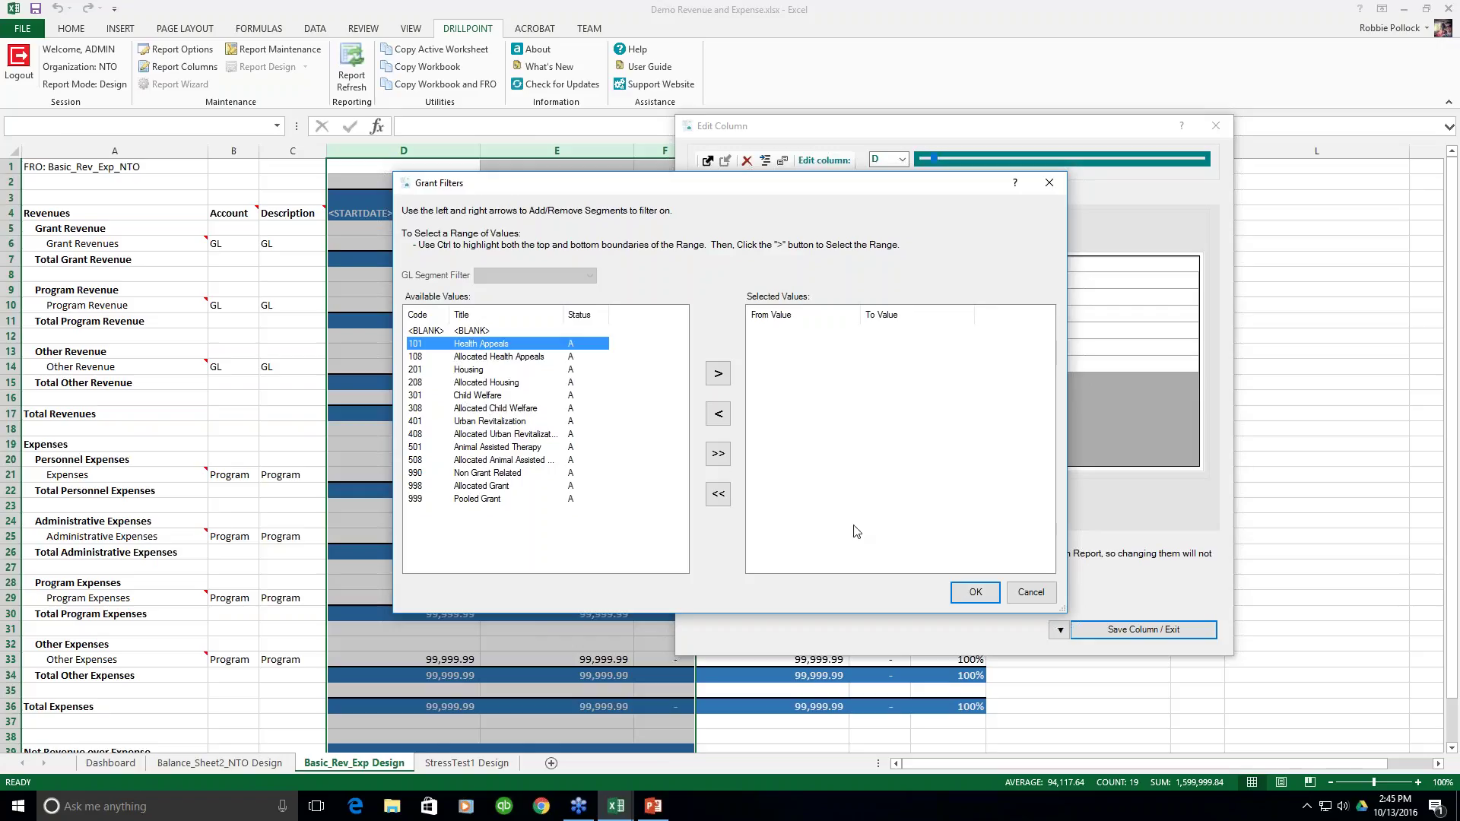
click(1031, 594)
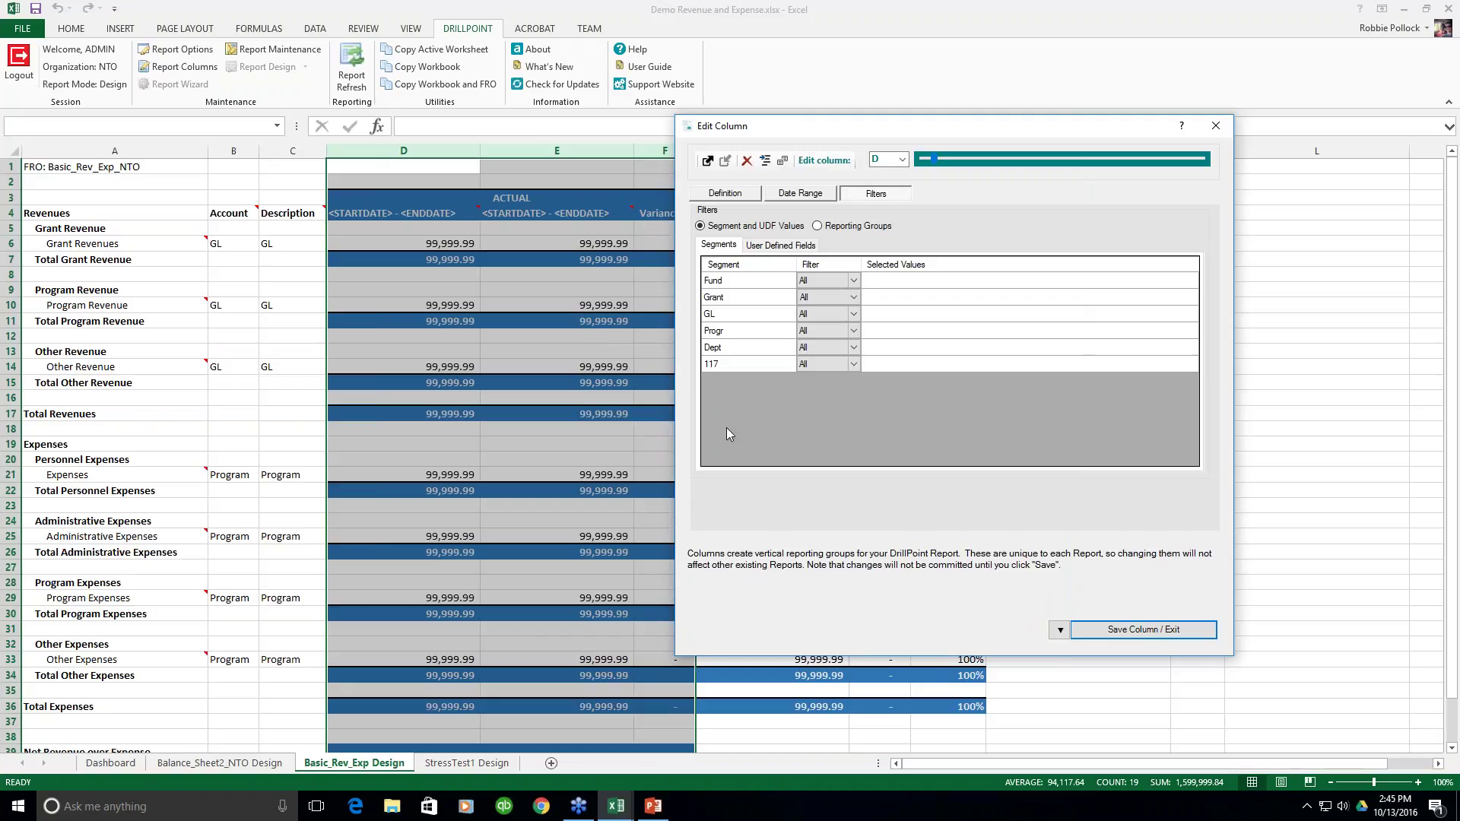
click(1214, 127)
click(1028, 214)
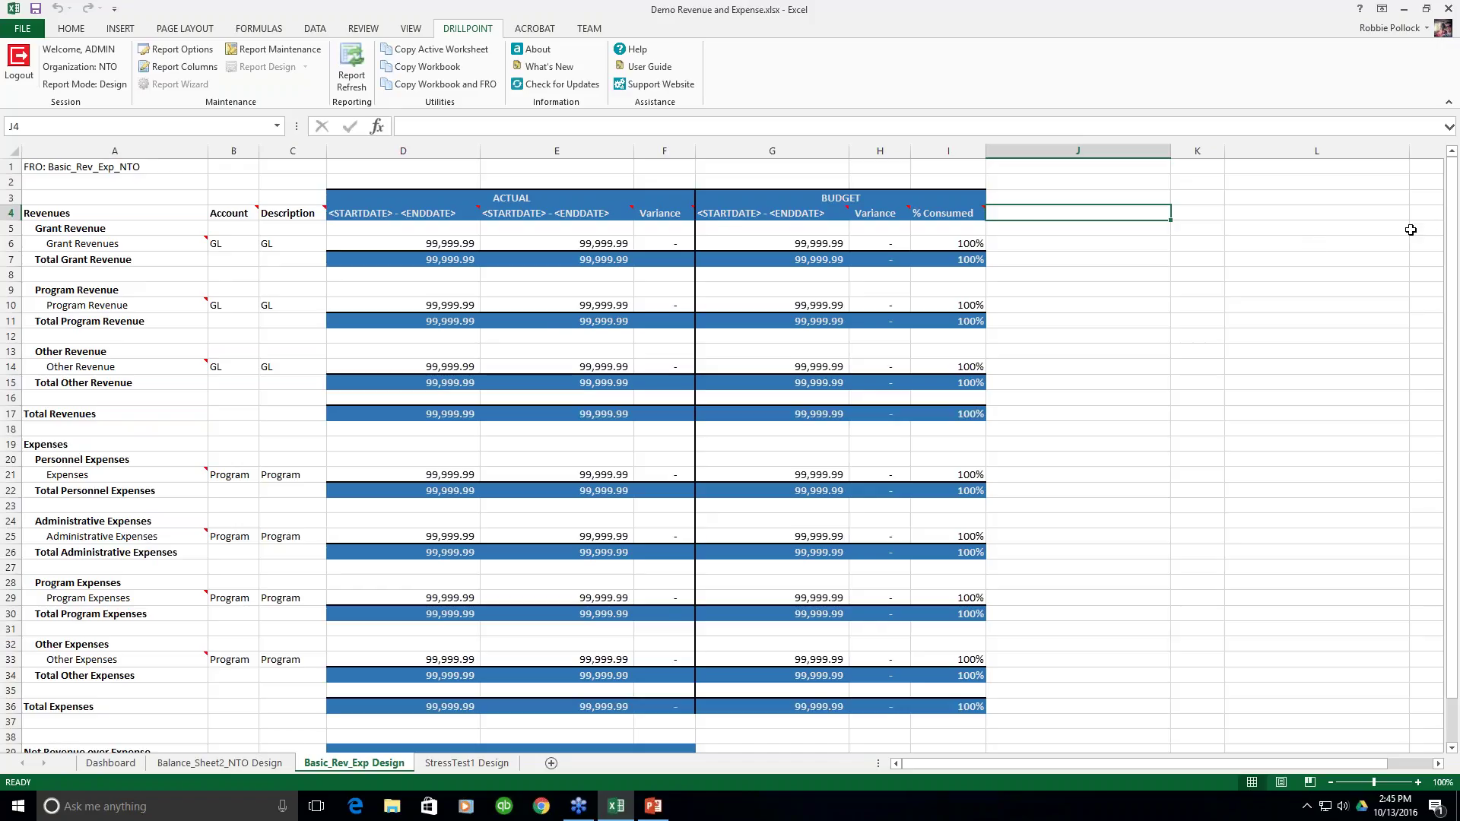
Open column E's definition, move the editor clear of the actual columns and review its date range settings
click(552, 149)
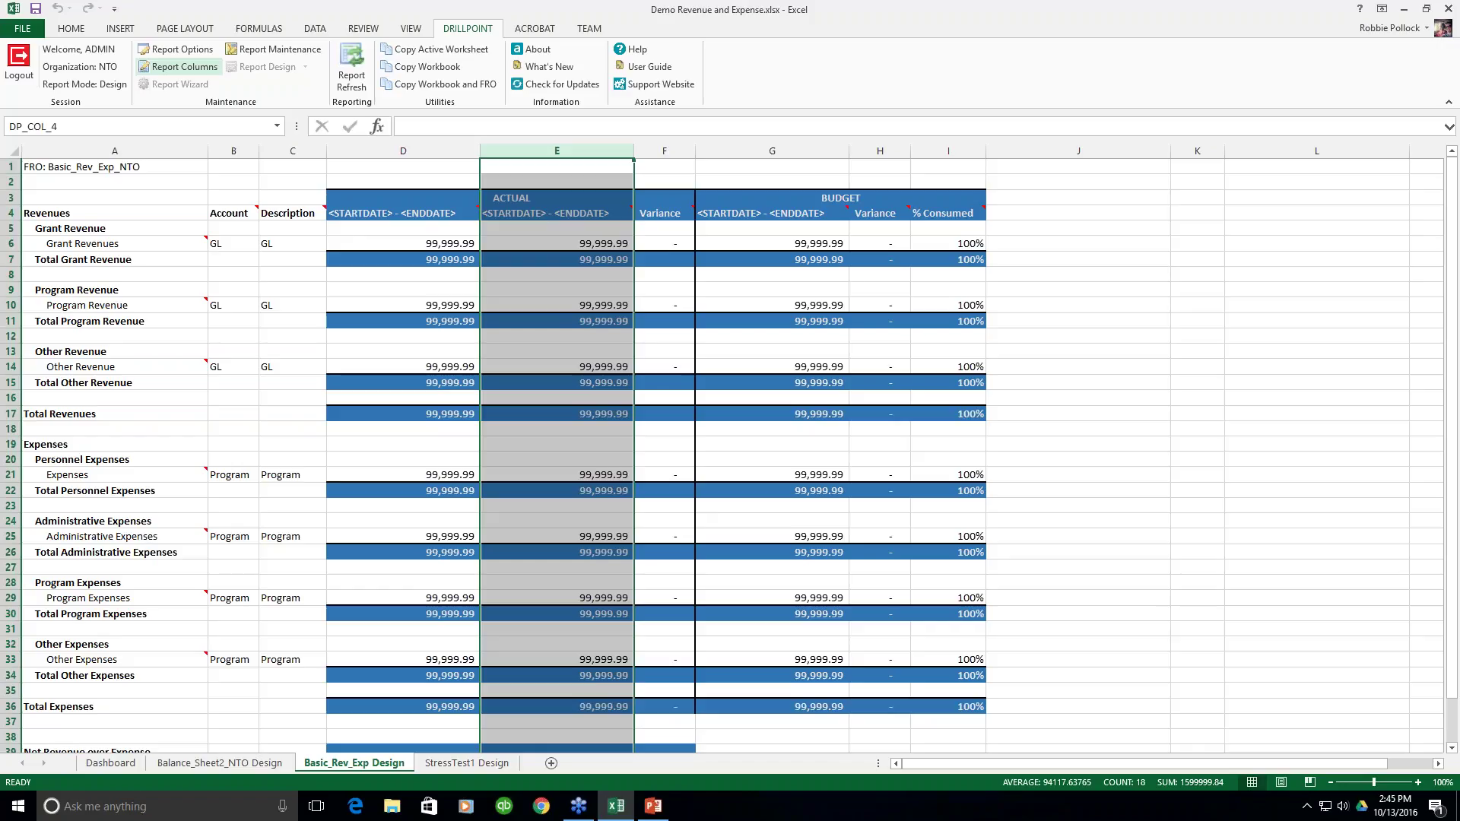
click(180, 66)
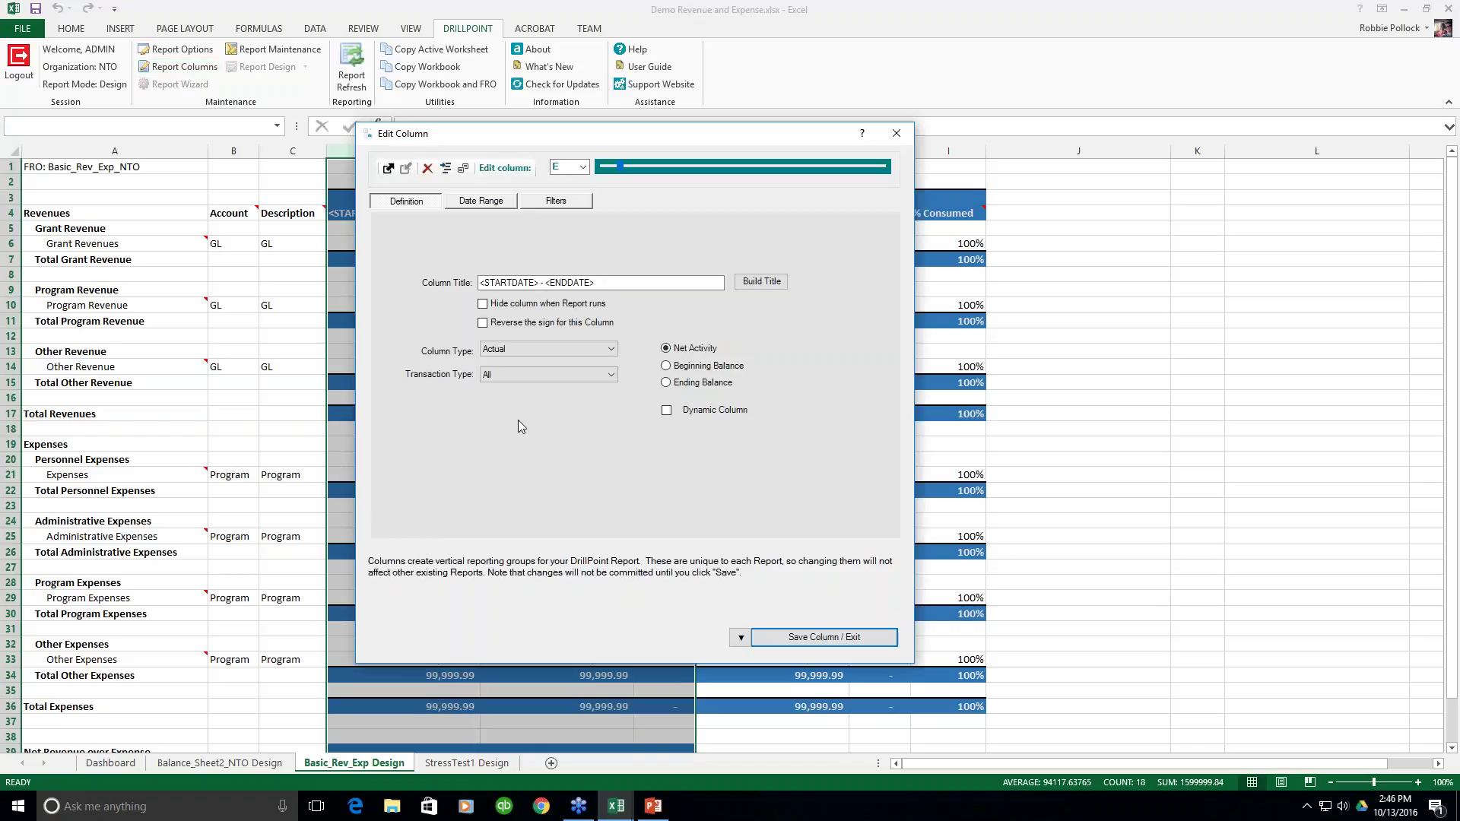
drag(522, 134, 769, 117)
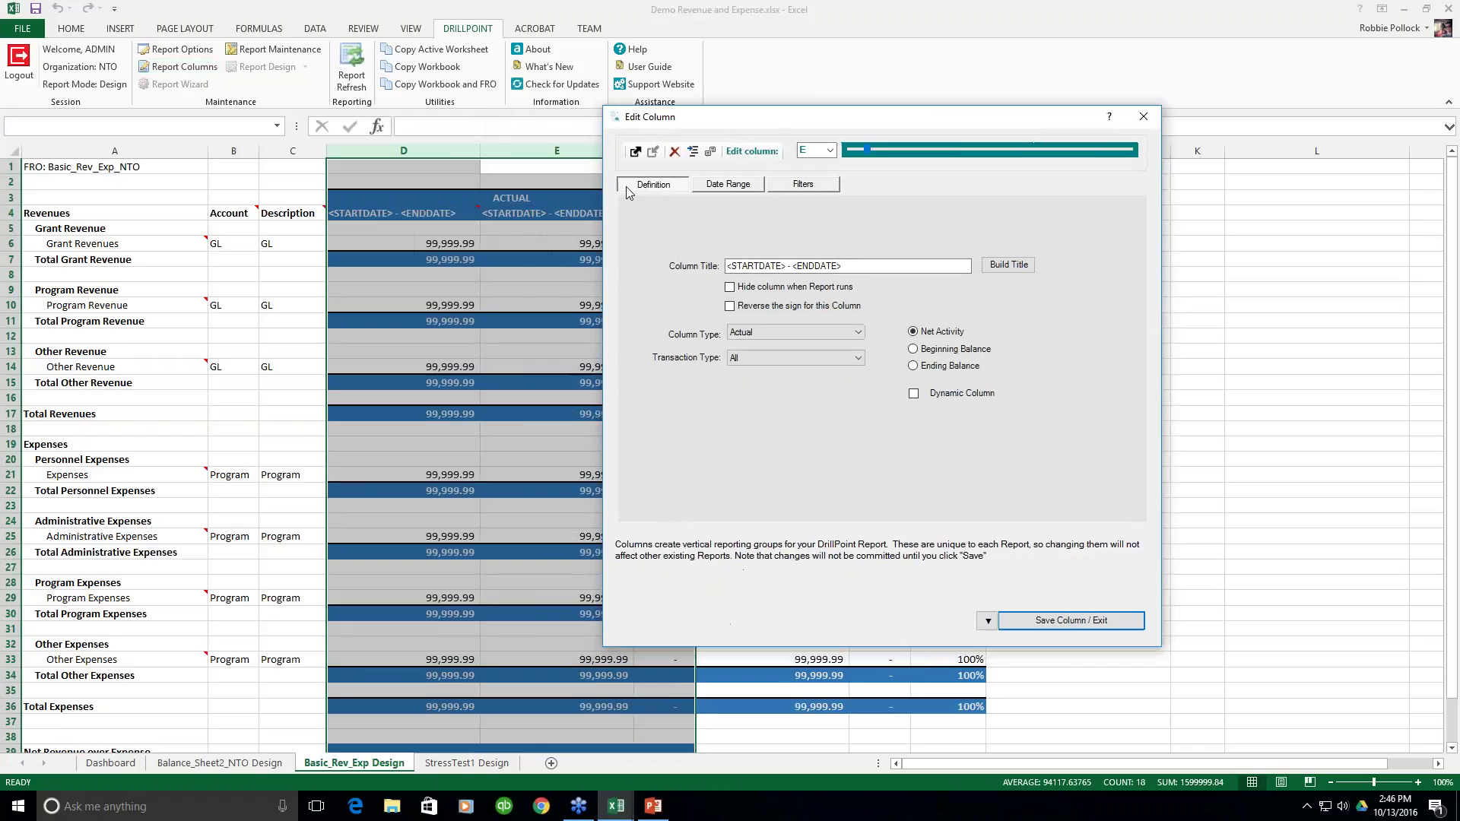
click(732, 189)
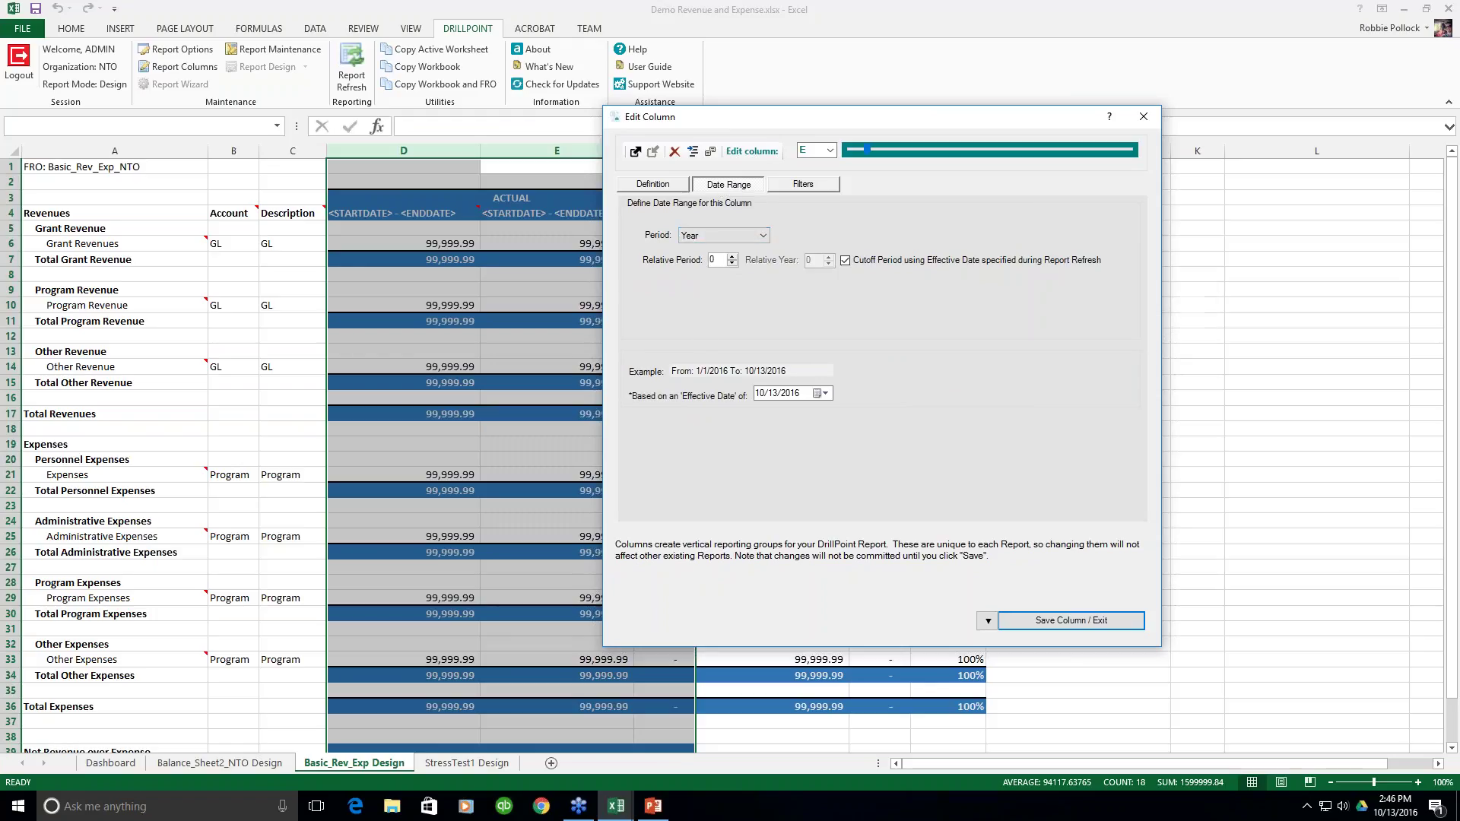
key(BackSpace)
text(6)
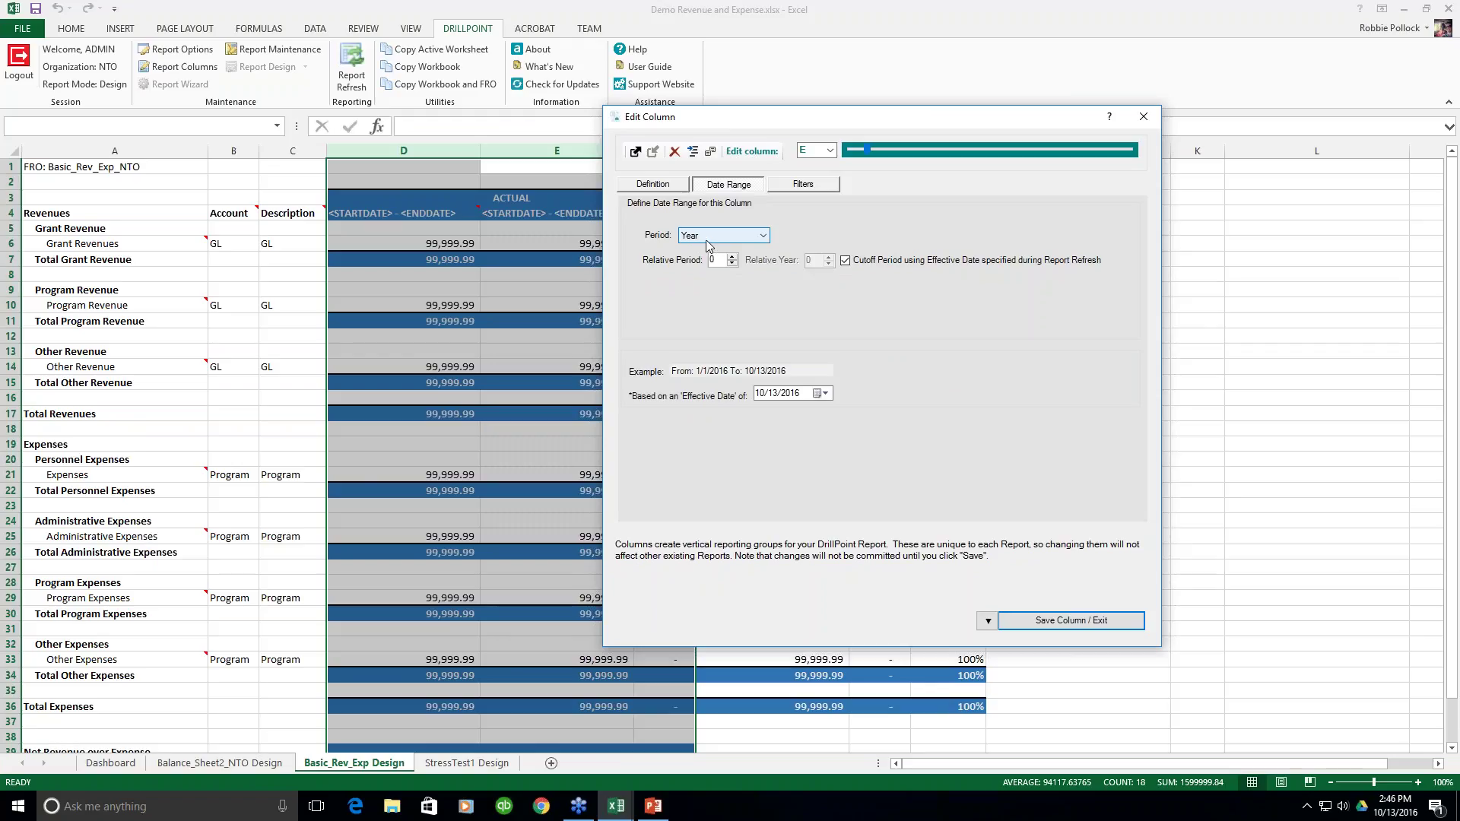
Try the Explicit and Custom periods for column E's date range and close the column editor without saving
click(763, 236)
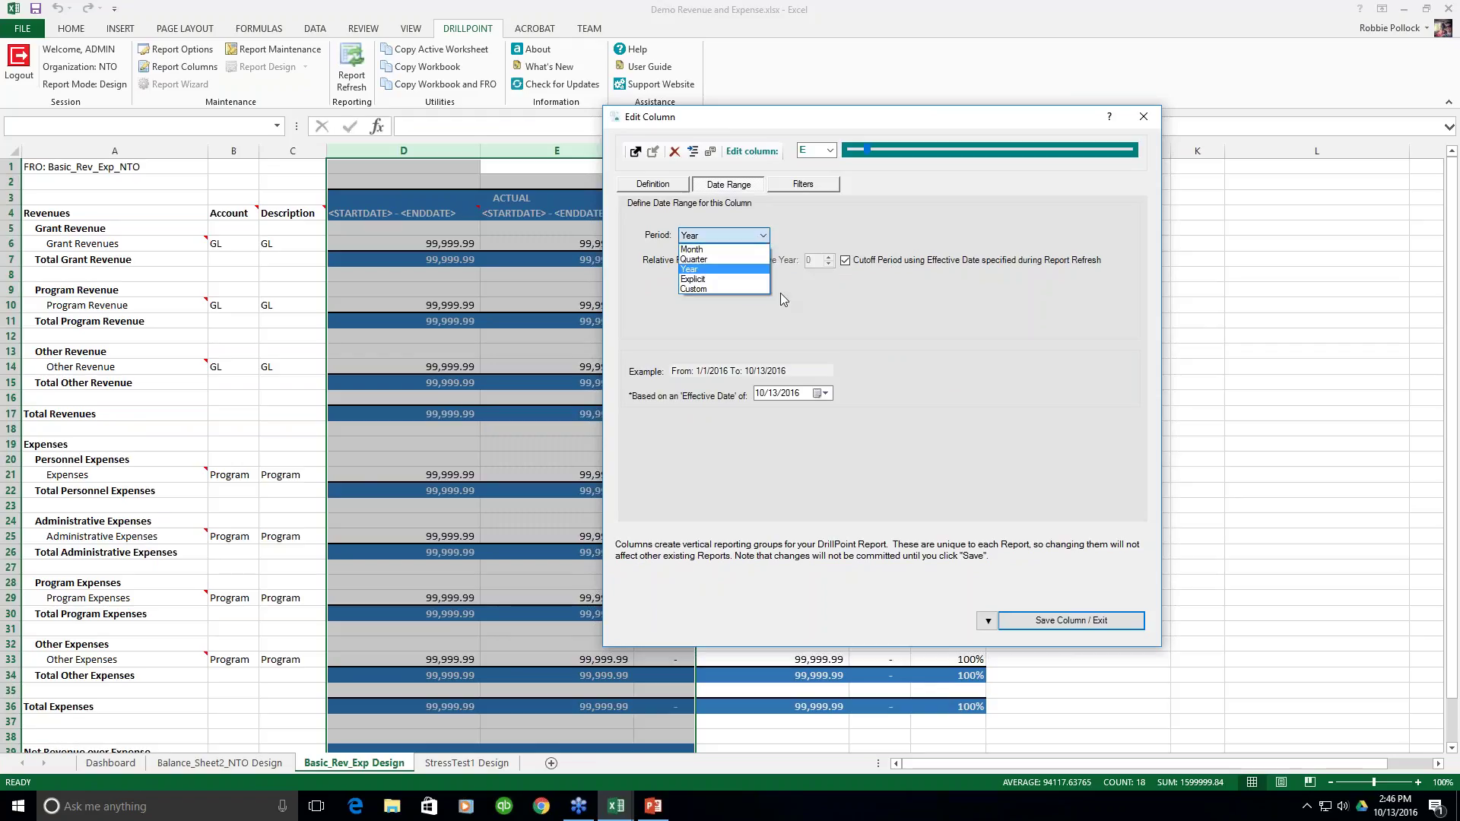
click(700, 280)
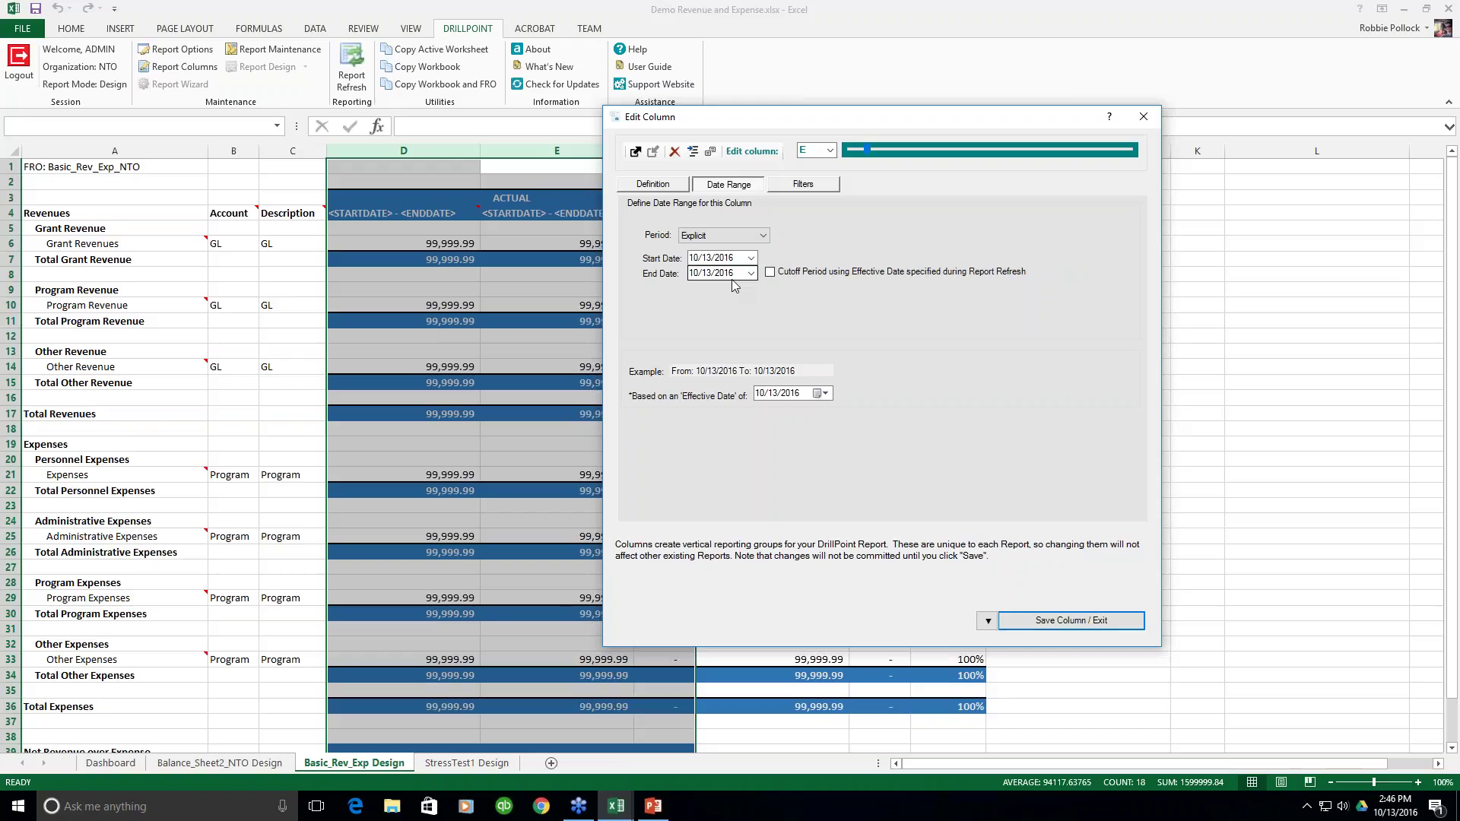
click(722, 235)
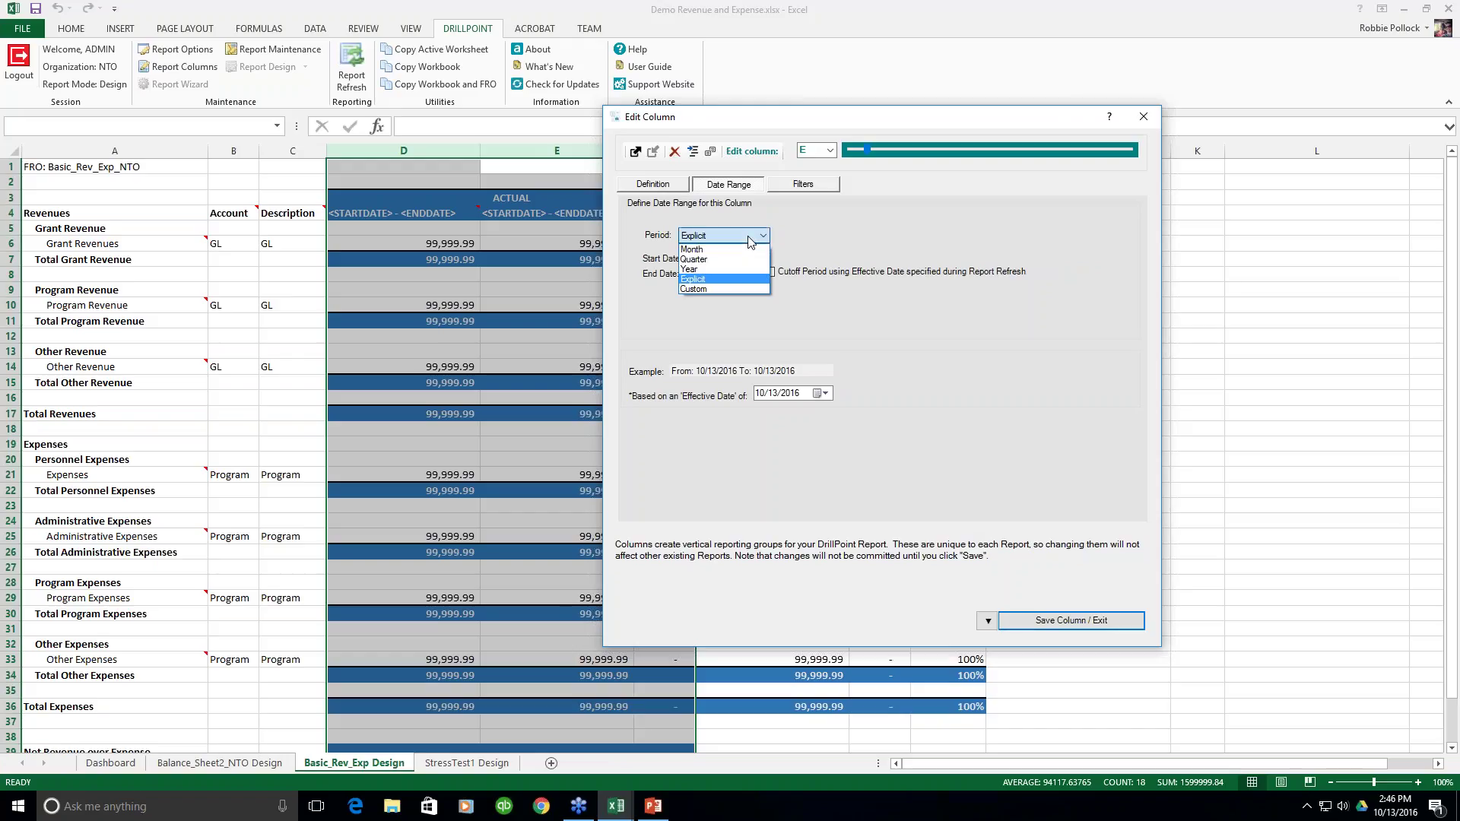
click(718, 288)
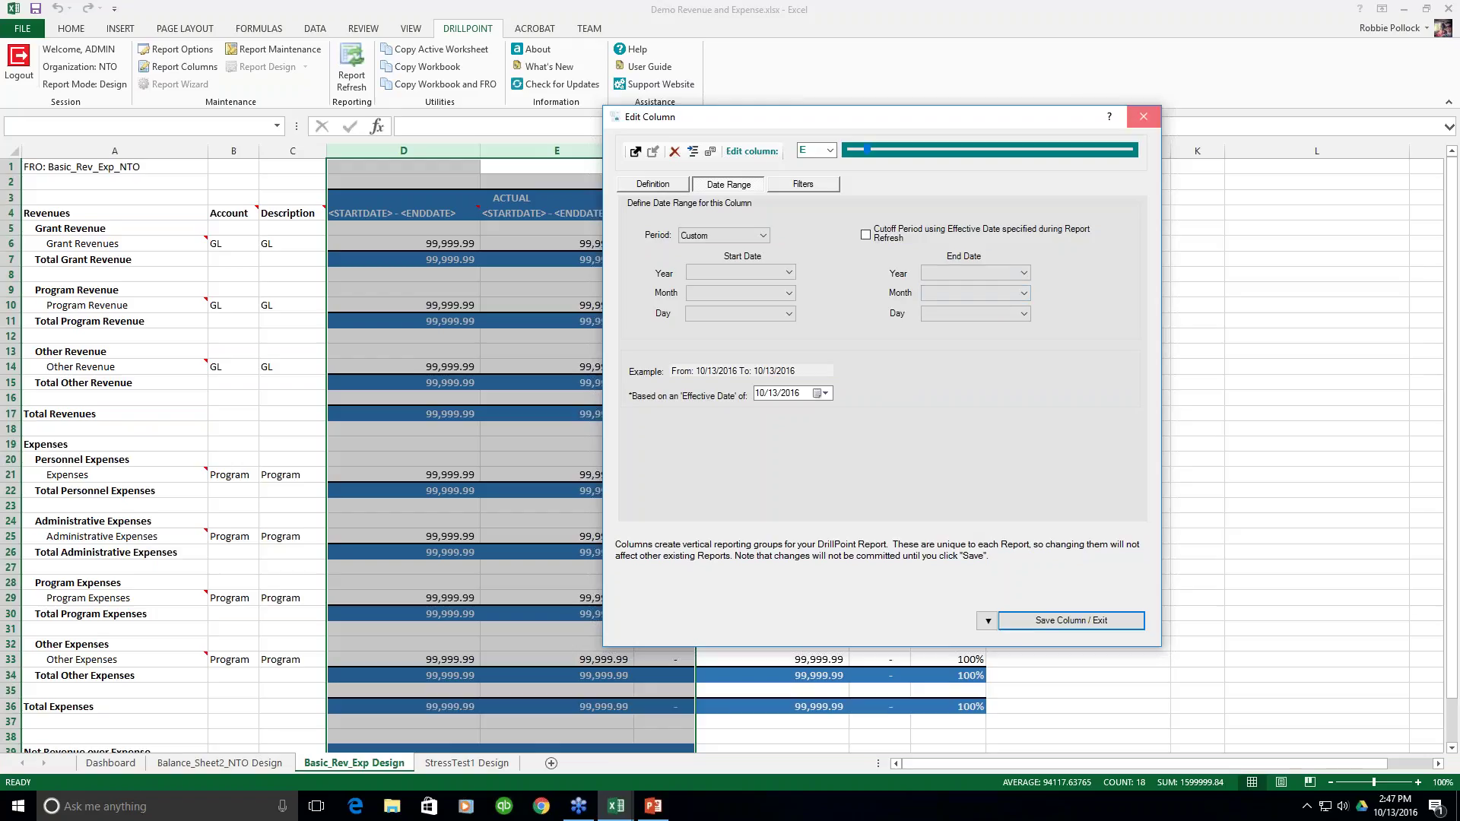
click(1143, 117)
Review column G's budget versions, keeping Revised Budget, check its date range and close the column editor without saving
click(772, 151)
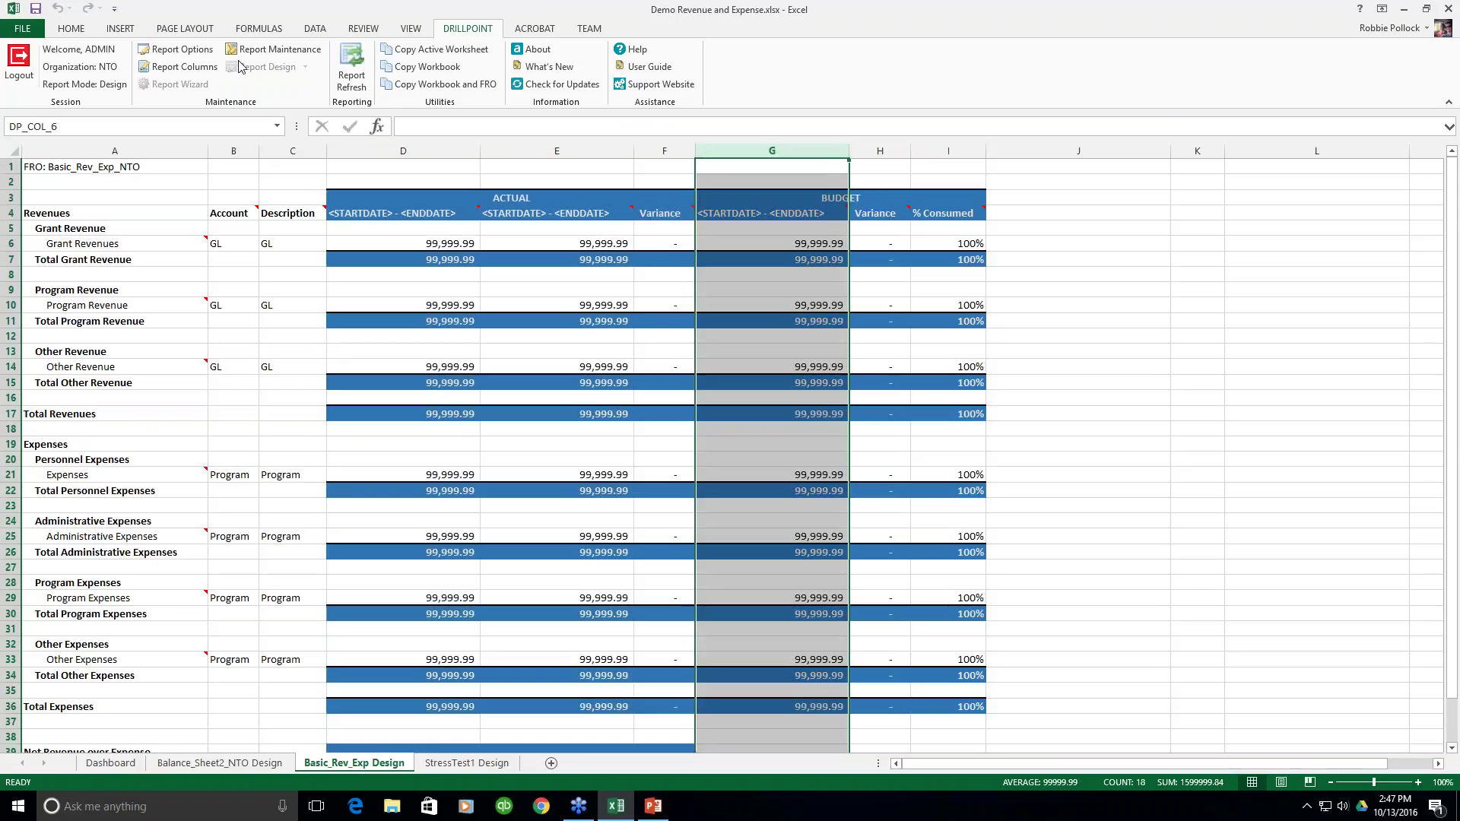
click(182, 67)
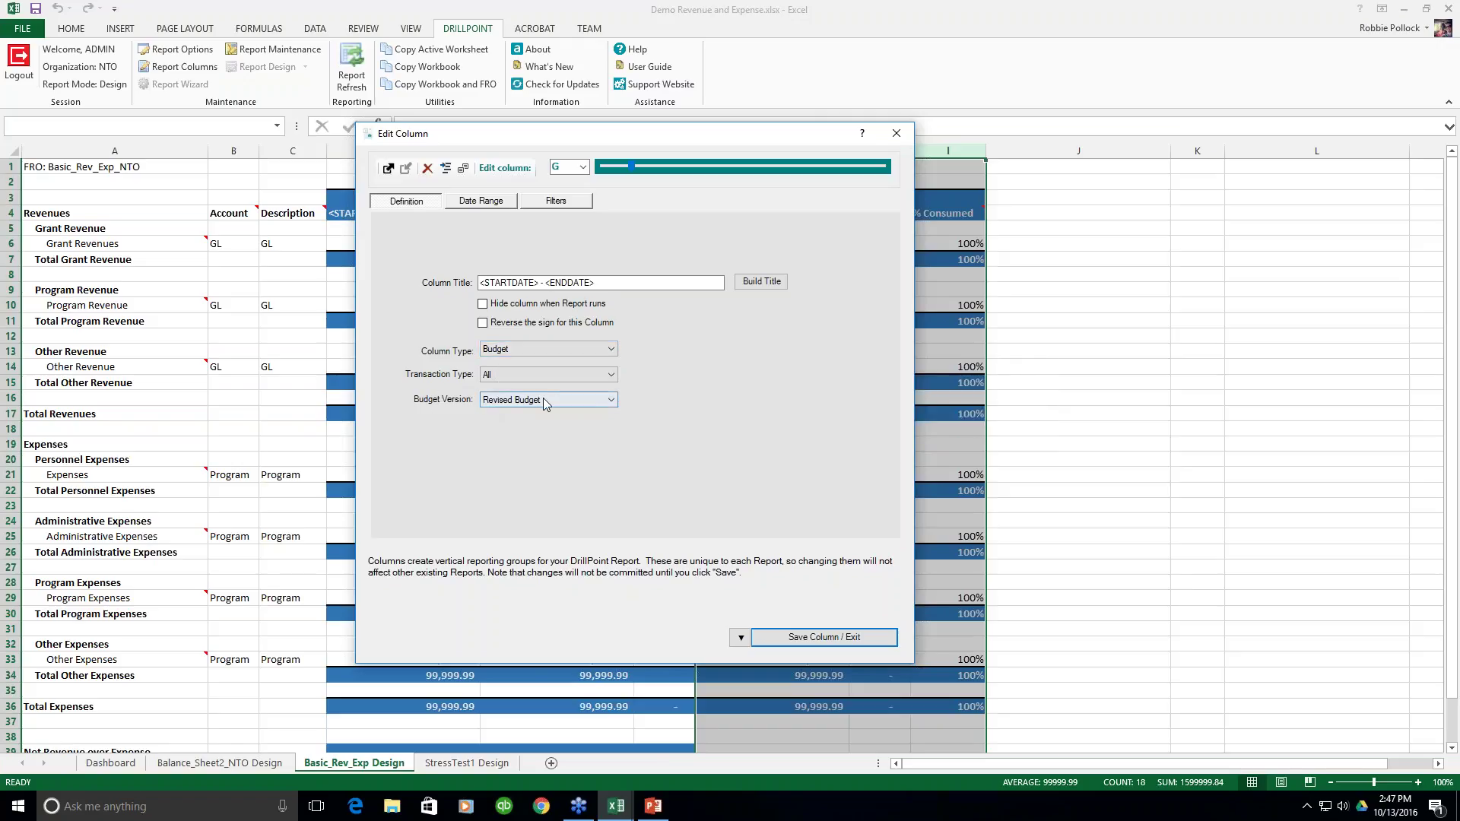
click(613, 401)
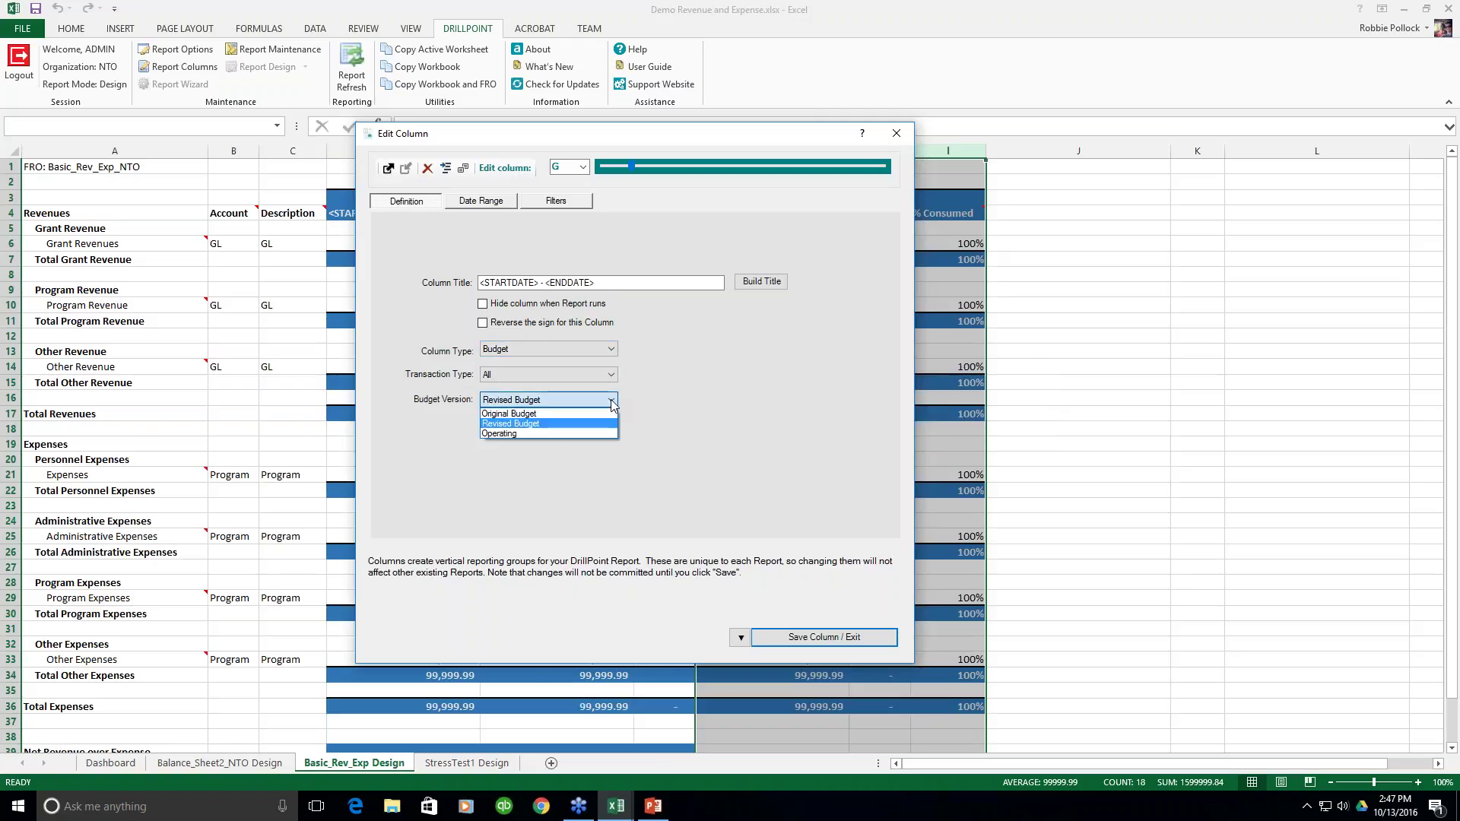
click(511, 423)
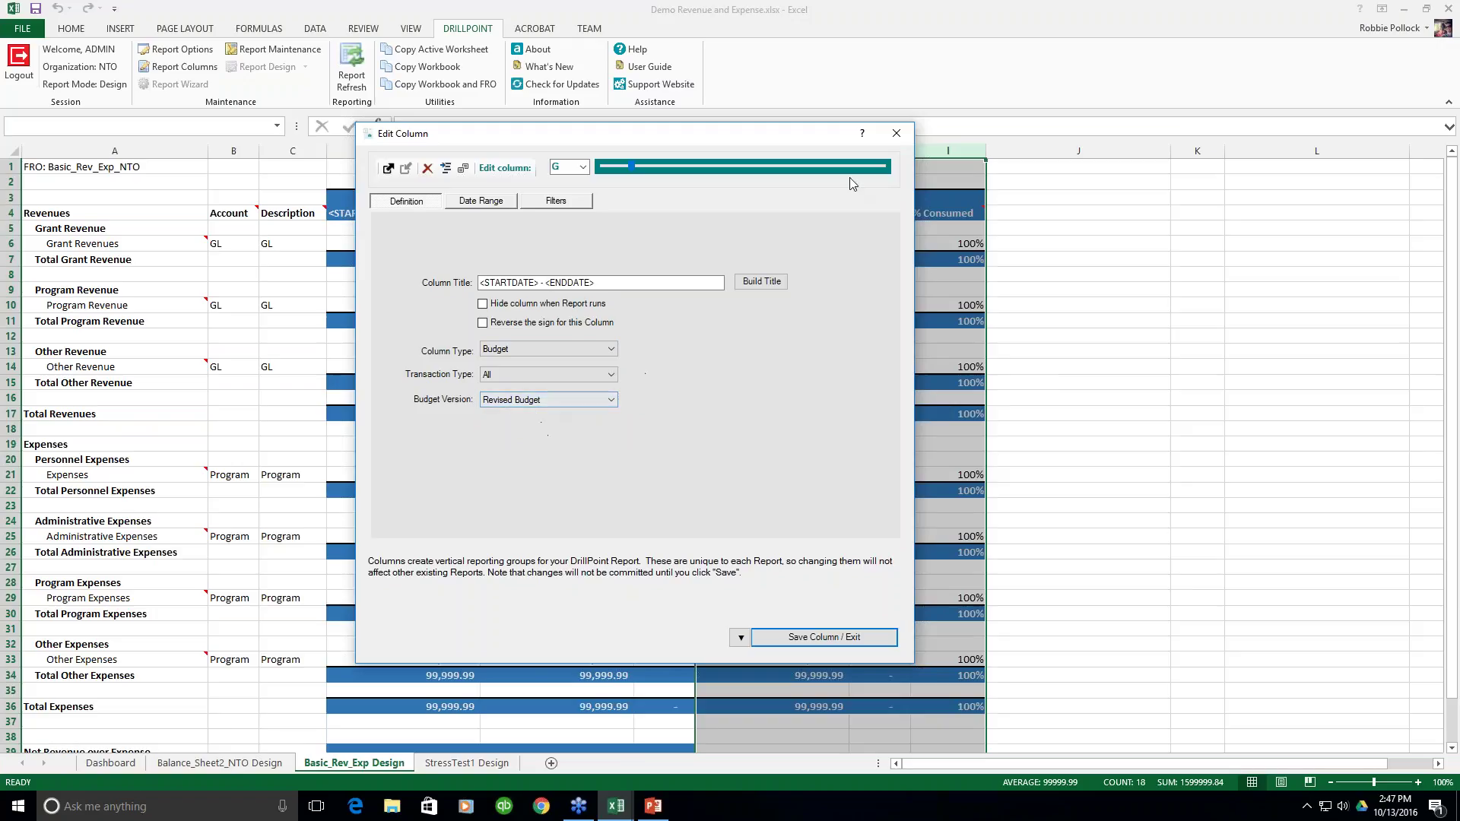
click(483, 205)
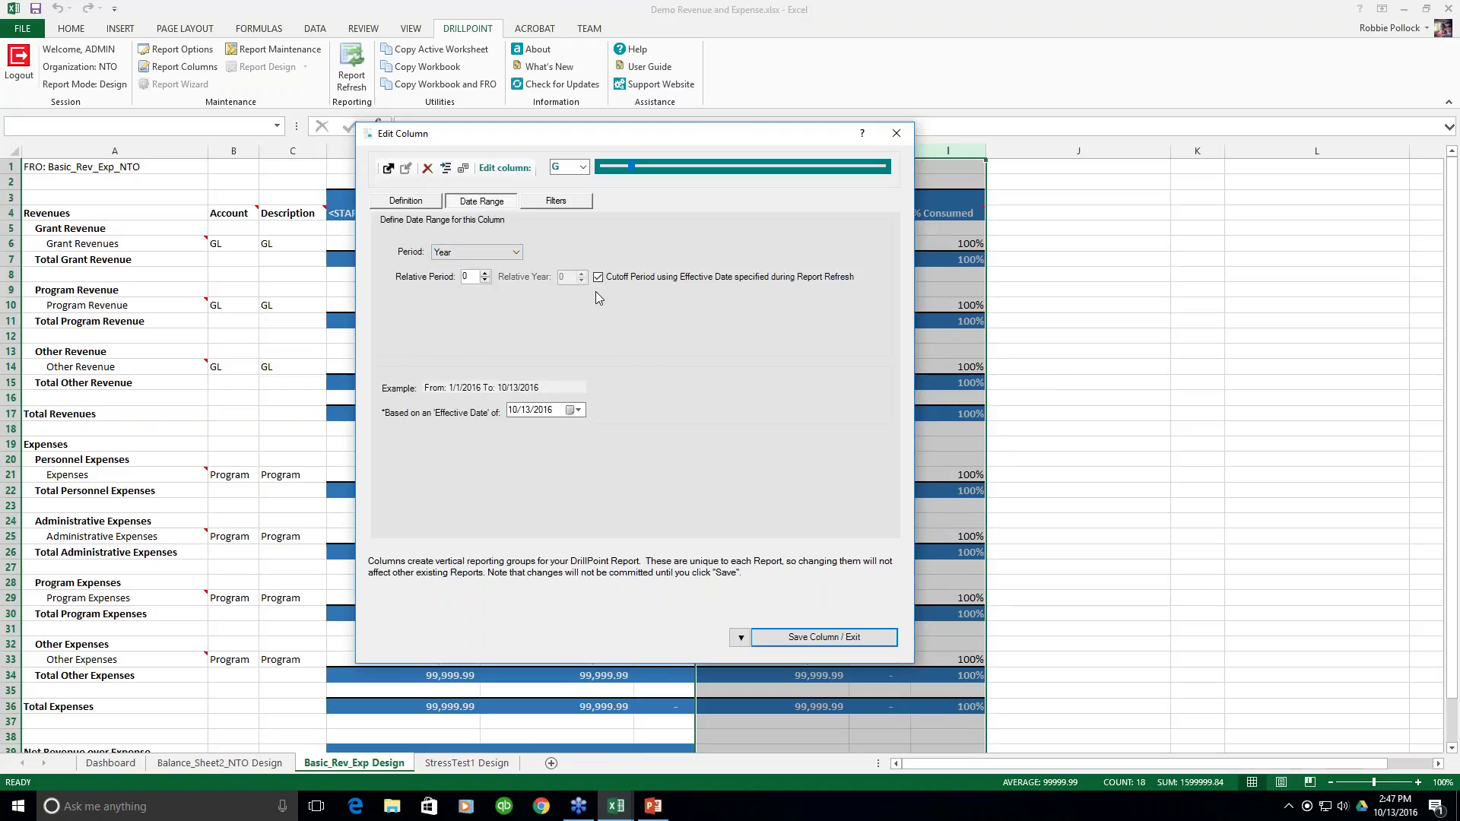
click(895, 137)
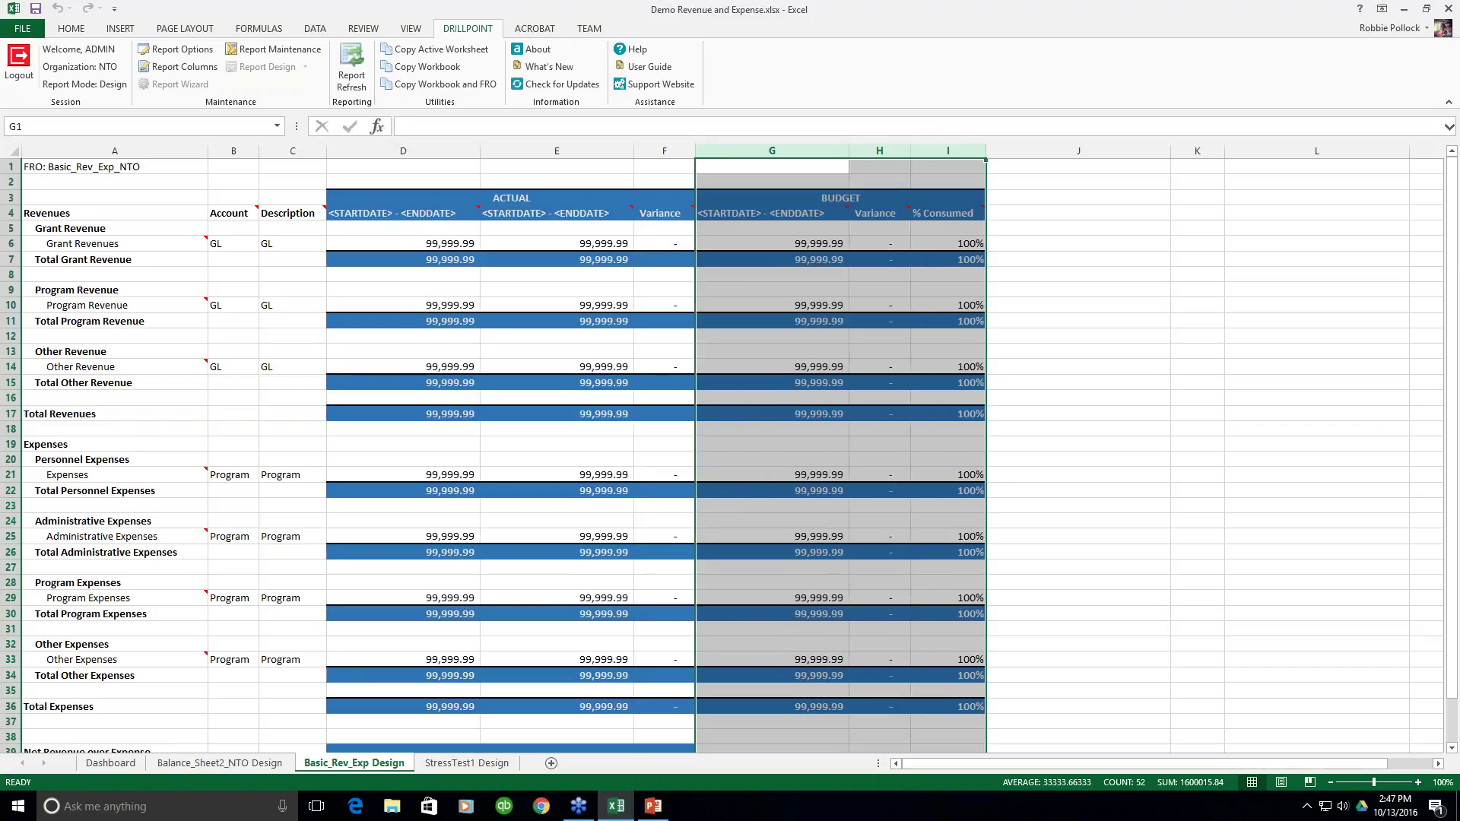
Inspect the % Consumed and both Variance formulas in the Grant Revenues row and look over the rest of the report design
click(1015, 242)
click(964, 243)
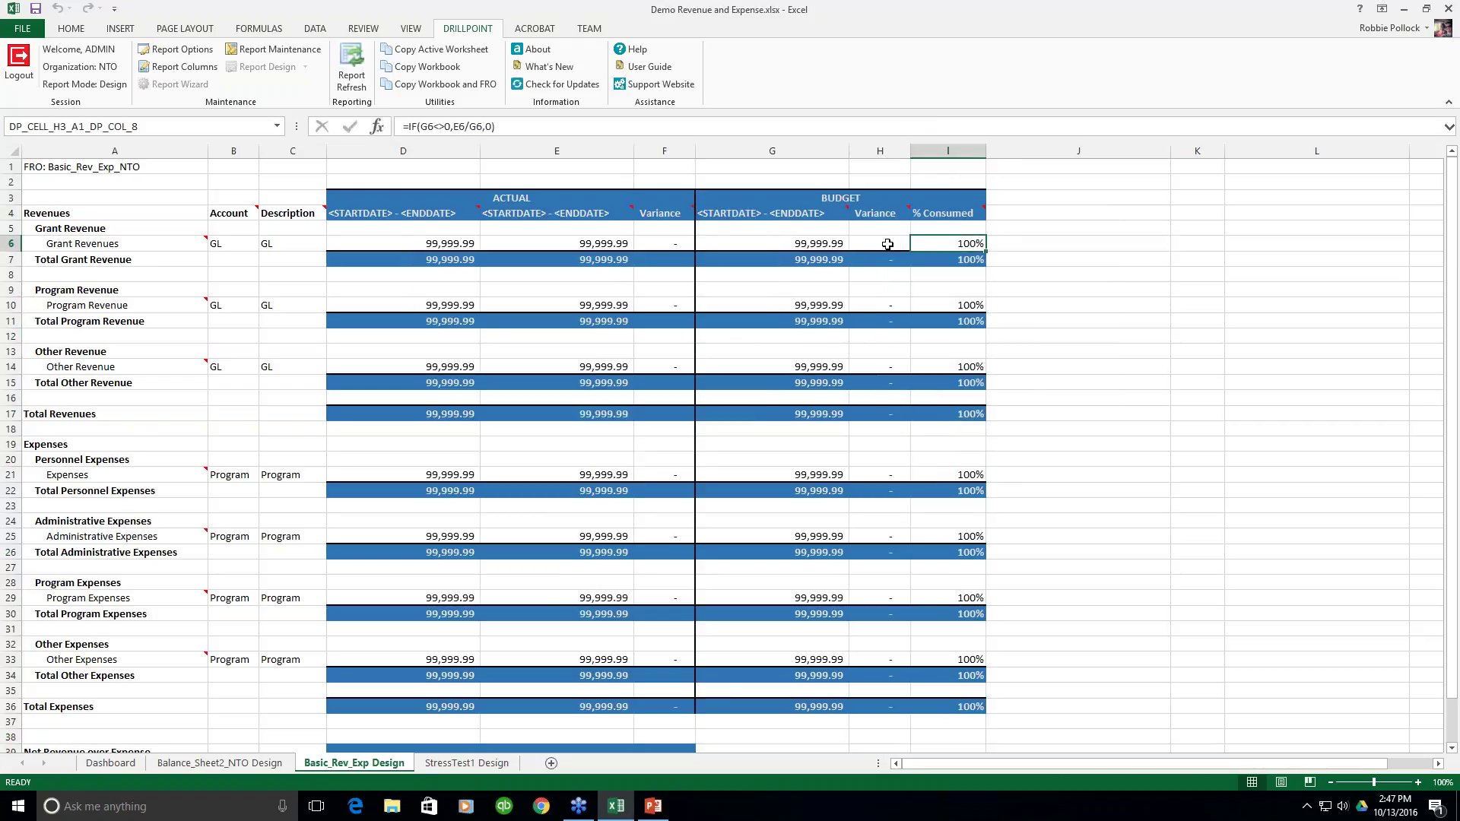
click(887, 243)
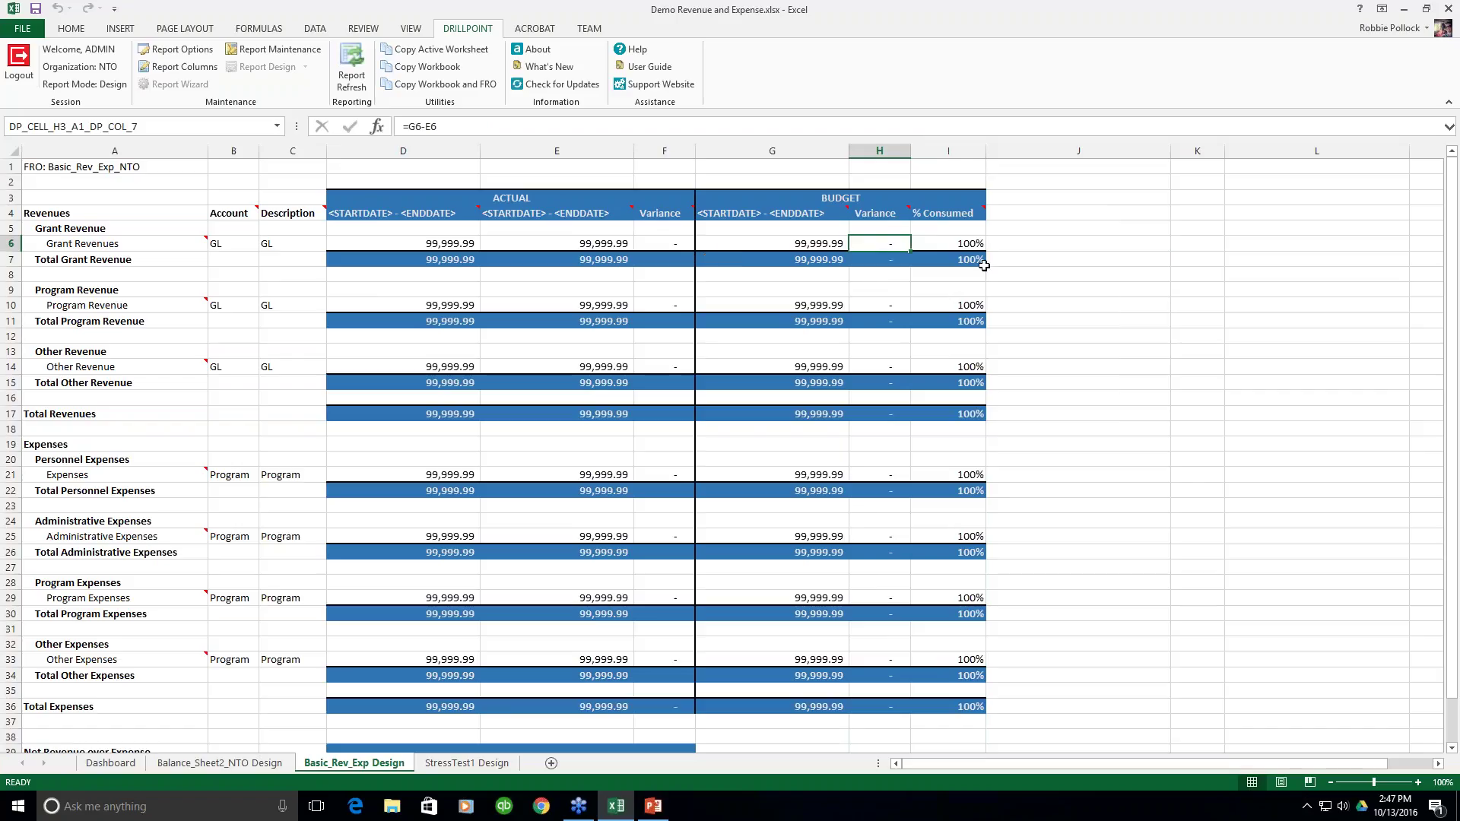
click(676, 246)
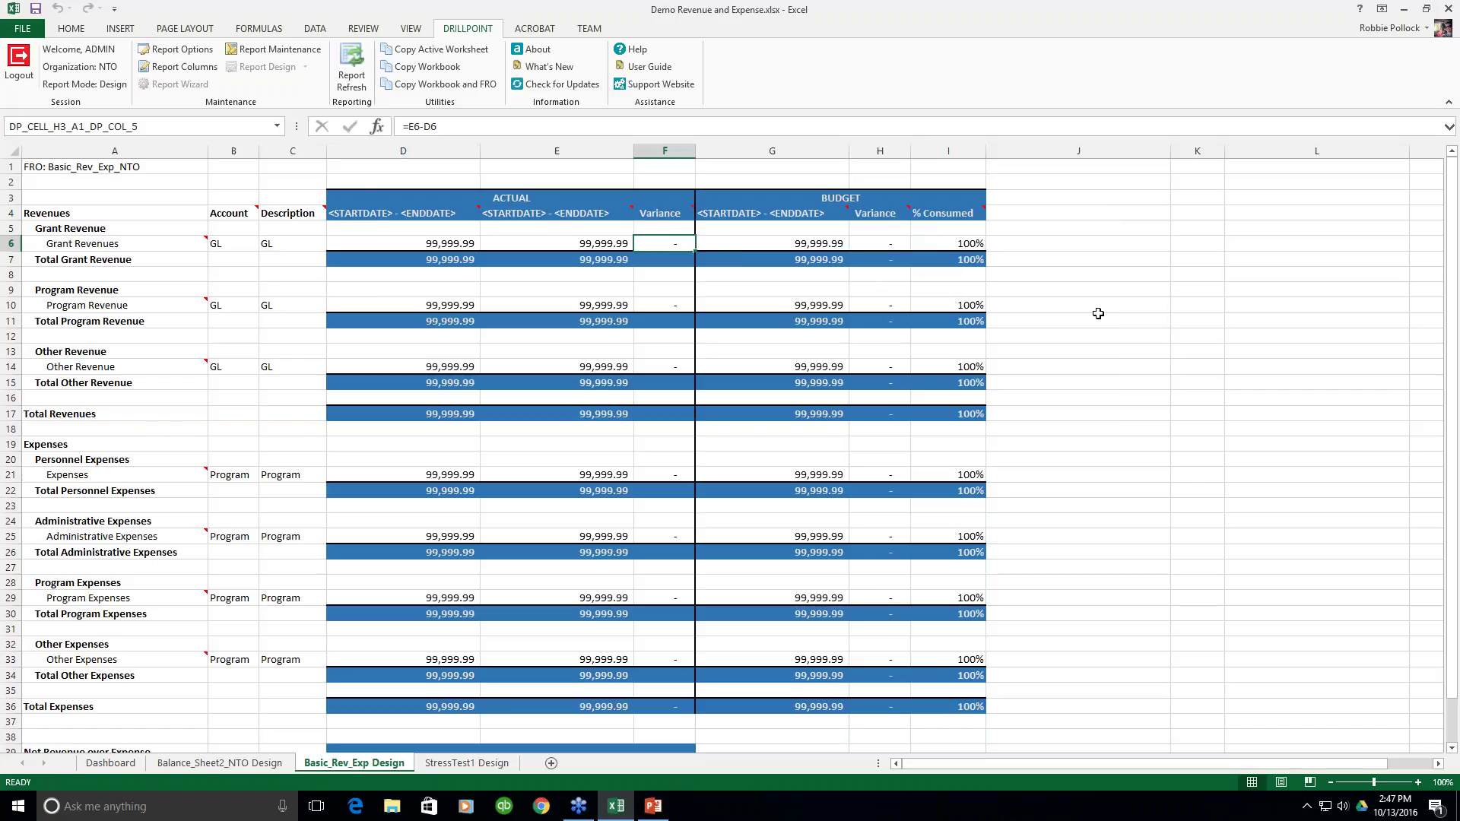
scroll(1095, 318, down, 4)
scroll(920, 287, up, 4)
scroll(919, 287, down, 1)
scroll(252, 196, up, 1)
click(128, 195)
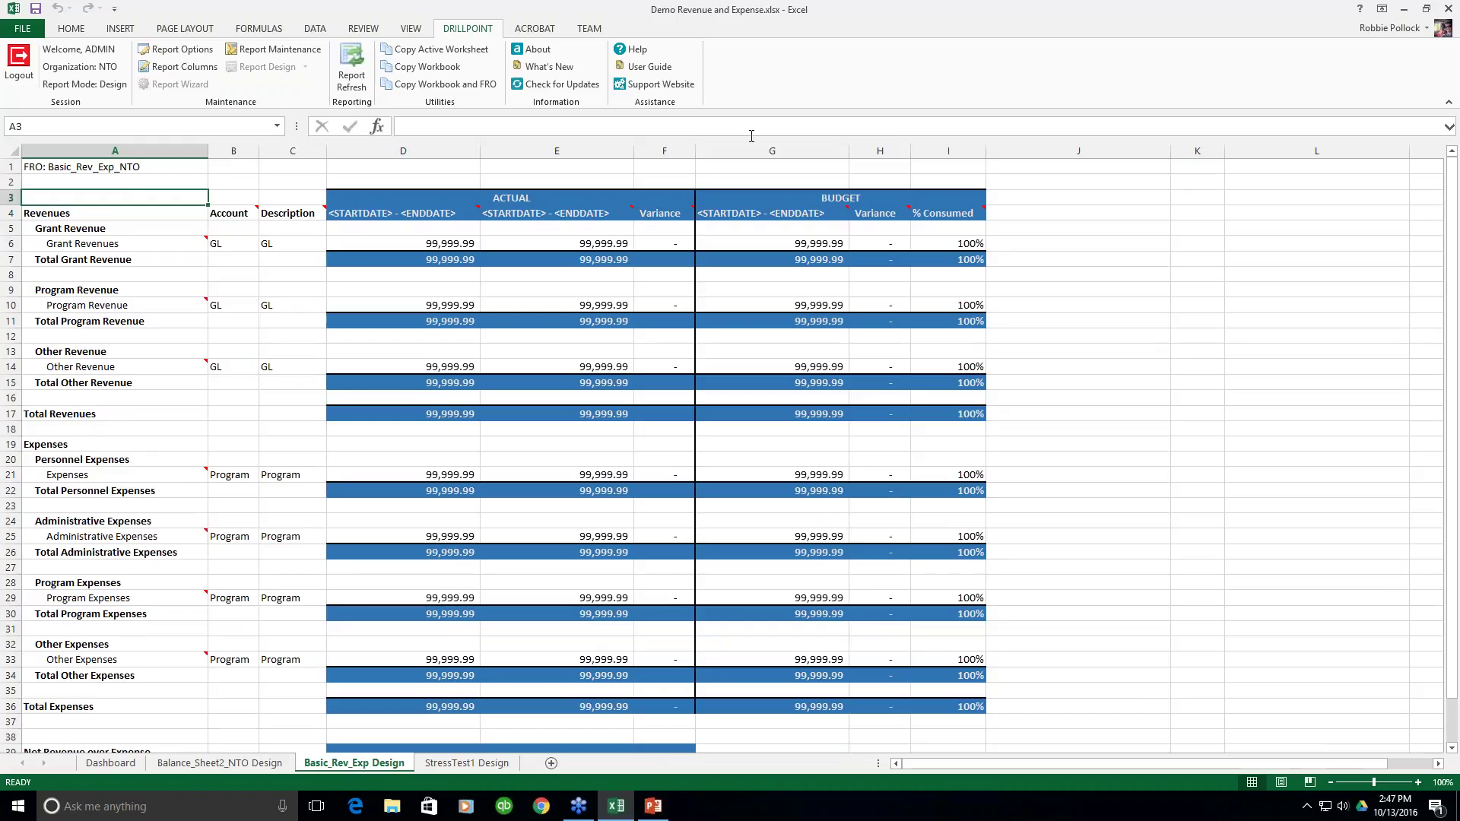
click(1082, 202)
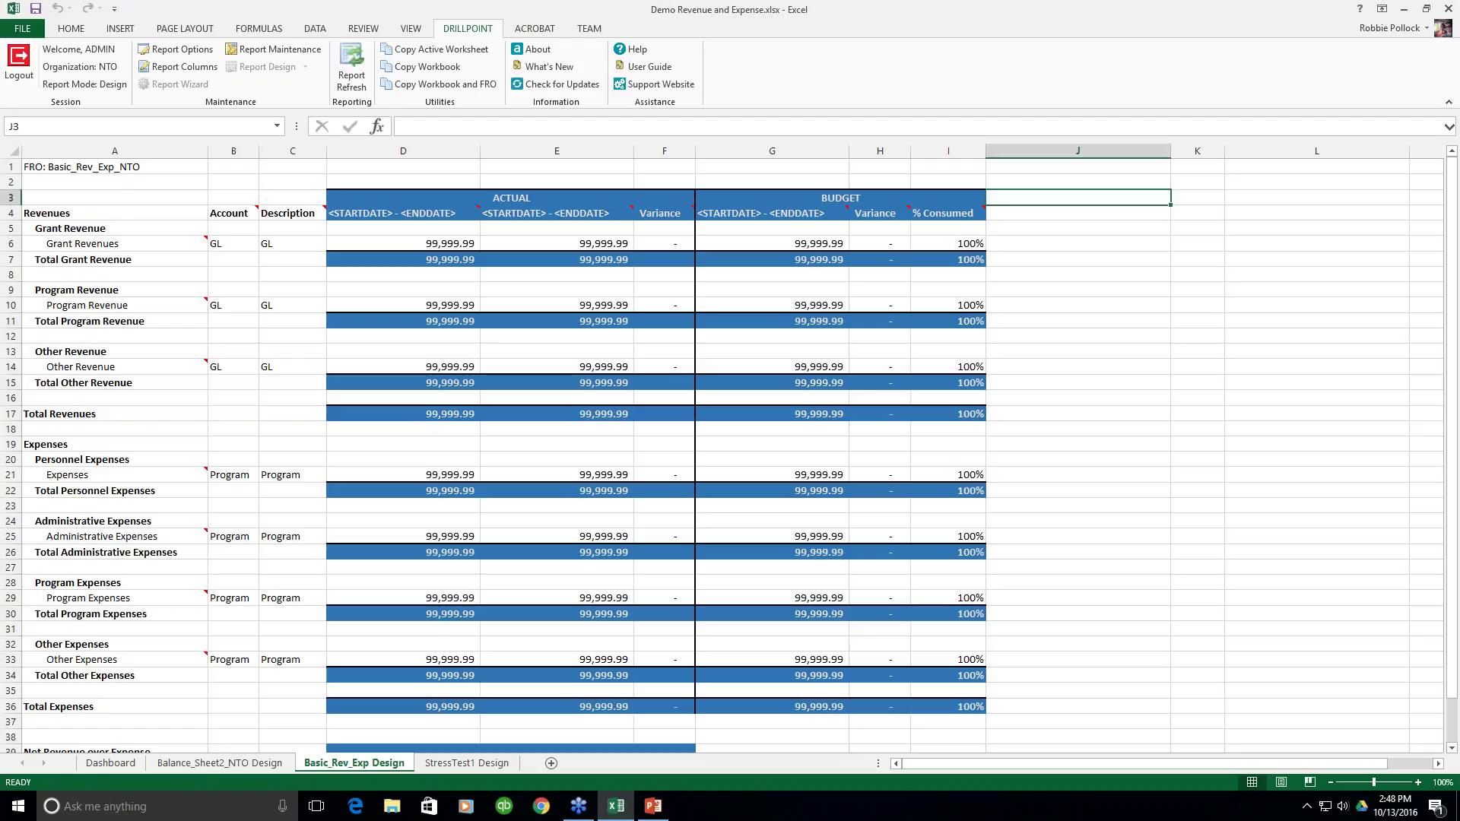
click(207, 179)
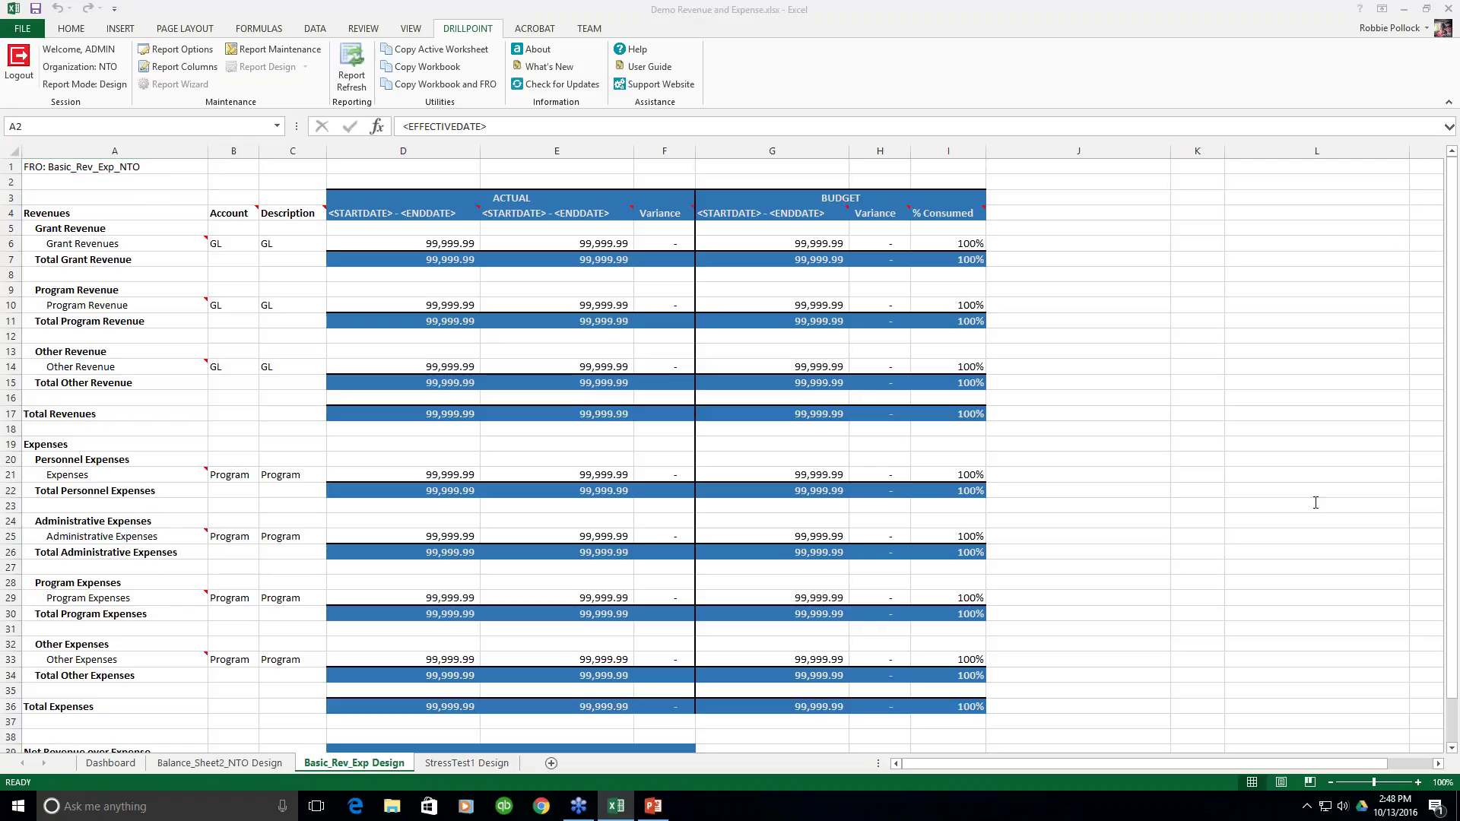
click(1248, 43)
Open the Basic_Rev_Exp_NTO outline for editing and bring up the GL filter values of its Grant Revenues detail node
click(444, 6)
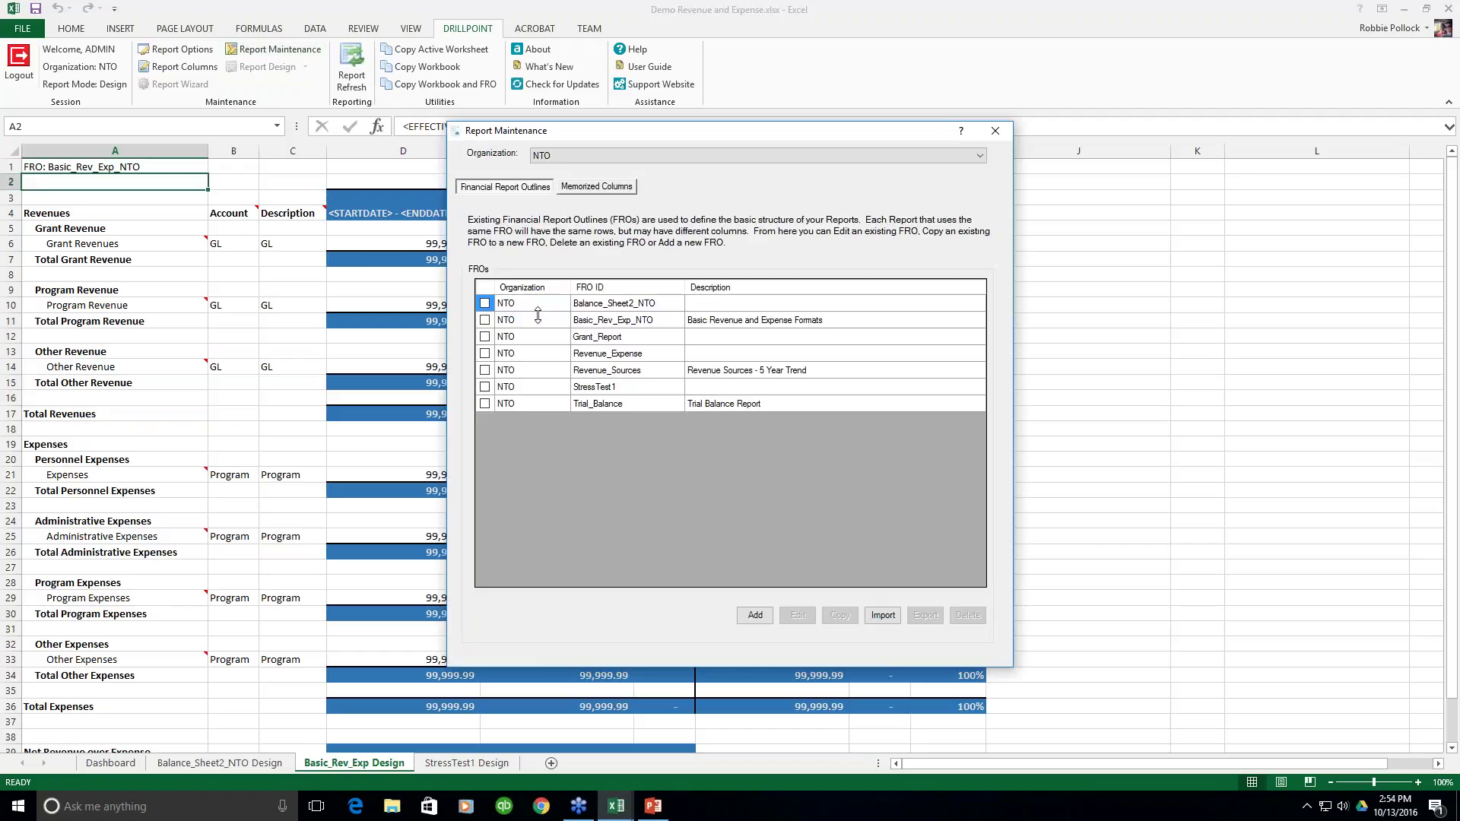
click(484, 319)
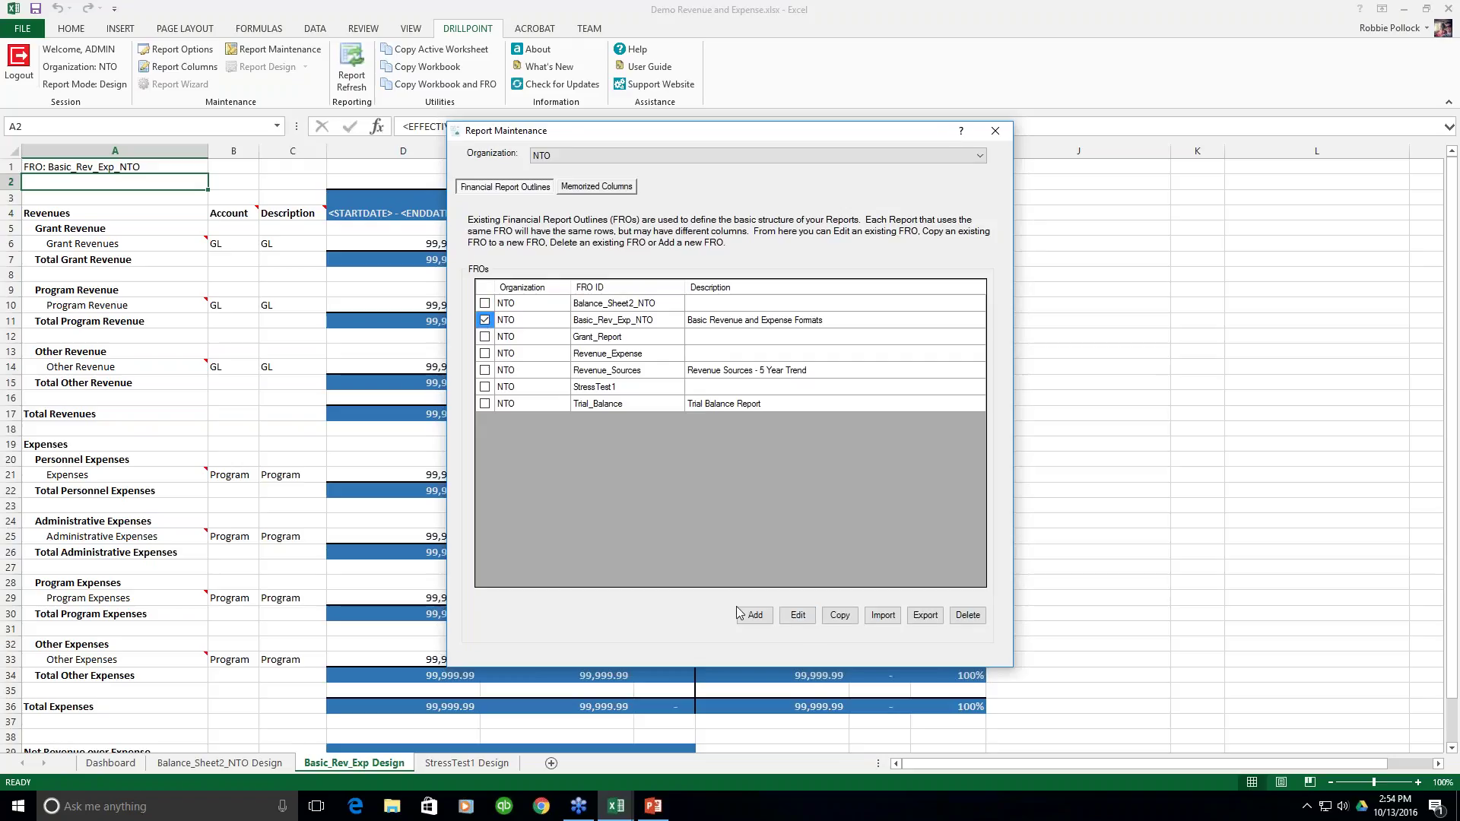
click(797, 614)
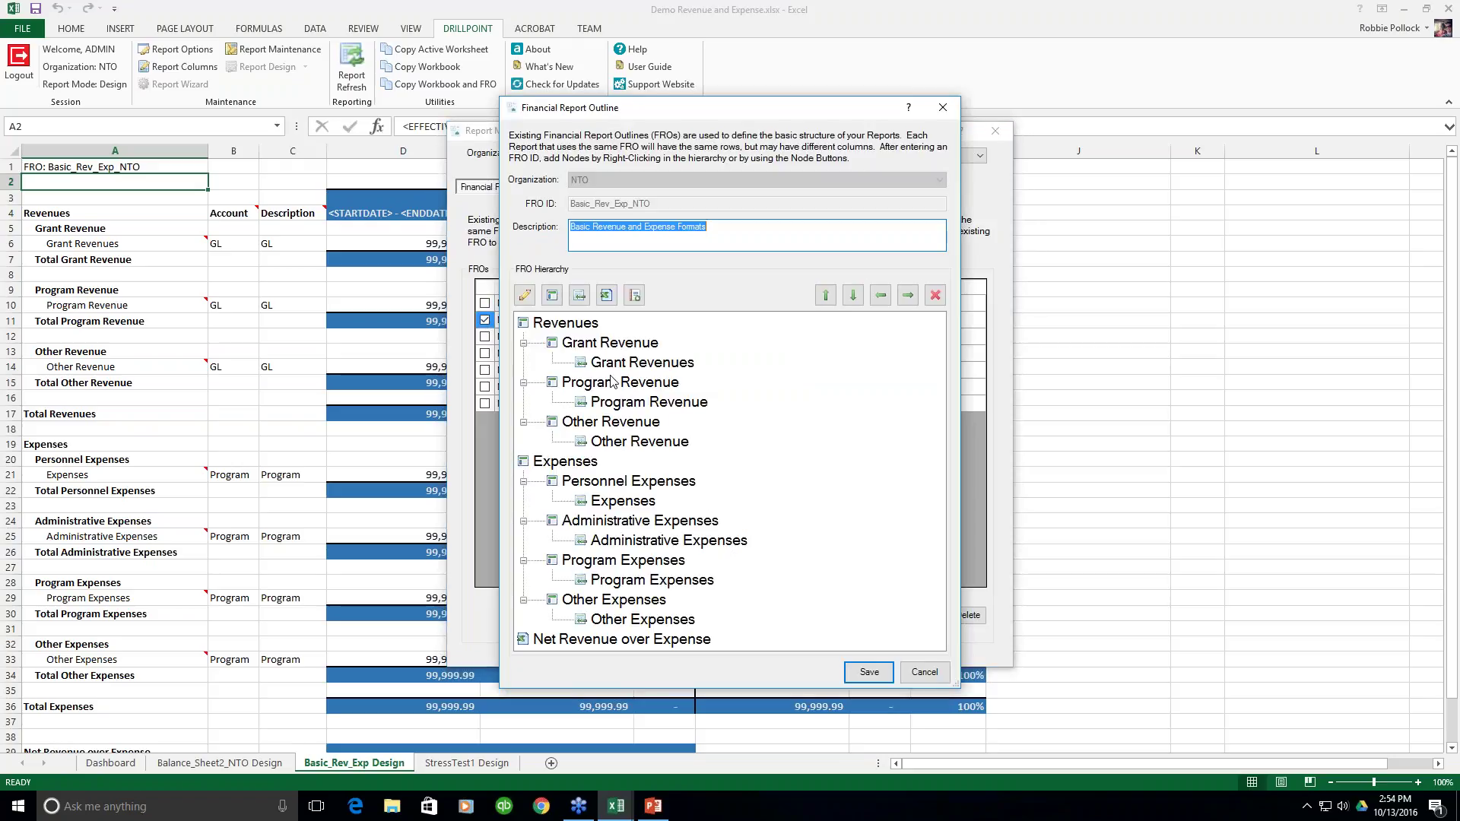
click(643, 362)
click(525, 295)
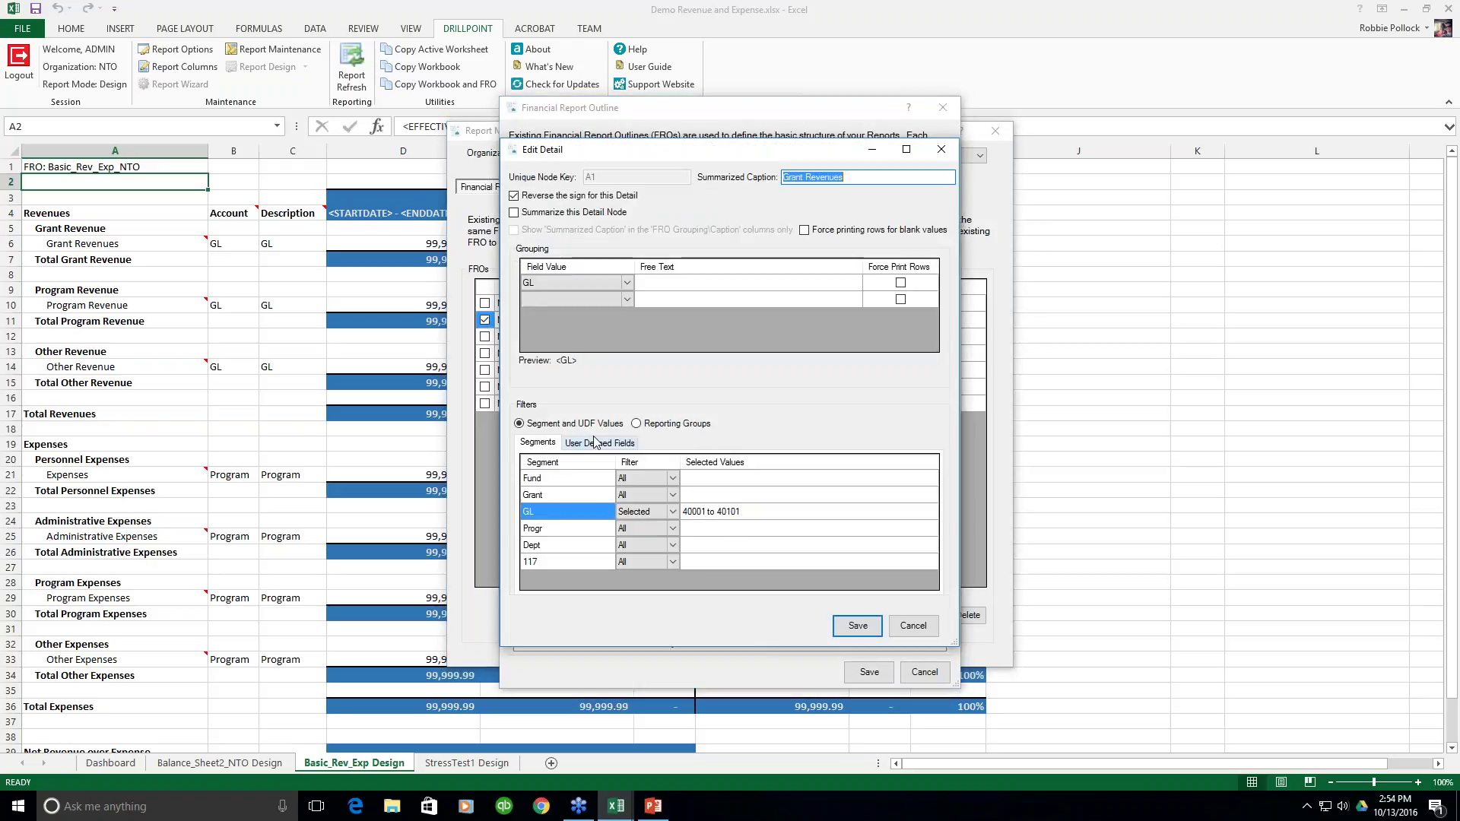
click(635, 514)
click(635, 513)
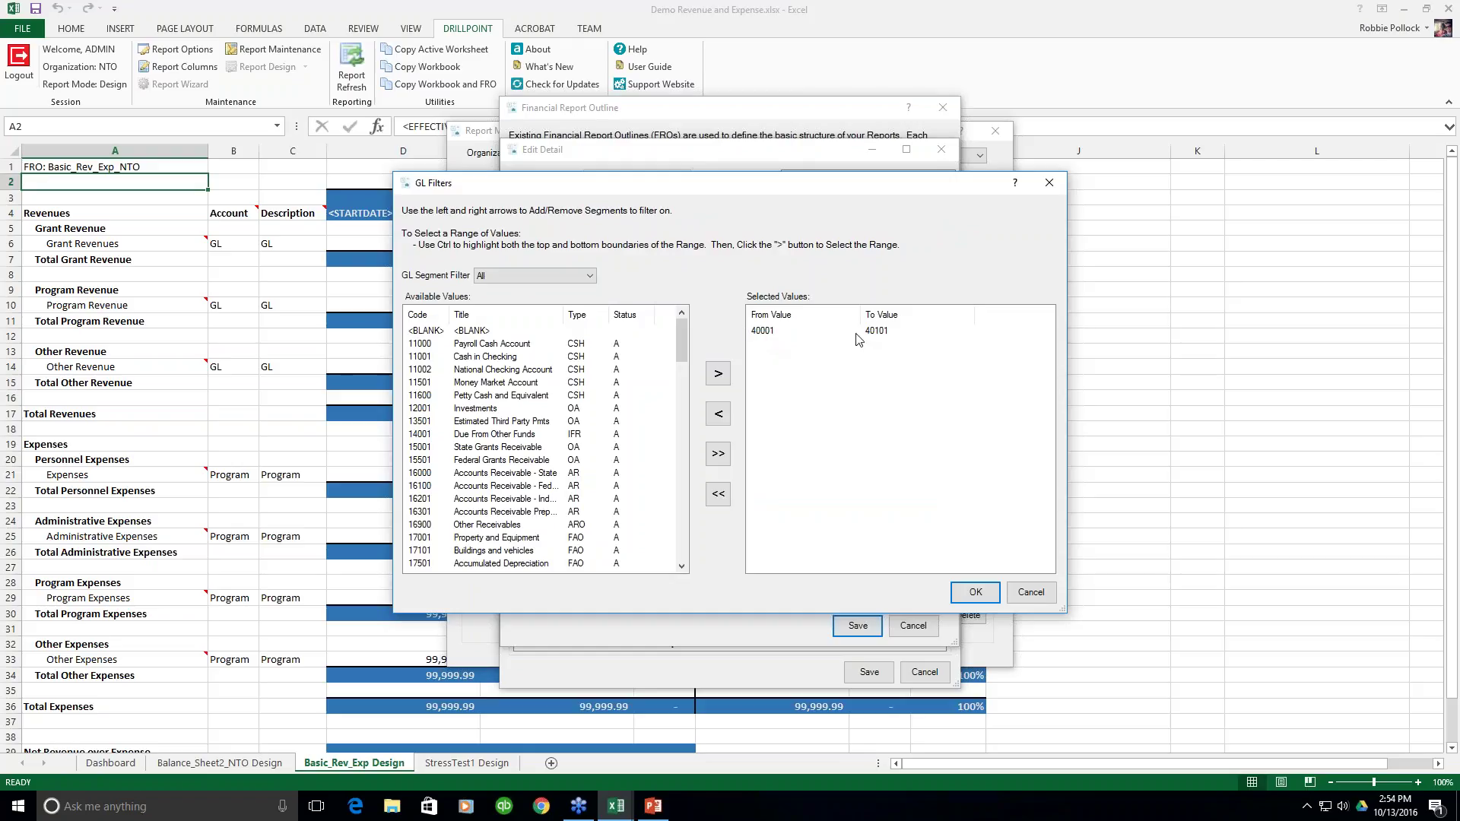
Try adding GL account 44001 and the range 46401 to 46601 to the Grant Revenues filter, and discard the additions
drag(682, 356, 682, 457)
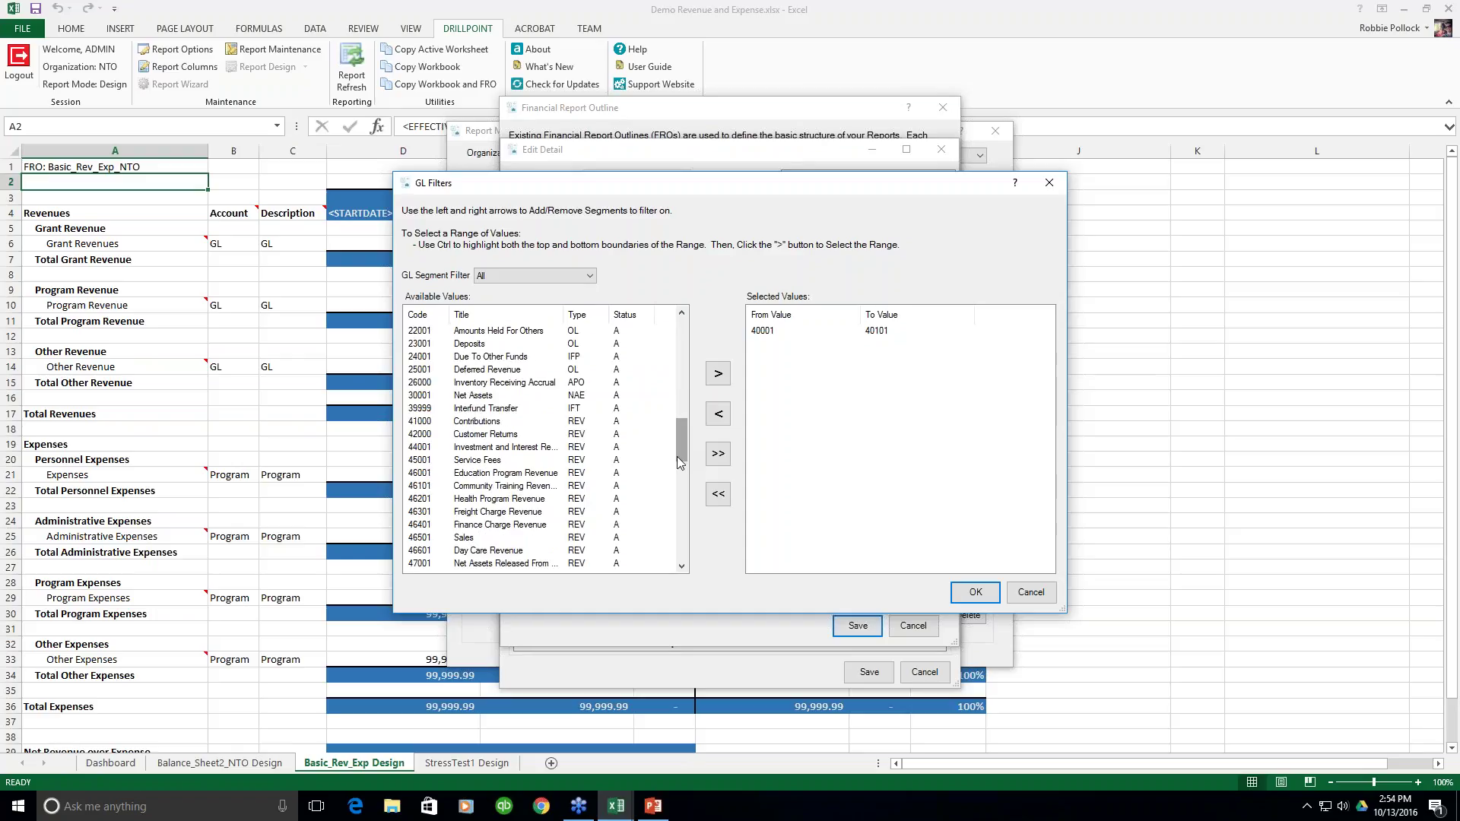
click(421, 448)
click(718, 374)
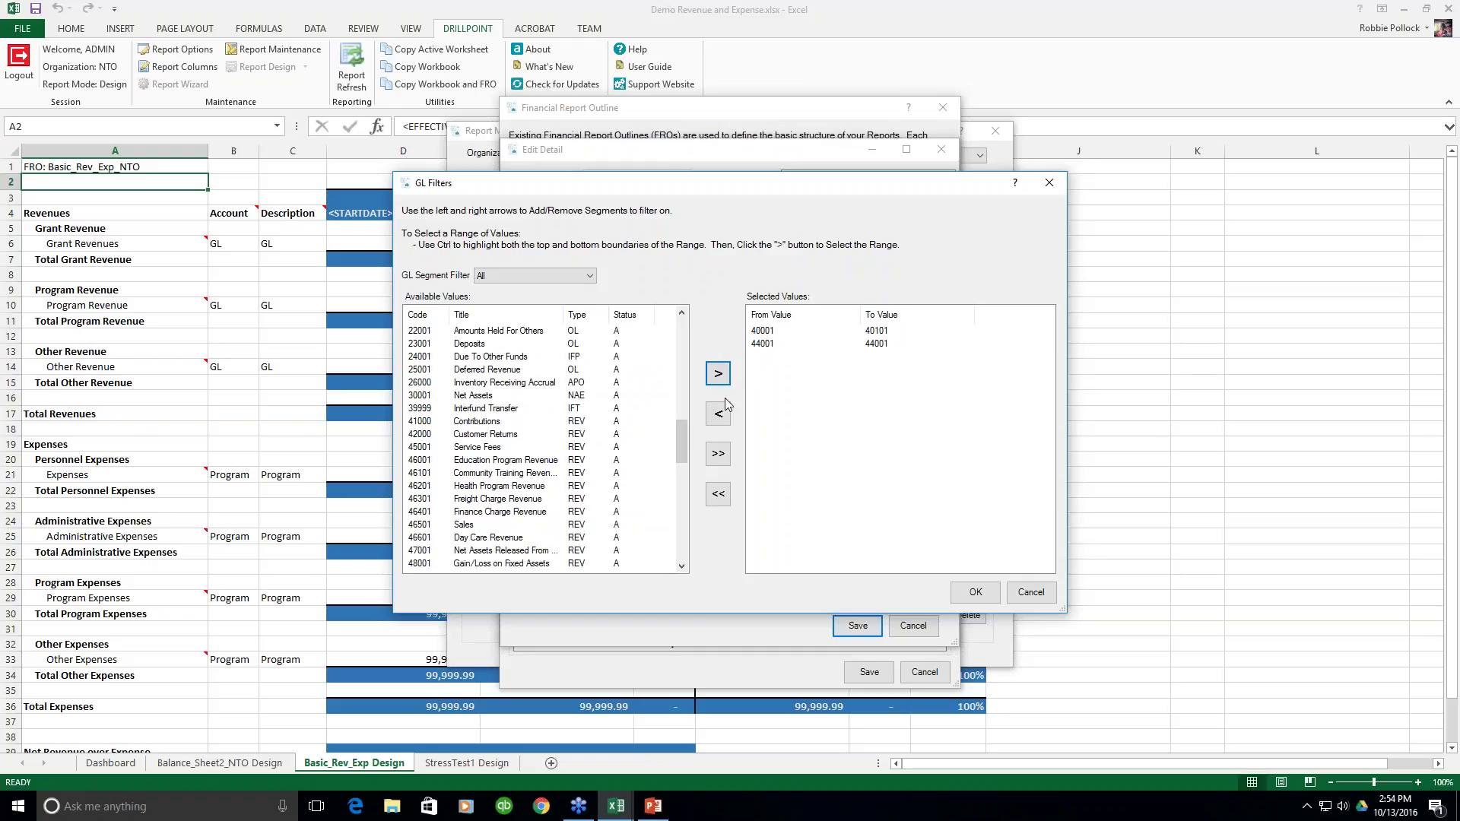
click(430, 512)
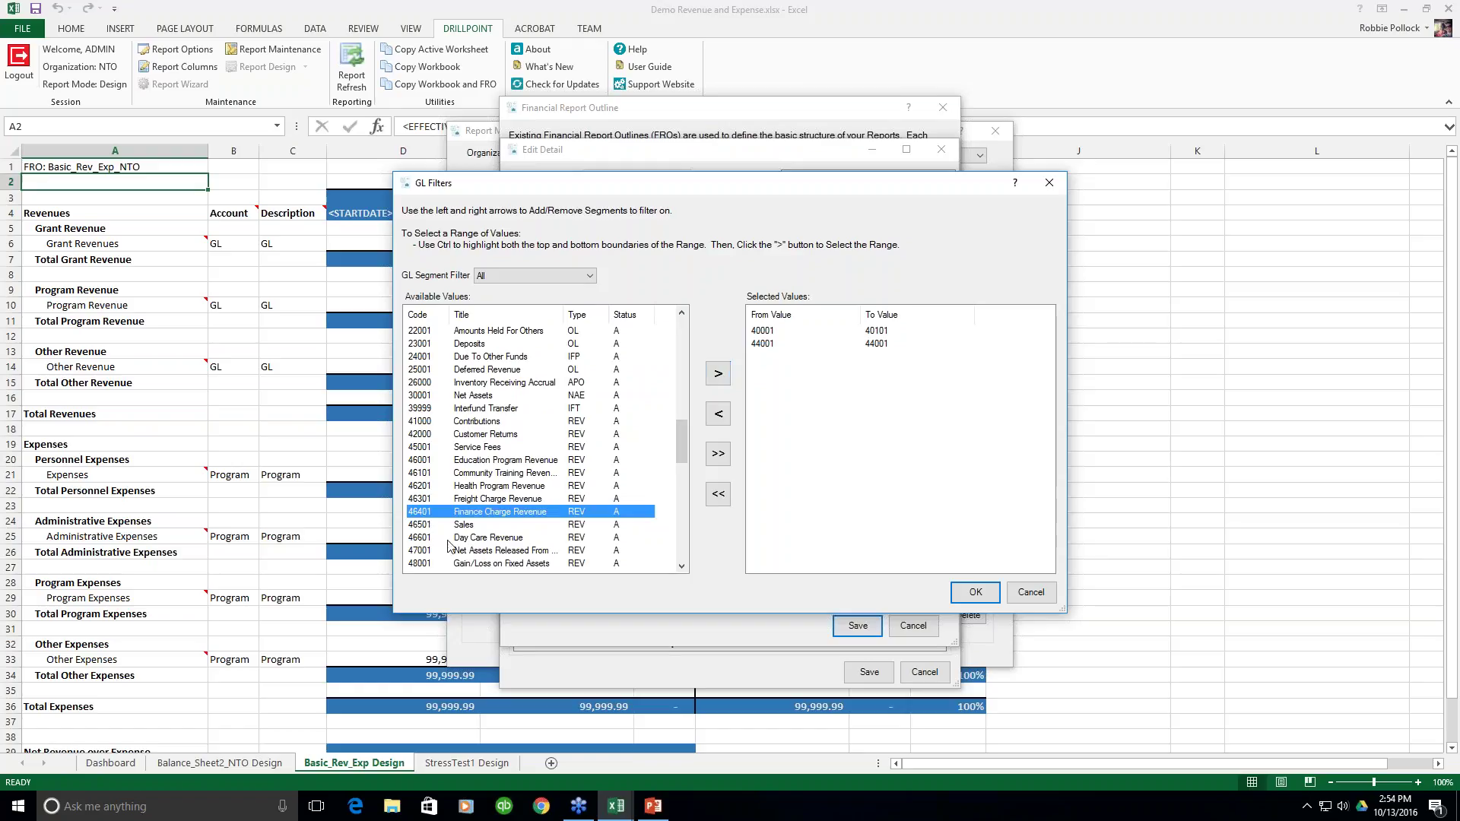
ctrl+click(420, 537)
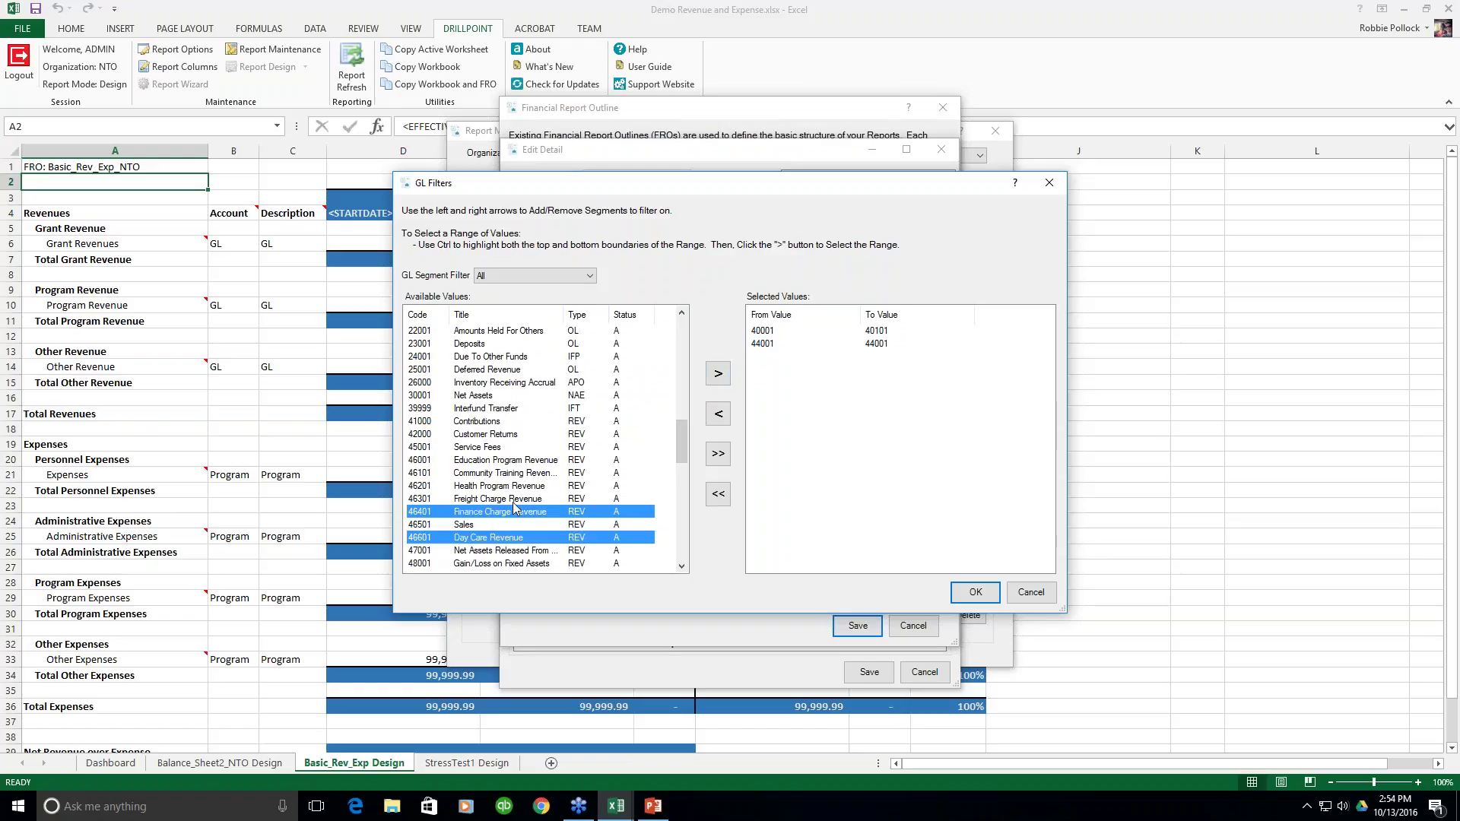
click(718, 373)
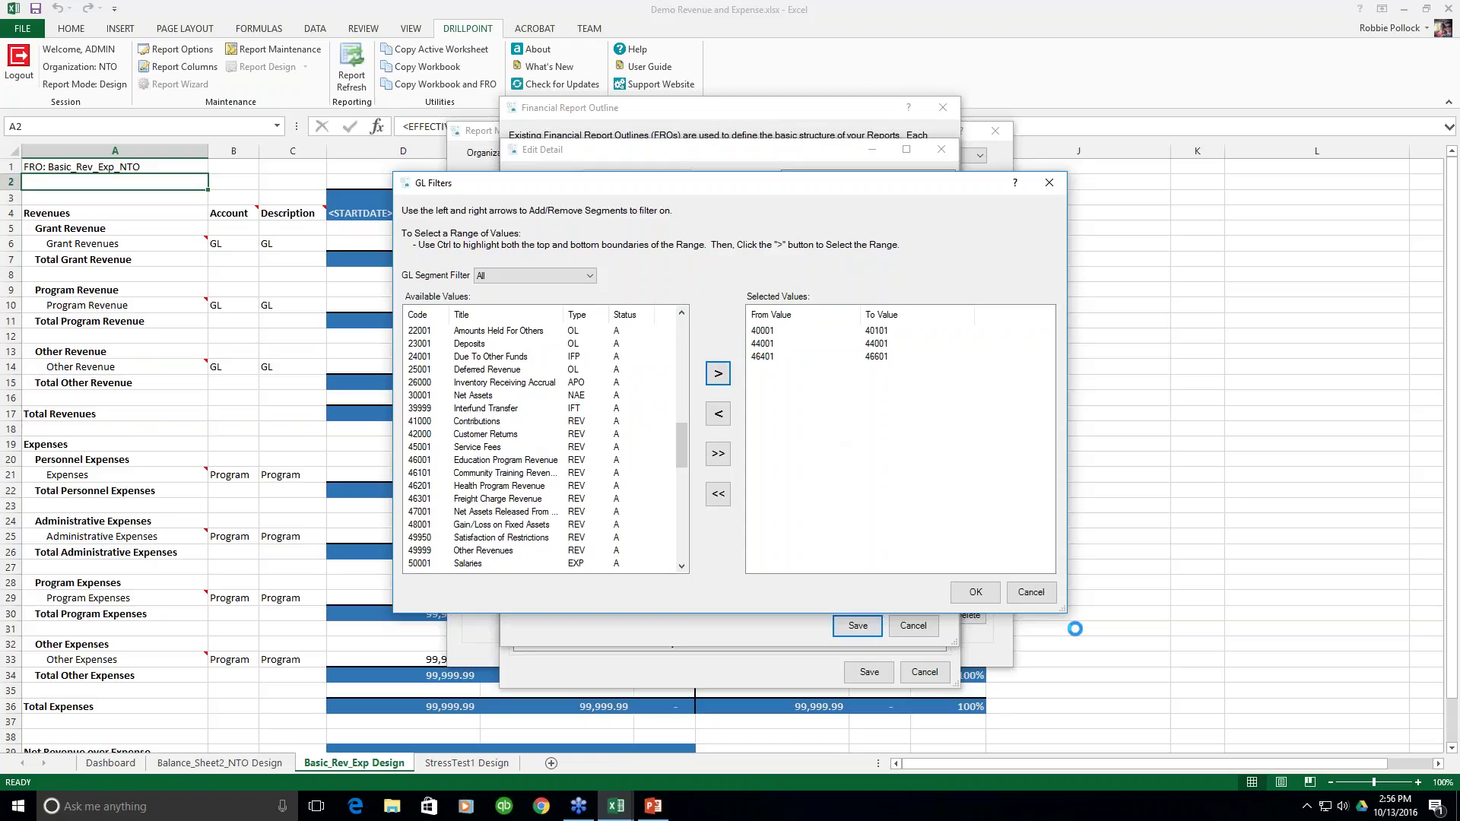
click(1031, 592)
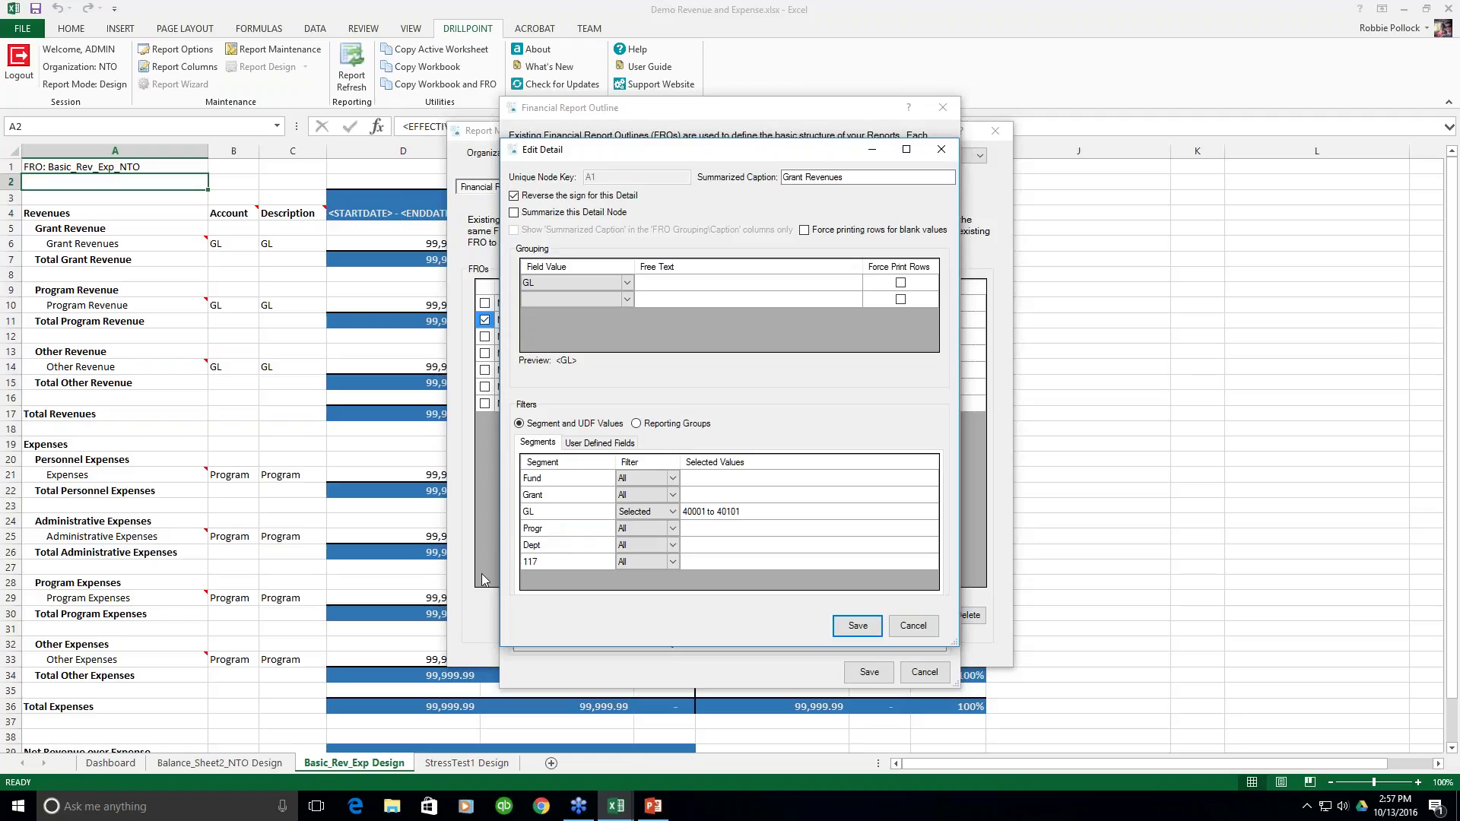
Close the Grant Revenues detail and the Basic_Rev_Exp_NTO outline without saving, and leave Report Maintenance
click(905, 631)
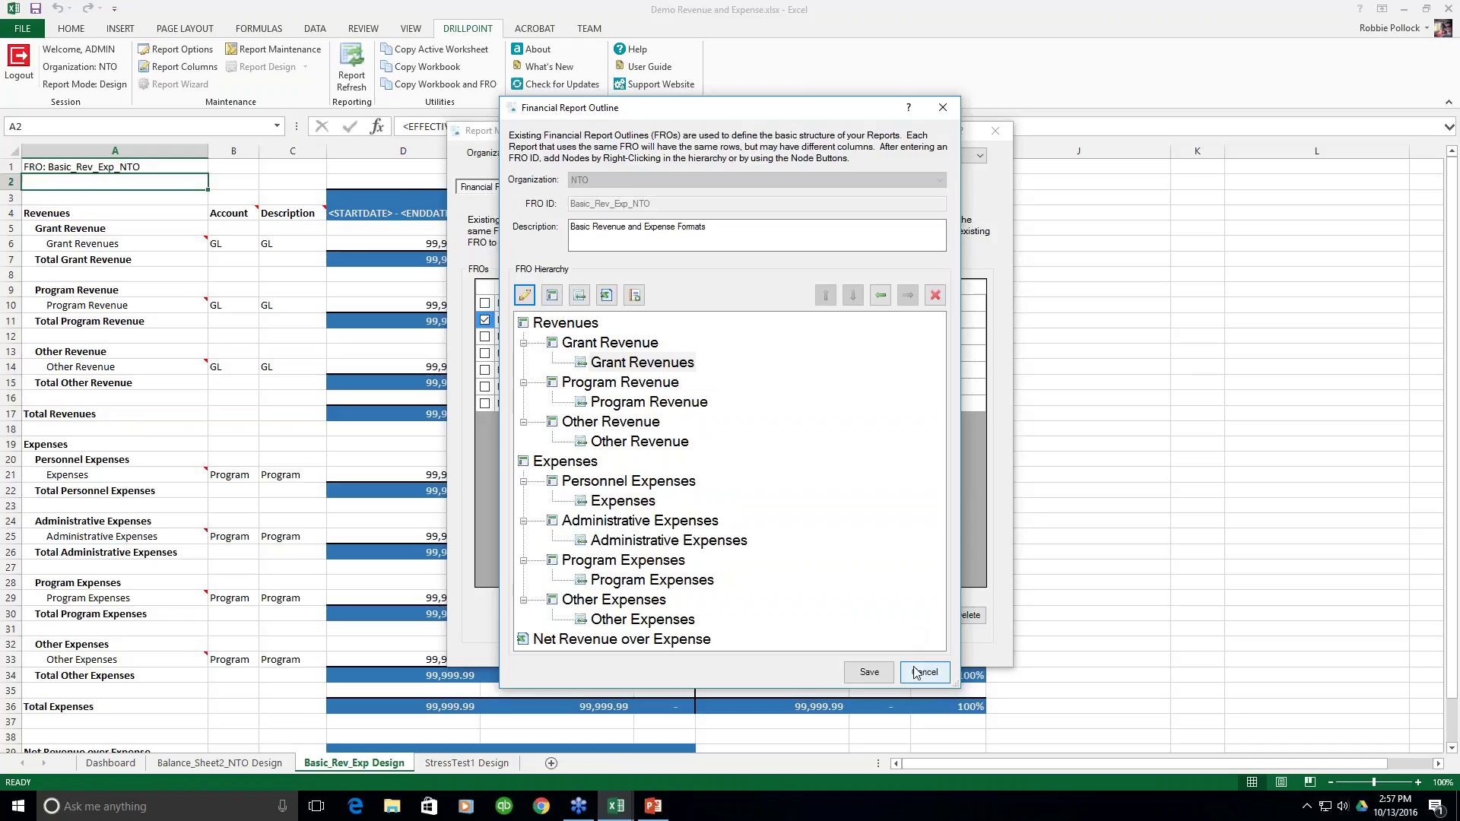
click(918, 674)
click(777, 457)
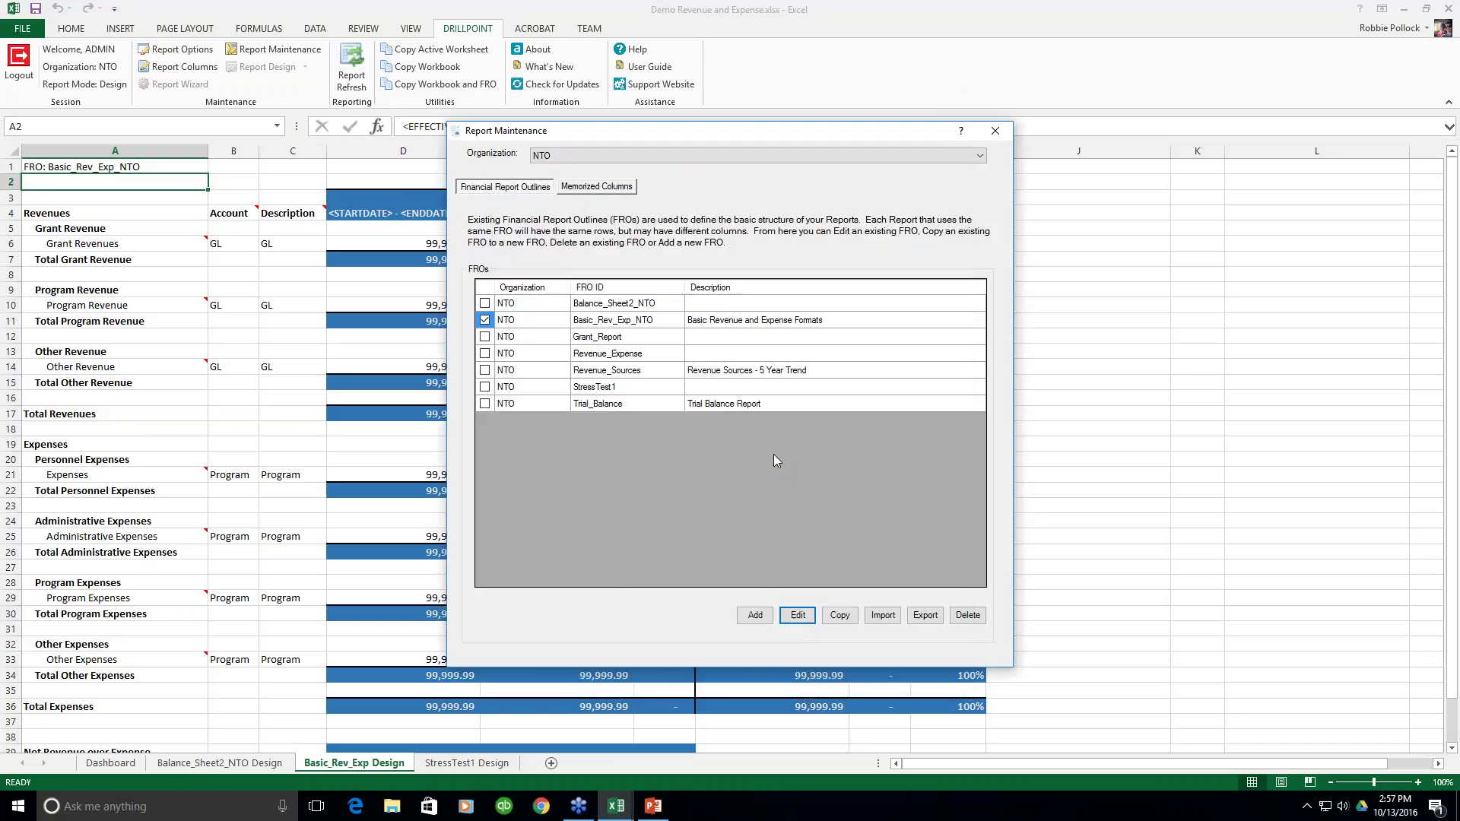
click(993, 130)
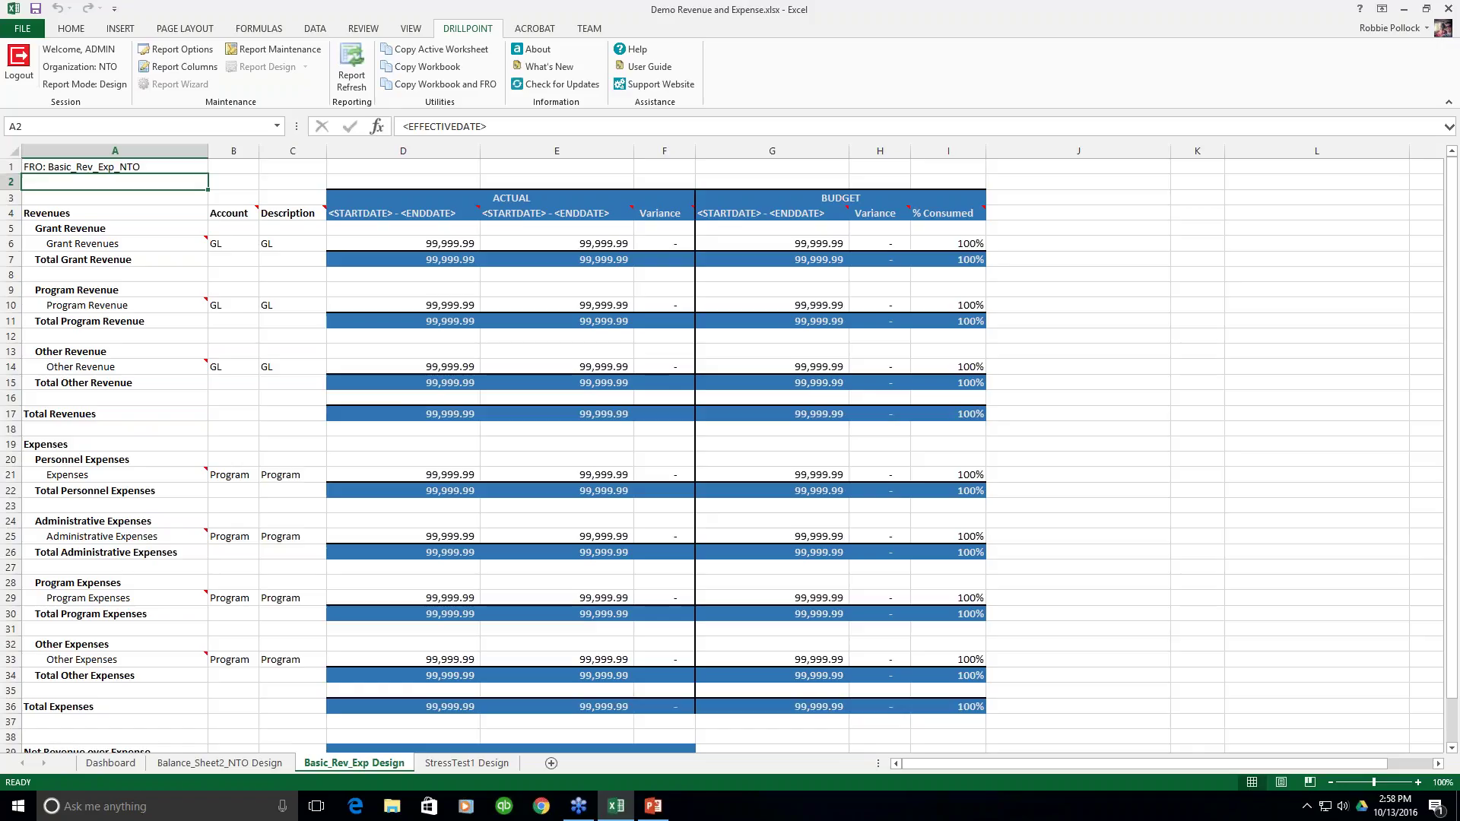
Open the DrillPoint online help, look through its contents, index and search pages, and close it
click(623, 50)
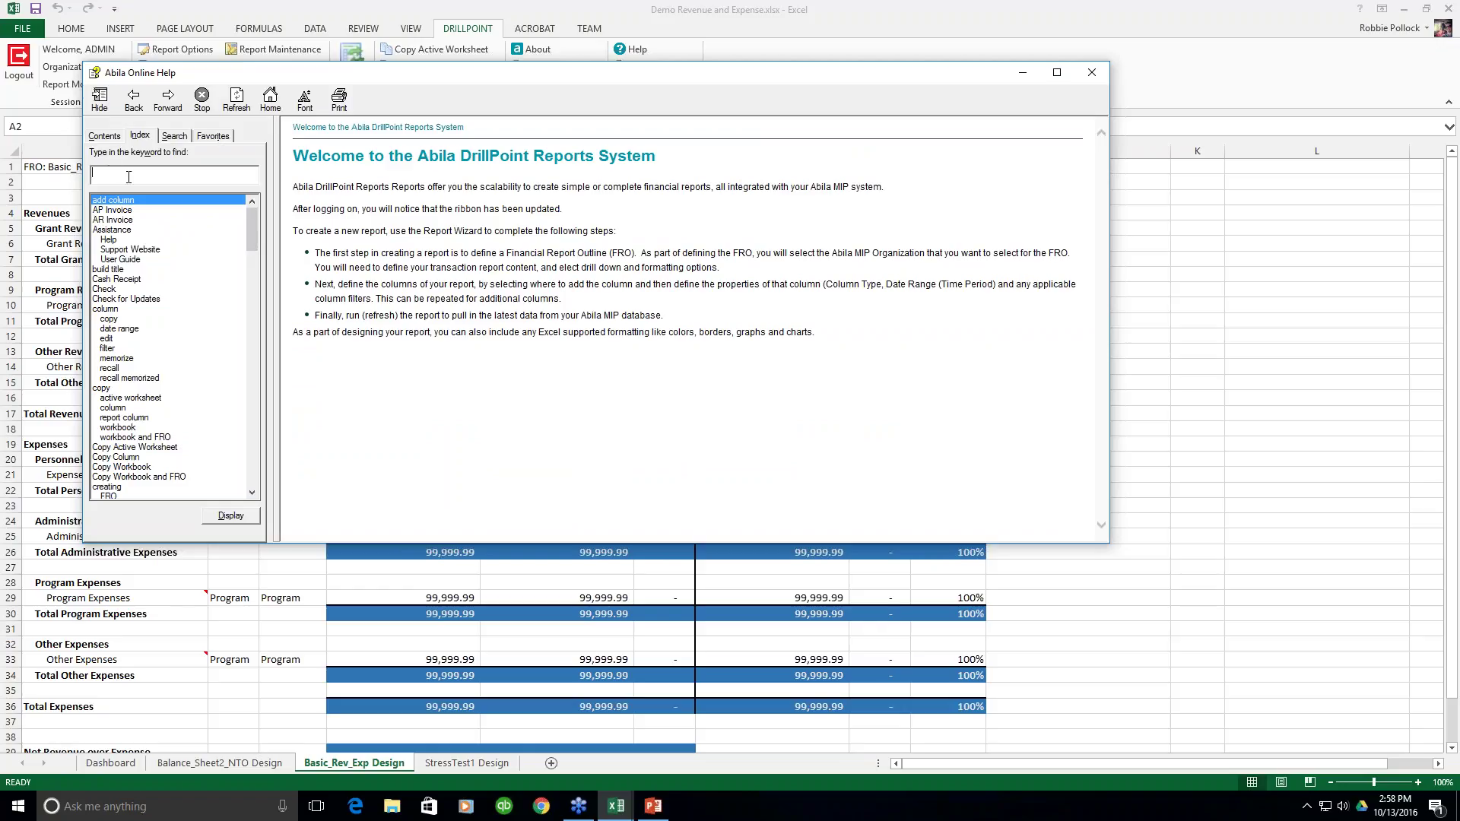
click(105, 135)
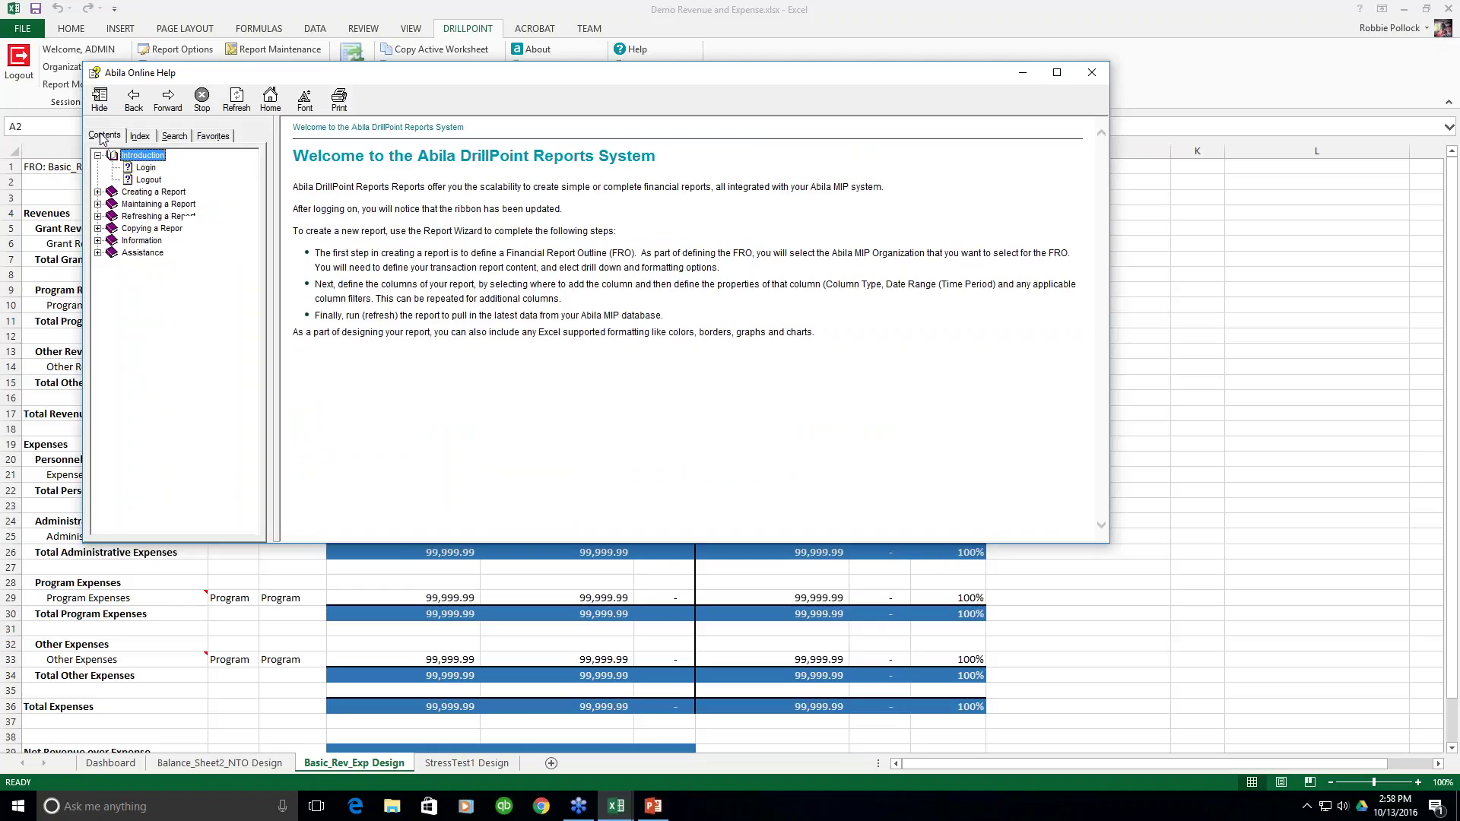
click(139, 136)
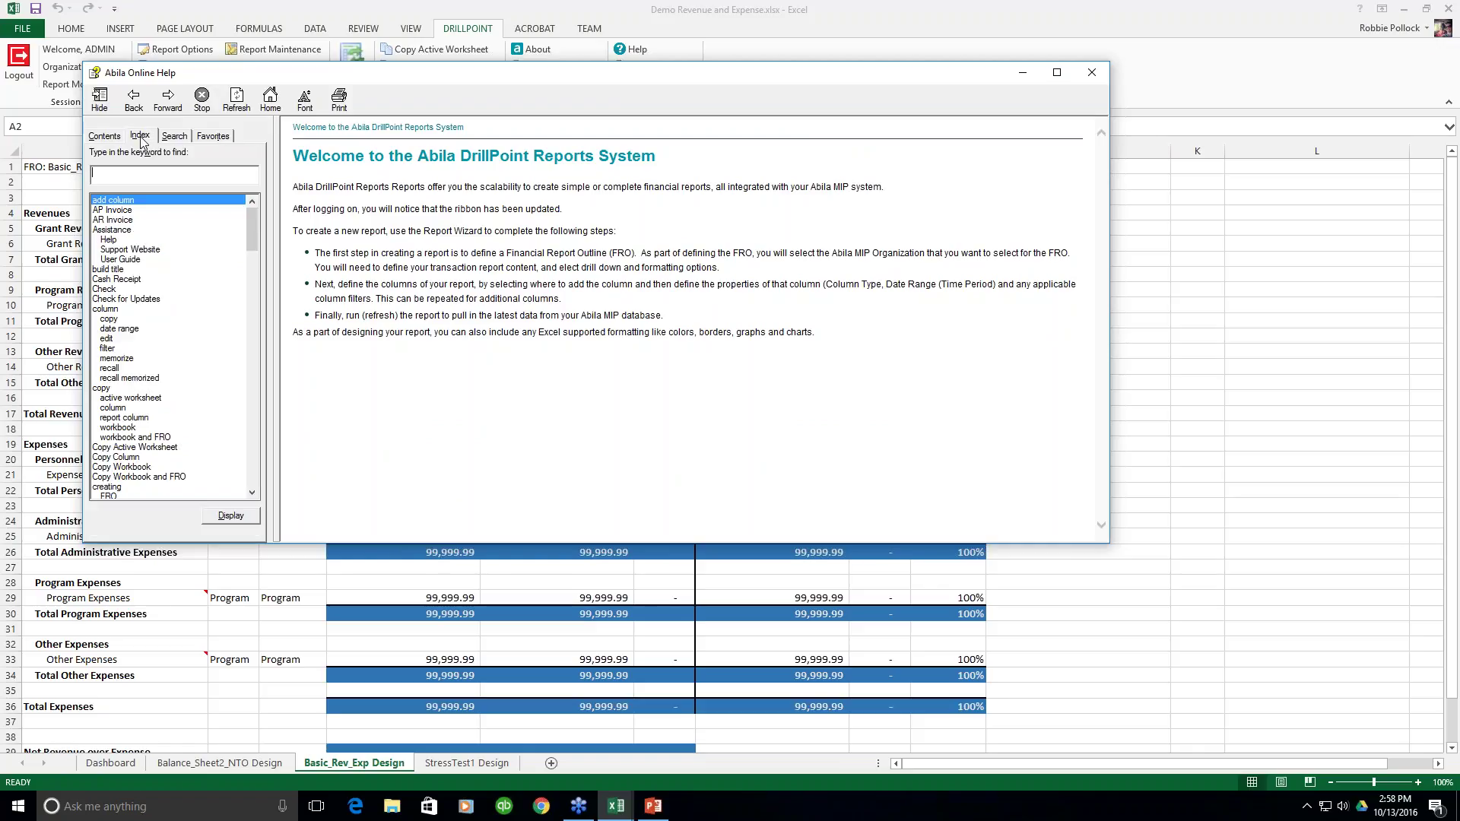
click(169, 137)
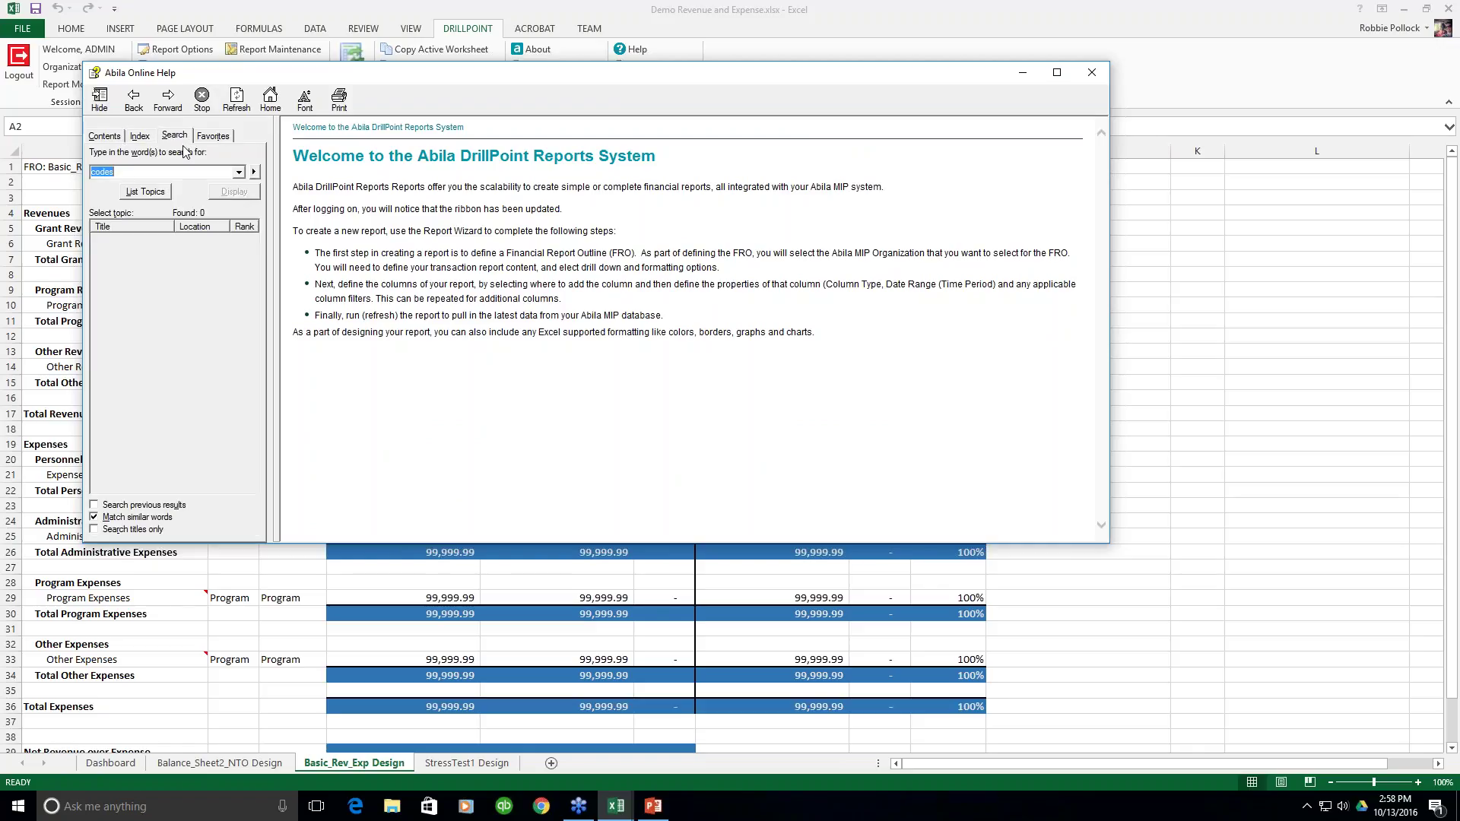
click(152, 171)
click(136, 138)
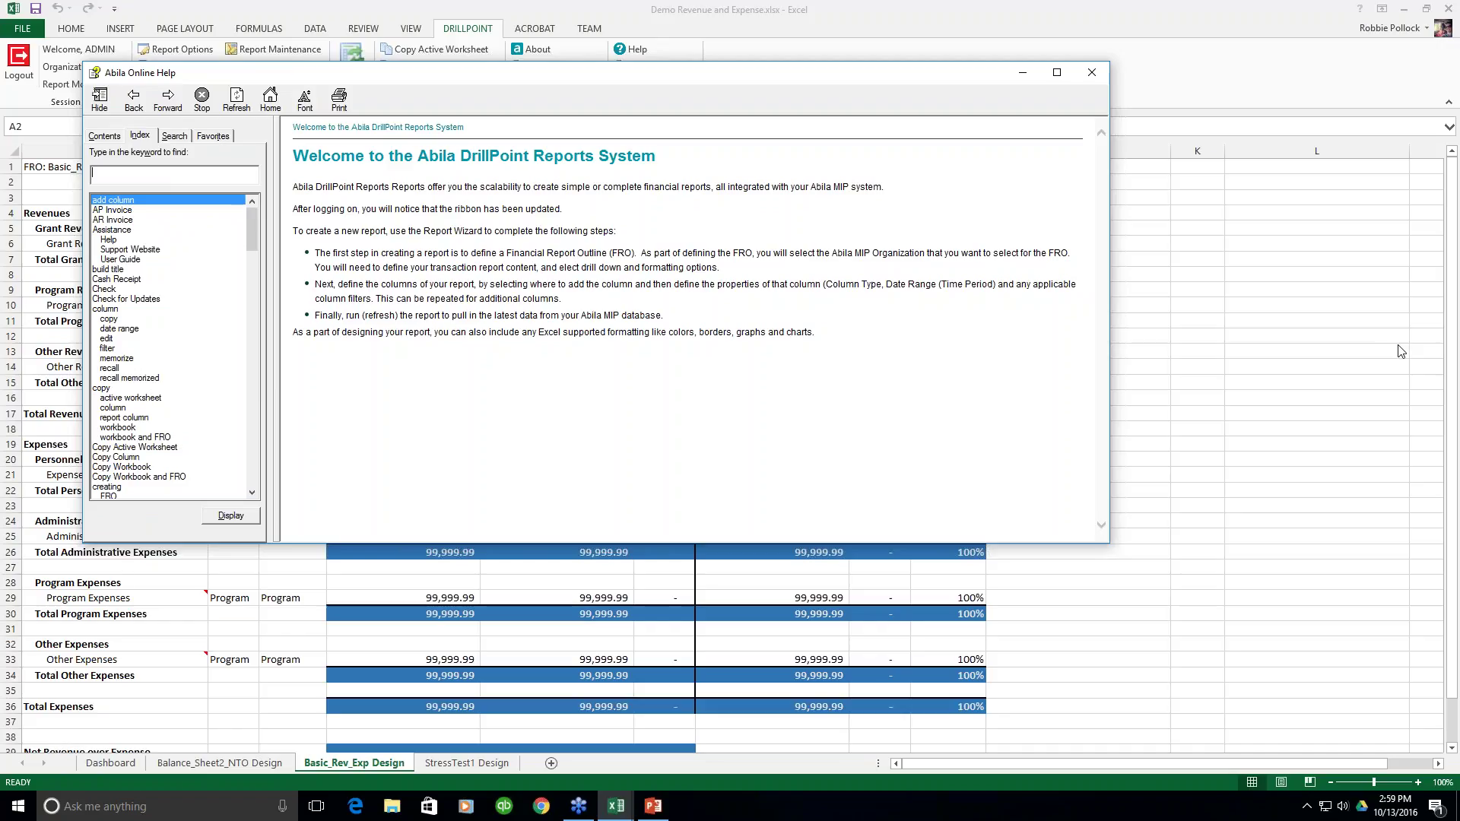
click(1249, 221)
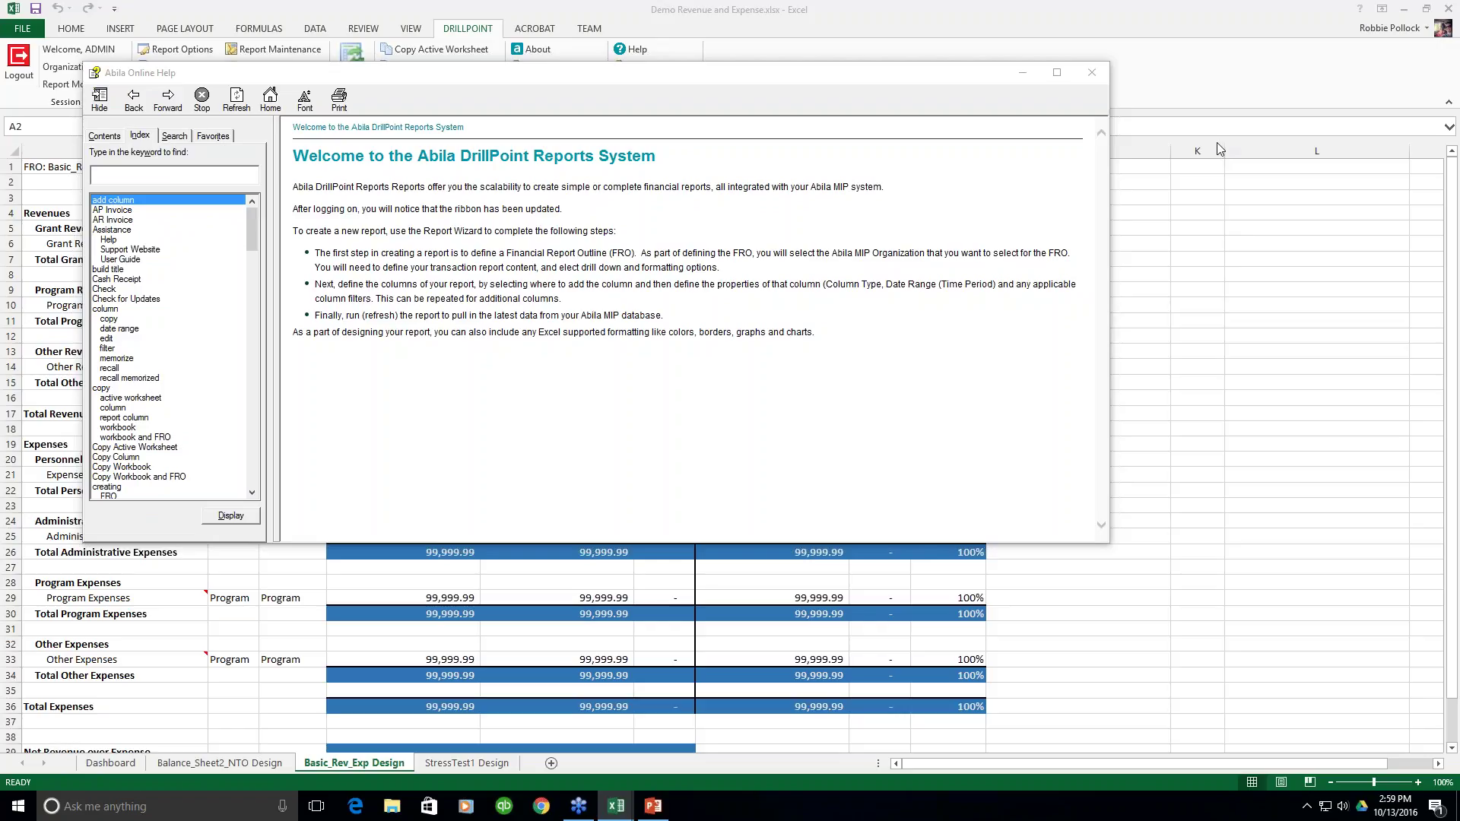
drag(857, 80, 931, 93)
click(1151, 86)
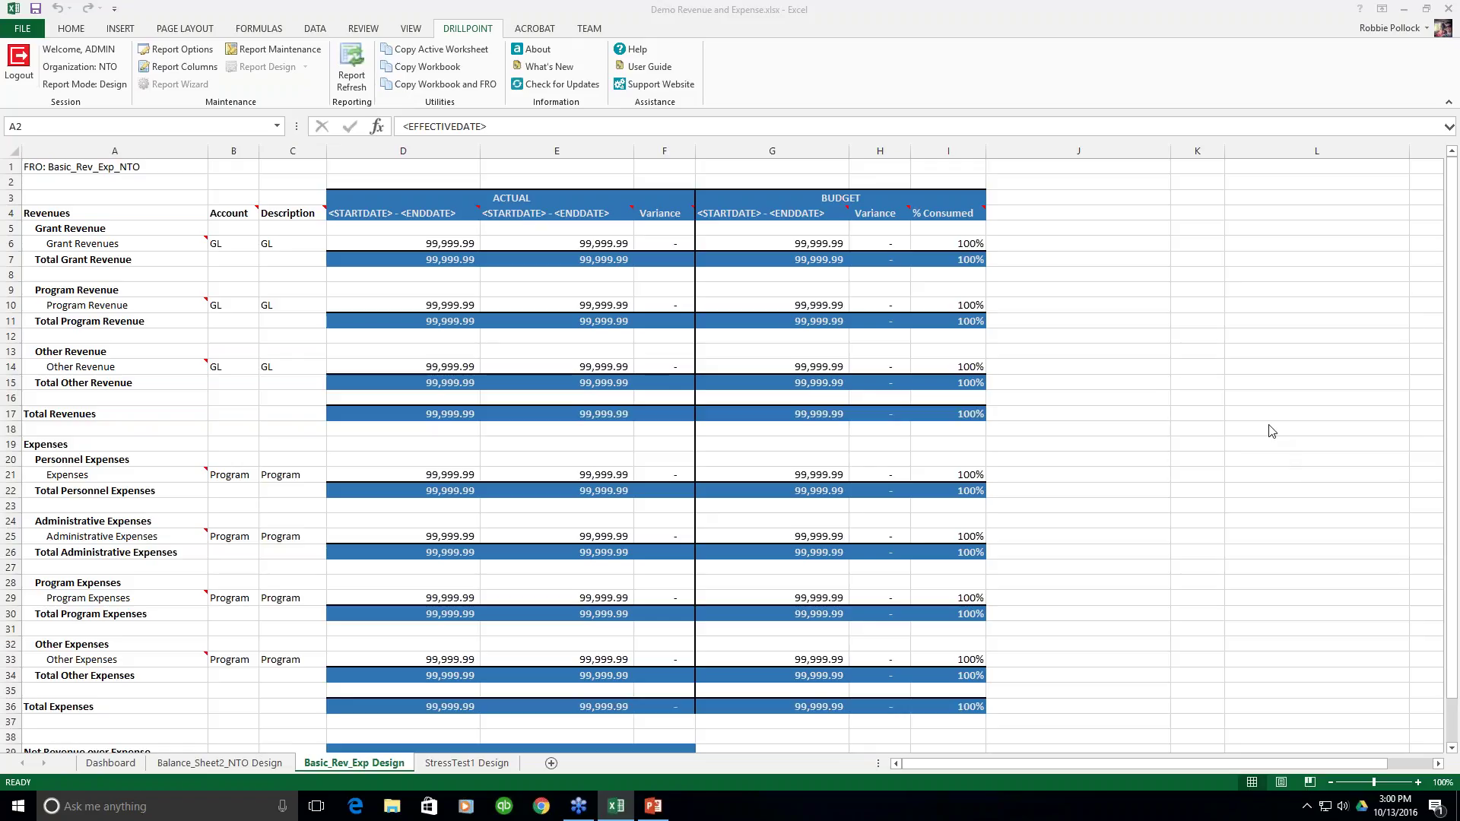
Review the Report Refresh selections for effective date, report type and segment filters, and close them without running the report
click(349, 64)
click(350, 65)
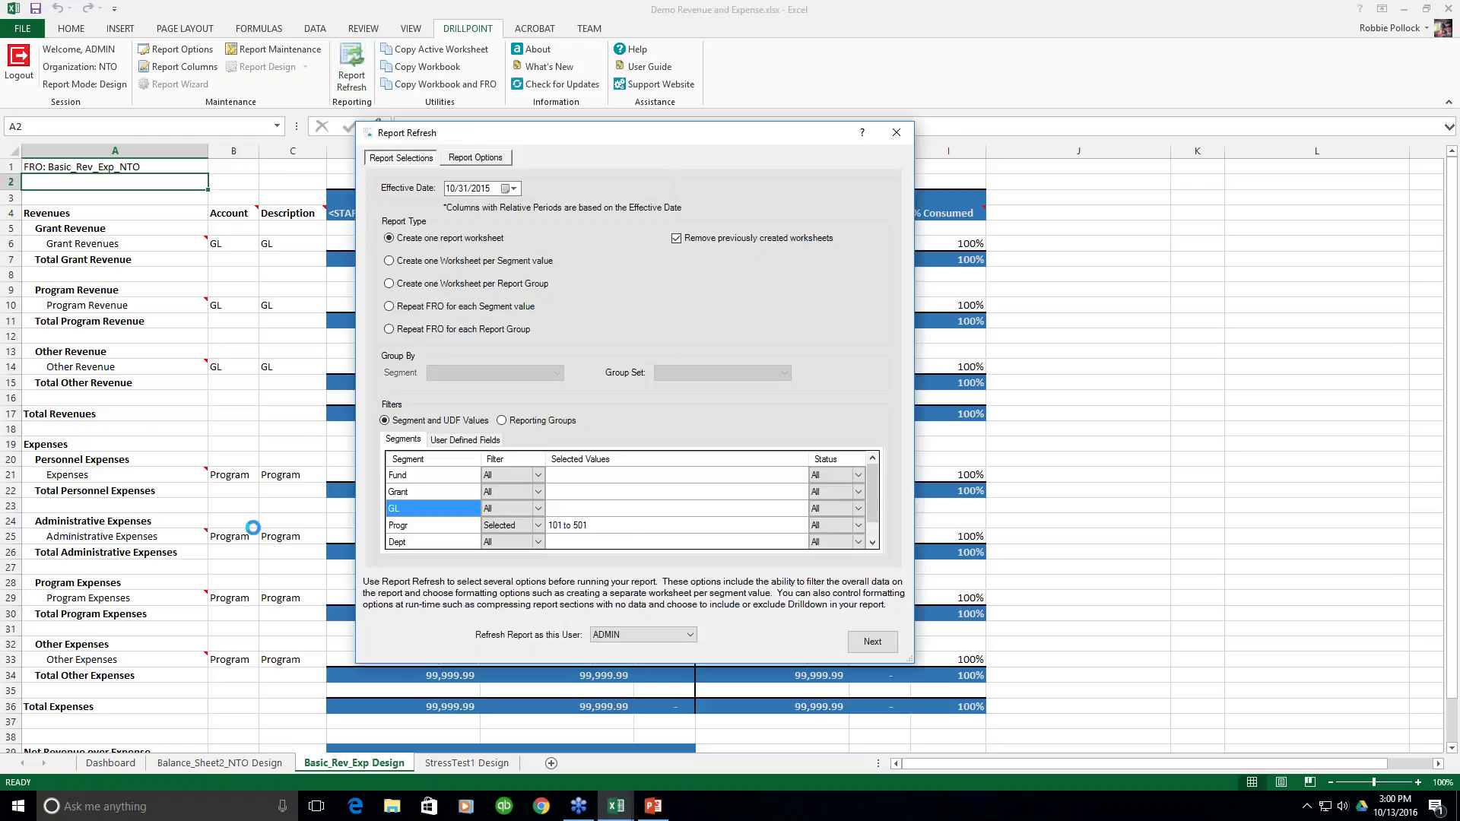
drag(558, 133, 740, 122)
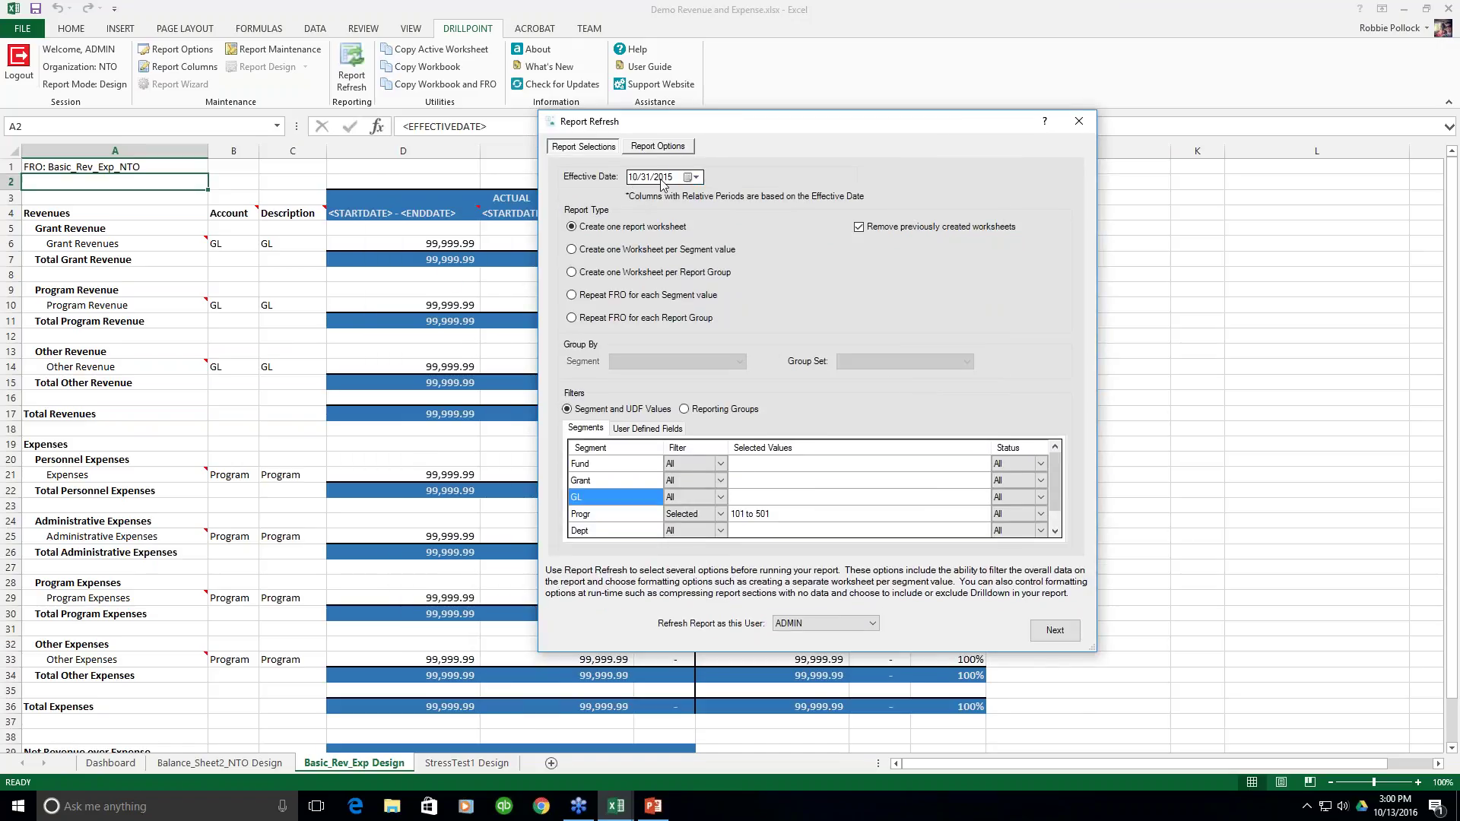
click(1080, 122)
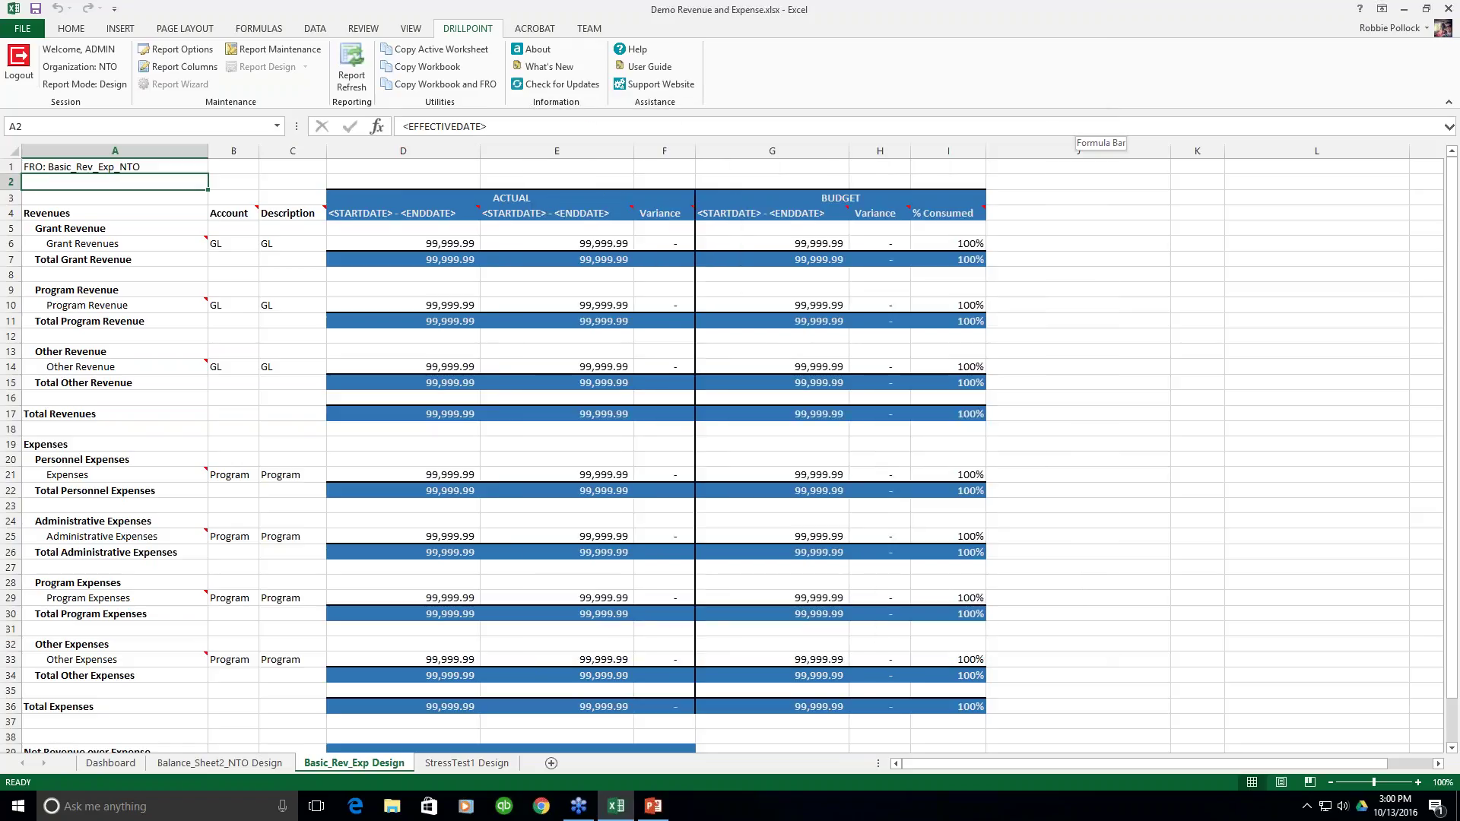